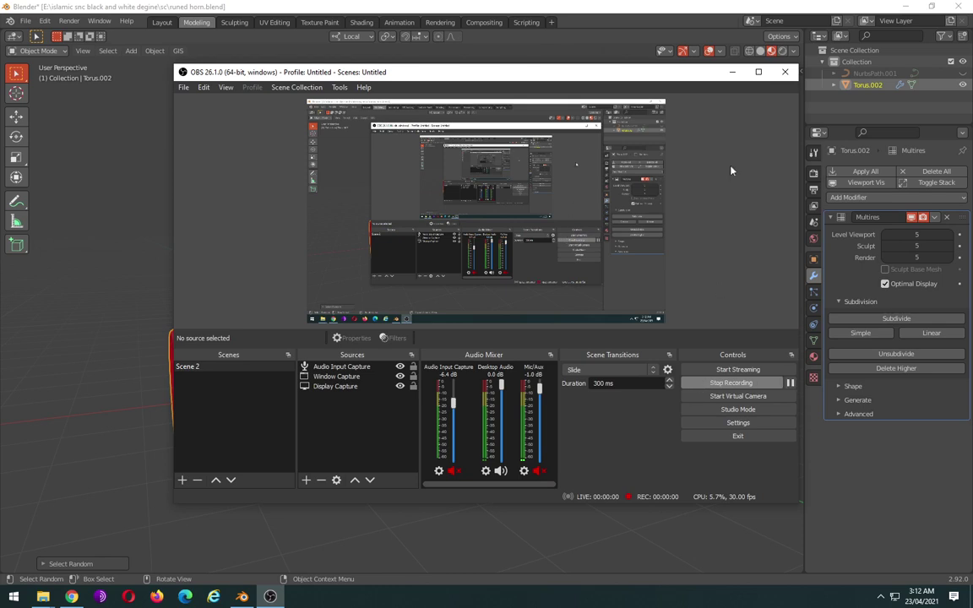
Step: Disable and delete the horn's Multires modifier
left_click(732, 72)
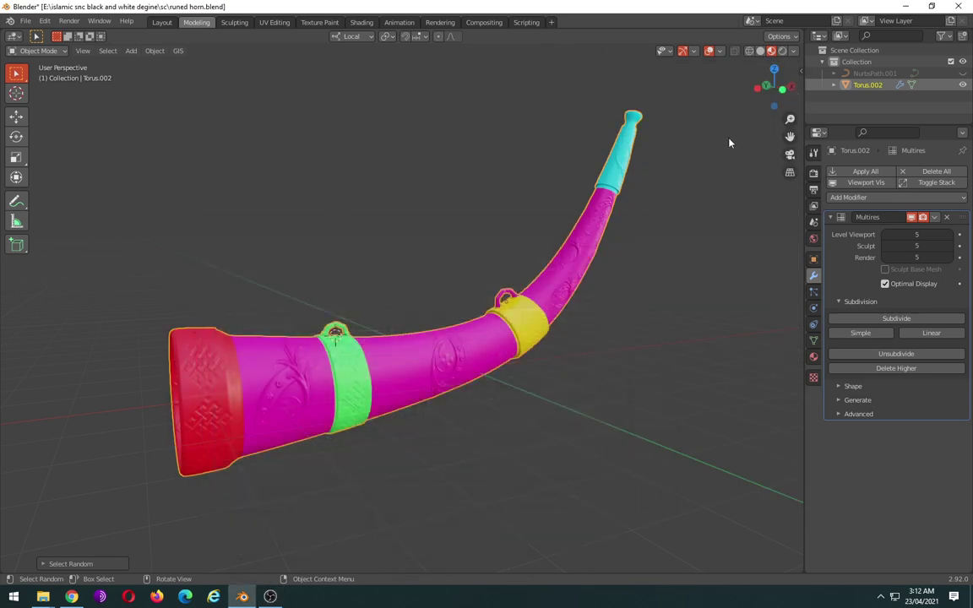
left_click(912, 217)
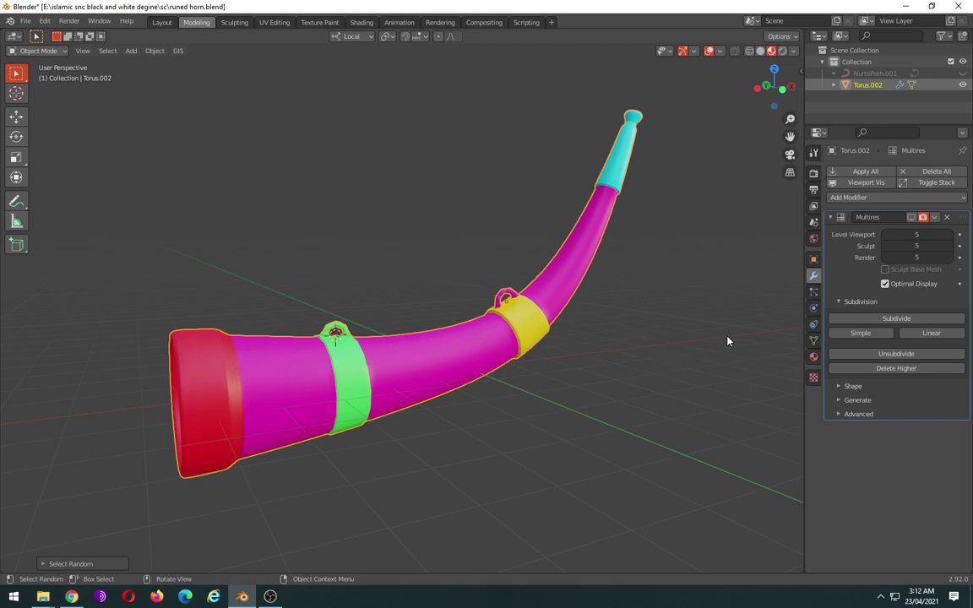
left_click(946, 217)
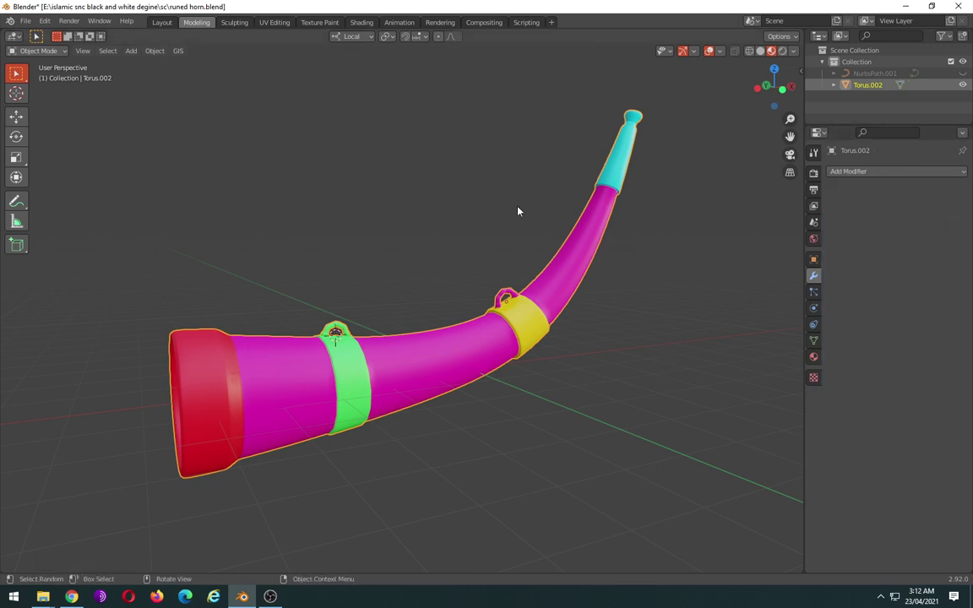
Step: Export the horn as an FBX named lp.fbx into the horn old folder
left_click(25, 21)
mouse_move(44, 188)
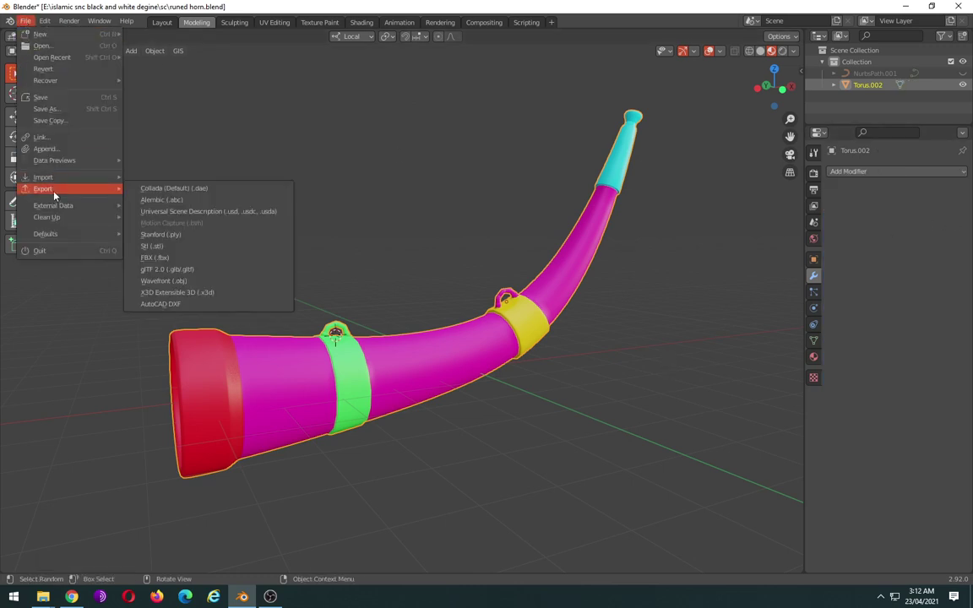
left_click(178, 260)
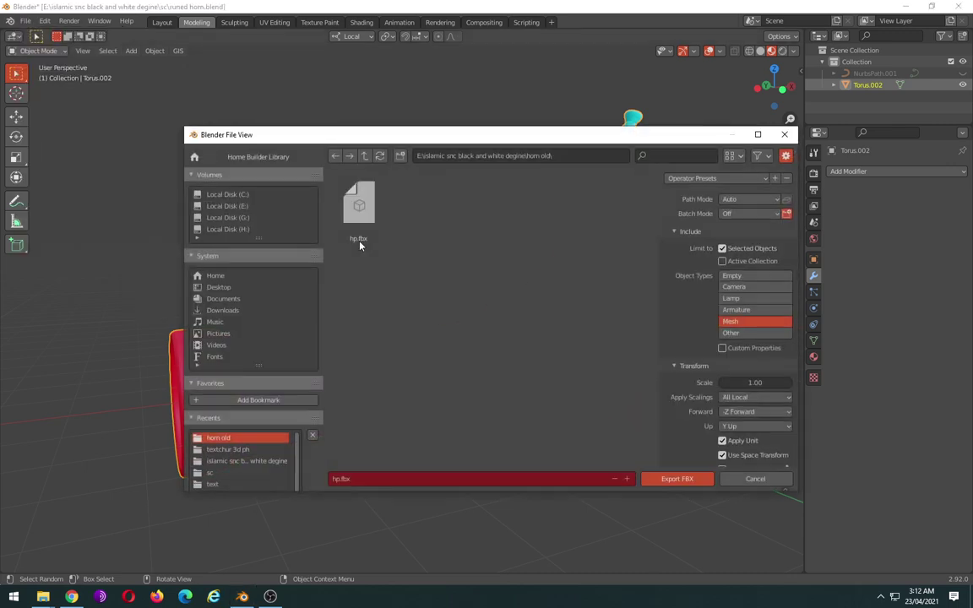
left_click(371, 478)
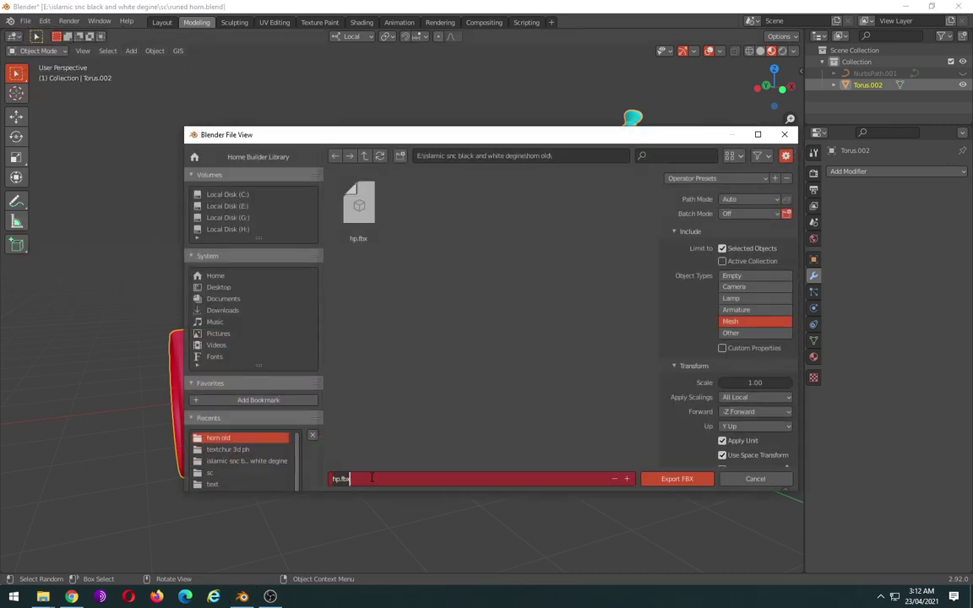
key("BackSpace")
key("BackSpace")
key("BackSpace")
key("Return")
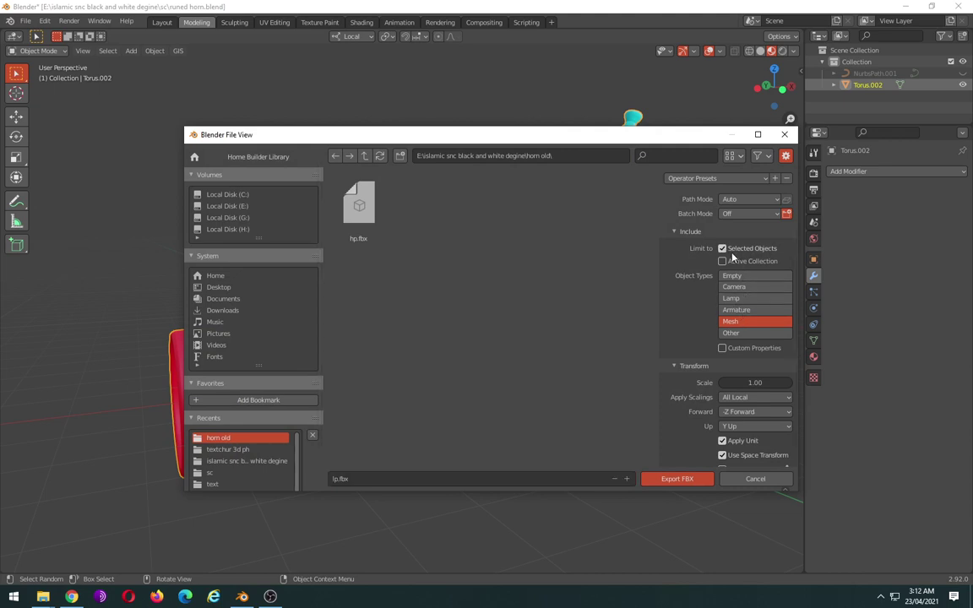
scroll(698, 411, "down", 1)
scroll(698, 412, "down", 2)
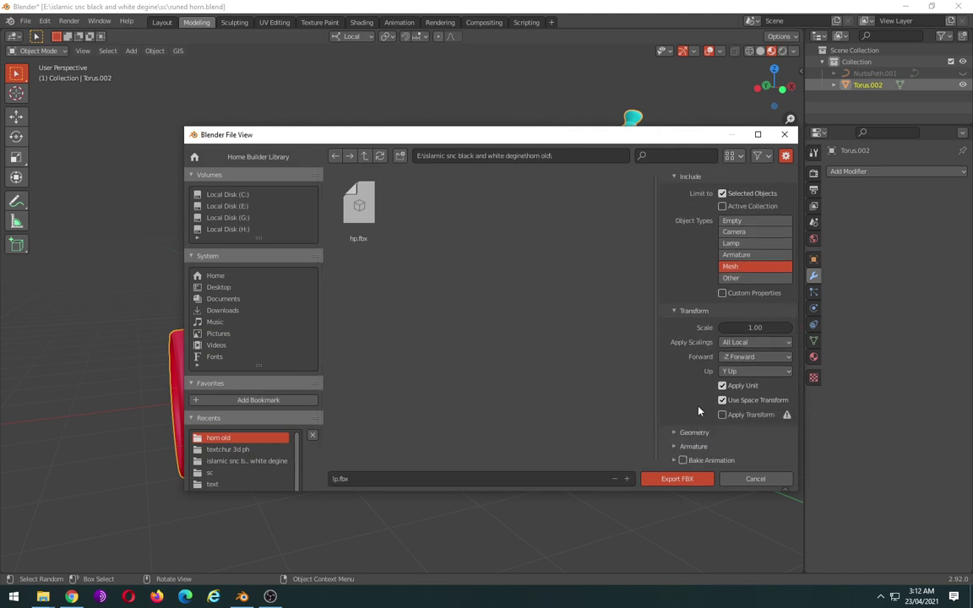
left_click(677, 479)
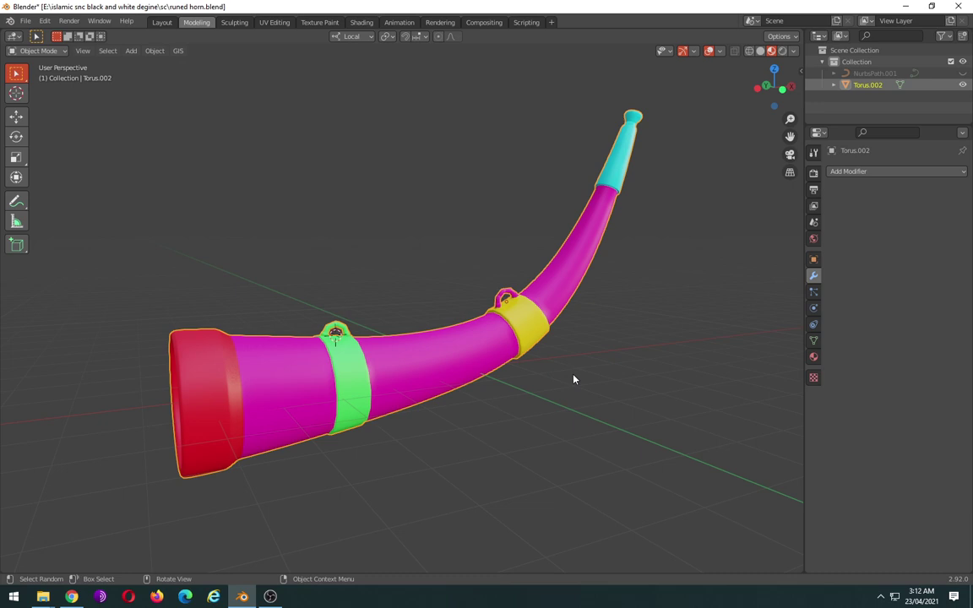
Step: Save runed horn.blend and launch Substance Painter from the Start menu search
key("ctrl+s")
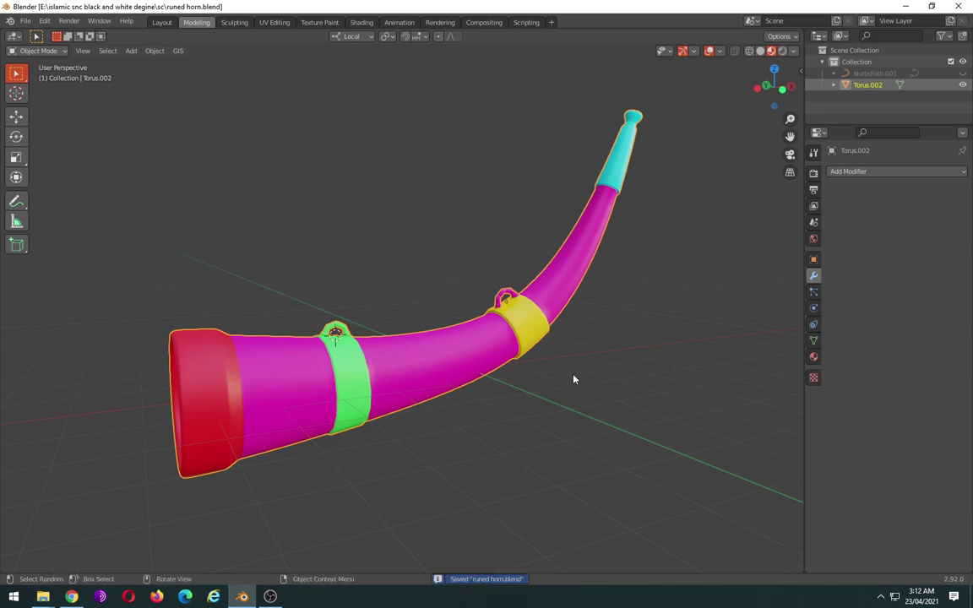
key("super")
type("a")
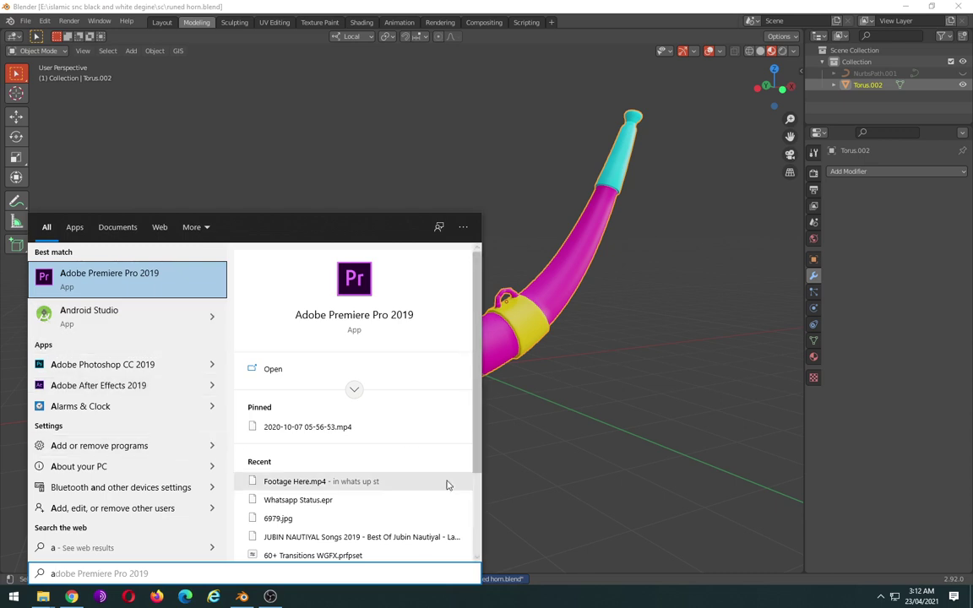
key("BackSpace")
type("s")
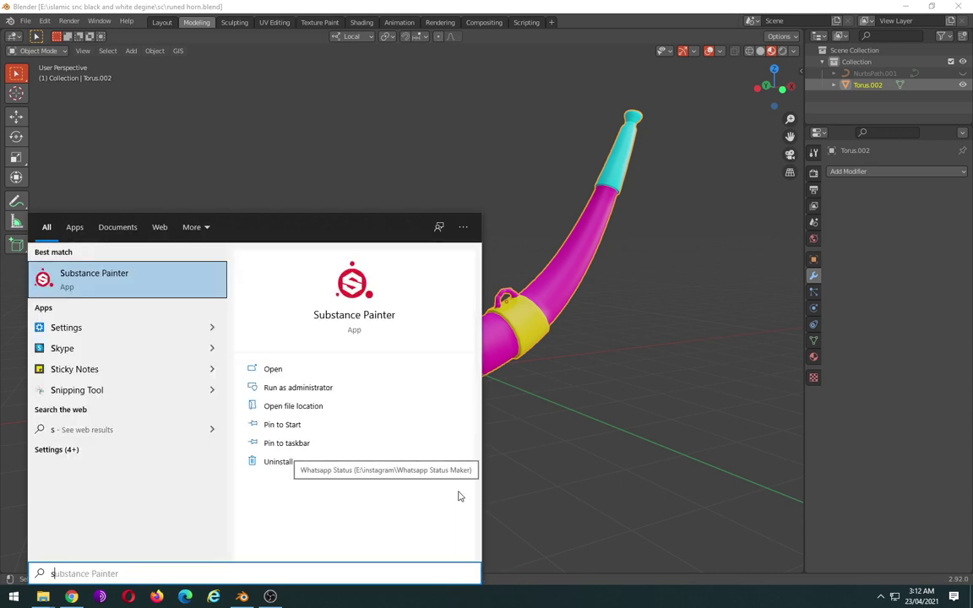
left_click(122, 290)
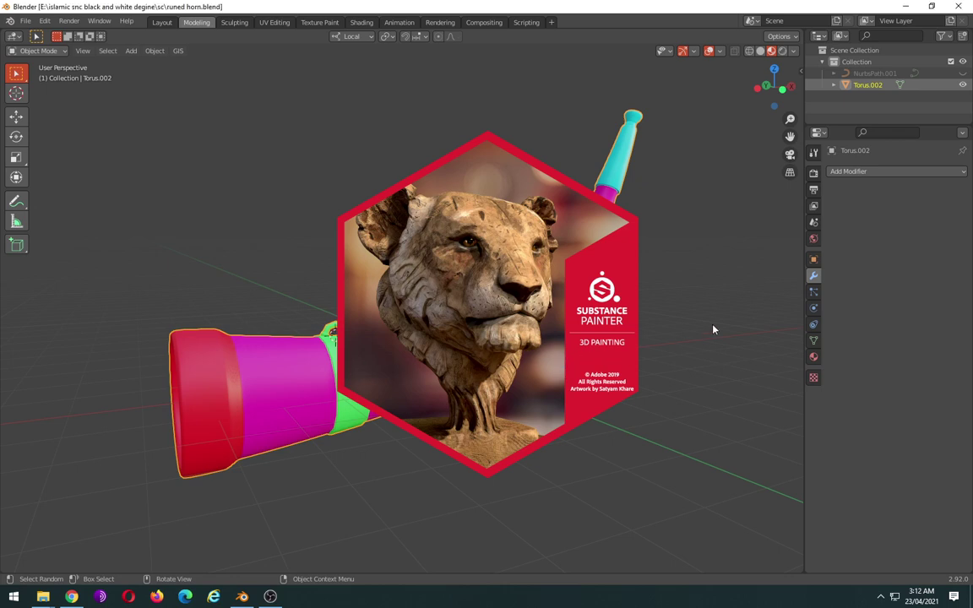
mouse_move(645, 365)
middle_mouse_down()
mouse_move(384, 390)
mouse_move(784, 341)
mouse_move(803, 331)
mouse_move(730, 332)
mouse_move(746, 316)
mouse_move(734, 267)
mouse_move(750, 347)
mouse_move(735, 358)
middle_mouse_up()
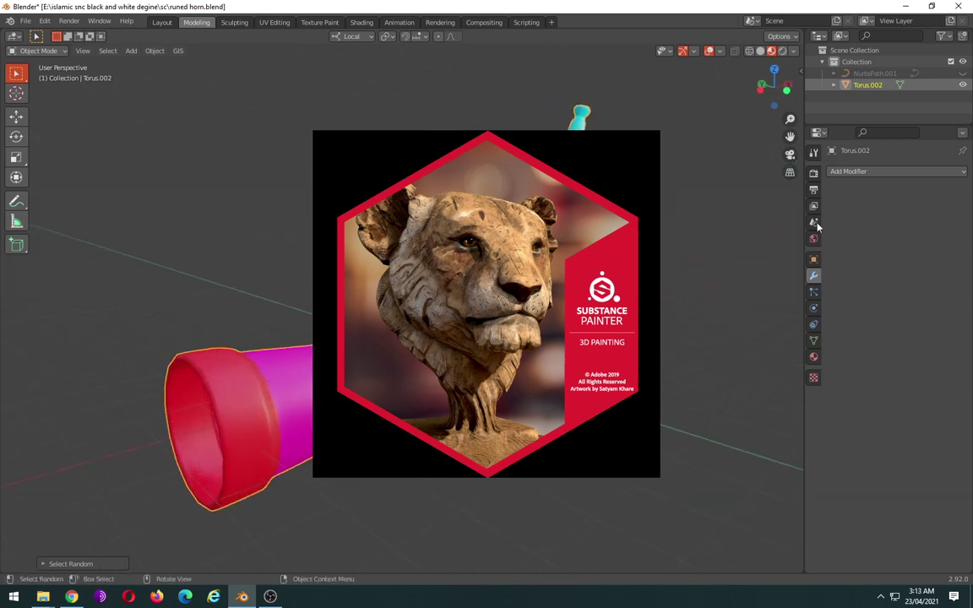
key("alt+Tab")
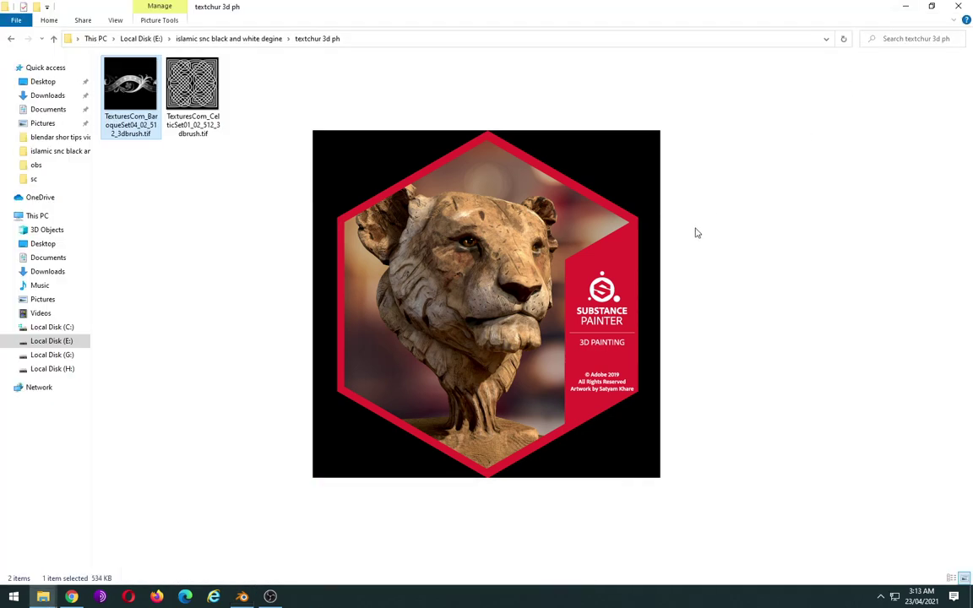
Step: Close the textures.com tab and minimize Chrome and File Explorer to reveal Substance Painter
left_click(905, 7)
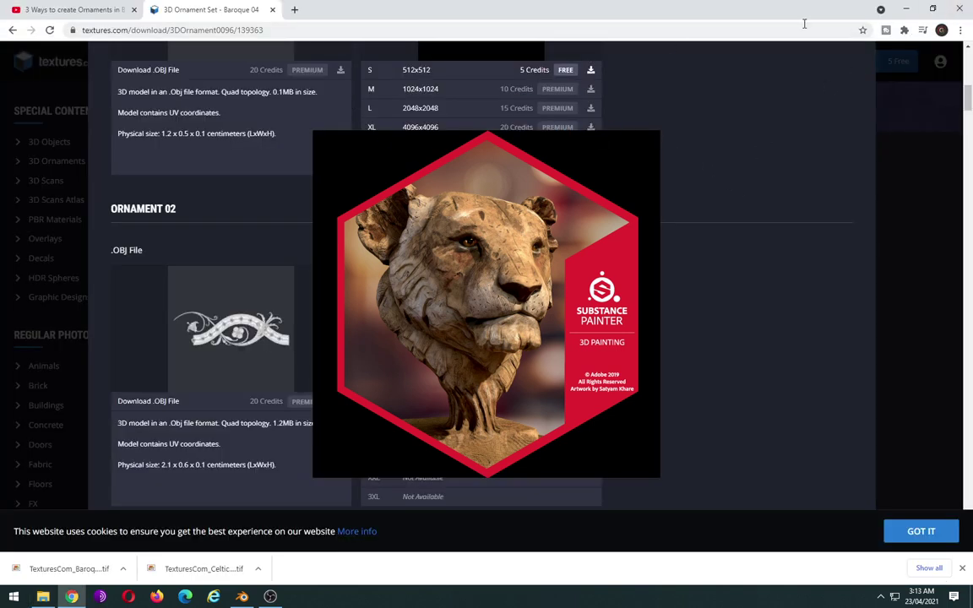
left_click(272, 9)
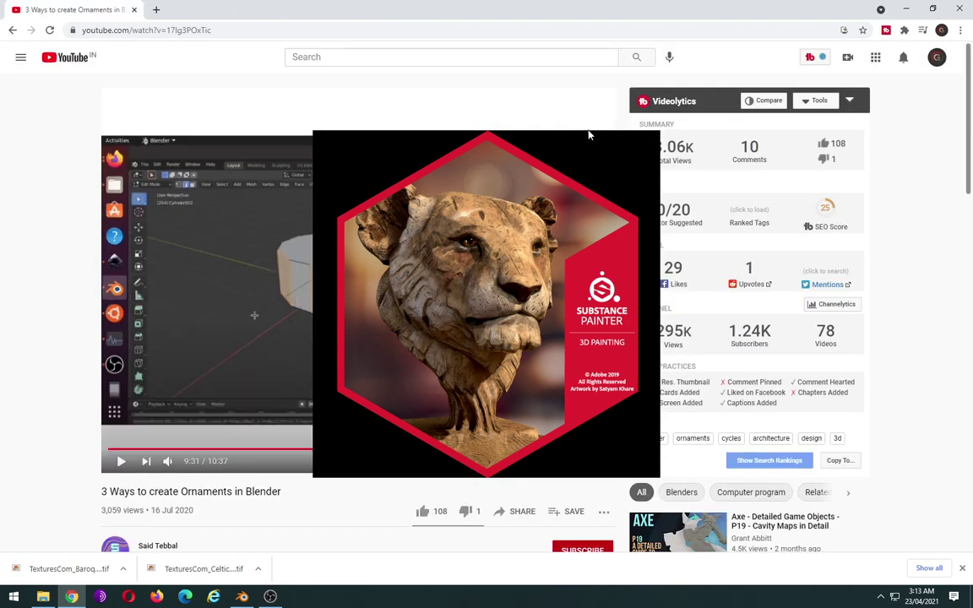
left_click(56, 58)
left_click(907, 9)
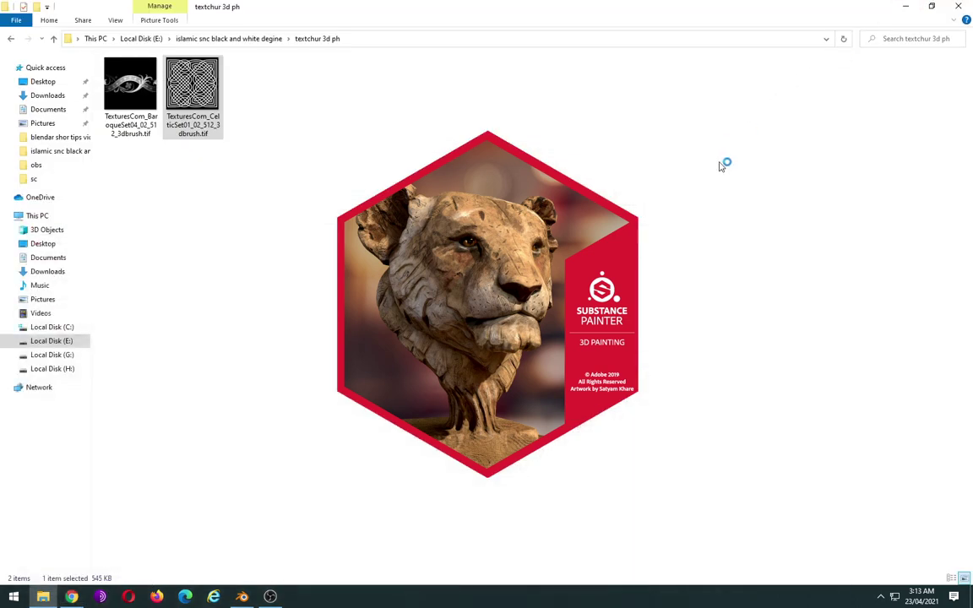
left_click(906, 8)
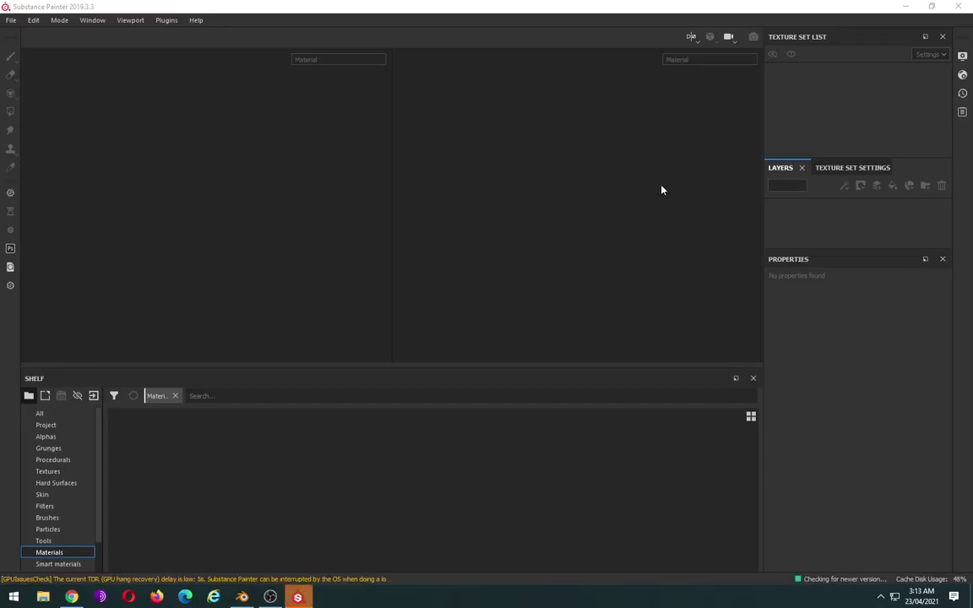
Step: Create a new 2048 project using lp.fbx from the horn old folder as its mesh
left_click(15, 23)
left_click(37, 38)
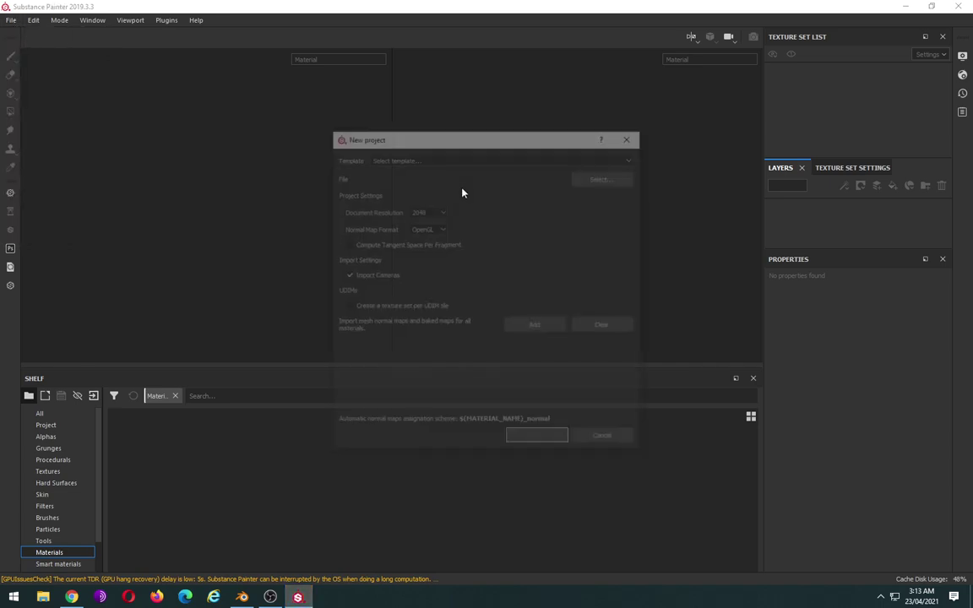
left_click(606, 178)
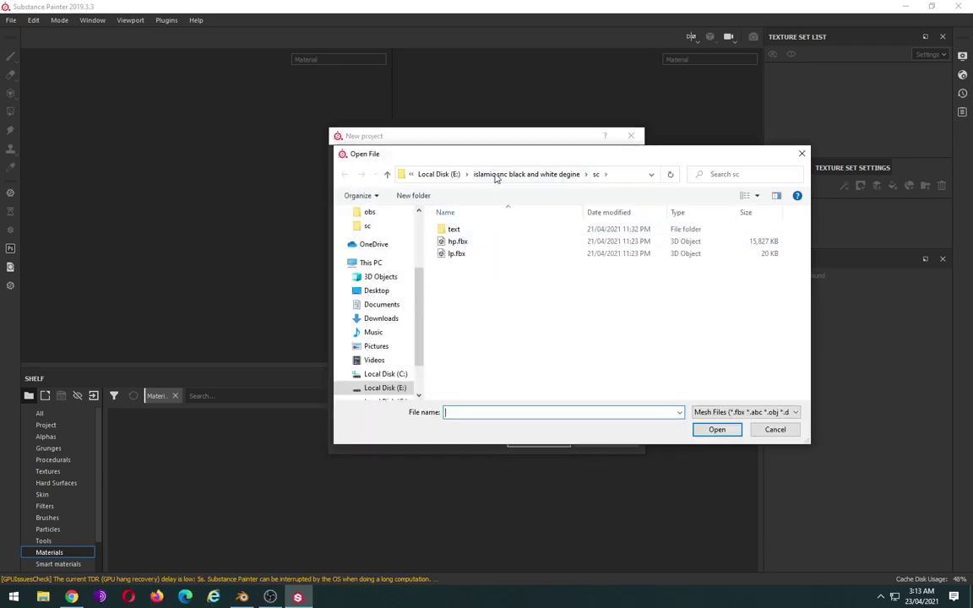
left_click(524, 174)
left_click(684, 243)
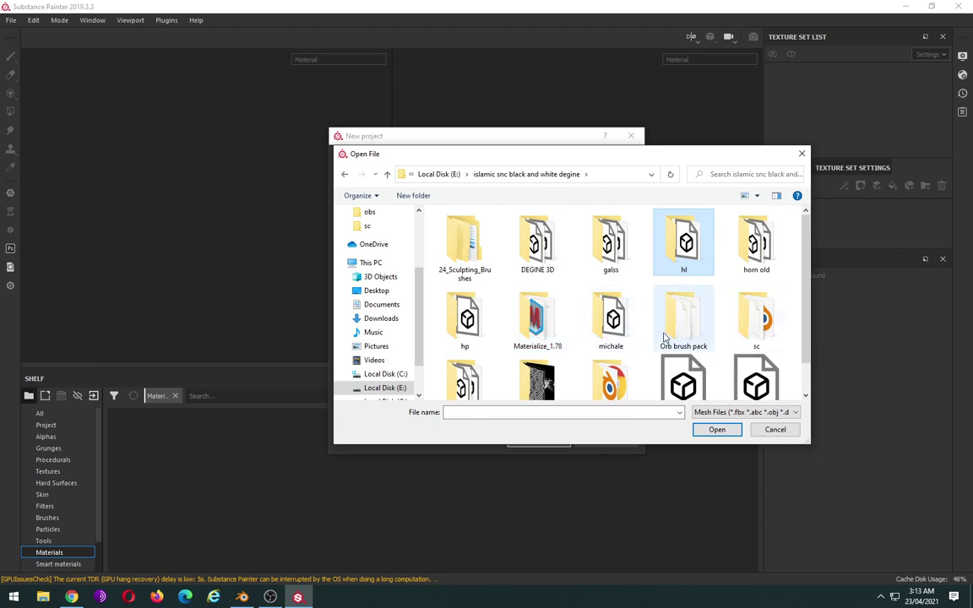
double_click(742, 245)
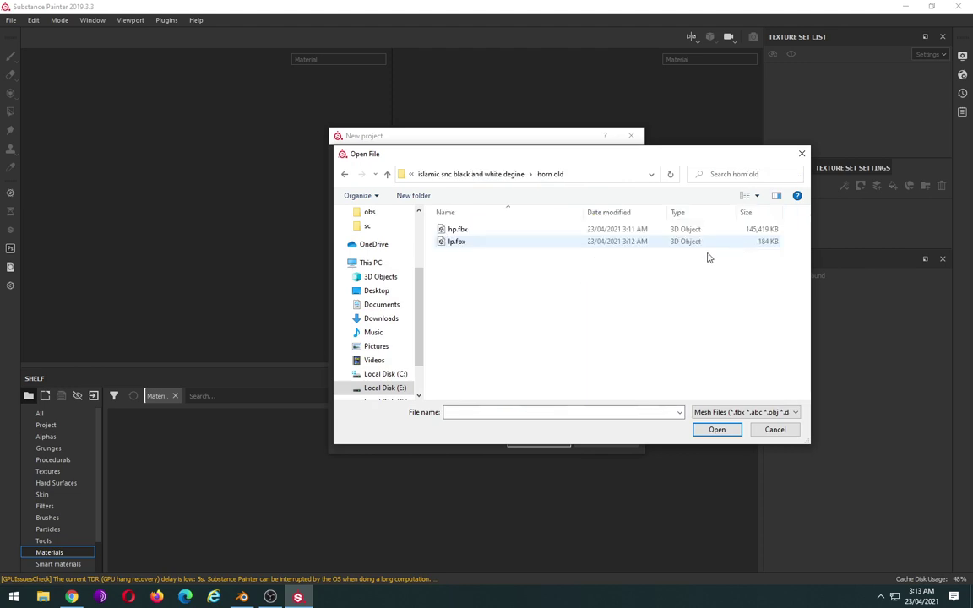
left_click(456, 243)
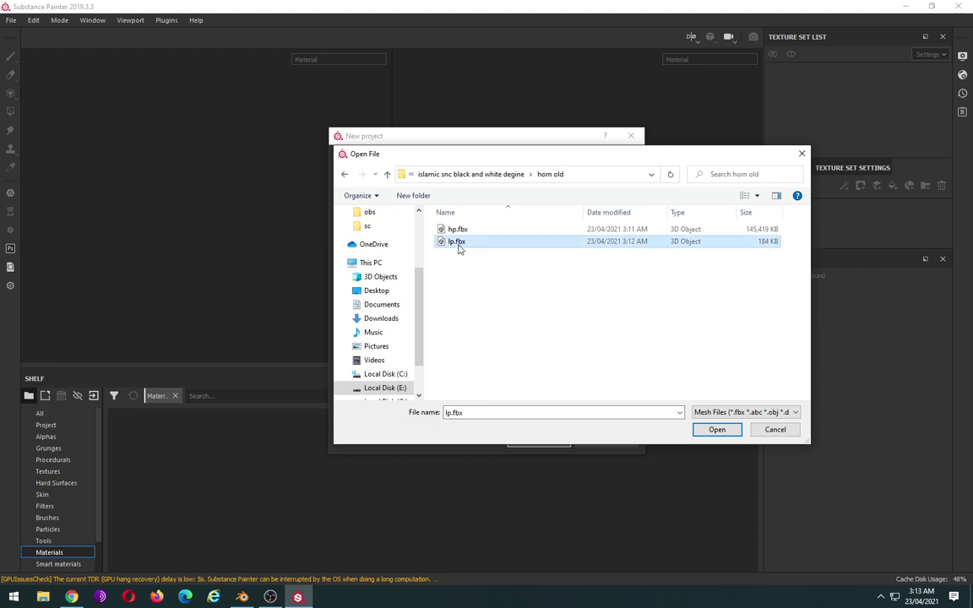
left_click(710, 435)
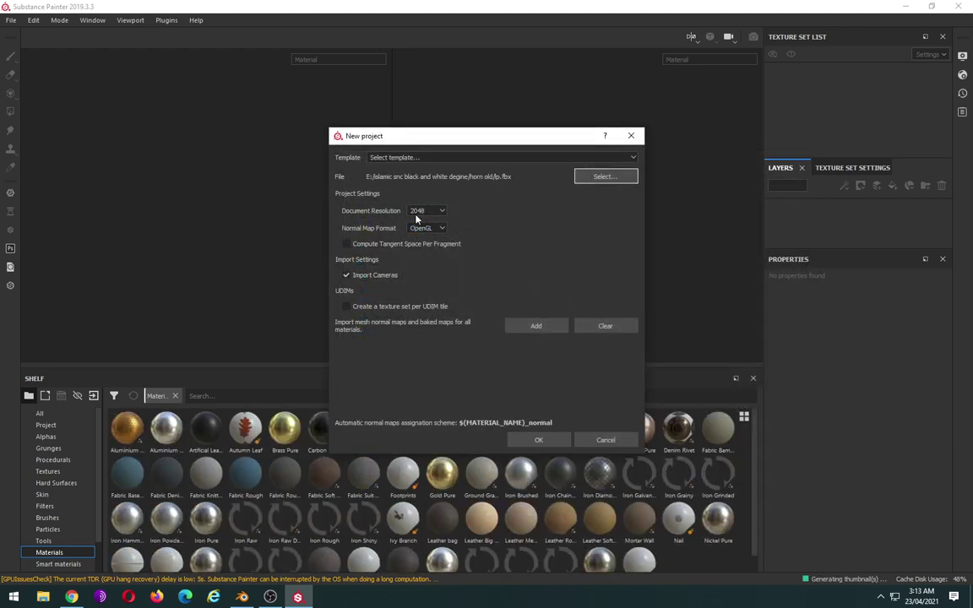
left_click(533, 440)
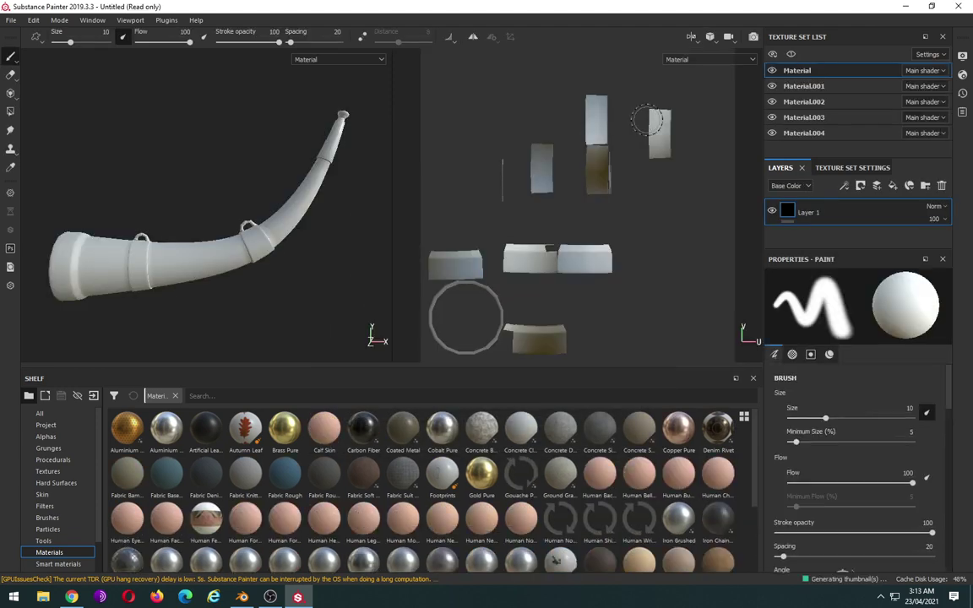
Step: Switch to the 3D-only view, orbit the horn, and open the texture set settings
left_click(693, 39)
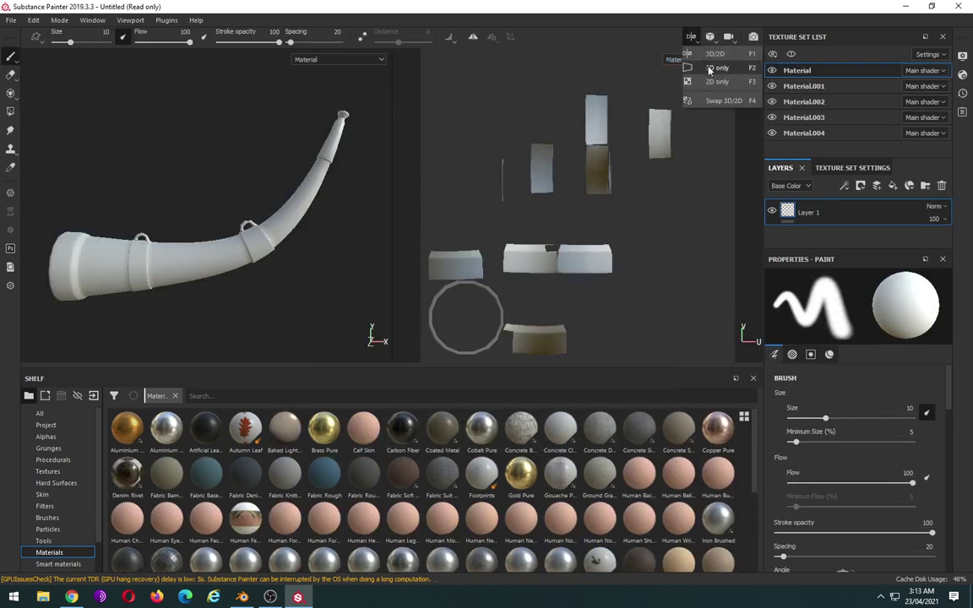
key("F2")
mouse_move(439, 210)
left_mouse_down("alt")
mouse_move(629, 186)
mouse_move(282, 186)
mouse_move(65, 206)
mouse_move(300, 293)
mouse_move(431, 244)
mouse_move(499, 244)
left_mouse_up("alt")
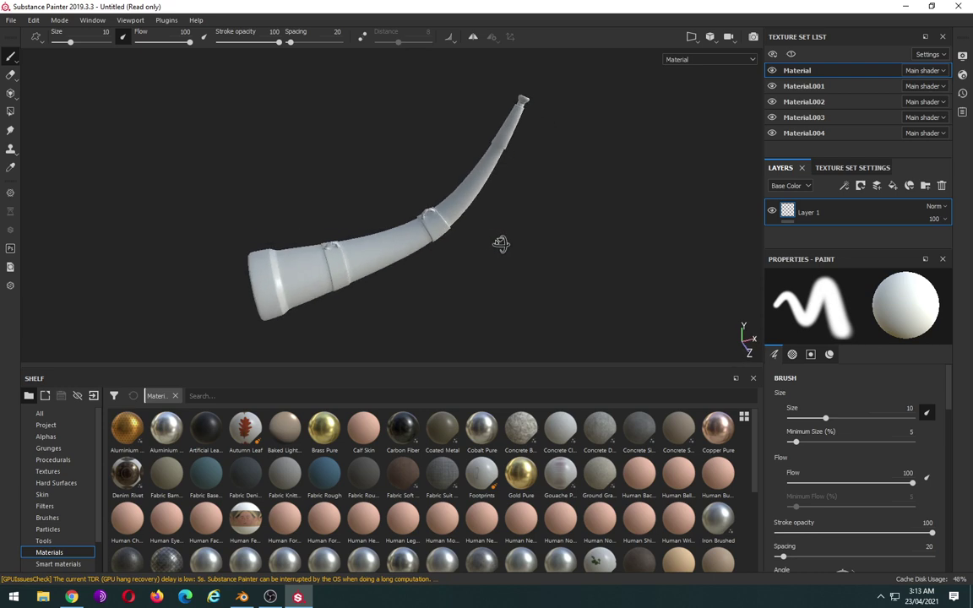
left_click(850, 168)
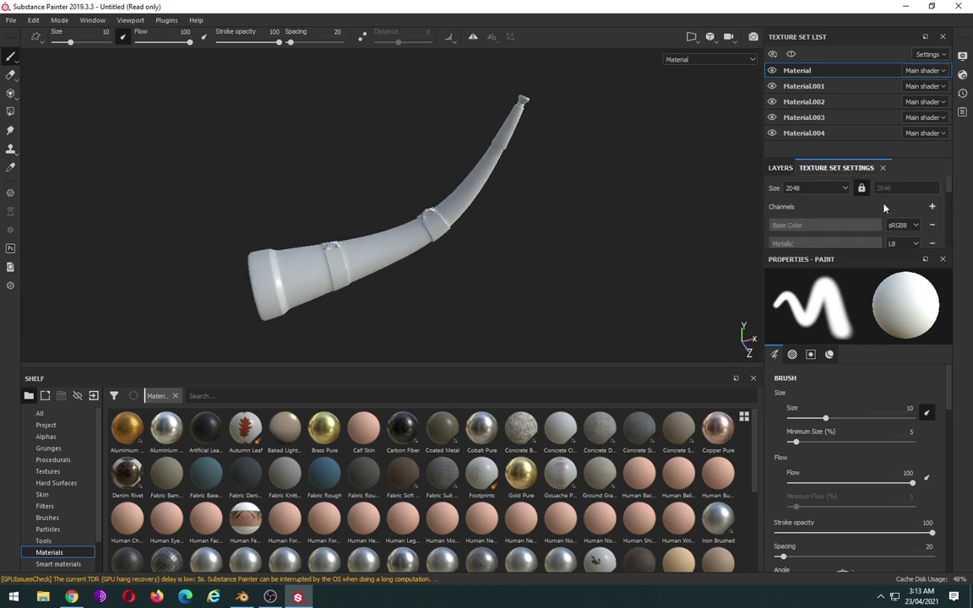
left_click(932, 206)
key("Escape")
scroll(920, 237, "down", 3)
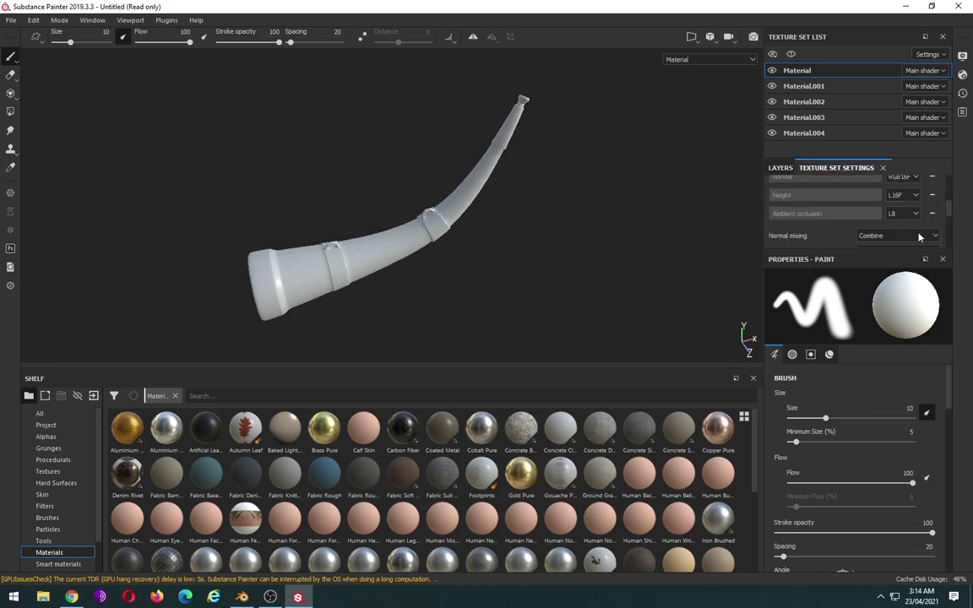
scroll(919, 237, "down", 3)
Step: Bake mesh maps at 2048 with hp.fbx as the high definition mesh, excluding ID
left_click(920, 216)
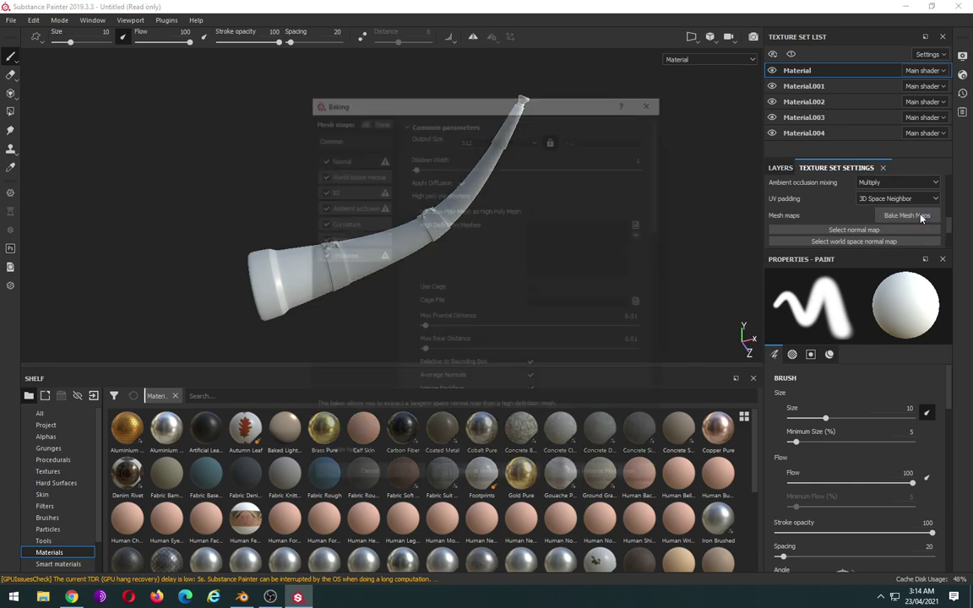
left_click(321, 190)
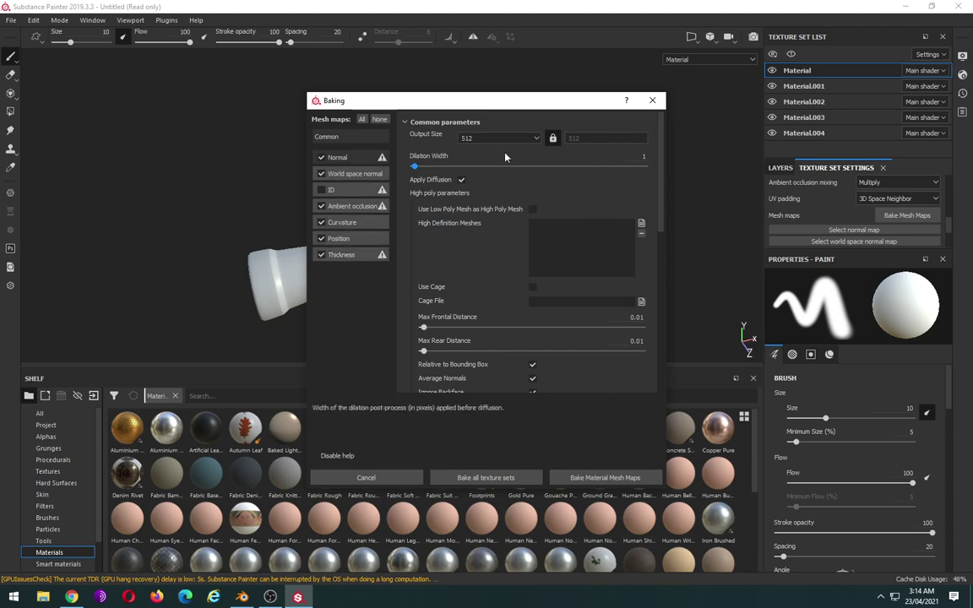
left_click(498, 137)
left_click(483, 192)
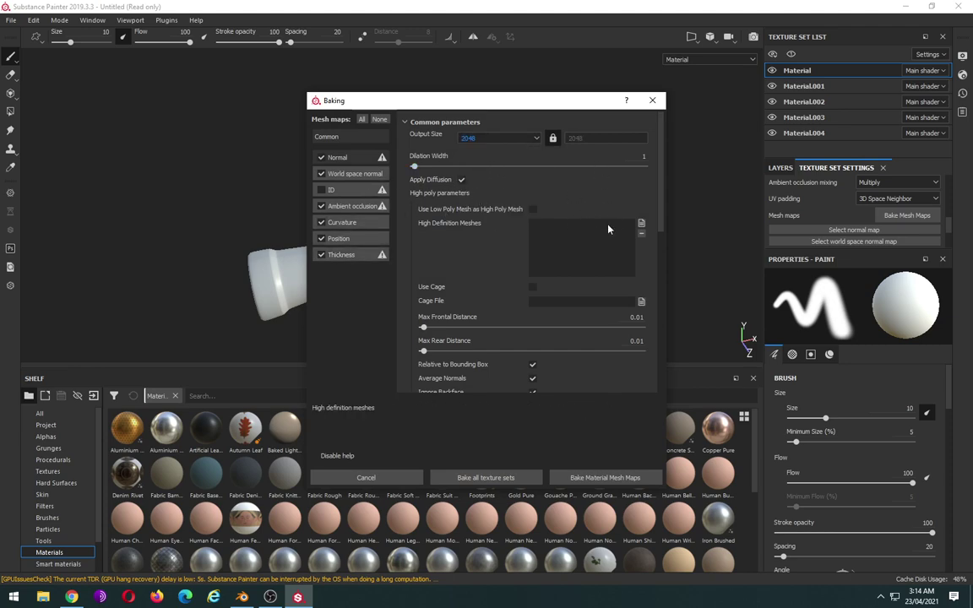
left_click(642, 225)
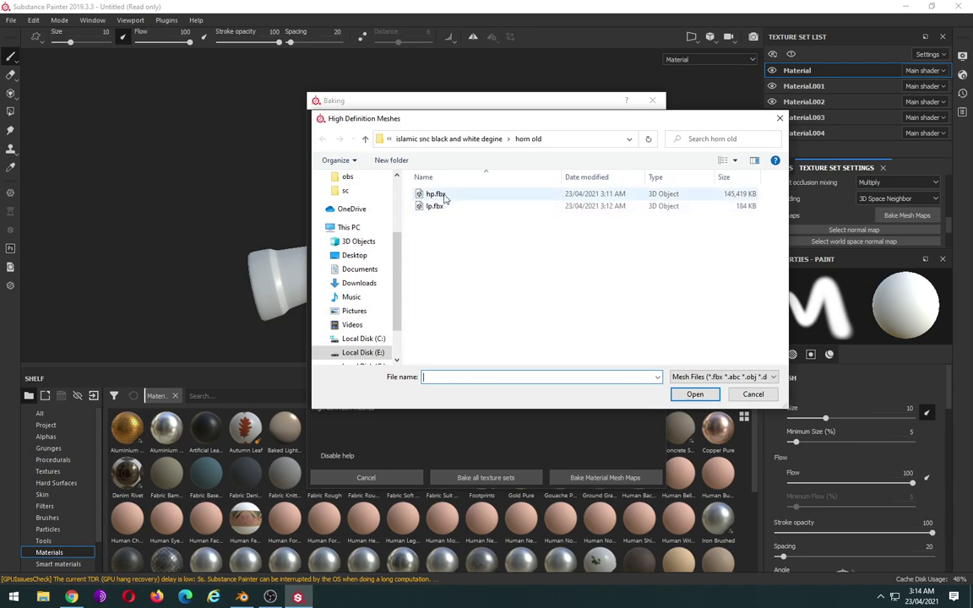
double_click(445, 195)
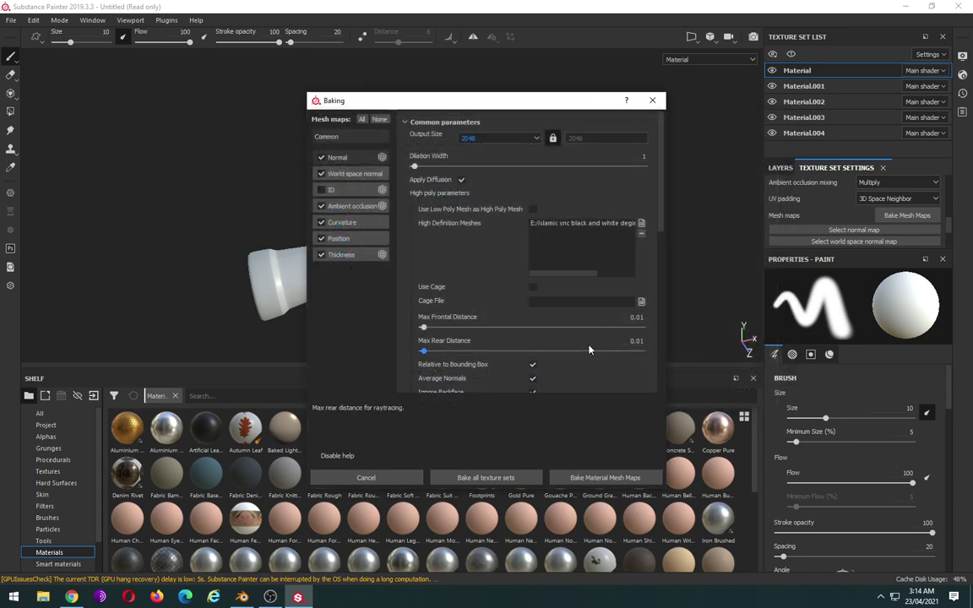
scroll(591, 341, "down", 5)
left_click(605, 477)
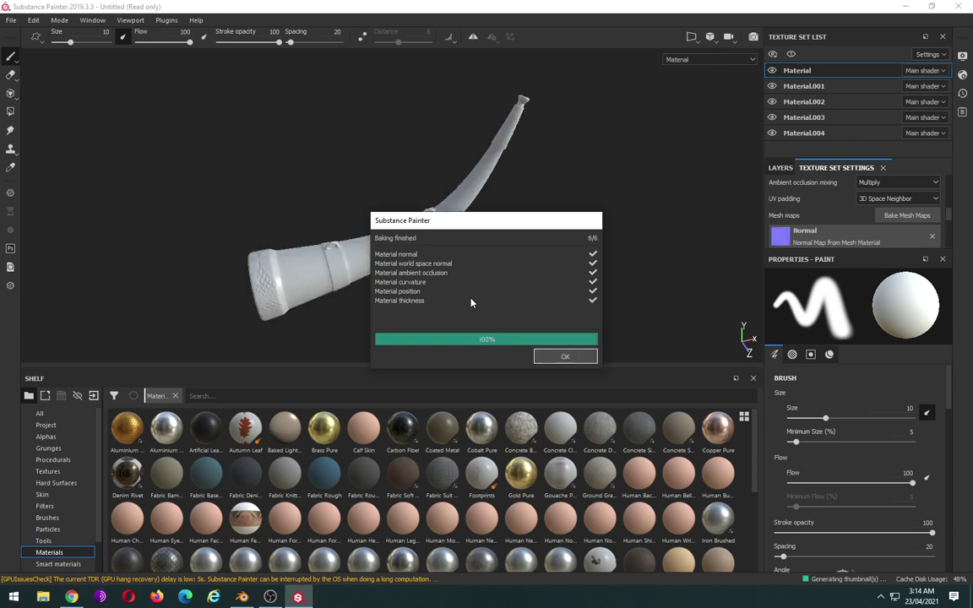
Step: Dismiss the bake report and orbit and zoom around the horn's baked knotwork before starting a new project
left_click(560, 356)
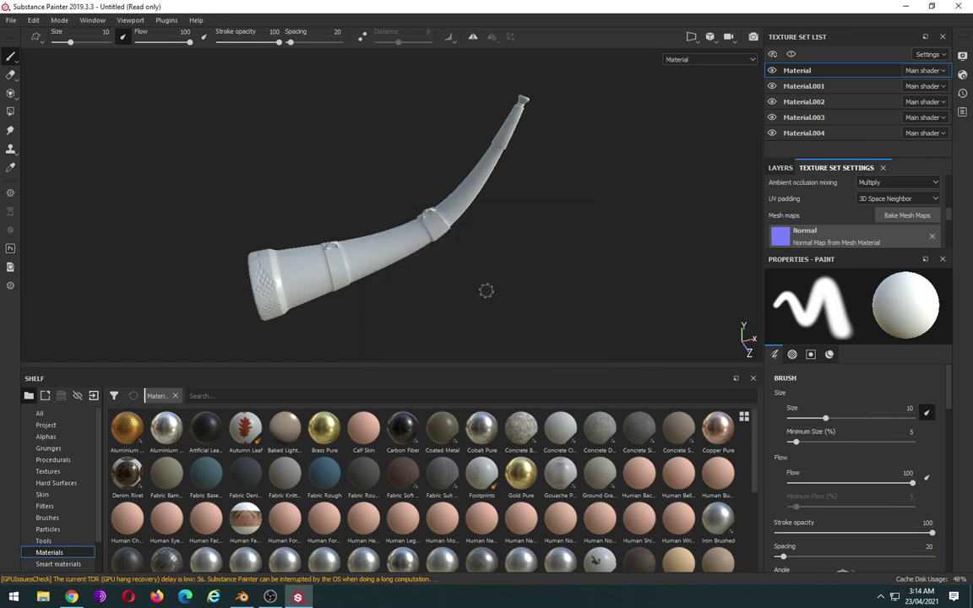
mouse_move(475, 283)
left_mouse_down("alt")
mouse_move(672, 245)
mouse_move(667, 168)
mouse_move(508, 200)
mouse_move(478, 226)
mouse_move(168, 268)
mouse_move(77, 230)
mouse_move(308, 250)
mouse_move(536, 216)
left_mouse_up("alt")
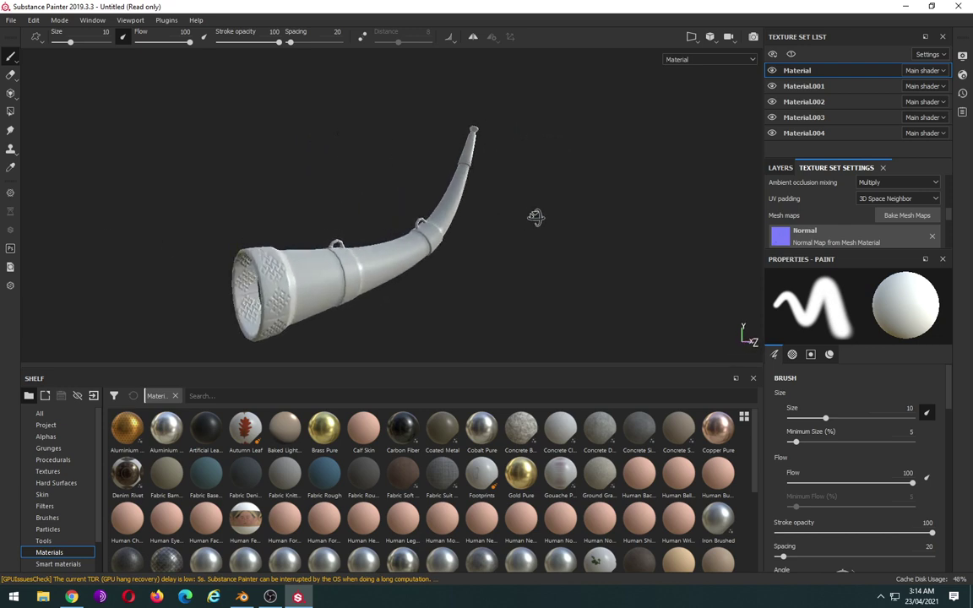
mouse_move(205, 271)
right_mouse_down("alt")
mouse_move(253, 380)
mouse_move(472, 229)
right_mouse_up("alt")
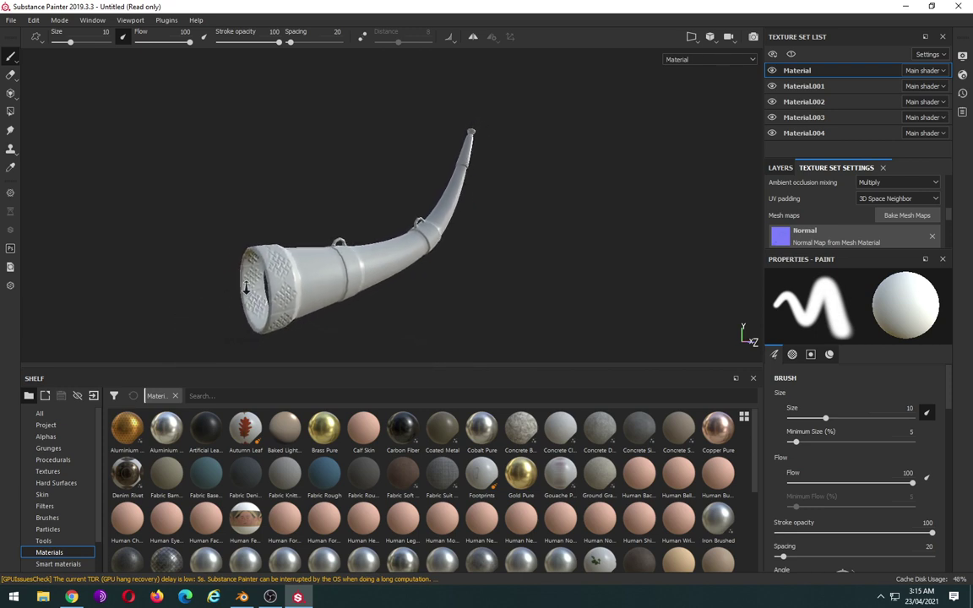
mouse_move(471, 229)
left_mouse_down("alt")
mouse_move(486, 282)
mouse_move(463, 265)
mouse_move(499, 296)
left_mouse_up("alt")
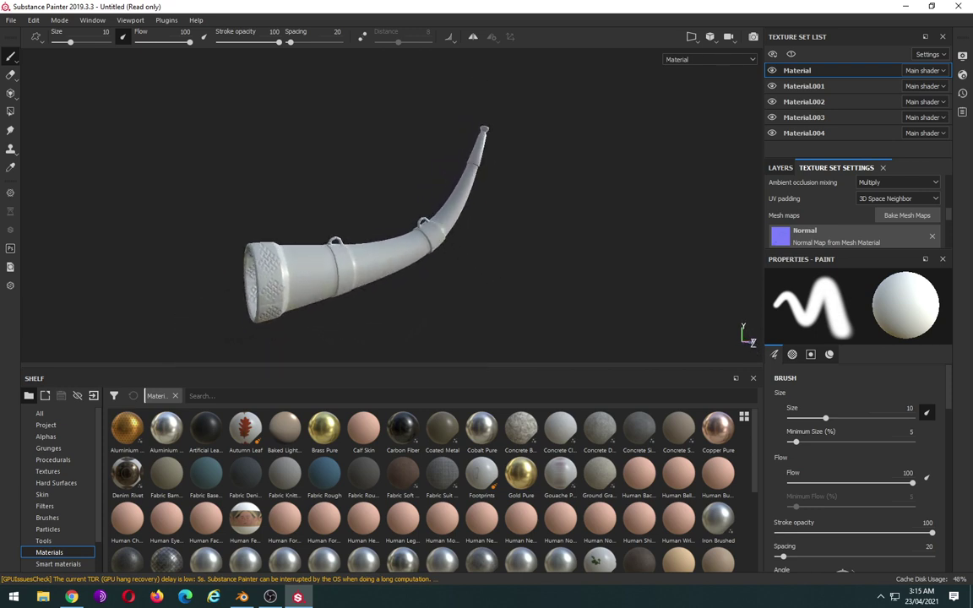
mouse_move(498, 296)
right_mouse_down("alt")
mouse_move(507, 320)
mouse_move(458, 269)
right_mouse_up("alt")
mouse_move(457, 270)
left_mouse_down("alt")
mouse_move(111, 278)
mouse_move(180, 288)
mouse_move(217, 256)
mouse_move(742, 273)
mouse_move(635, 249)
mouse_move(521, 274)
left_mouse_up("alt")
mouse_move(521, 274)
right_mouse_down("alt")
mouse_move(547, 276)
mouse_move(444, 213)
right_mouse_up("alt")
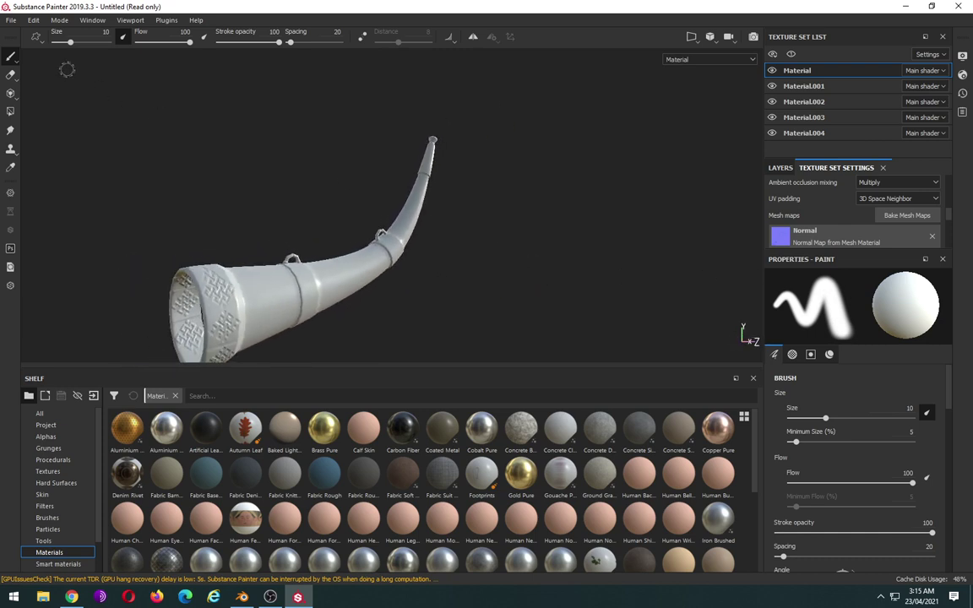
left_click(9, 20)
left_click(22, 35)
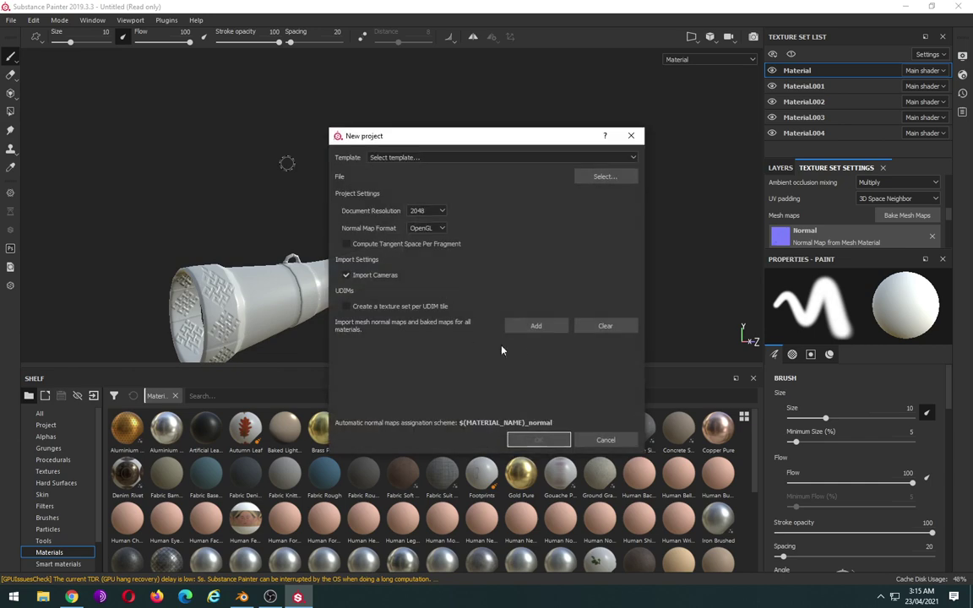
Step: Restart the new project setup and choose hp.fbx from the horn old folder as the mesh
left_click(604, 440)
left_click(11, 20)
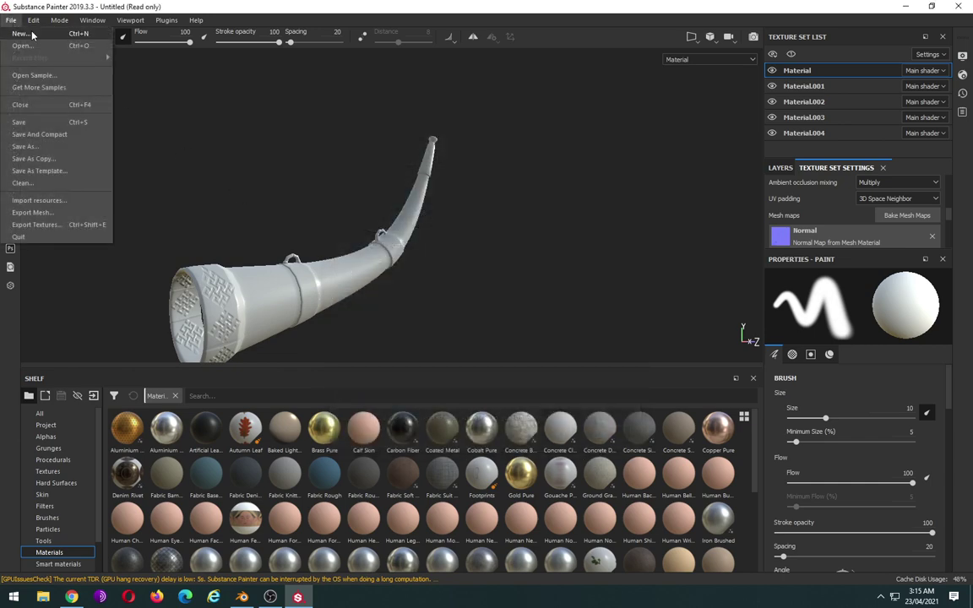
left_click(32, 35)
left_click(600, 175)
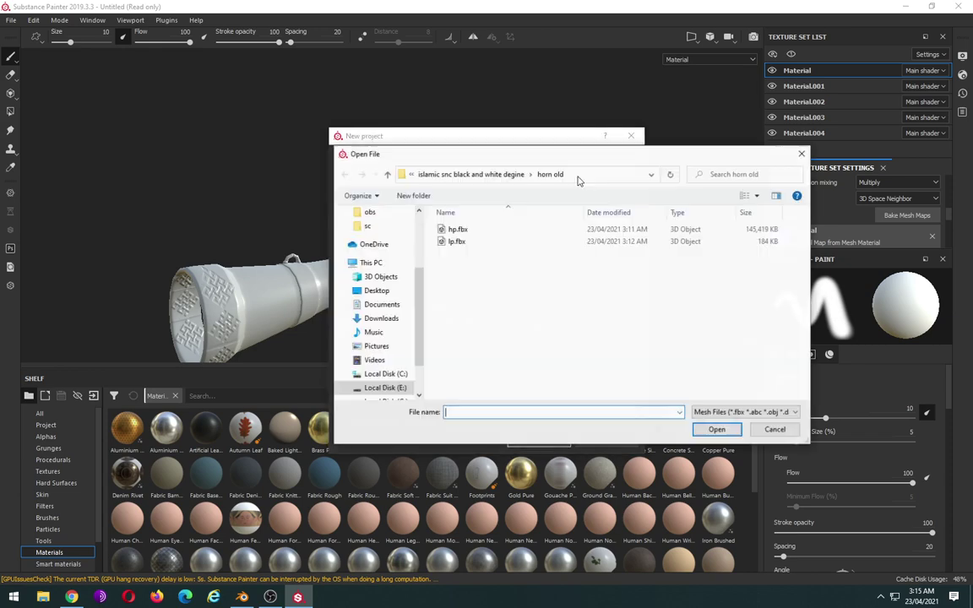
left_click(457, 230)
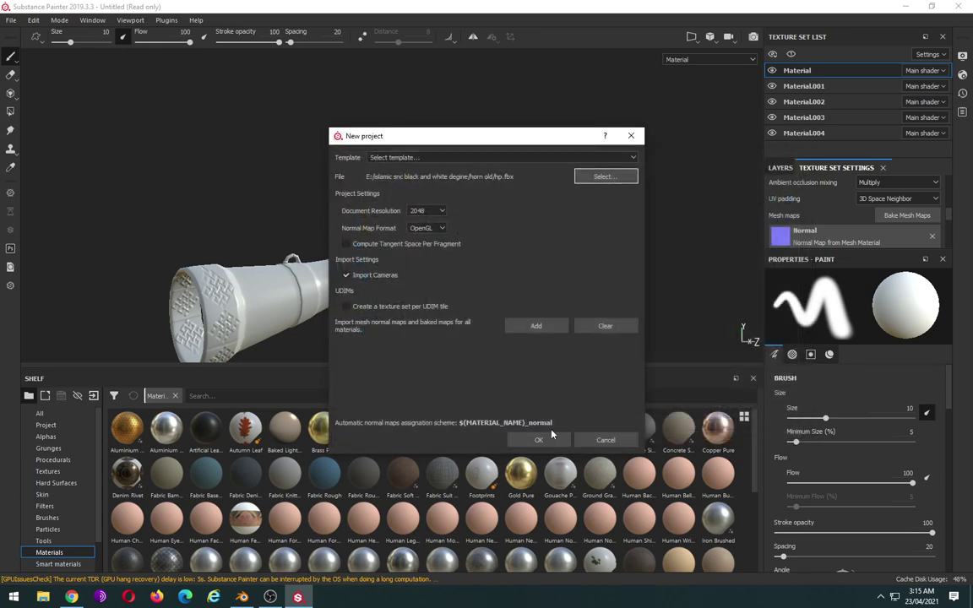
left_click(539, 440)
Step: Discard the old project's changes, set brush size to 13.26, and orbit to the horn's open end
left_click(455, 315)
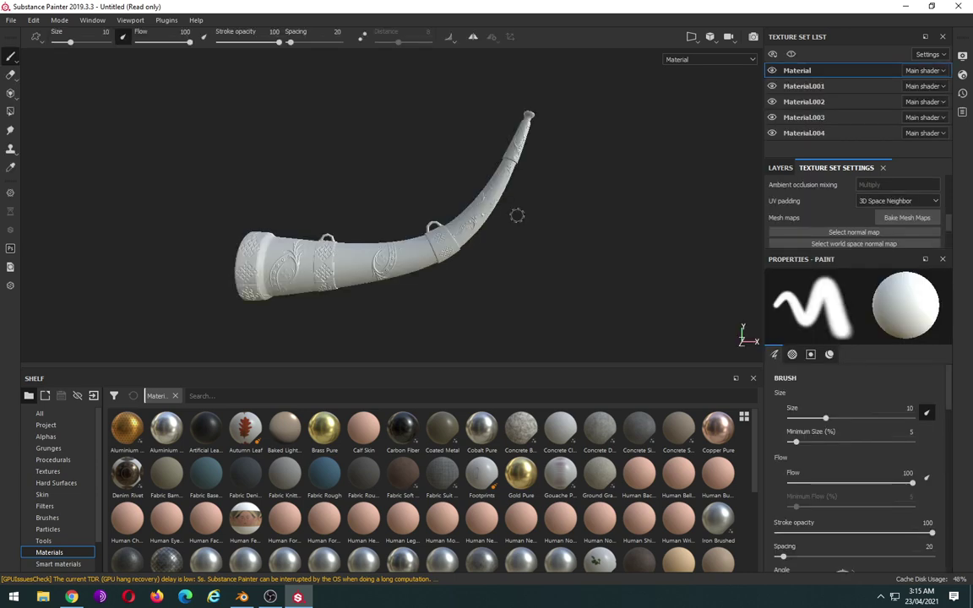
right_click_drag(339, 179, 325, 179, "ctrl")
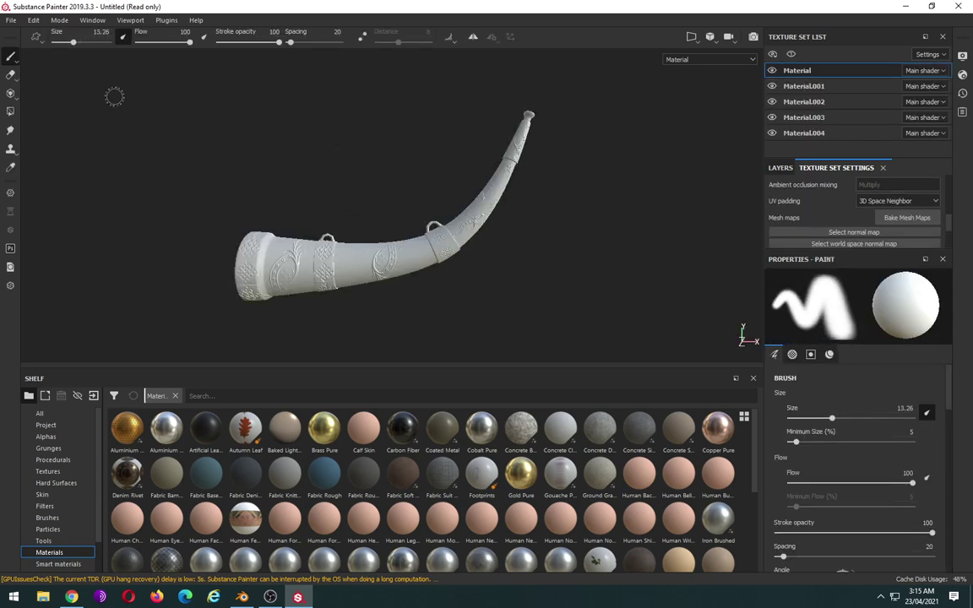
mouse_move(254, 152)
left_mouse_down("alt")
mouse_move(347, 226)
mouse_move(562, 192)
mouse_move(582, 152)
mouse_move(639, 150)
mouse_move(491, 154)
mouse_move(435, 169)
mouse_move(389, 189)
mouse_move(402, 203)
mouse_move(378, 217)
mouse_move(369, 192)
mouse_move(414, 212)
left_mouse_up("alt")
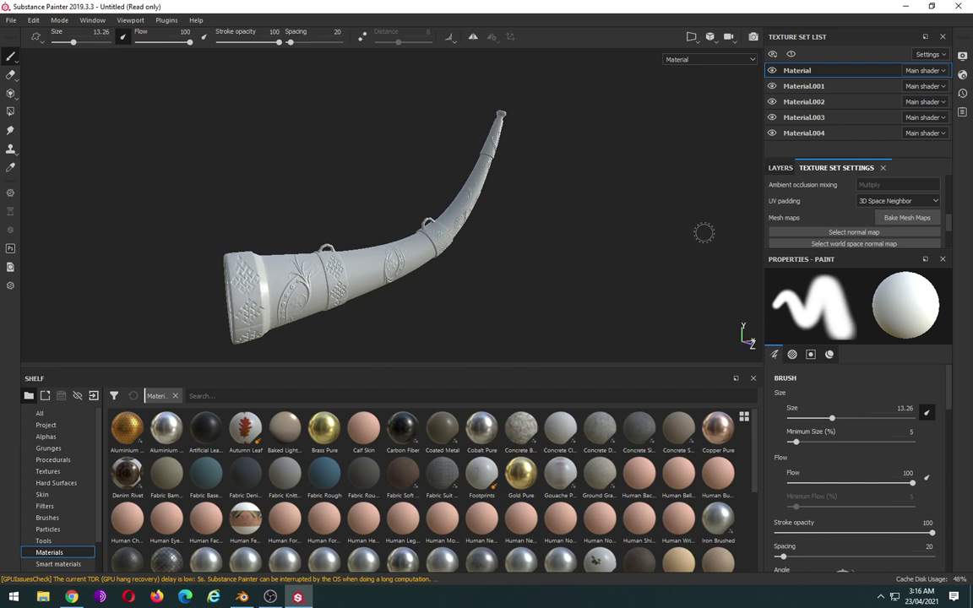
Step: Show the Layers panel and enlarge the layer stack area
left_click(928, 88)
left_click(775, 171)
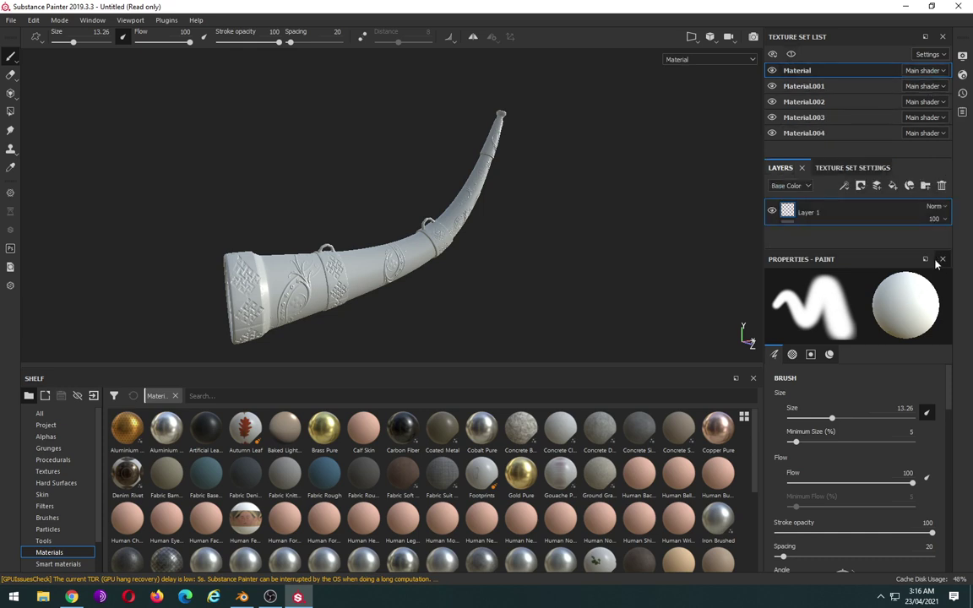
left_click_drag(868, 247, 874, 374)
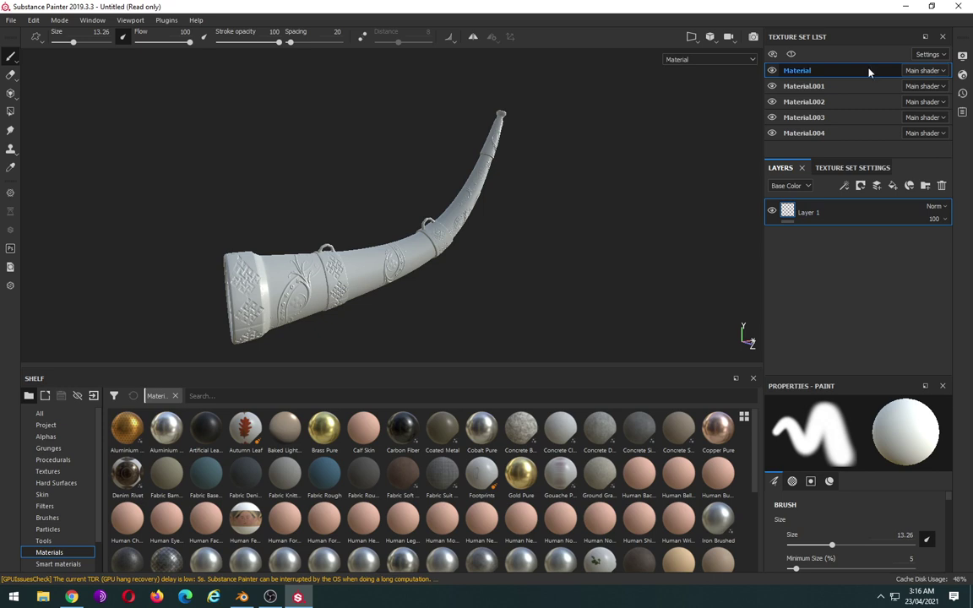
Step: Toggle each texture set's visibility to identify which horn part it covers
left_click(773, 70)
left_click(772, 71)
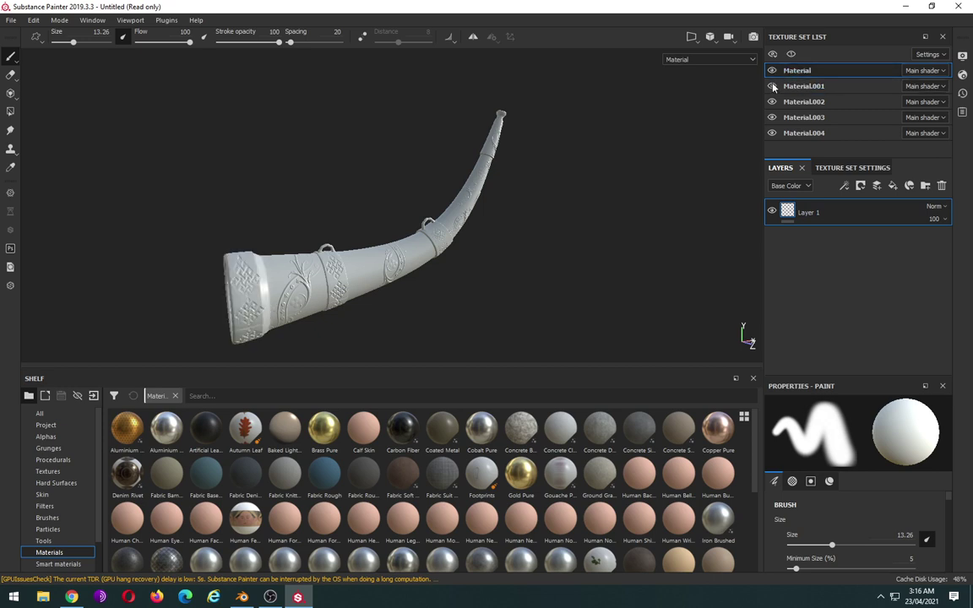
left_click(772, 86)
left_click(773, 86)
left_click(772, 86)
left_click(772, 87)
left_click(772, 101)
left_click(773, 101)
left_click(773, 117)
left_click(772, 118)
left_click(772, 133)
left_click(772, 133)
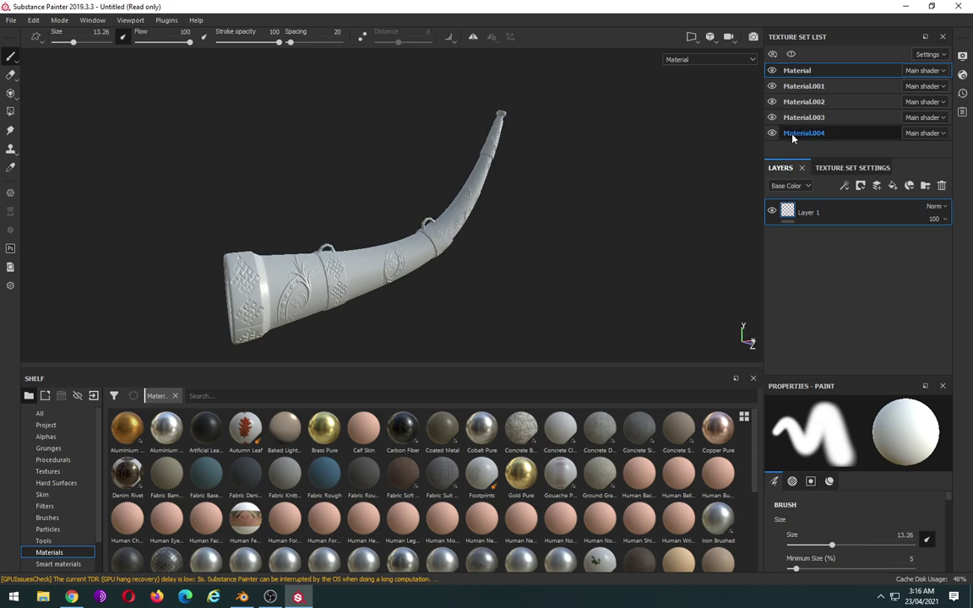
Step: Select the Material texture set, confirming it covers the horn's wide mouth section
left_click(835, 134)
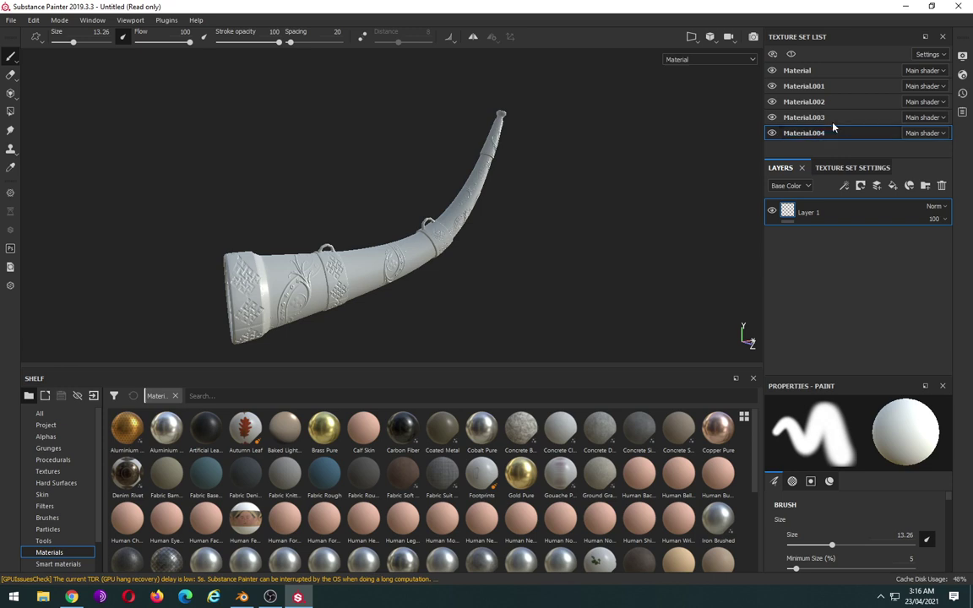
left_click(835, 71)
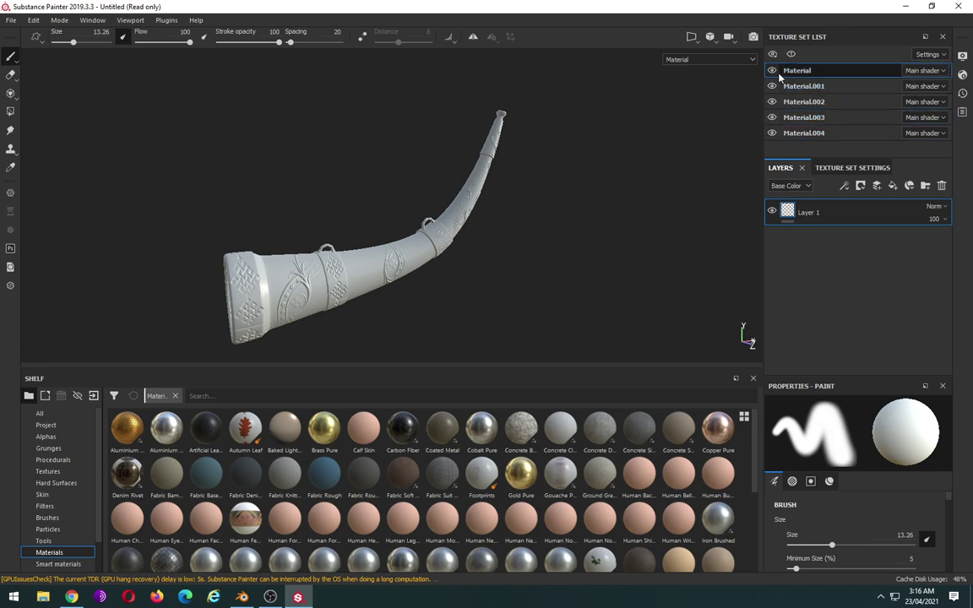
left_click(771, 71)
left_click(772, 71)
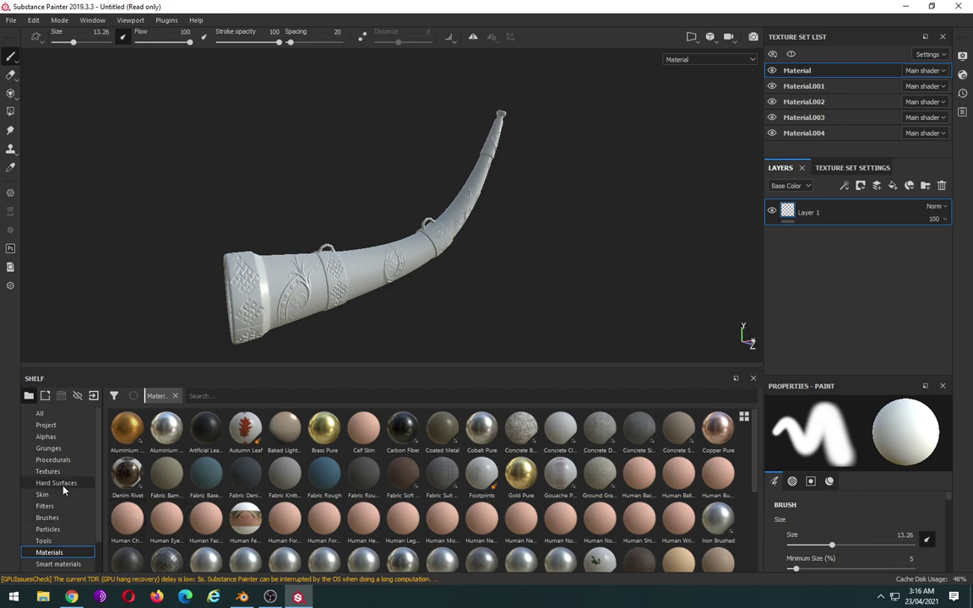
Step: Apply the Leather Fine Aged smart material to the Material texture set's layer stack
scroll(64, 494, "down", 1)
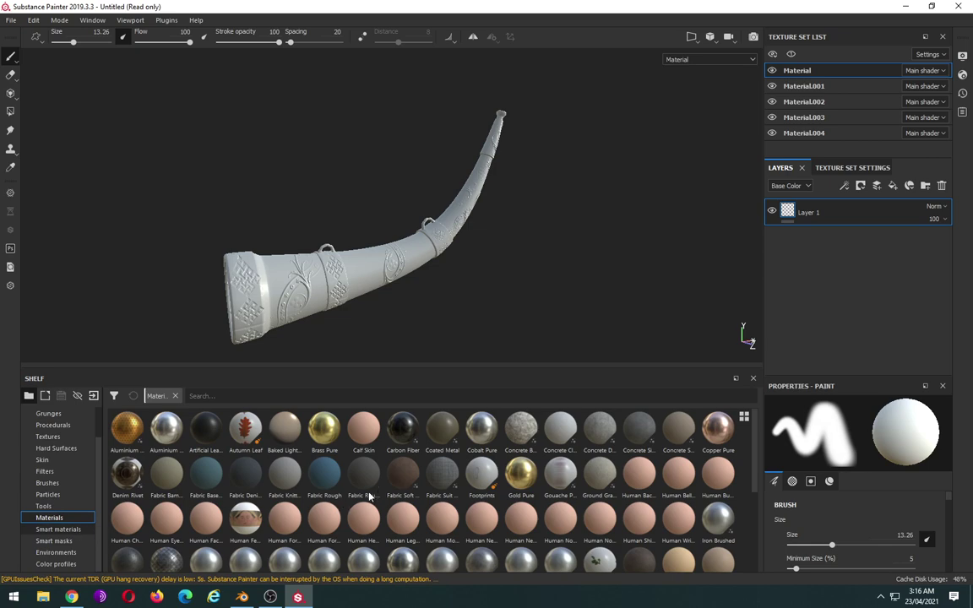
left_click(58, 529)
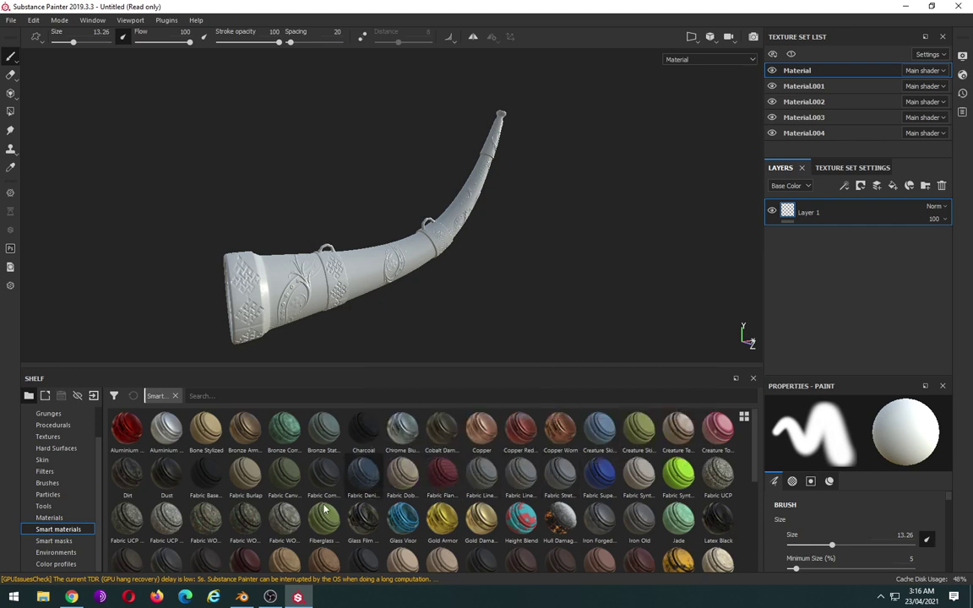
scroll(324, 505, "down", 10)
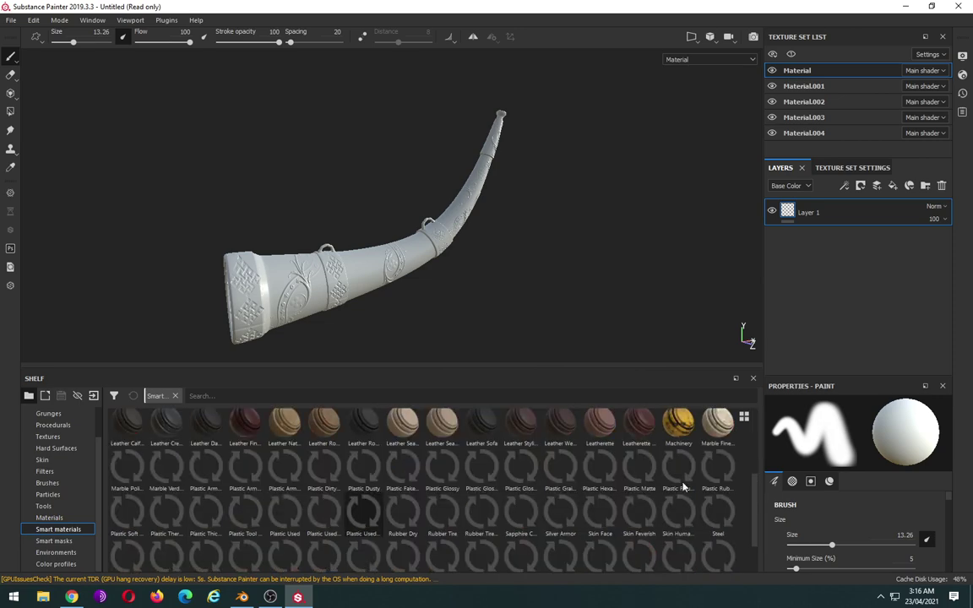
scroll(467, 520, "down", 2)
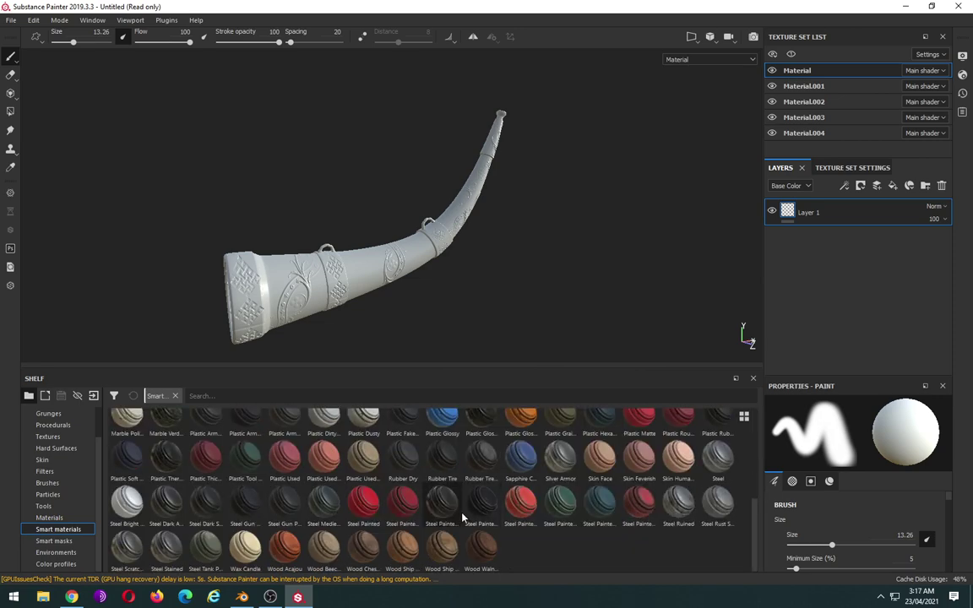
scroll(462, 518, "up", 3)
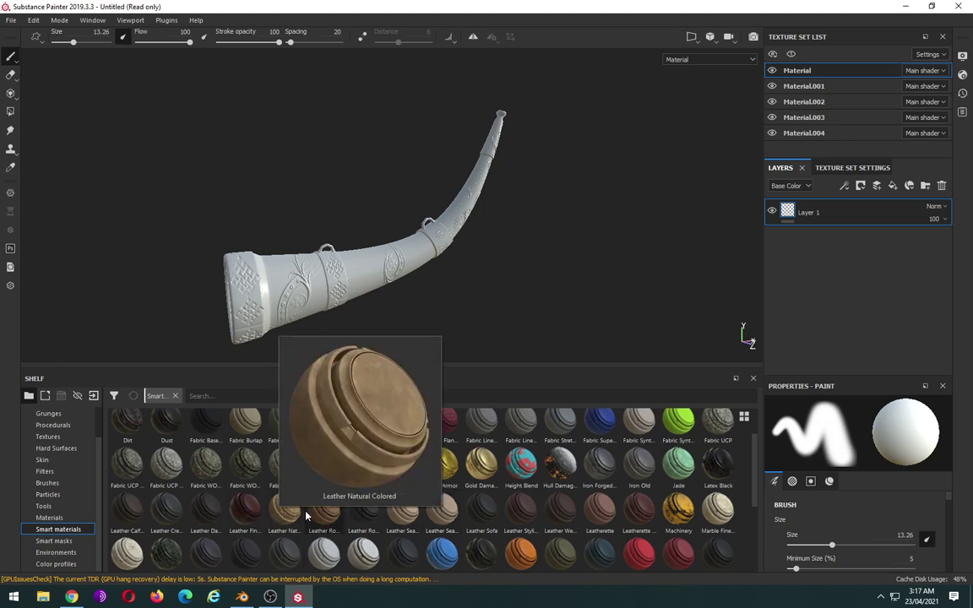
mouse_move(245, 509)
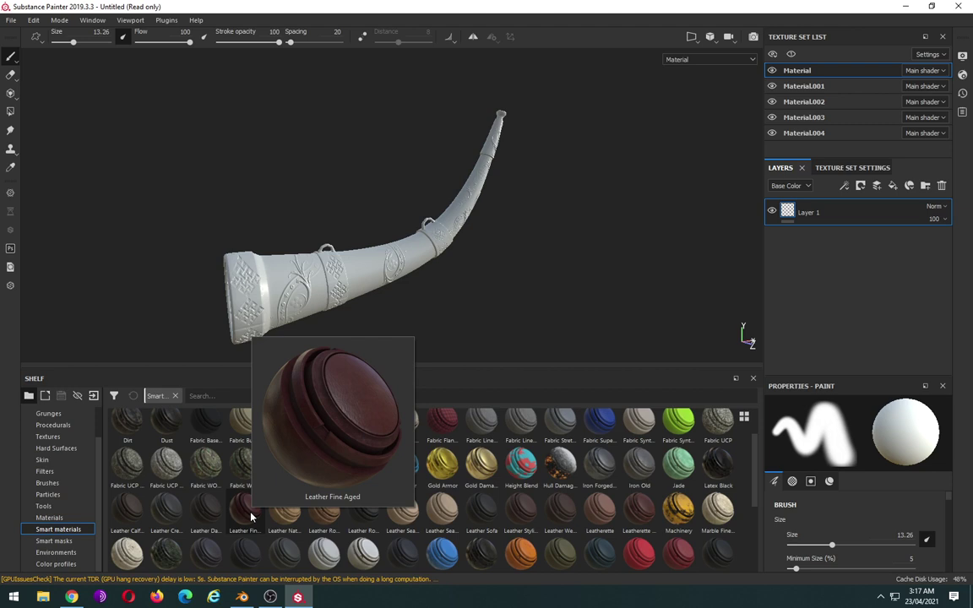
left_click(251, 517)
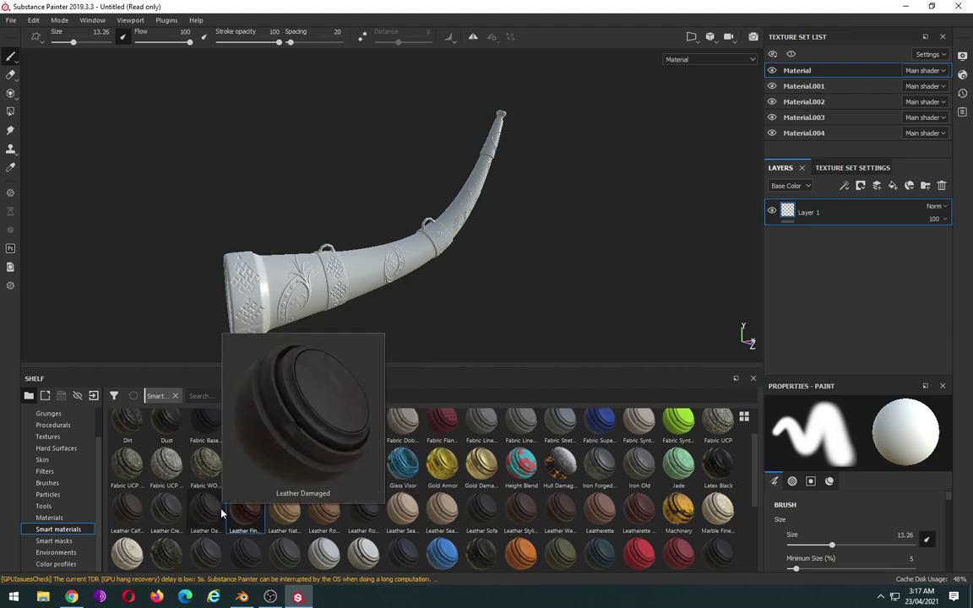
mouse_move(126, 509)
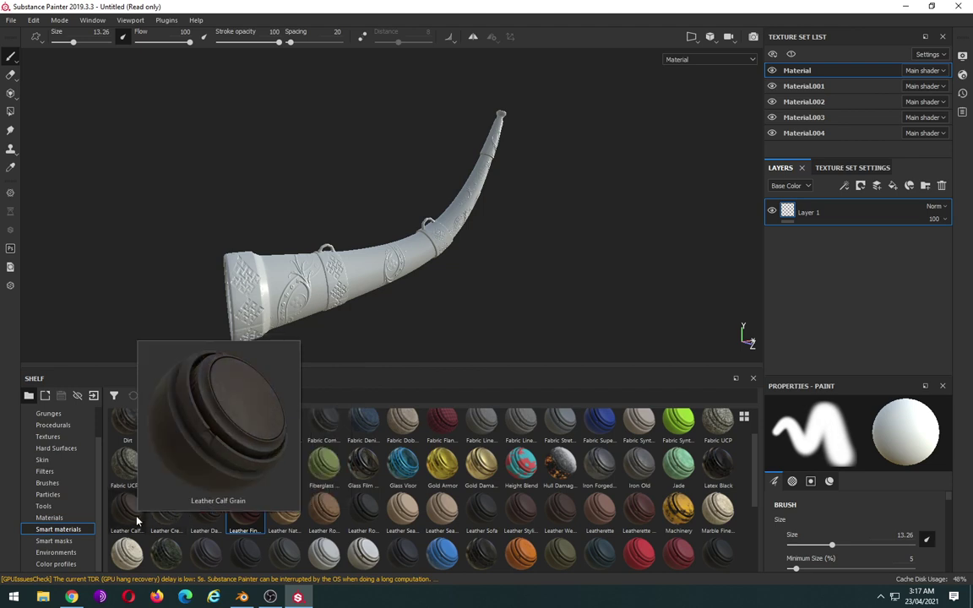
mouse_move(243, 517)
left_mouse_down()
mouse_move(829, 254)
mouse_move(834, 221)
left_mouse_up()
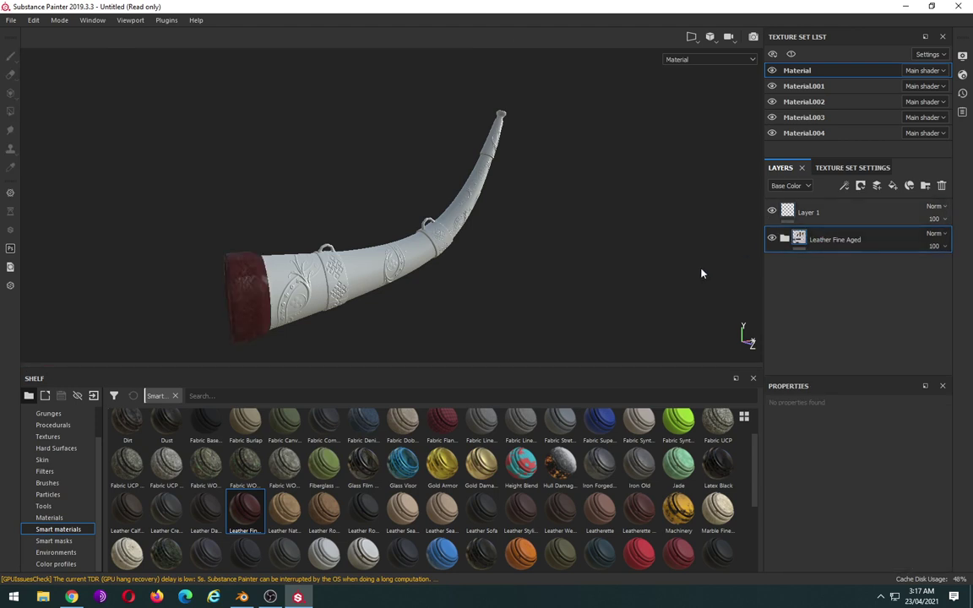
Step: Orbit and zoom around the horn to inspect the dark red aged leather on the bell
left_click_drag(444, 314, 248, 285, "alt")
scroll(301, 309, "up", 3)
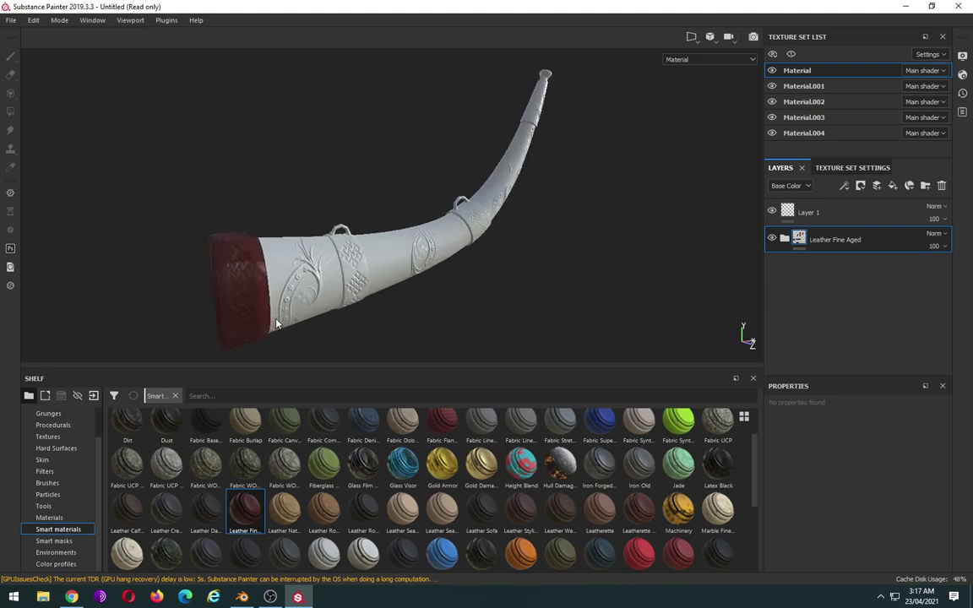
key("shift")
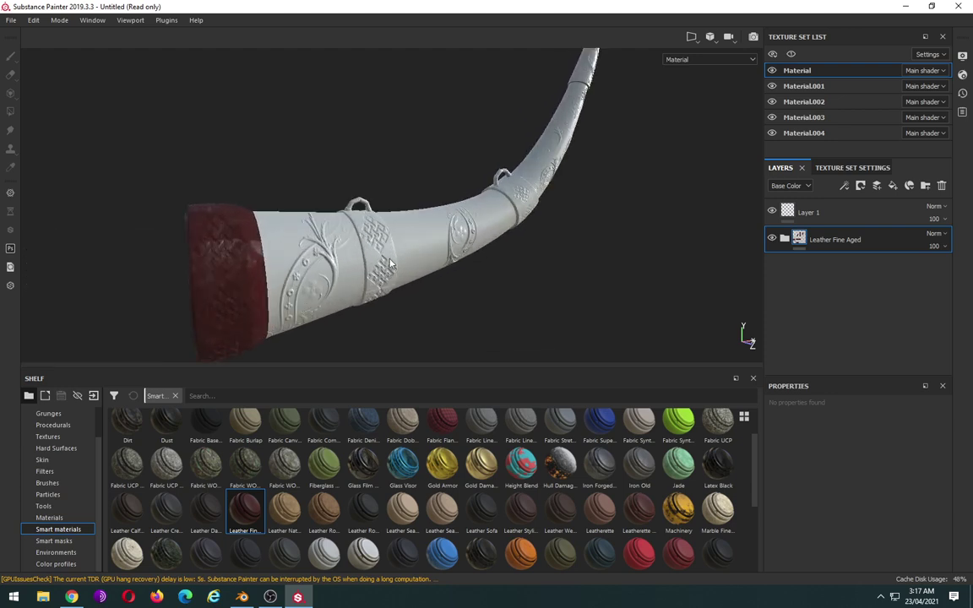
key("ctrl")
mouse_move(424, 236)
left_mouse_down("alt")
mouse_move(618, 209)
mouse_move(723, 232)
mouse_move(541, 243)
left_mouse_up("alt")
right_click_drag(541, 243, 584, 306, "alt")
mouse_move(583, 306)
left_mouse_down("alt")
mouse_move(443, 189)
mouse_move(502, 252)
mouse_move(222, 276)
mouse_move(167, 231)
mouse_move(245, 281)
mouse_move(278, 273)
left_mouse_up("alt")
right_click_drag(278, 274, 294, 305, "alt")
mouse_move(294, 305)
left_mouse_down("alt")
mouse_move(285, 339)
mouse_move(338, 321)
mouse_move(372, 281)
mouse_move(368, 261)
mouse_move(431, 222)
mouse_move(477, 252)
left_mouse_up("alt")
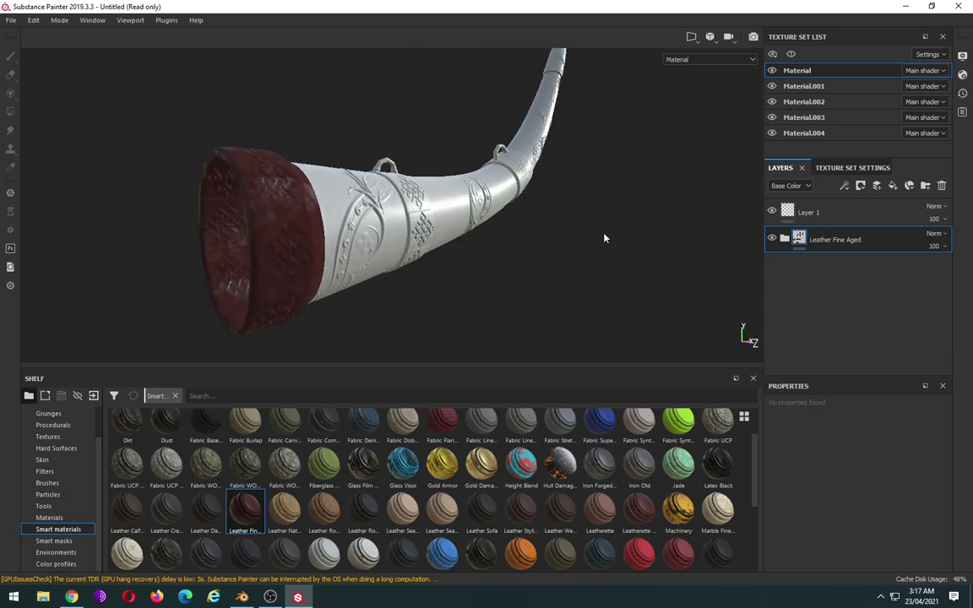
Step: Select the Material.001 texture set and apply the Leather Rough smart material to the horn body
left_click(806, 86)
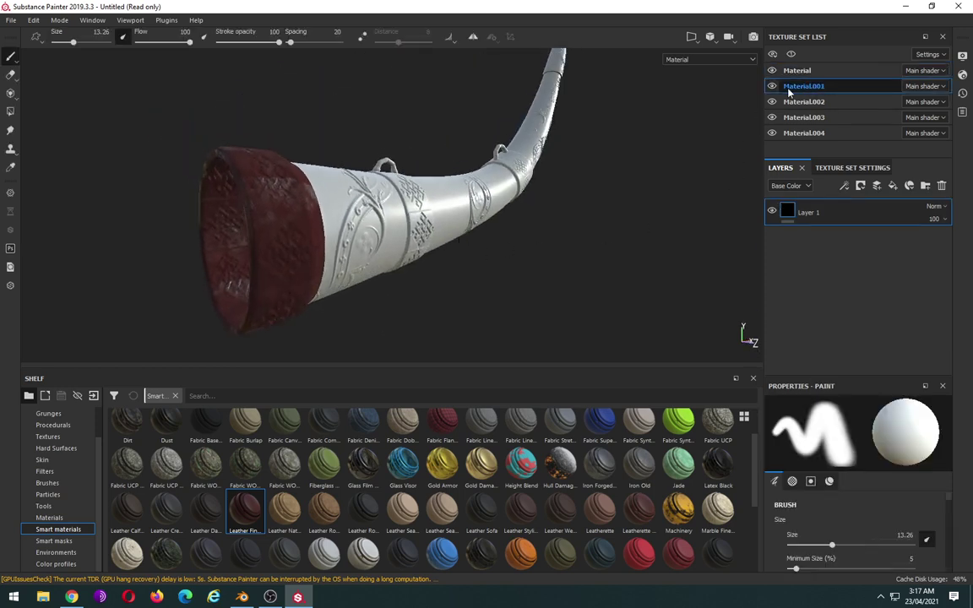
left_click(773, 87)
left_click(772, 86)
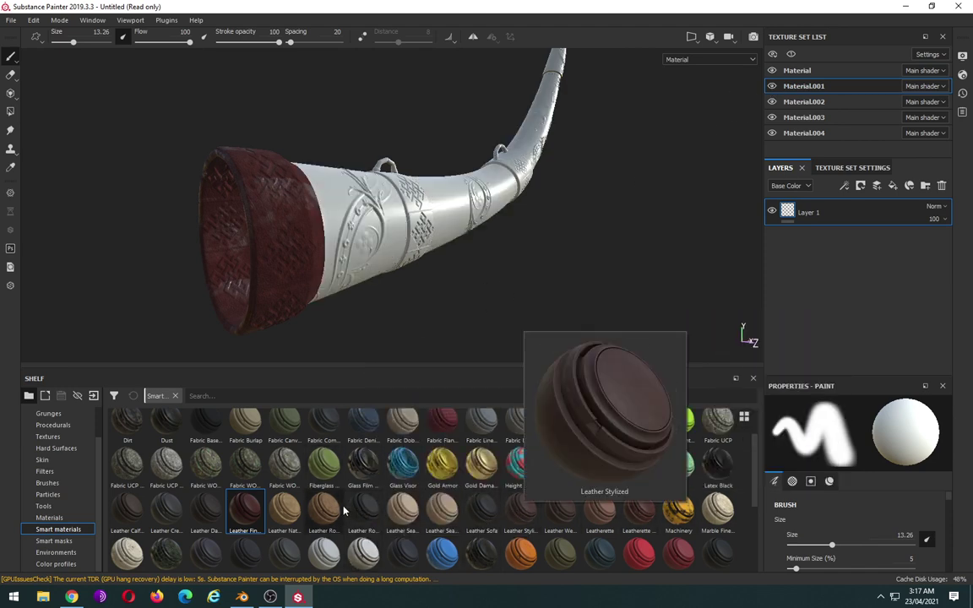
left_click_drag(331, 511, 820, 216)
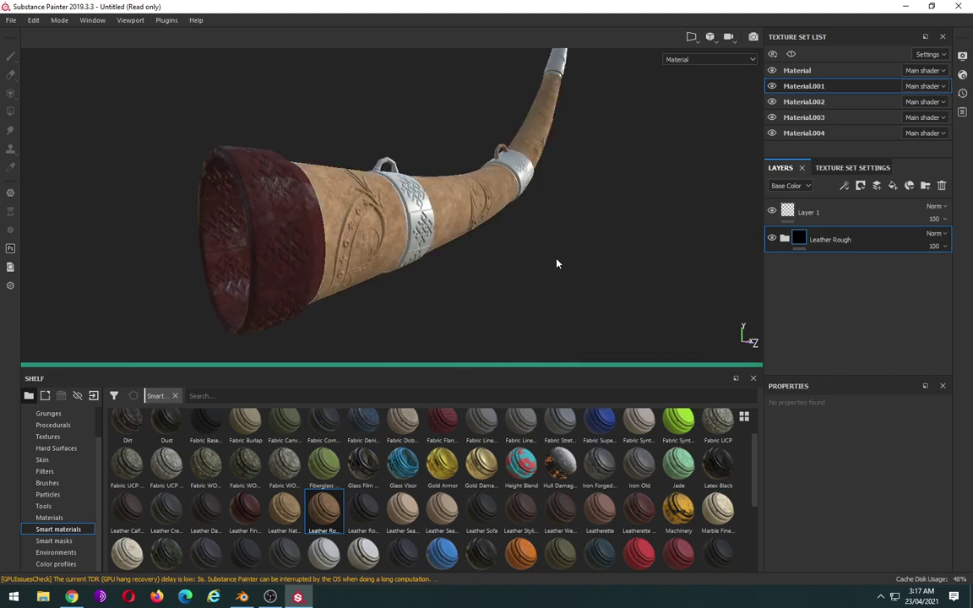
scroll(557, 264, "up", 1)
scroll(557, 263, "down", 2)
scroll(557, 264, "down", 2)
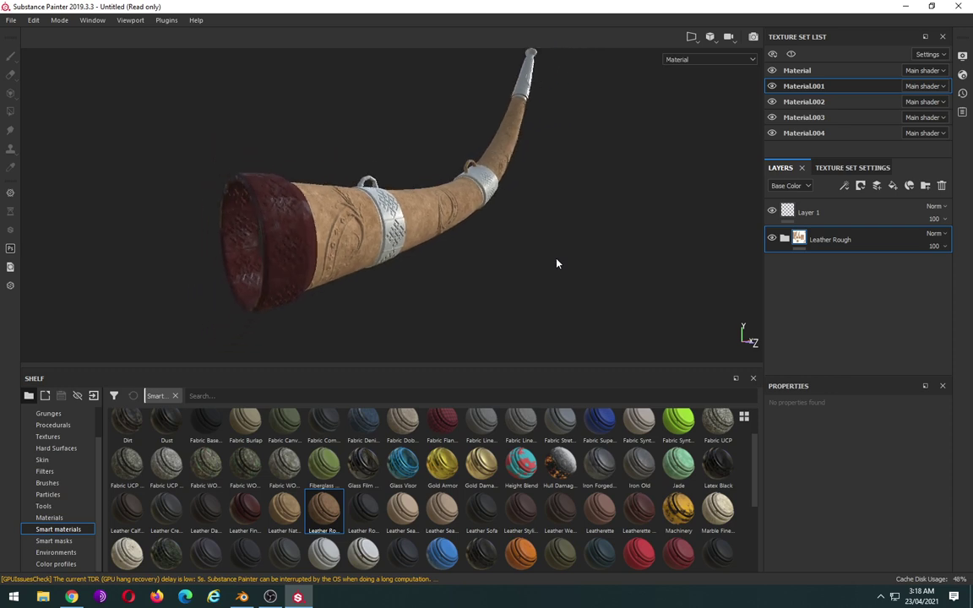
scroll(557, 263, "down", 1)
left_click(512, 232)
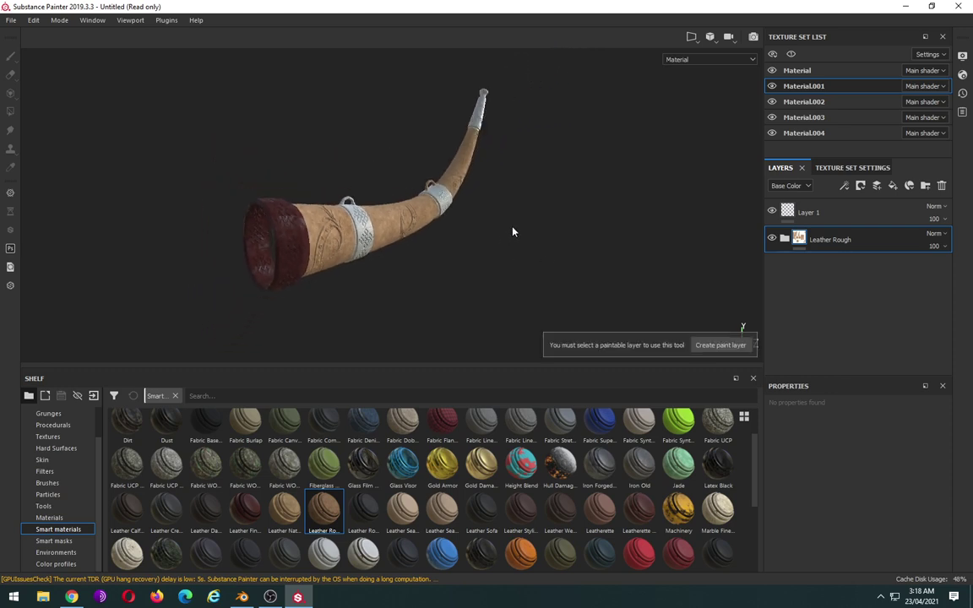
right_click_drag(526, 247, 522, 300, "alt")
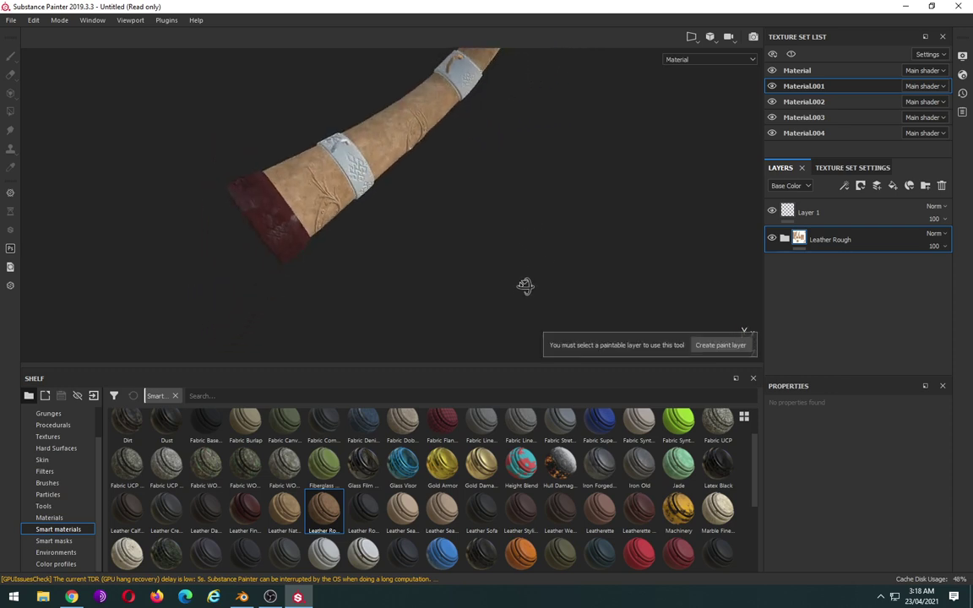
mouse_move(524, 285)
left_mouse_down("alt")
mouse_move(547, 218)
mouse_move(647, 196)
mouse_move(706, 195)
mouse_move(408, 215)
mouse_move(469, 202)
mouse_move(427, 181)
left_mouse_up("alt")
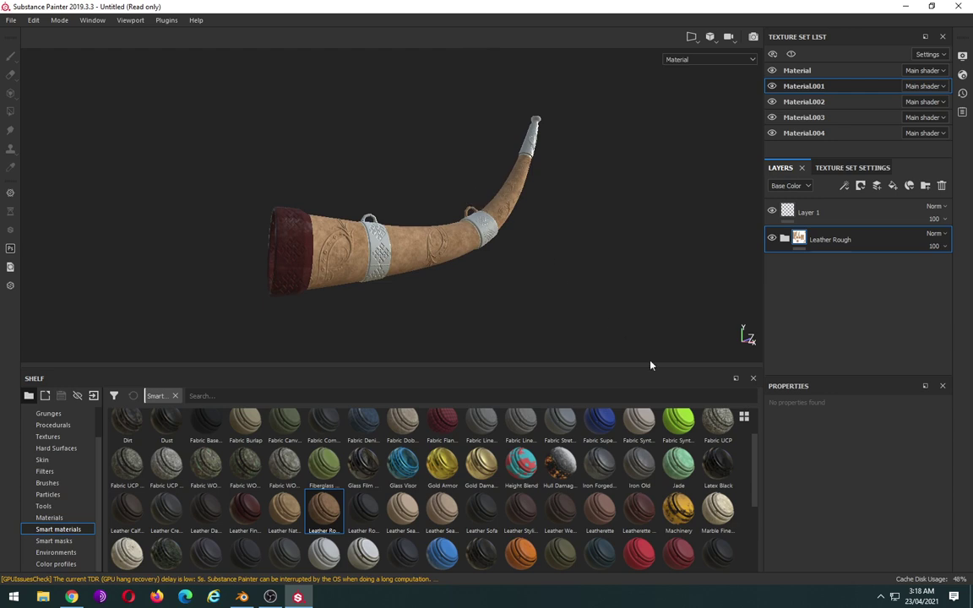
Step: Apply the Leatherette Damaged smart material to the middle band's texture set, Material.002
left_click(800, 103)
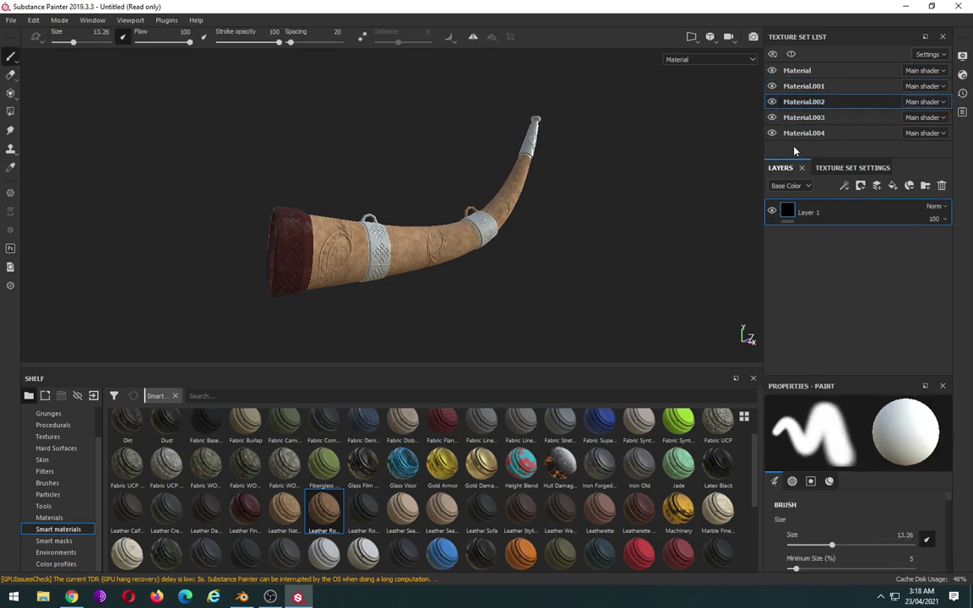
left_click(772, 103)
left_click(772, 102)
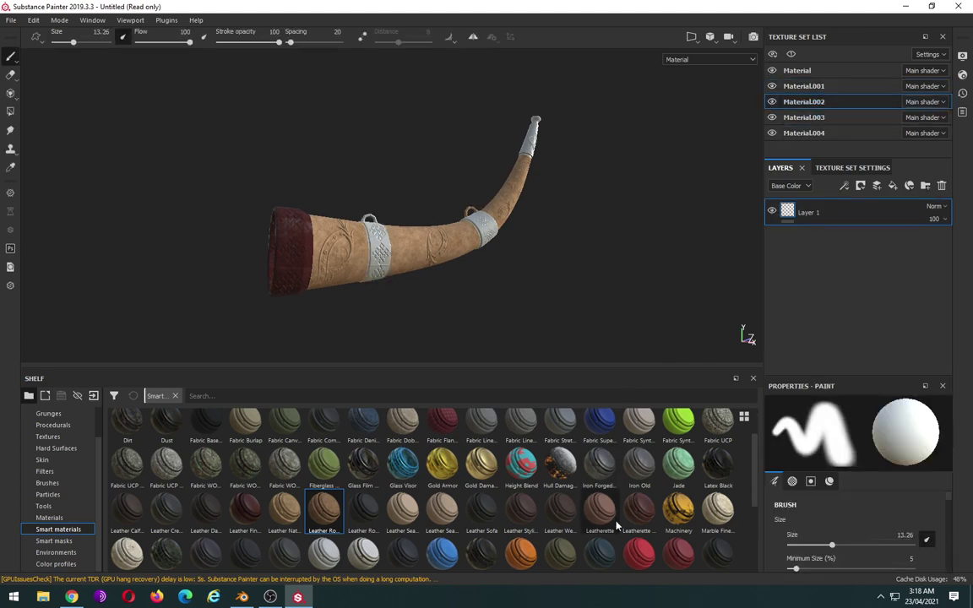
mouse_move(639, 509)
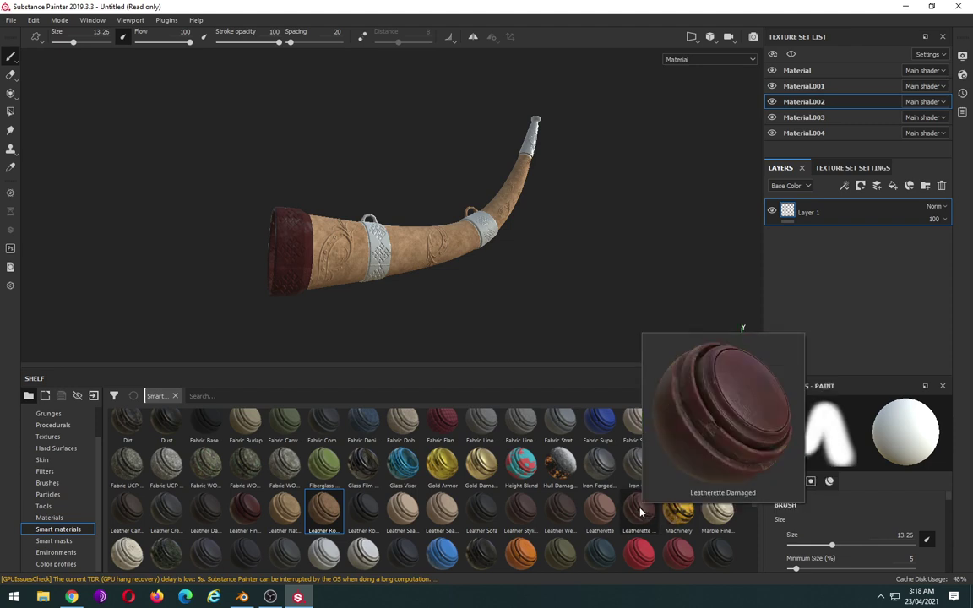
left_click_drag(639, 509, 822, 235)
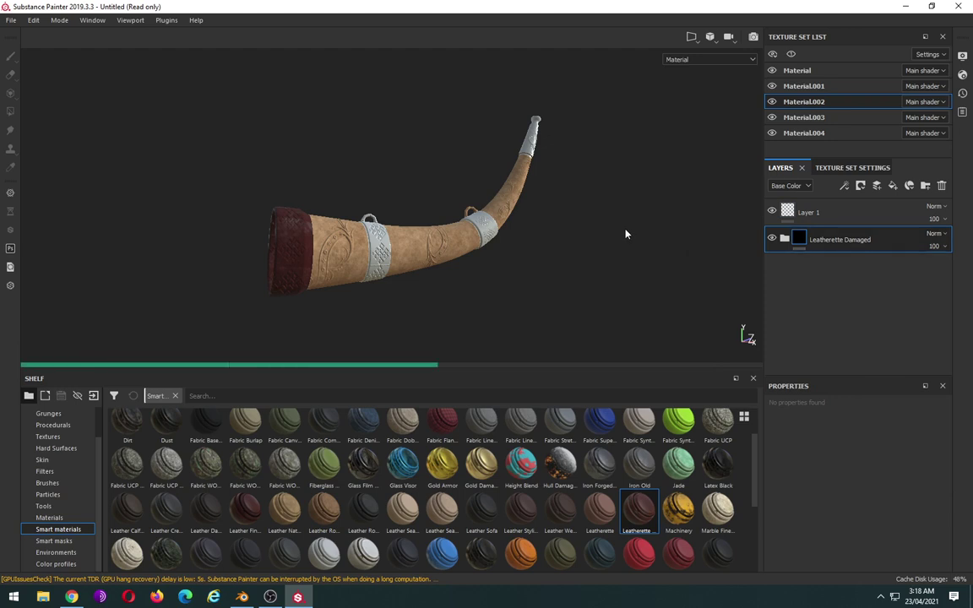
left_click_drag(626, 234, 424, 289, "alt")
scroll(424, 289, "up", 2)
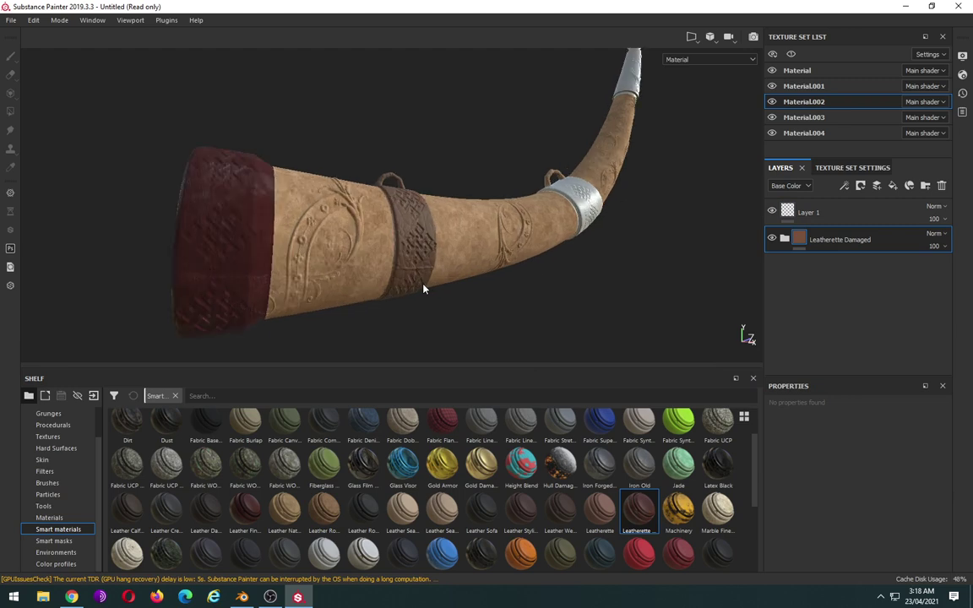
scroll(424, 289, "down", 2)
scroll(425, 289, "down", 2)
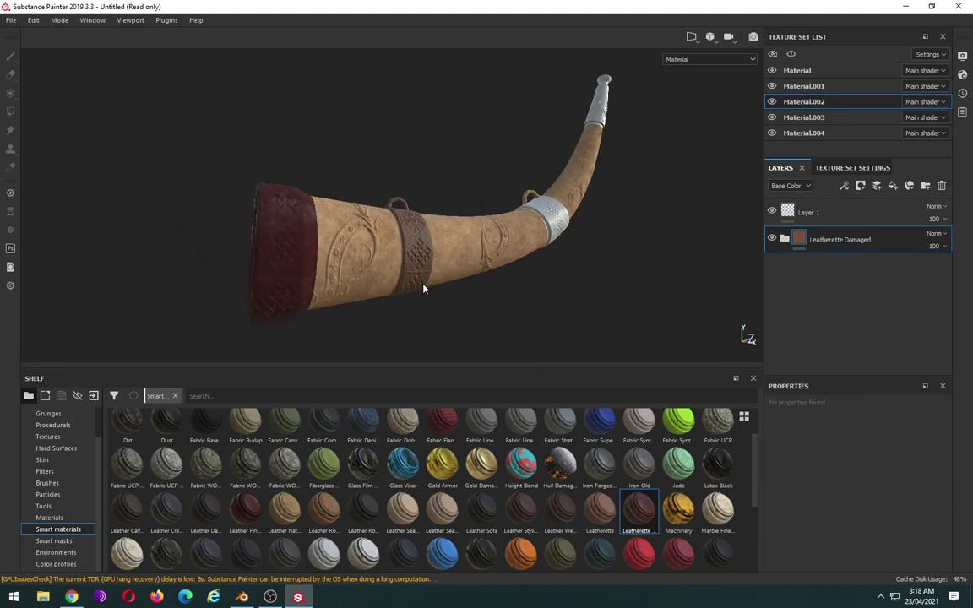
Step: Apply Leatherette Damaged to the upper band, then select the horn tip's texture set
left_click(804, 117)
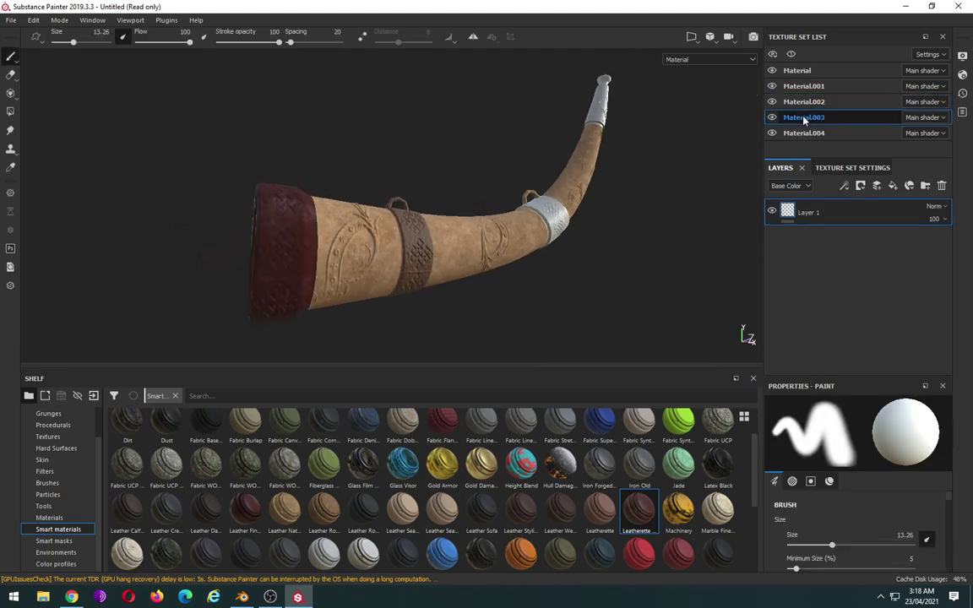
left_click_drag(651, 513, 853, 243)
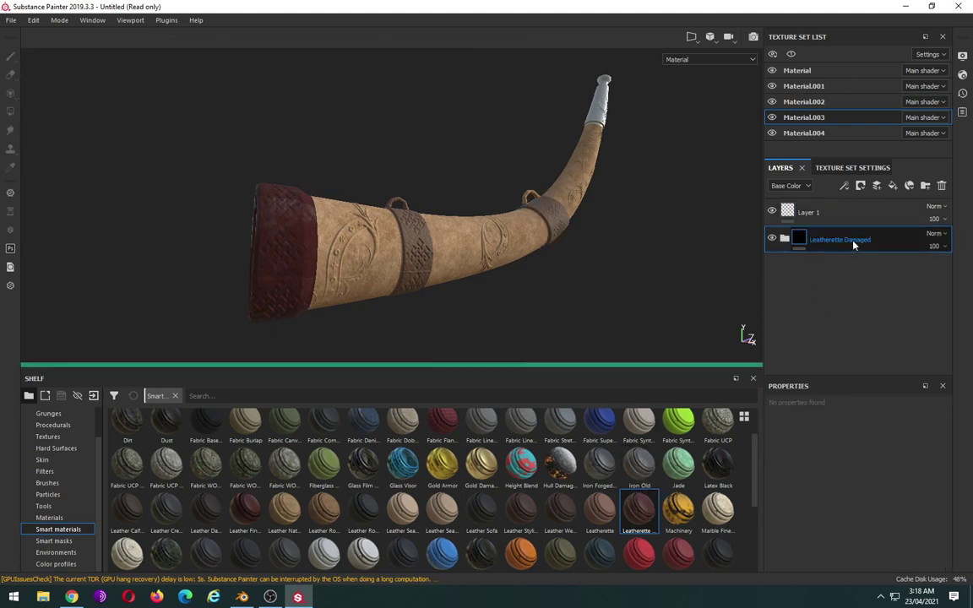
left_click(799, 133)
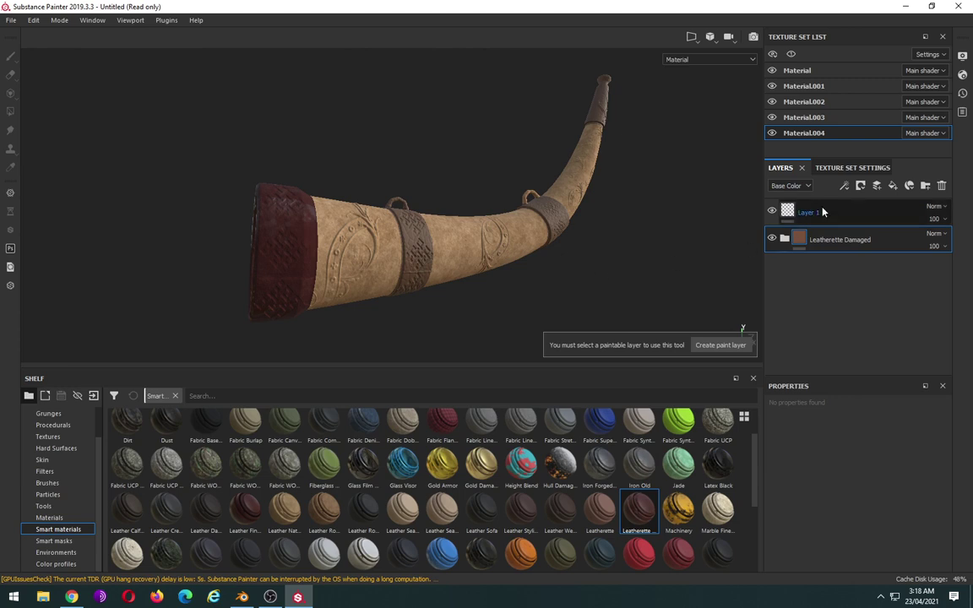
left_click(798, 70)
left_click(826, 208)
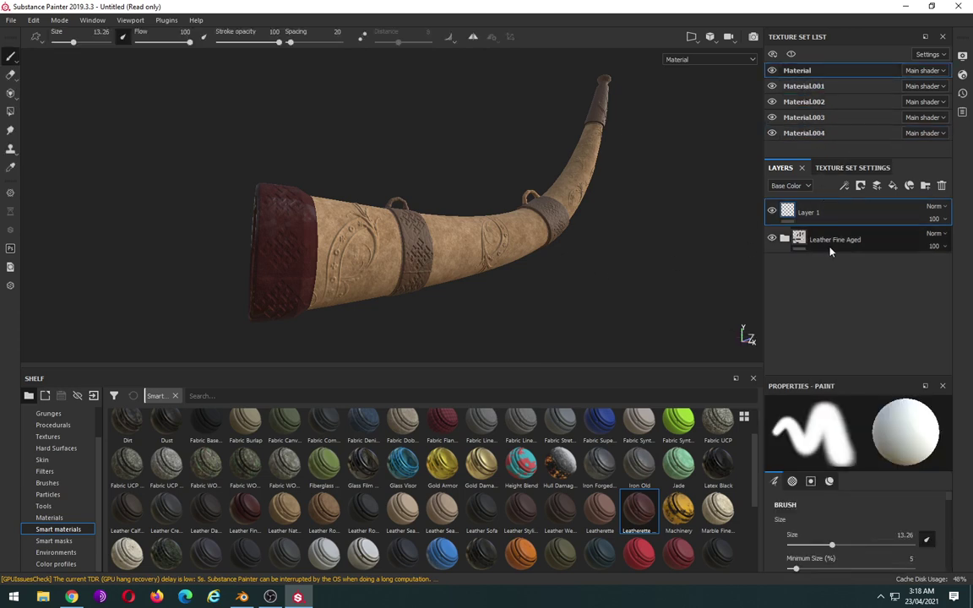
left_click(886, 244)
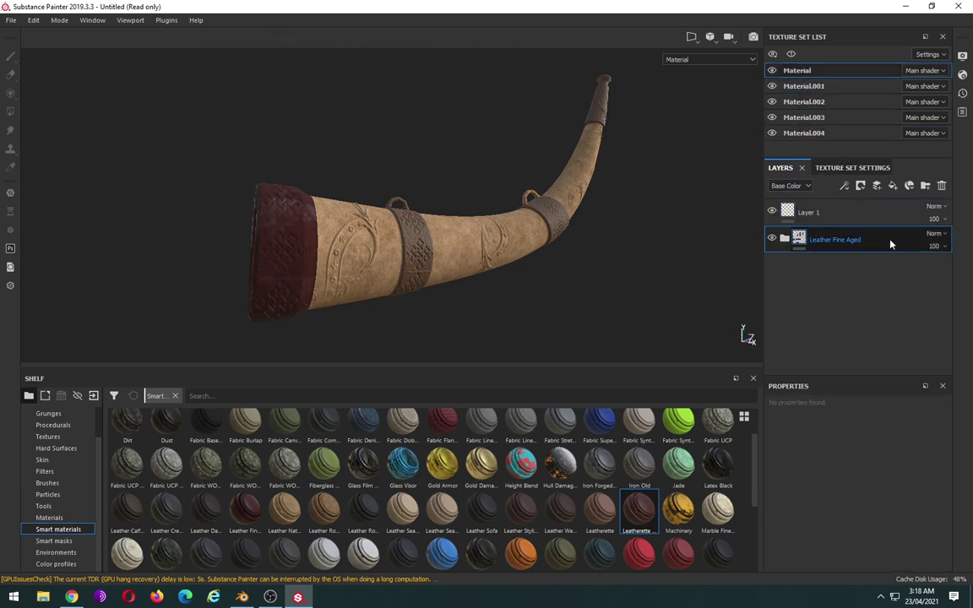
left_click(944, 186)
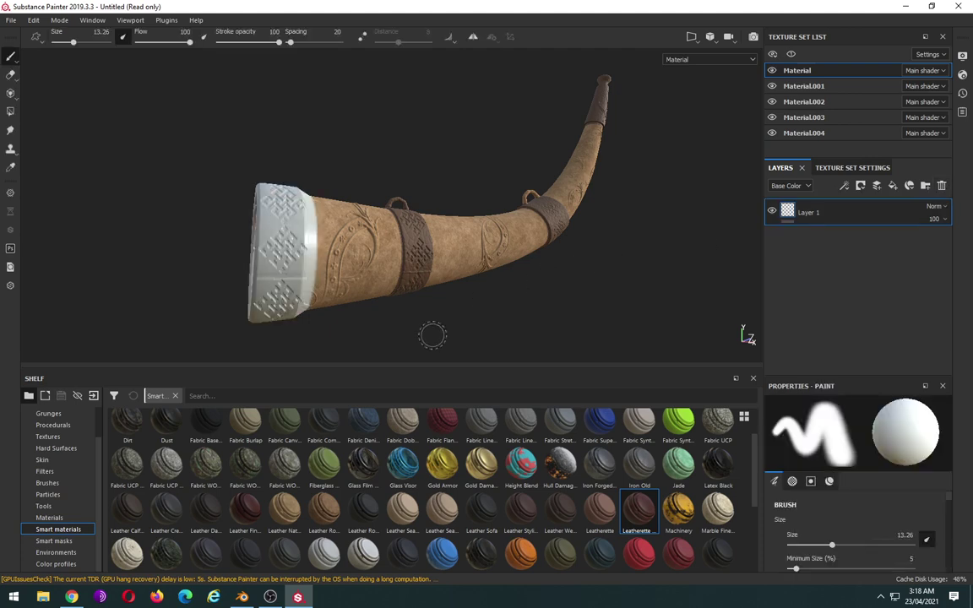
scroll(282, 502, "up", 1)
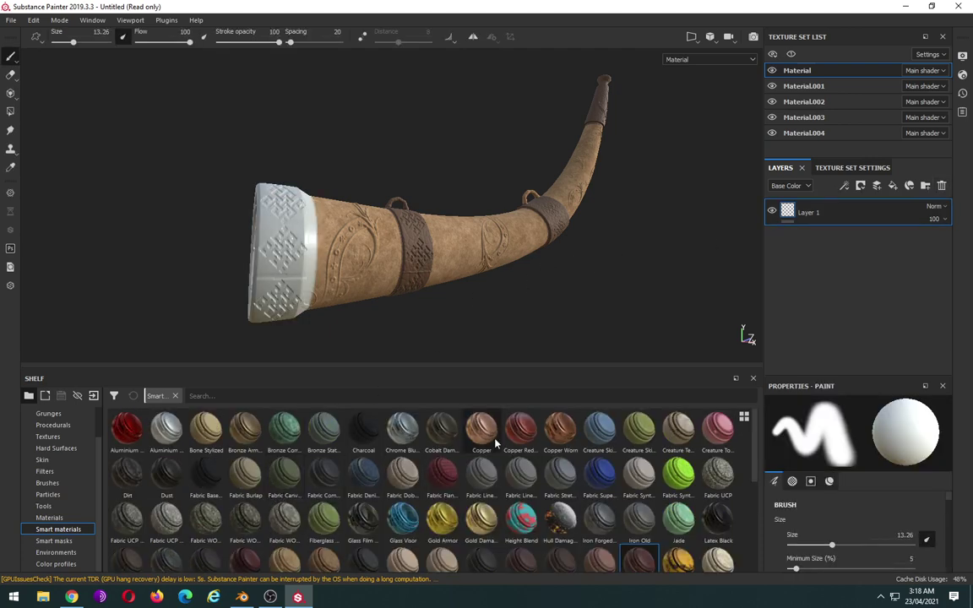
left_click_drag(560, 428, 834, 234)
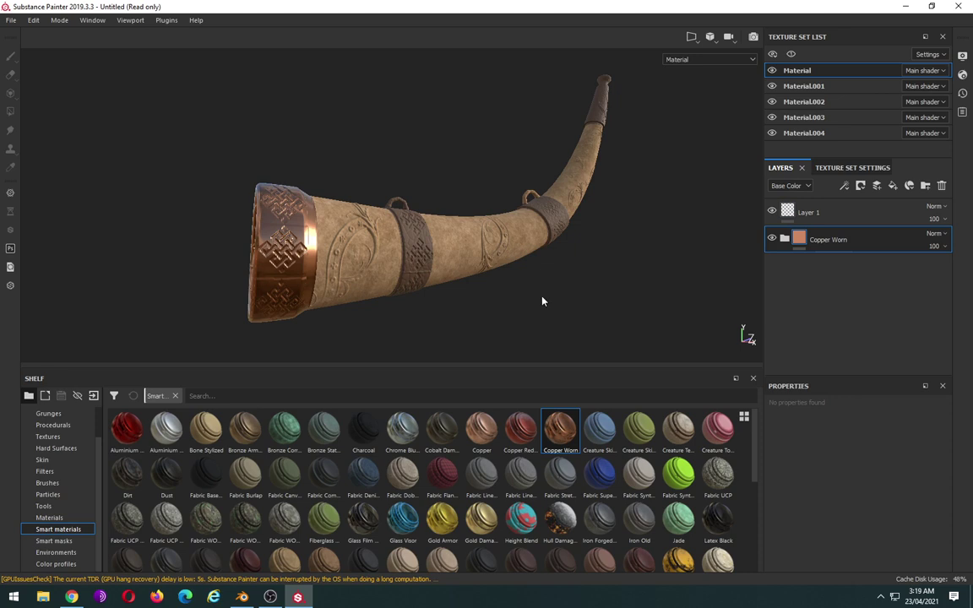
mouse_move(542, 301)
left_mouse_down("alt")
mouse_move(522, 295)
mouse_move(706, 276)
mouse_move(543, 251)
mouse_move(440, 183)
mouse_move(321, 191)
mouse_move(126, 178)
mouse_move(442, 239)
mouse_move(423, 239)
mouse_move(602, 249)
mouse_move(607, 274)
mouse_move(387, 224)
left_mouse_up("alt")
key("f")
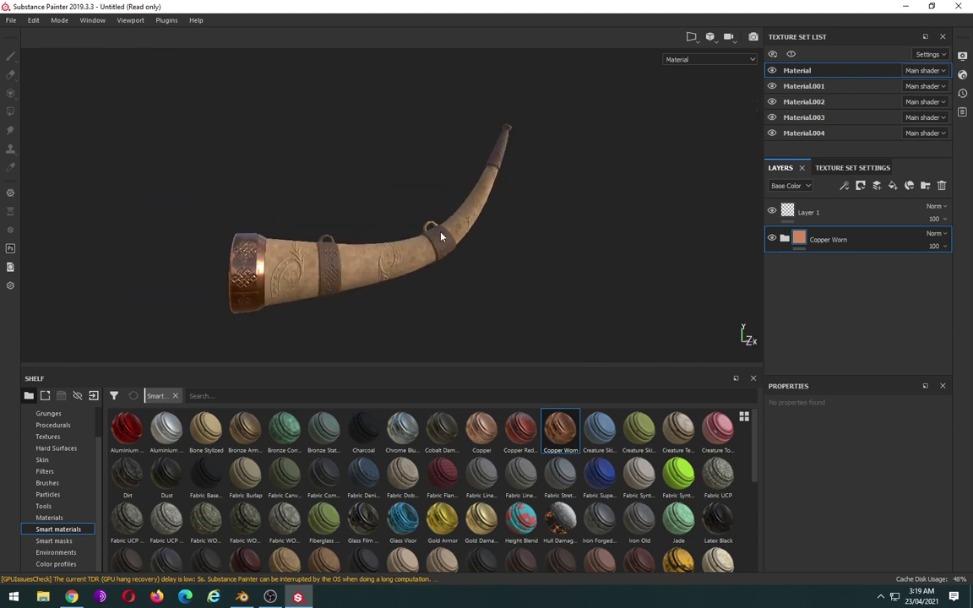
scroll(446, 239, "down", 2)
scroll(452, 241, "down", 1)
scroll(452, 241, "up", 3)
scroll(453, 242, "up", 3)
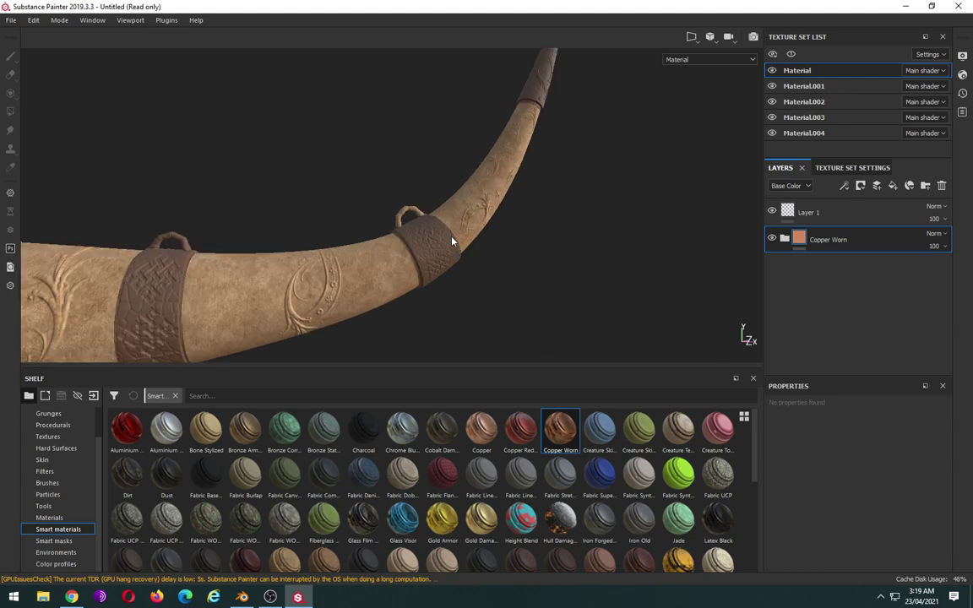
scroll(452, 242, "up", 2)
scroll(452, 242, "up", 1)
scroll(452, 242, "up", 2)
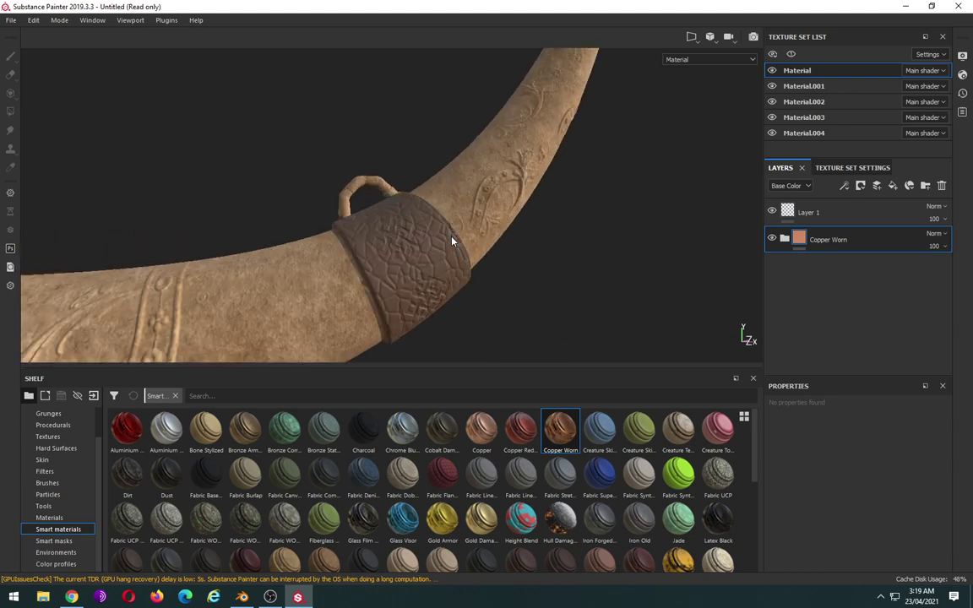
left_click(773, 118)
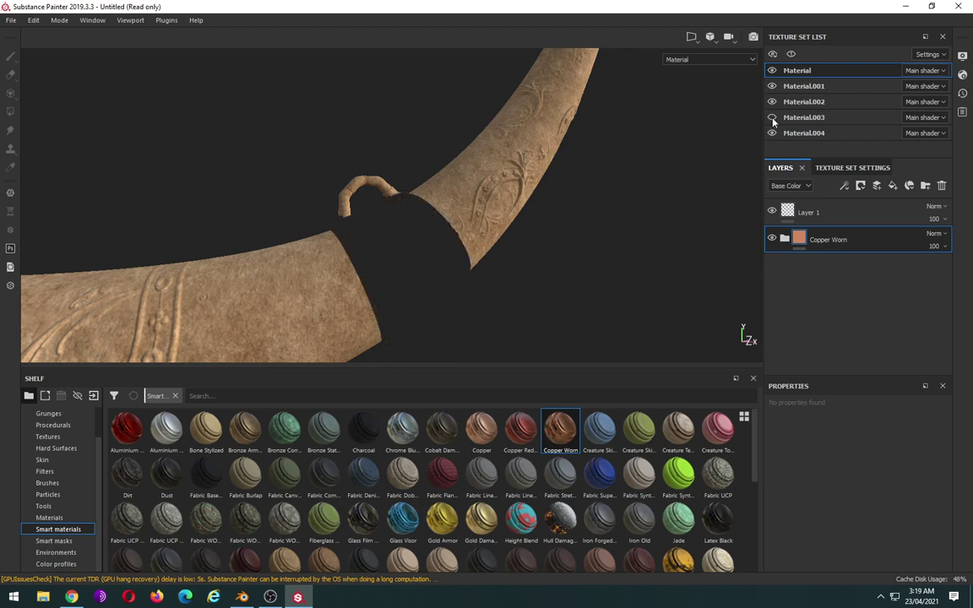
left_click(772, 119)
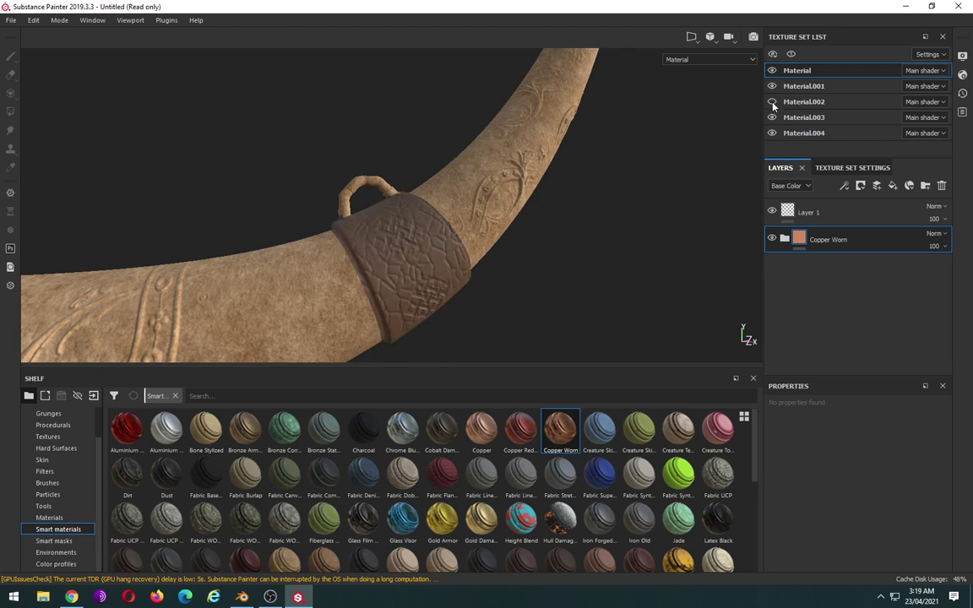
left_click(773, 86)
left_click(772, 86)
scroll(588, 221, "down", 2)
scroll(588, 220, "down", 2)
scroll(588, 220, "down", 2)
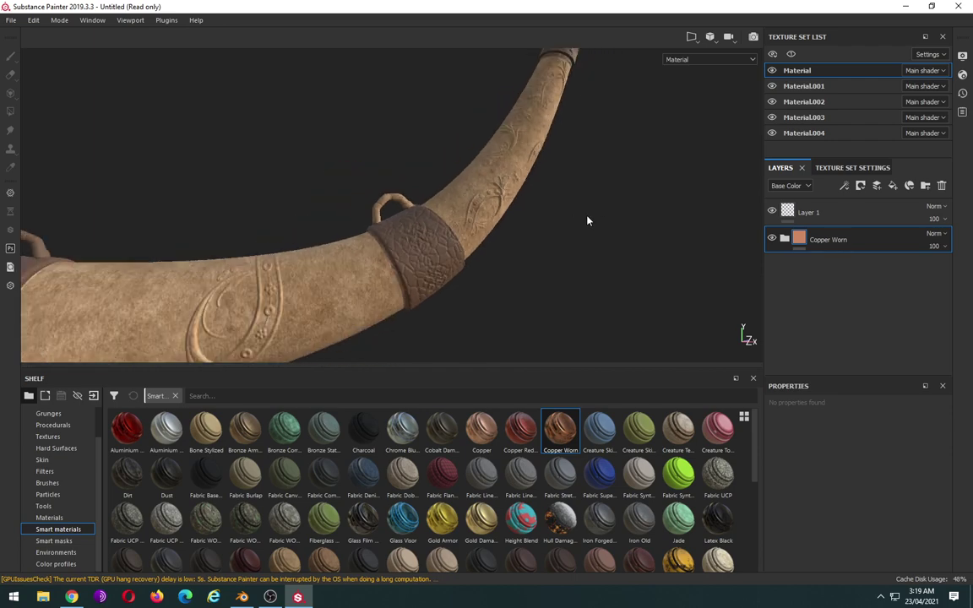
scroll(588, 221, "down", 2)
scroll(588, 221, "down", 2)
scroll(588, 221, "down", 2)
scroll(588, 220, "down", 1)
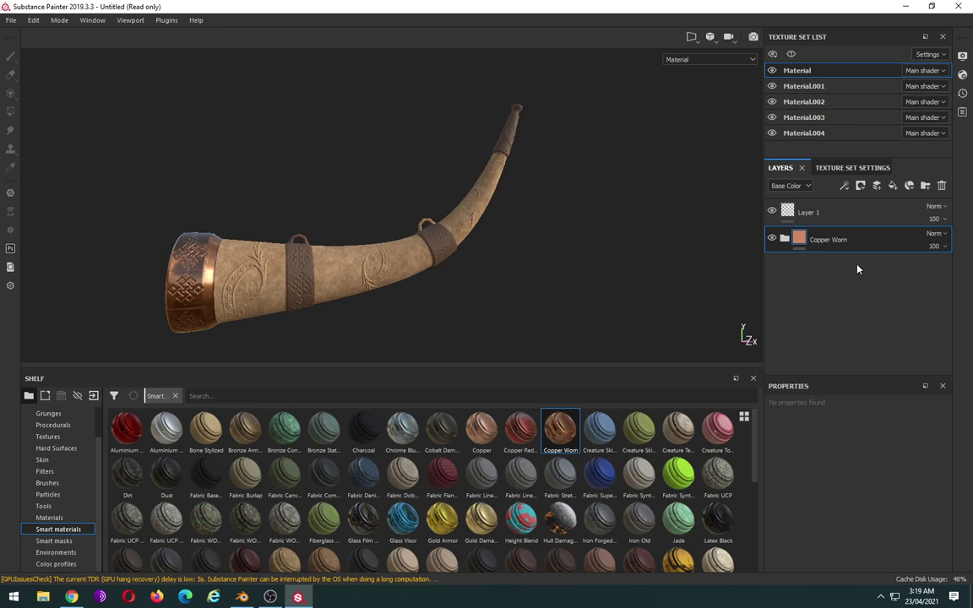
left_click(861, 187)
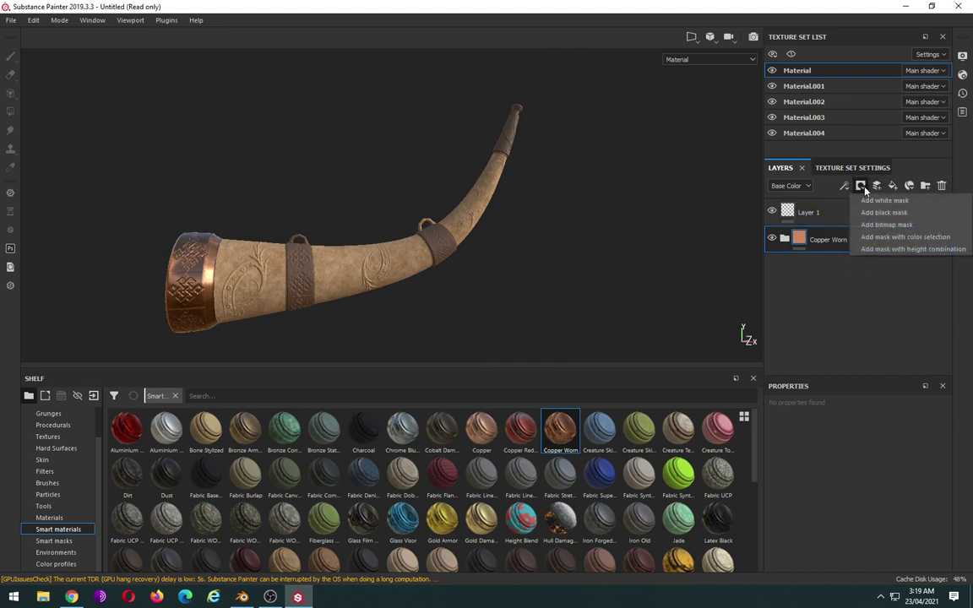
left_click(911, 187)
left_click(910, 187)
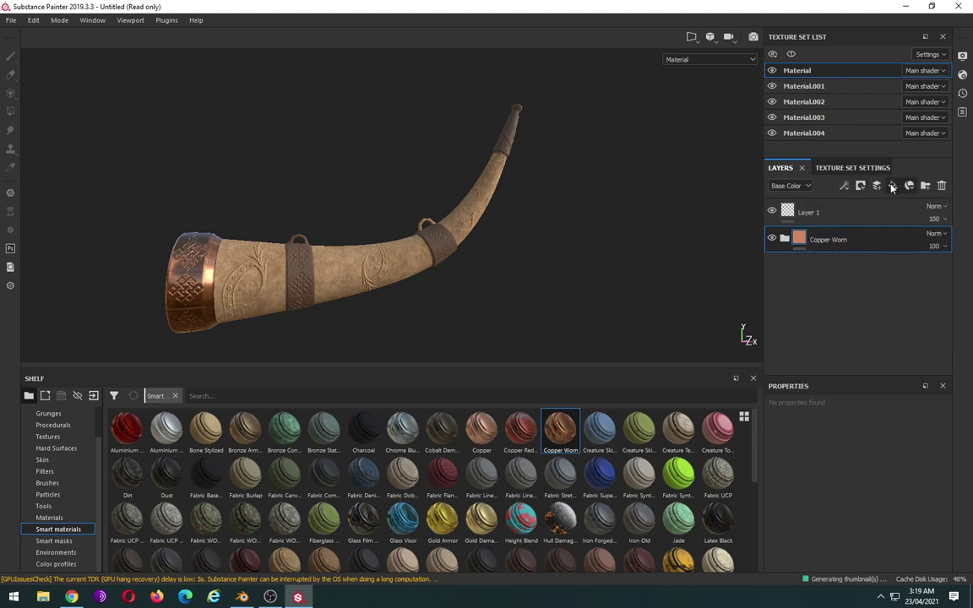
Step: Add a single fill layer and switch off its metallic, roughness, normal and height channels
left_click(891, 187)
left_click(892, 187)
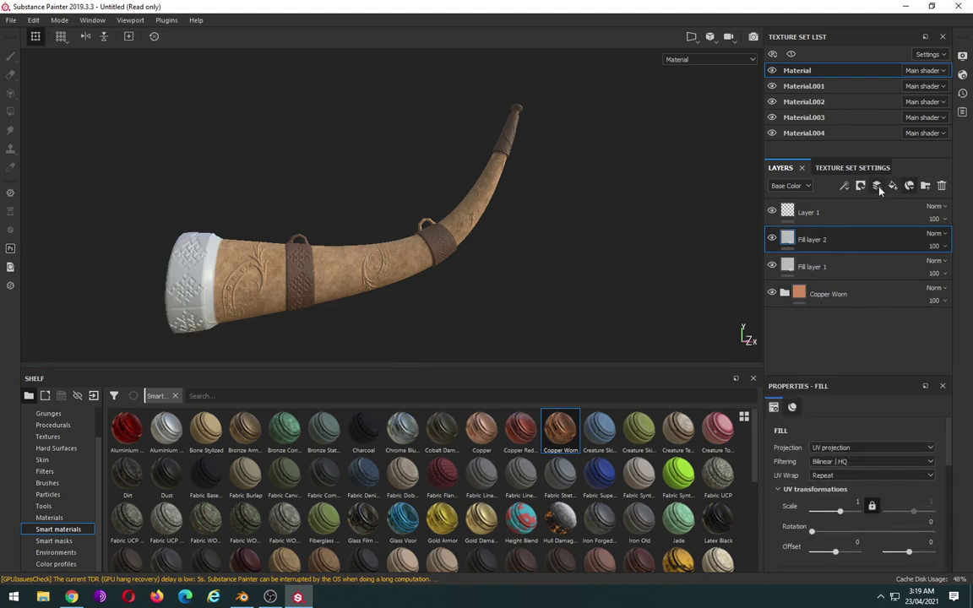
left_click(943, 191)
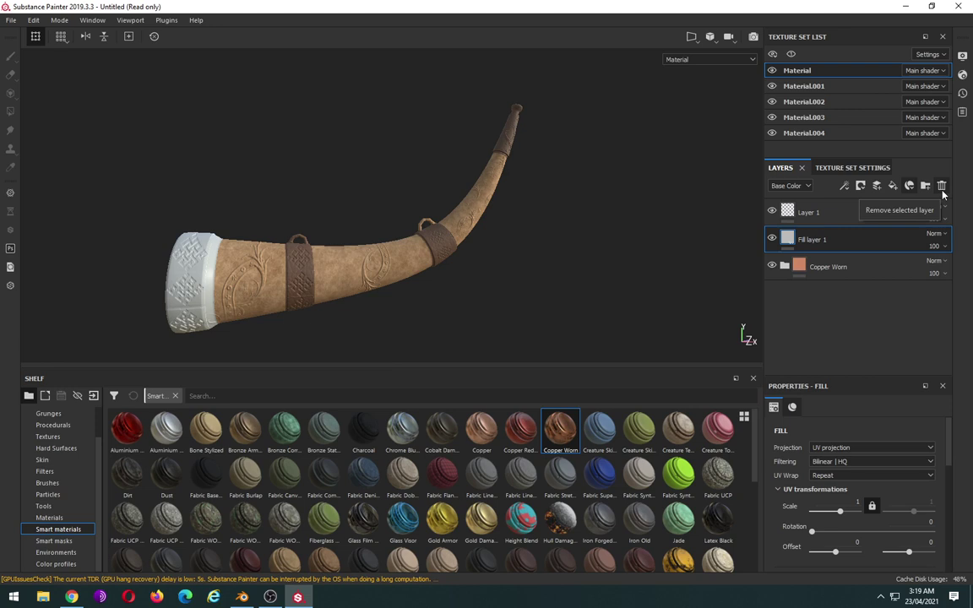
scroll(782, 423, "down", 3)
scroll(800, 430, "down", 3)
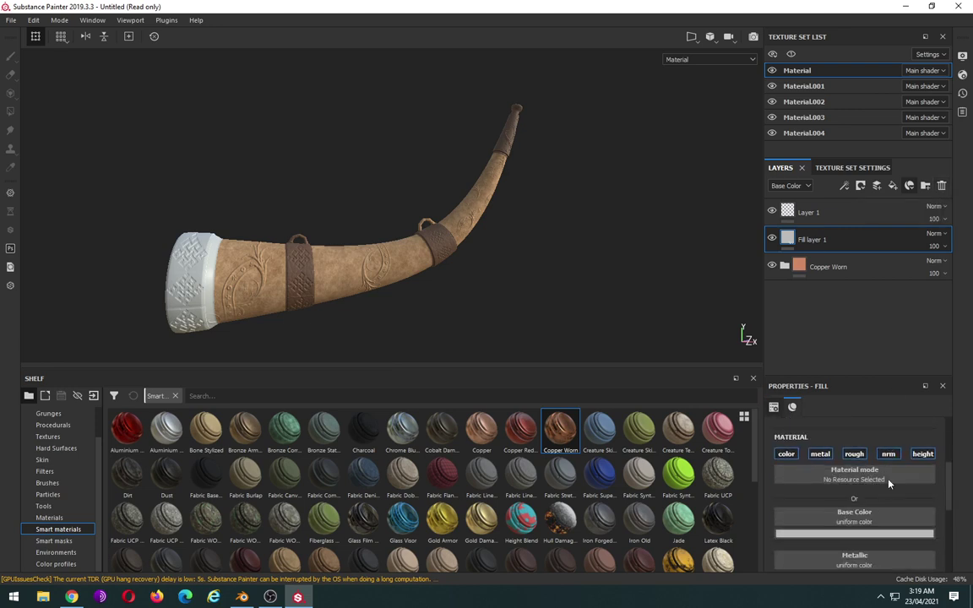
left_click(817, 454)
left_click(855, 455)
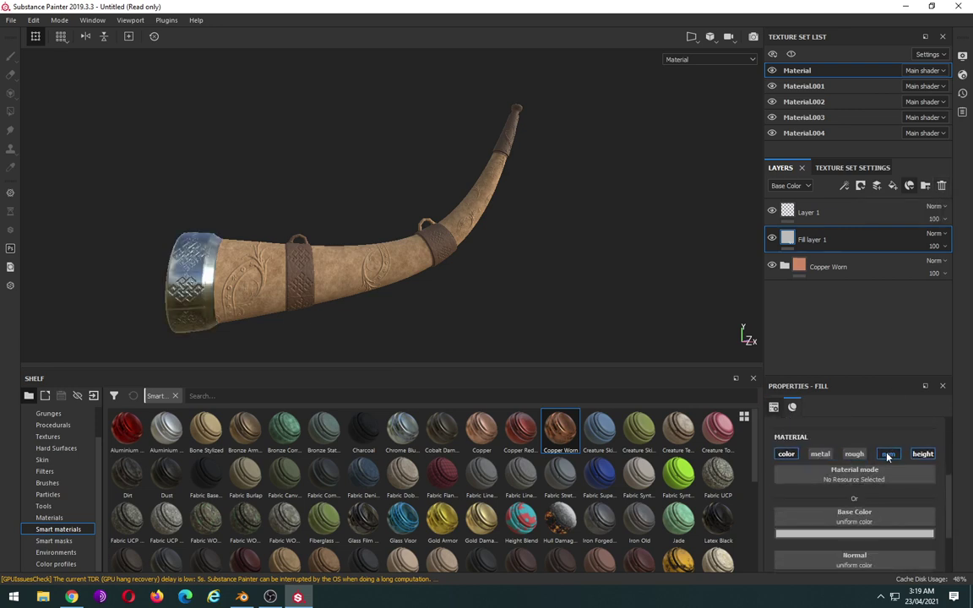
left_click(889, 454)
left_click(924, 455)
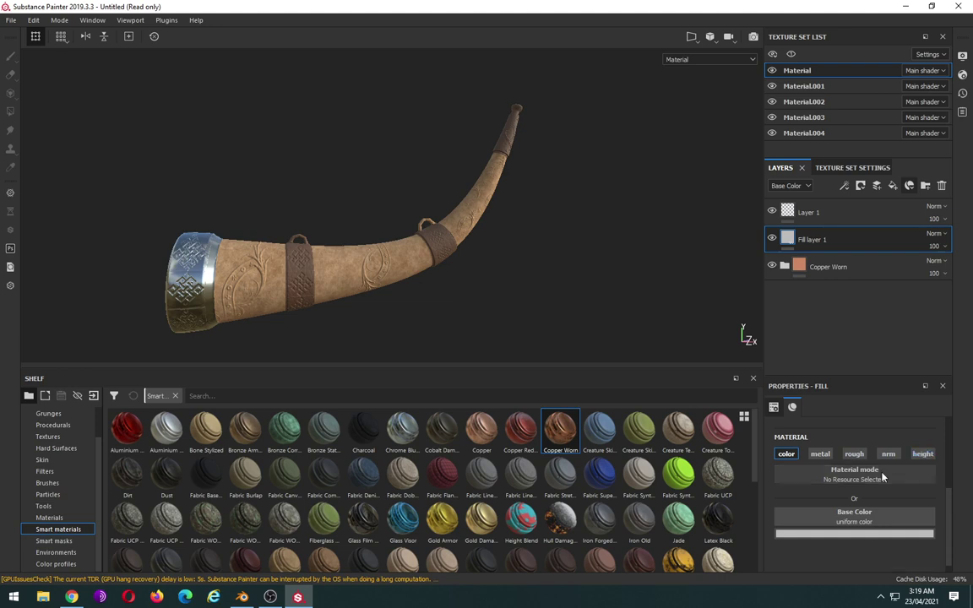
Step: Set the fill's base colour to a dark red and turn roughness back on
left_click(860, 536)
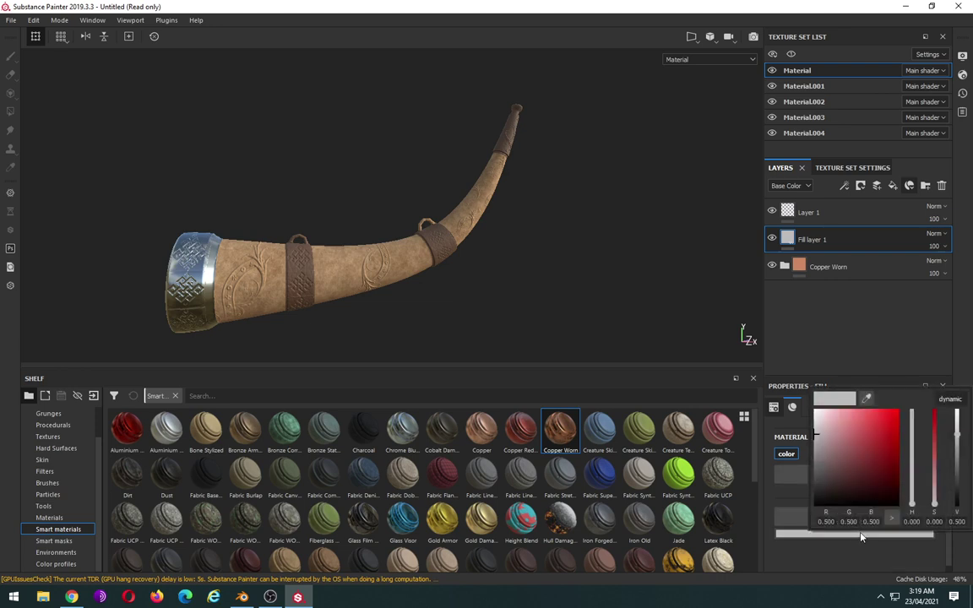
left_click(820, 470)
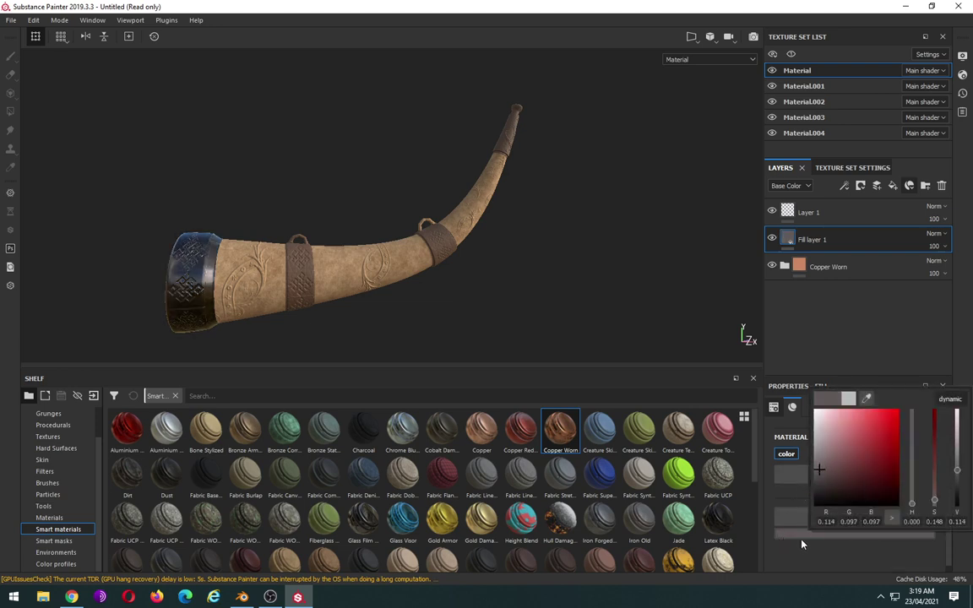
left_click(823, 483)
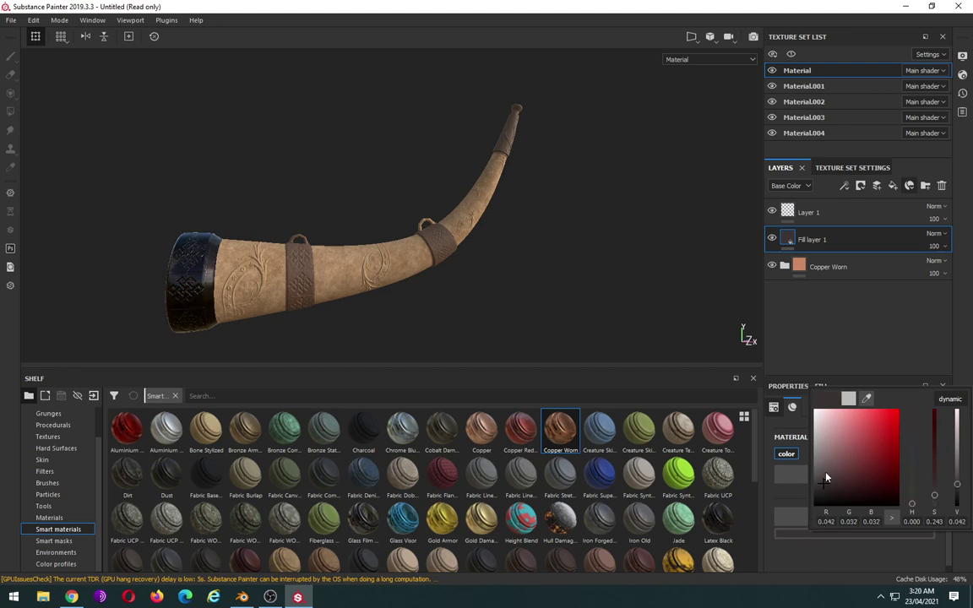
left_click(796, 565)
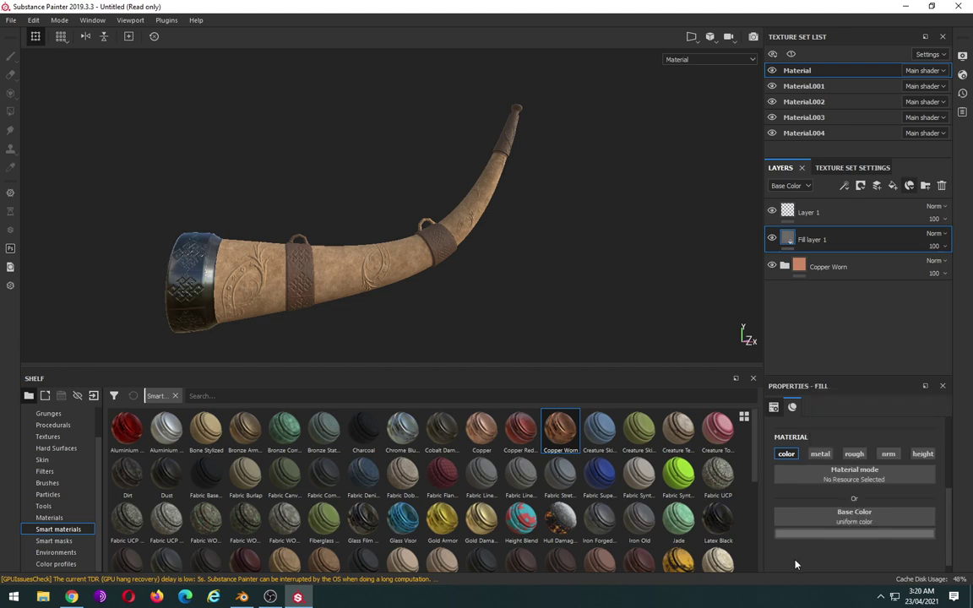
left_click(854, 453)
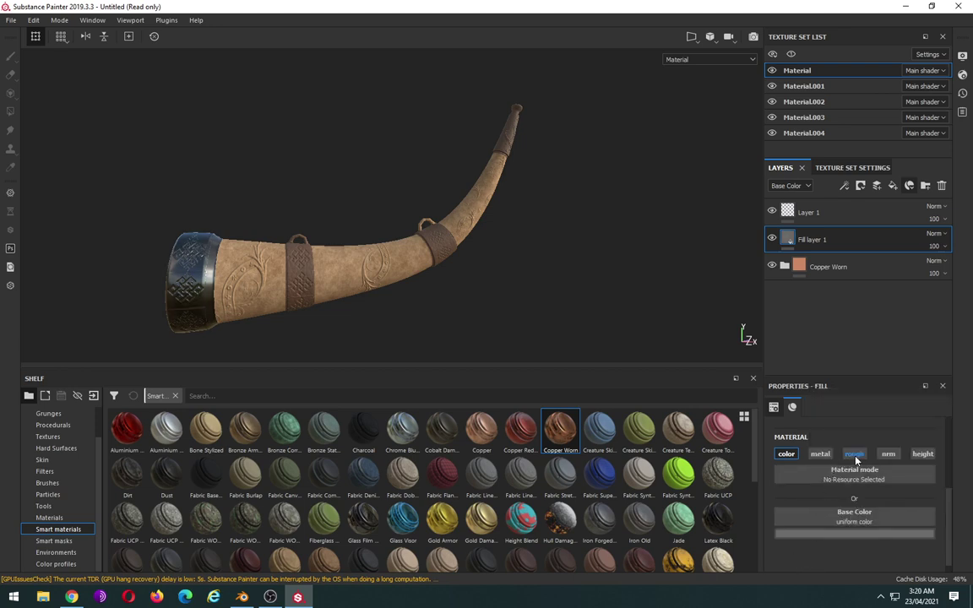
left_click(863, 533)
left_click_drag(825, 471, 843, 454)
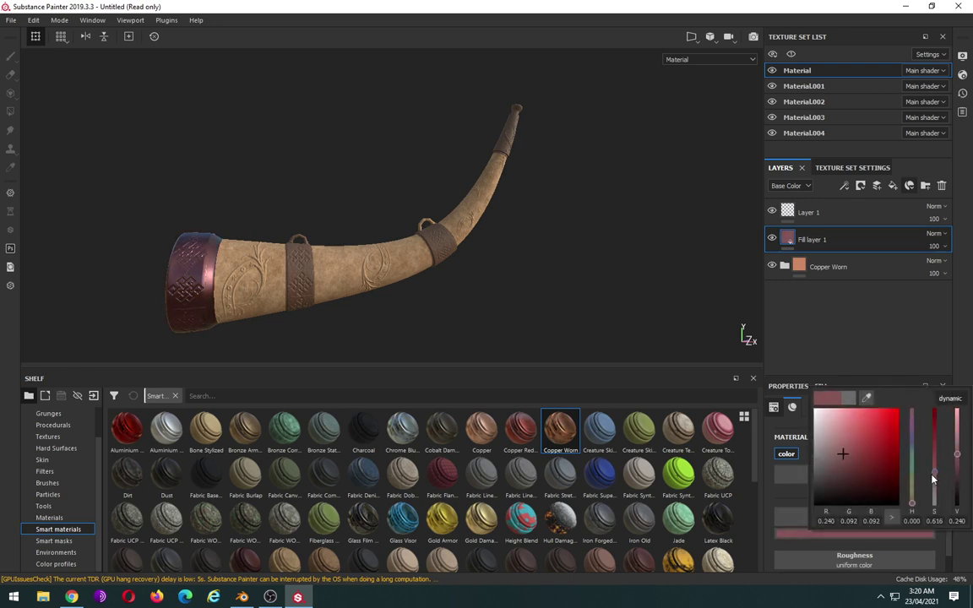
mouse_move(957, 455)
left_mouse_down()
mouse_move(958, 474)
mouse_move(957, 465)
left_mouse_up()
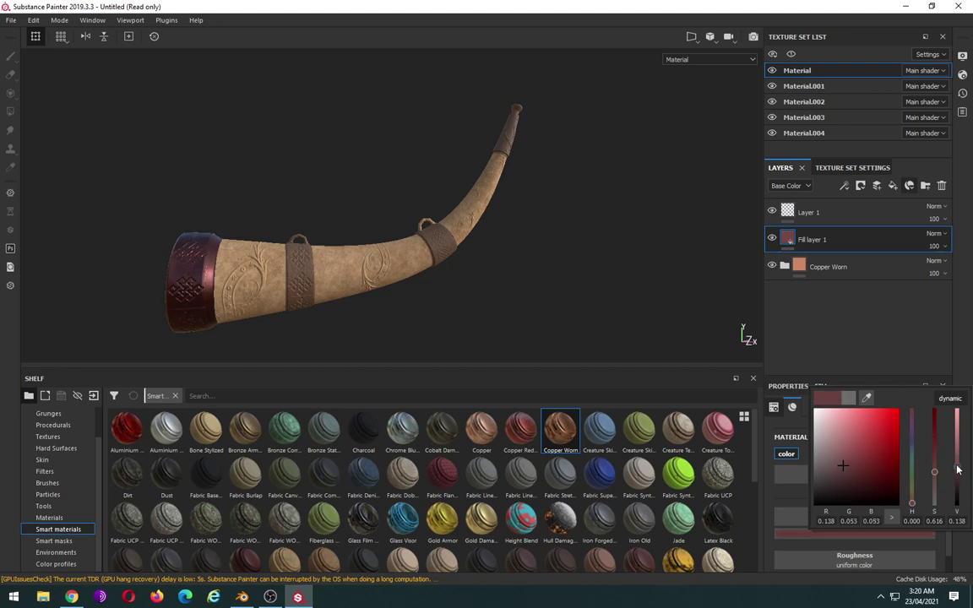
left_click(861, 185)
Step: Add a black mask to Fill layer 1
left_click(883, 213)
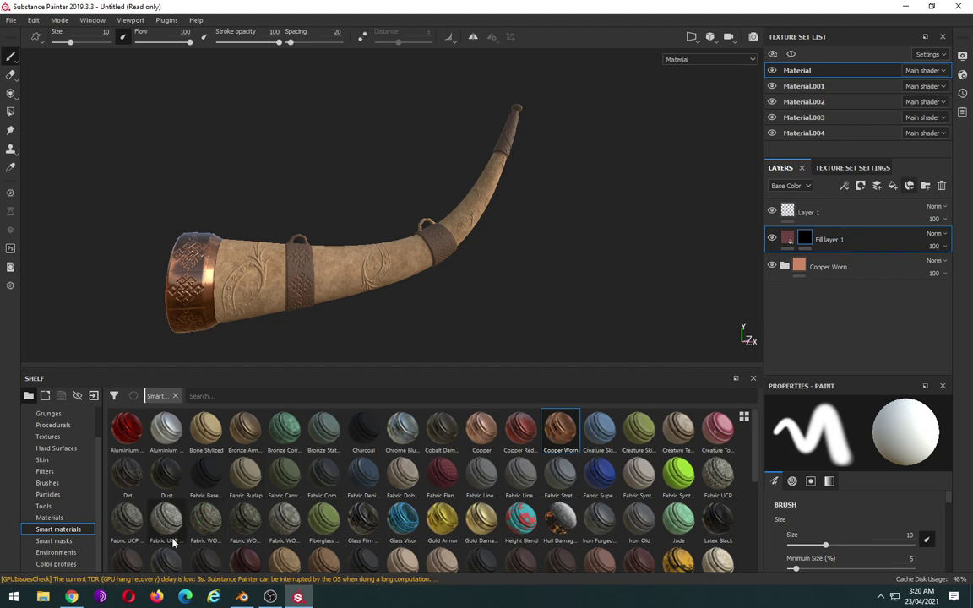
right_click(856, 241)
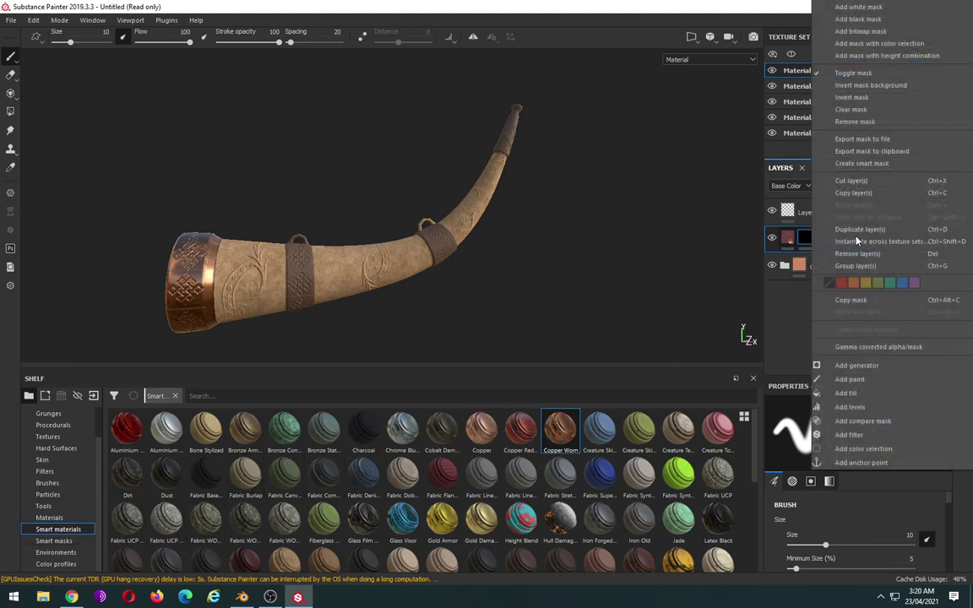
left_click(791, 298)
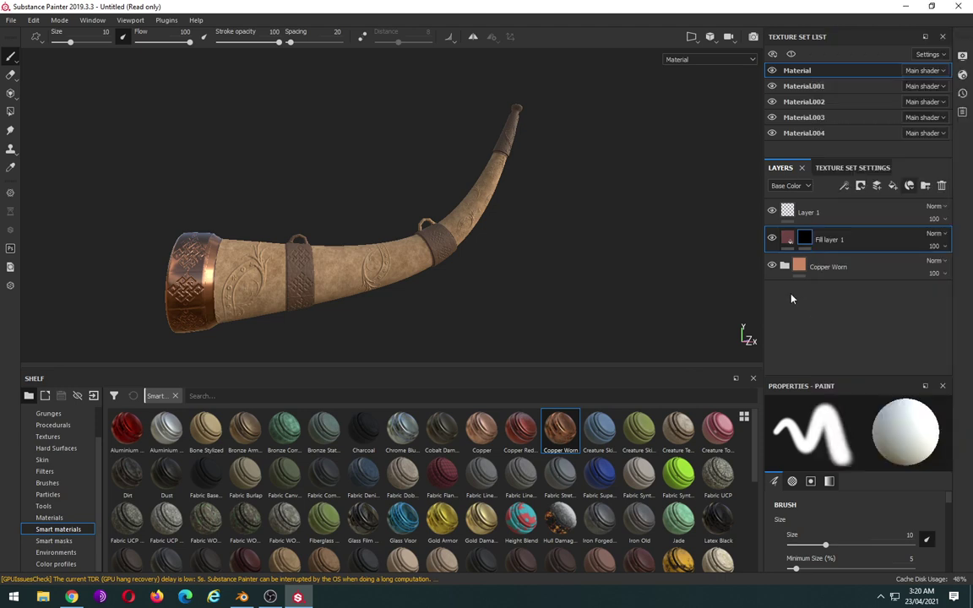
Step: Apply the Dirt Dusty smart mask to Fill layer 1, found by searching 'd' in Smart masks
left_click(909, 186)
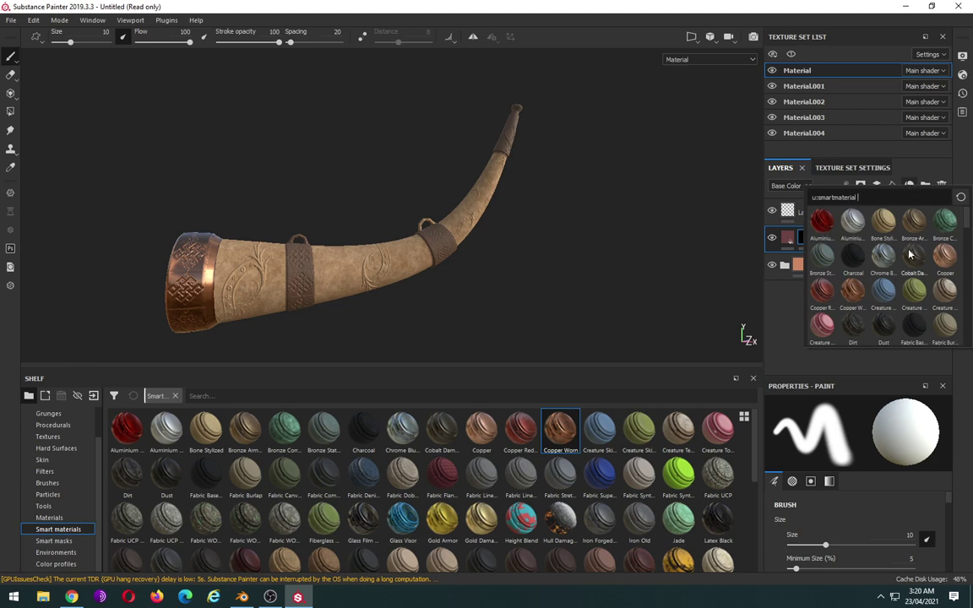
scroll(910, 255, "down", 10)
left_click(74, 549)
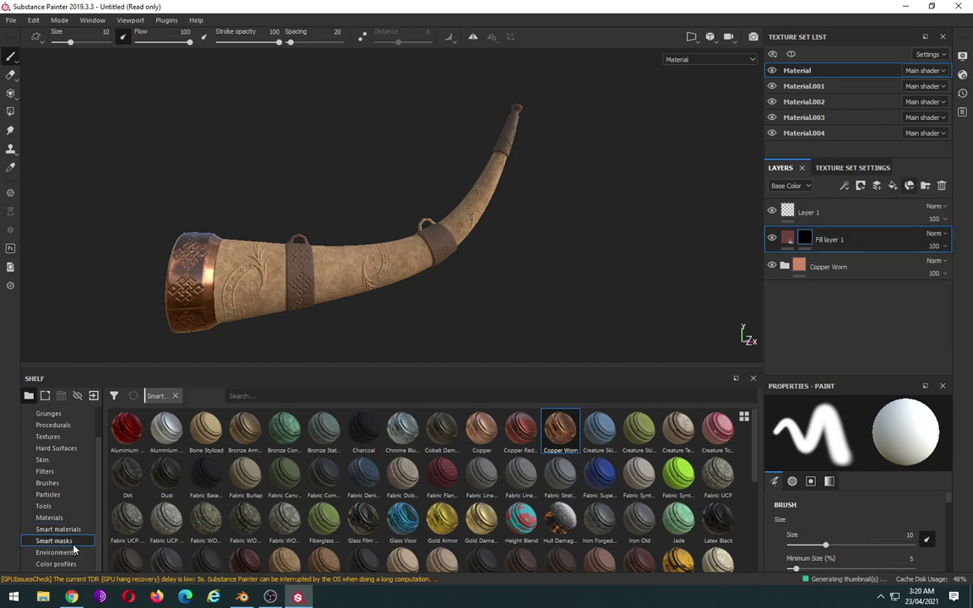
left_click(75, 549)
left_click(74, 542)
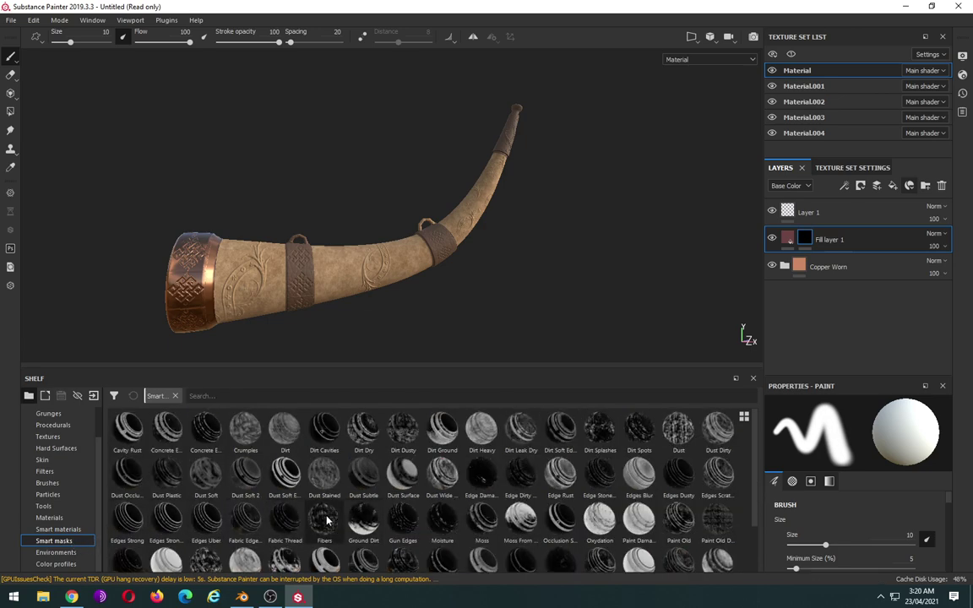
left_click(239, 398)
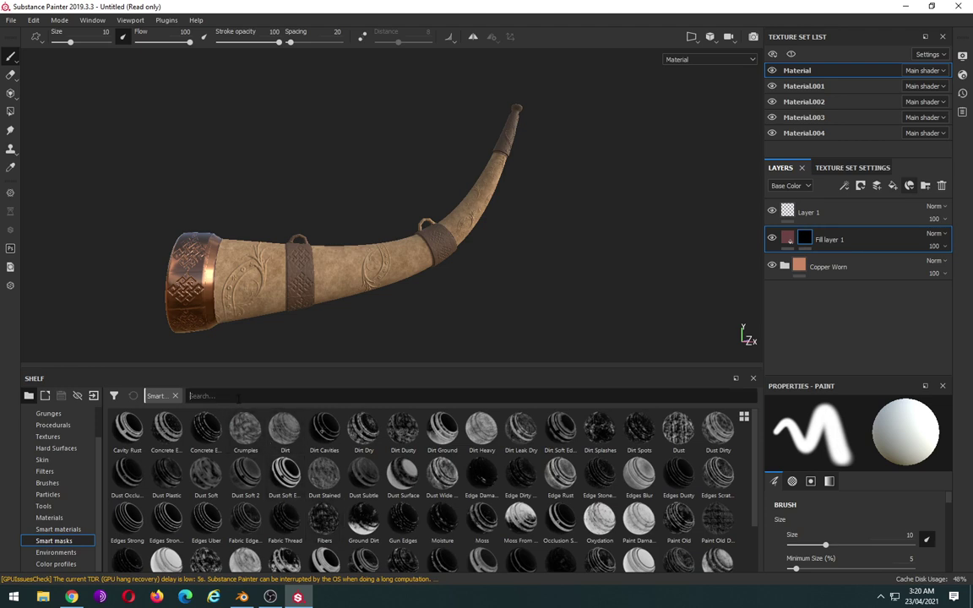
type("d")
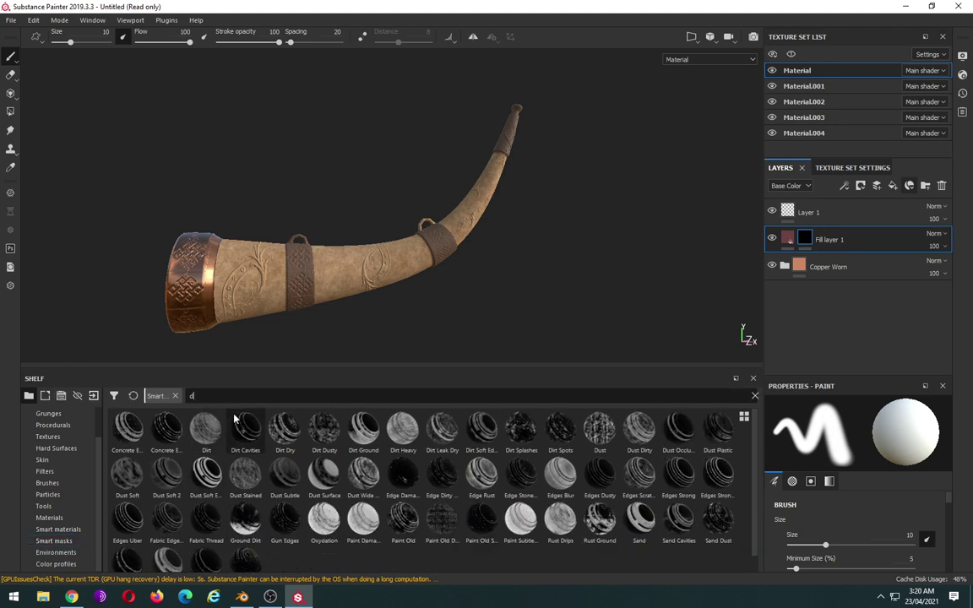
mouse_move(324, 430)
left_mouse_down()
mouse_move(825, 243)
mouse_move(822, 251)
left_mouse_up()
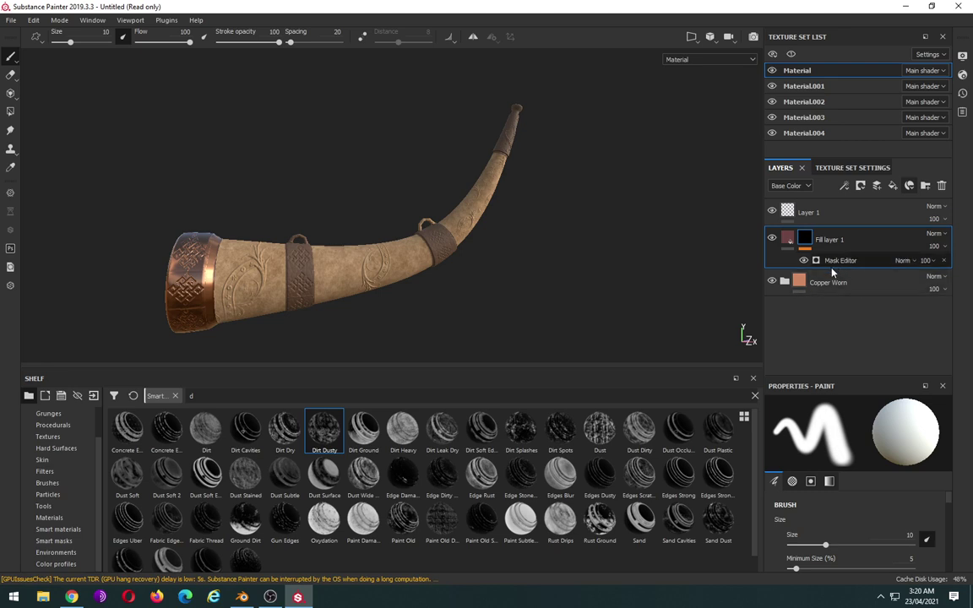
Step: Set the Mask Editor effect's generator to Dirt and orbit close to inspect the copper rim
left_click(805, 264)
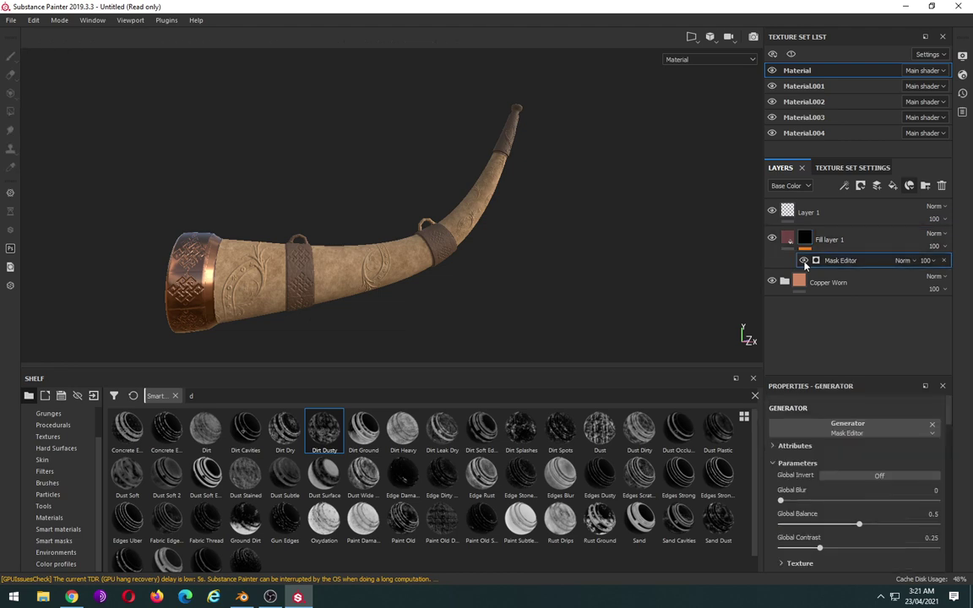
left_click(868, 434)
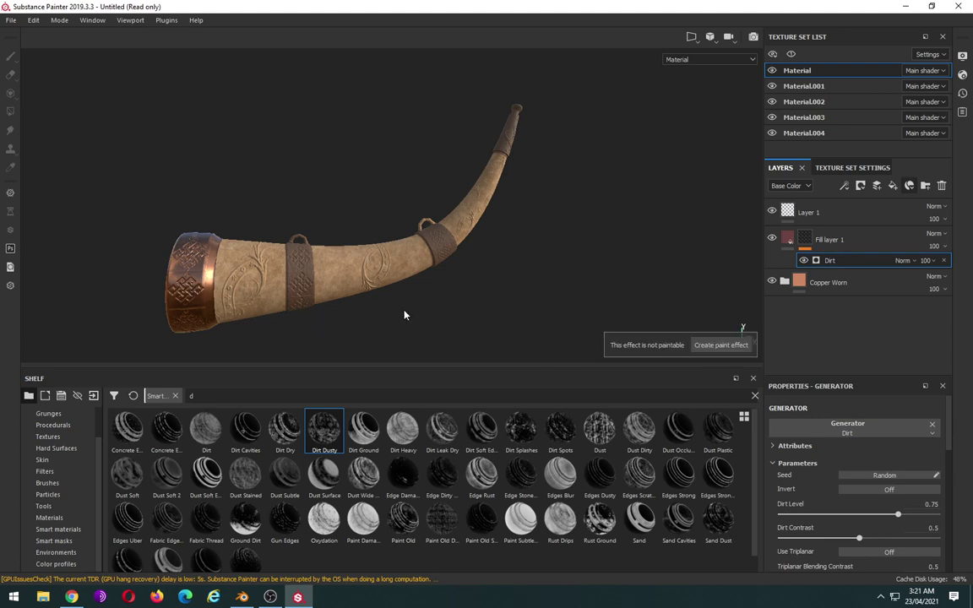
left_click_drag(311, 328, 462, 301, "alt")
scroll(460, 298, "up", 2)
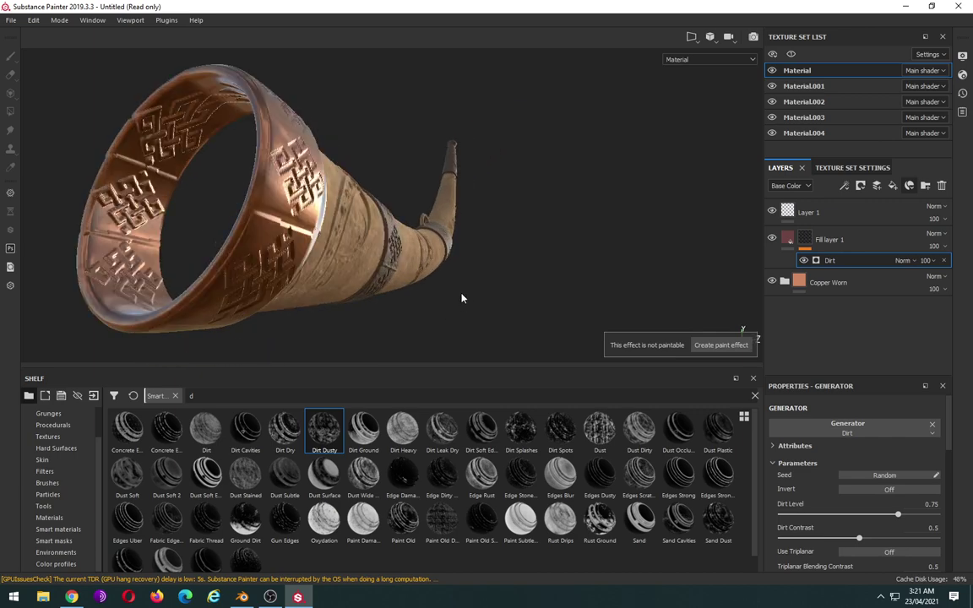
scroll(452, 297, "up", 3)
scroll(452, 298, "down", 6)
scroll(384, 299, "up", 1)
left_click_drag(384, 298, 370, 342, "alt")
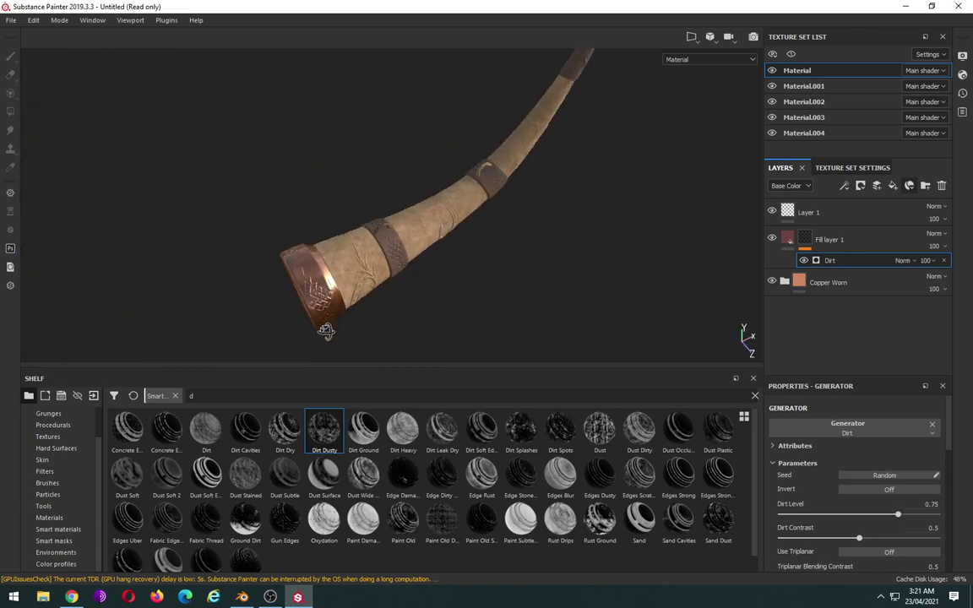
right_click_drag(369, 341, 365, 305, "alt")
mouse_move(364, 304)
left_mouse_down("alt")
mouse_move(344, 279)
mouse_move(685, 299)
left_mouse_up("alt")
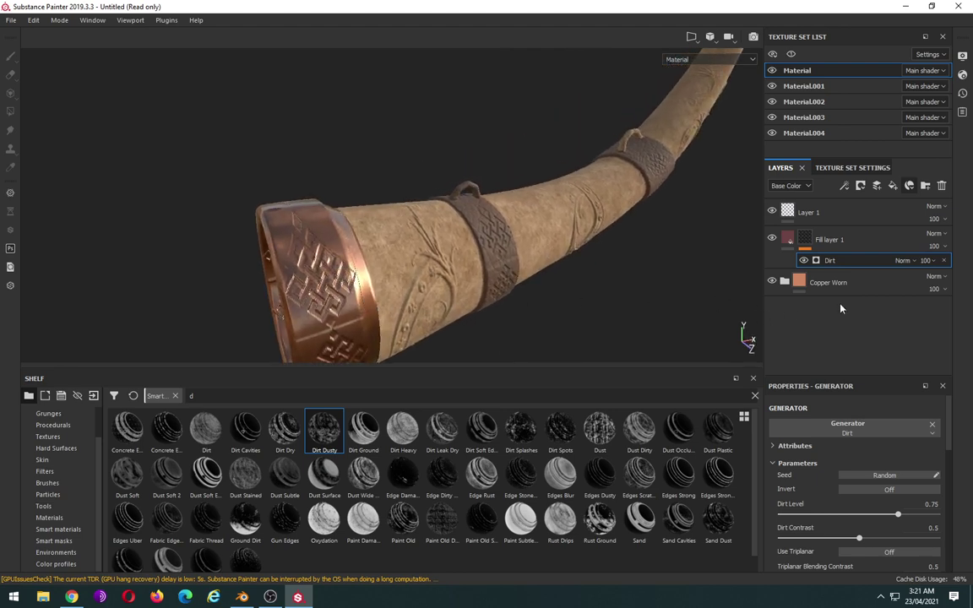
Step: Add a Dirt generator to Fill layer 1's mask and delete the extra effect
right_click(859, 261)
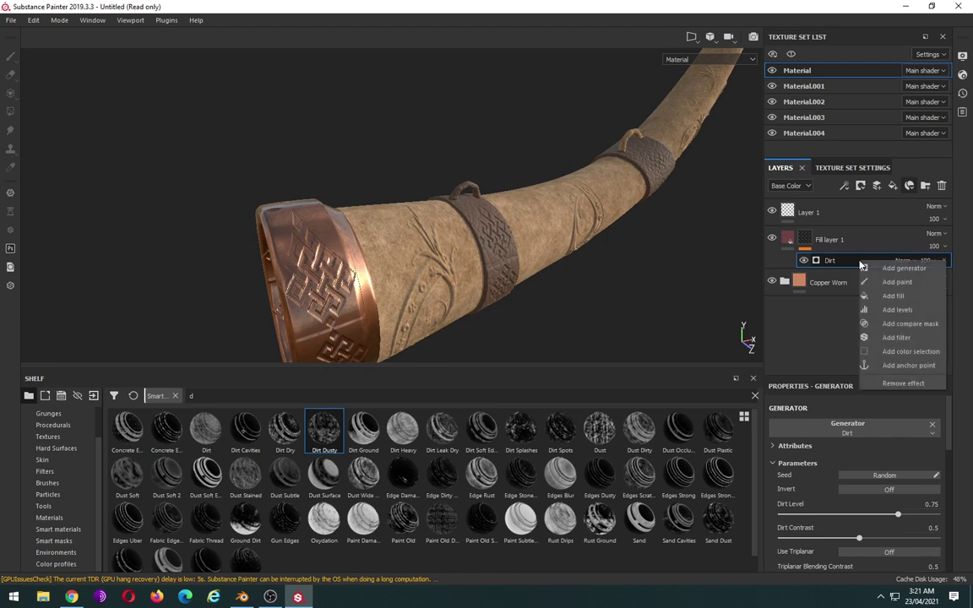
left_click(903, 268)
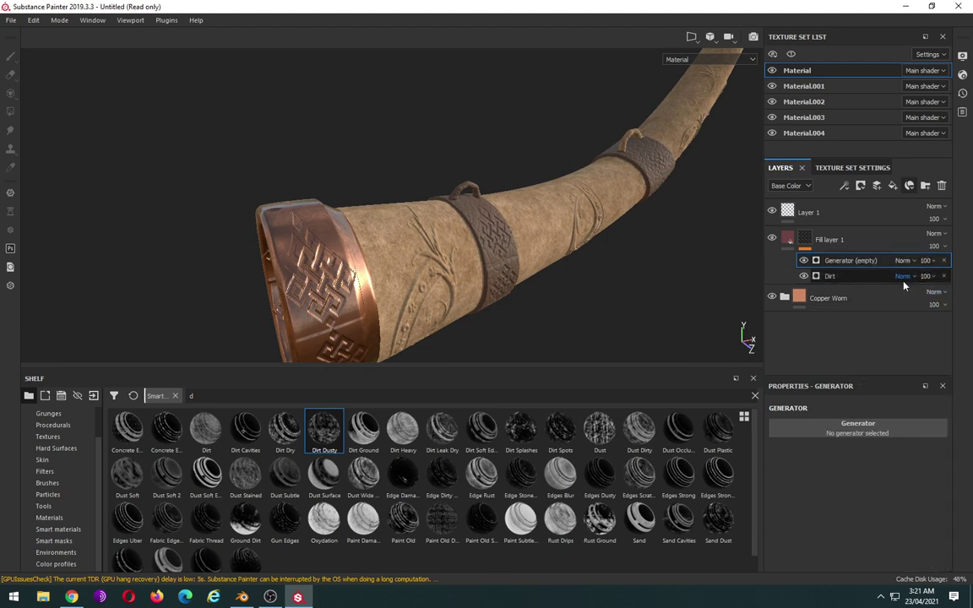
left_click(857, 429)
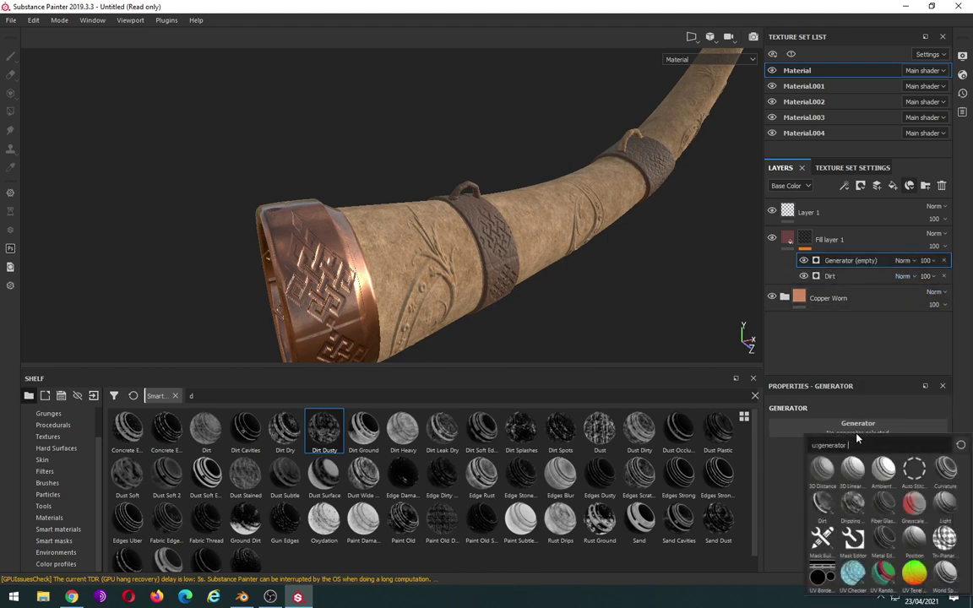
left_click(830, 507)
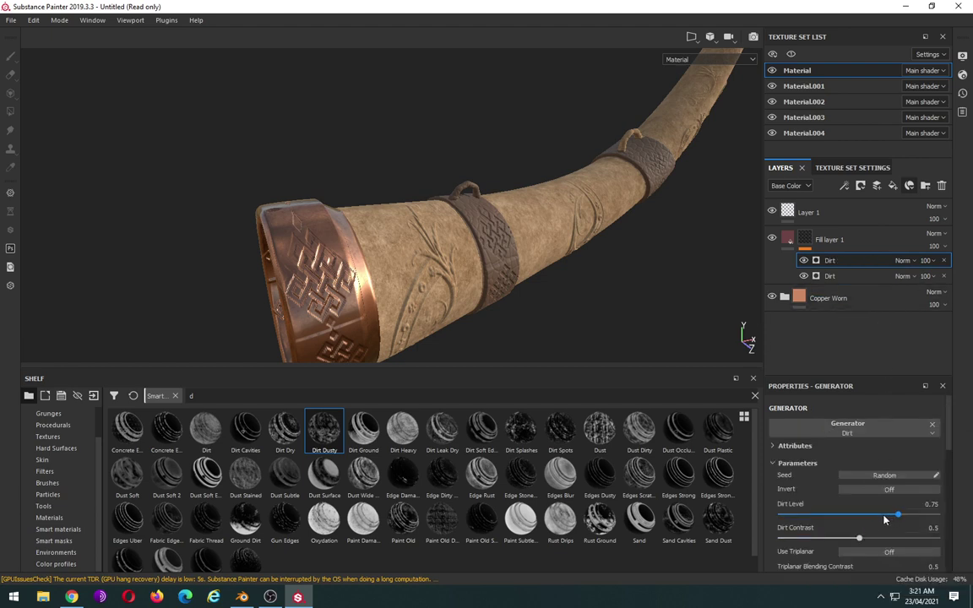
left_click_drag(888, 517, 798, 526)
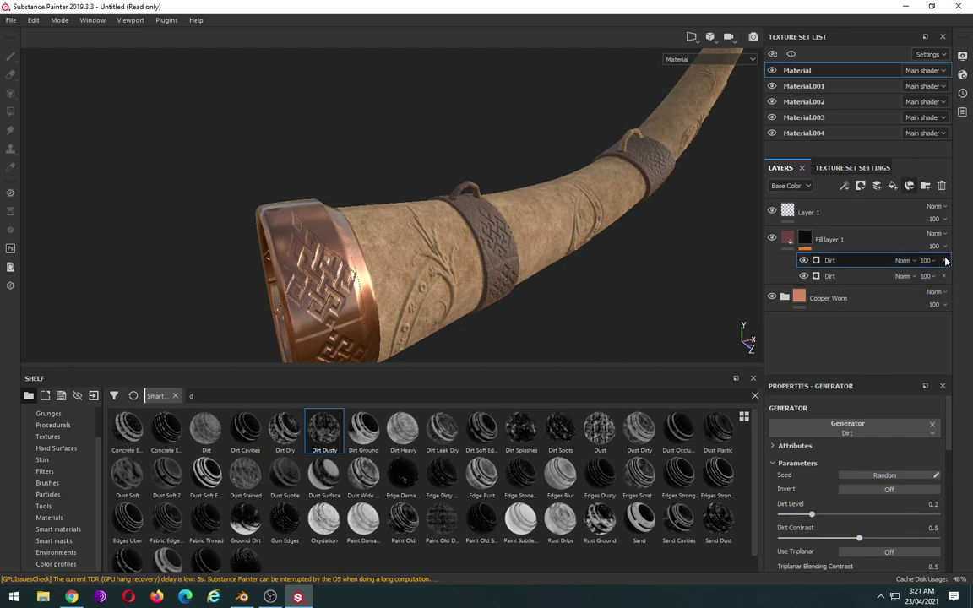
key("Delete")
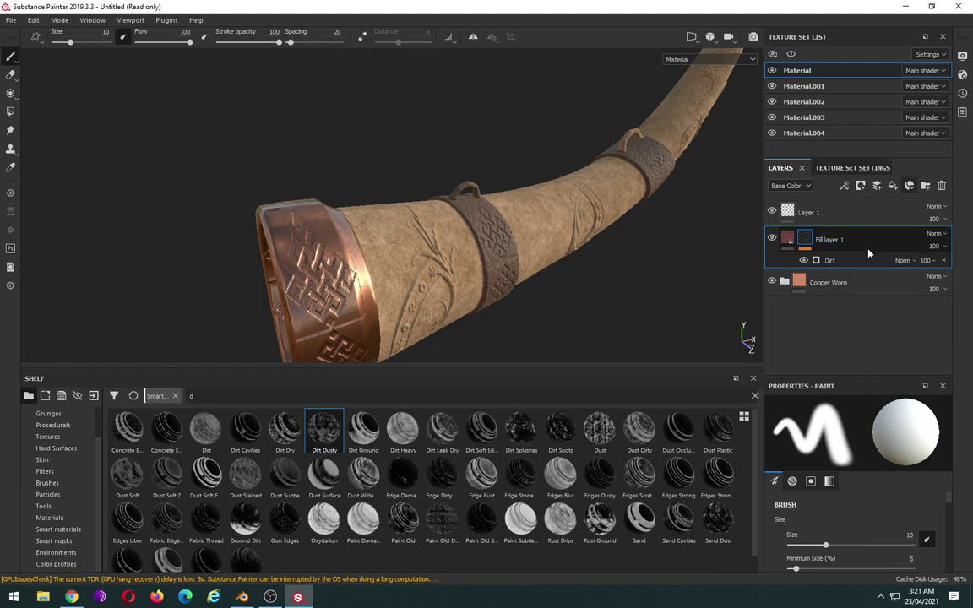
left_click(855, 262)
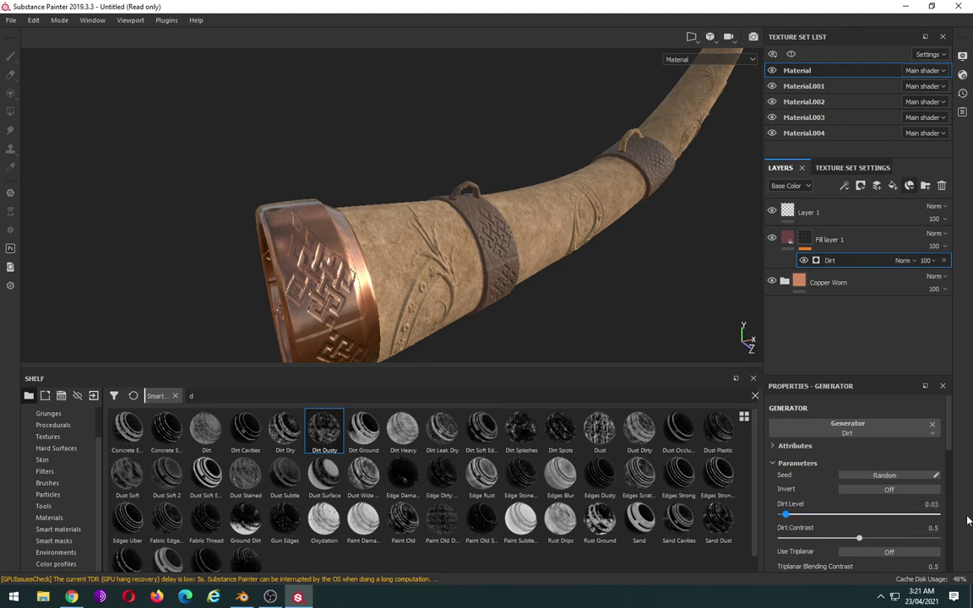
Step: Raise Dirt Level to 1, adjust Dirt Contrast and lower Edges Masking to 0.31
left_click_drag(893, 514, 939, 514)
mouse_move(859, 540)
left_mouse_down()
mouse_move(827, 540)
mouse_move(878, 540)
left_mouse_up()
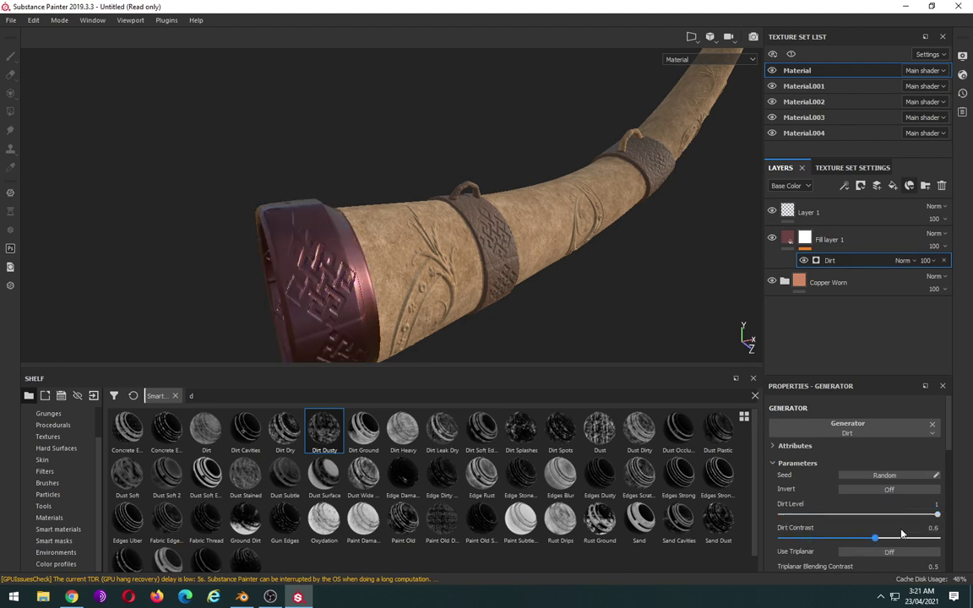
left_click_drag(922, 515, 896, 516)
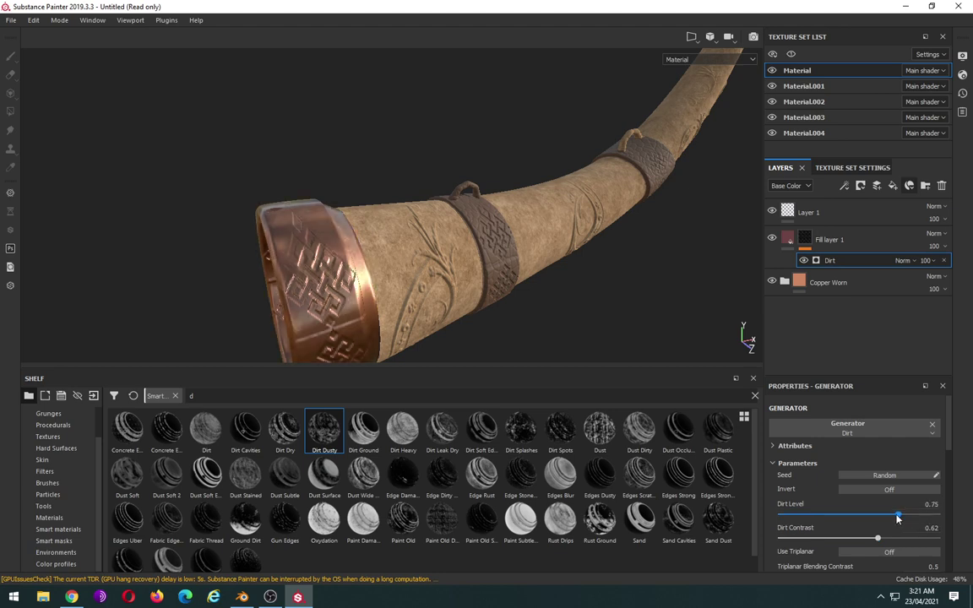
scroll(887, 492, "down", 3)
scroll(887, 492, "down", 2)
scroll(878, 479, "down", 4)
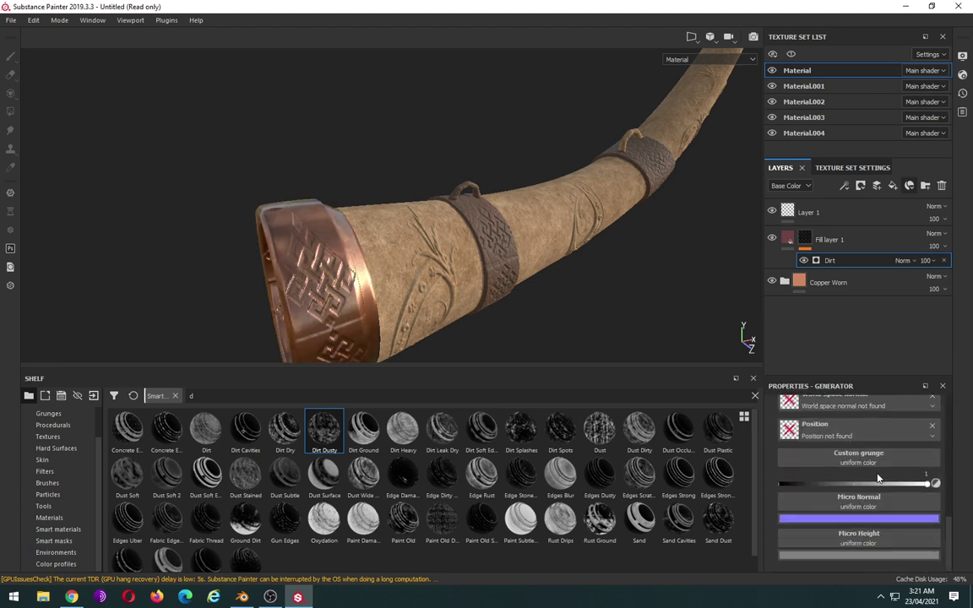
scroll(878, 479, "up", 2)
scroll(878, 479, "up", 1)
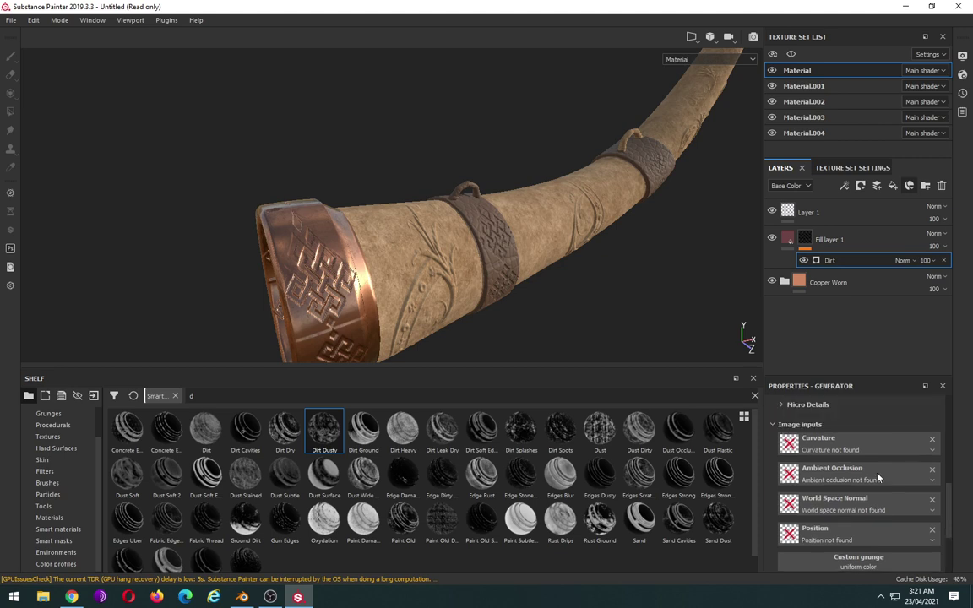
scroll(878, 479, "down", 3)
scroll(878, 480, "up", 2)
scroll(878, 479, "up", 1)
scroll(878, 479, "up", 2)
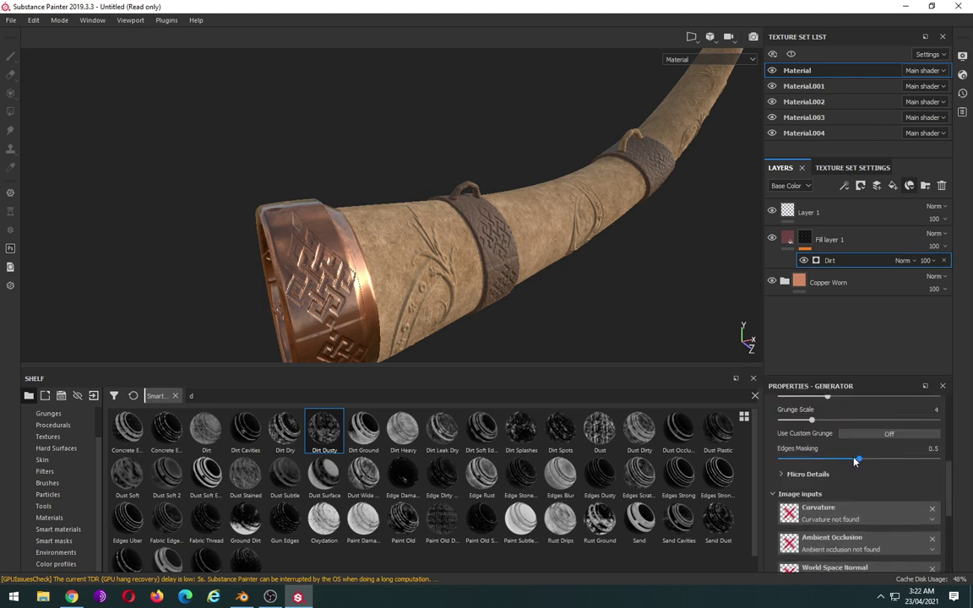
left_click_drag(856, 461, 830, 462)
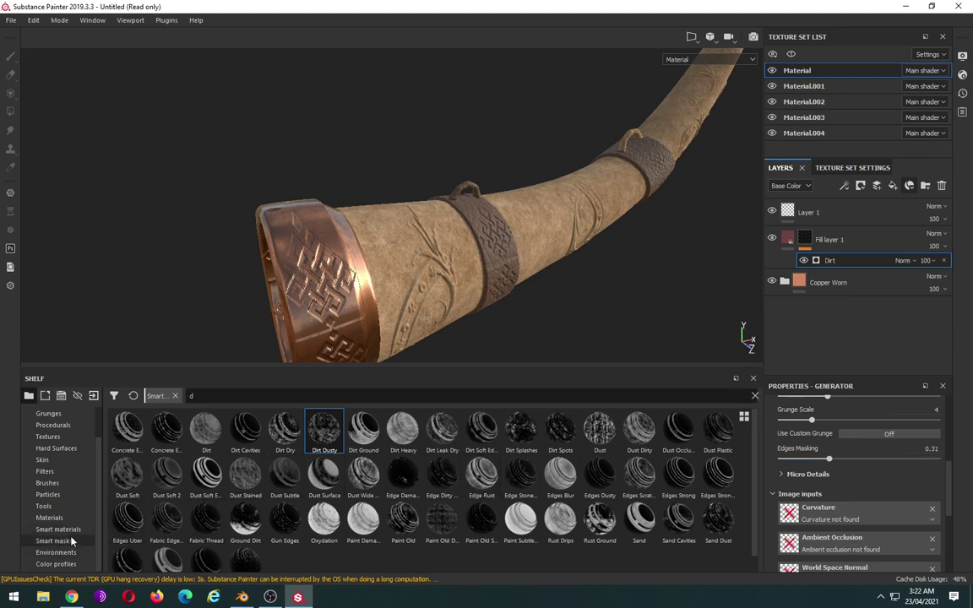
scroll(74, 529, "up", 1)
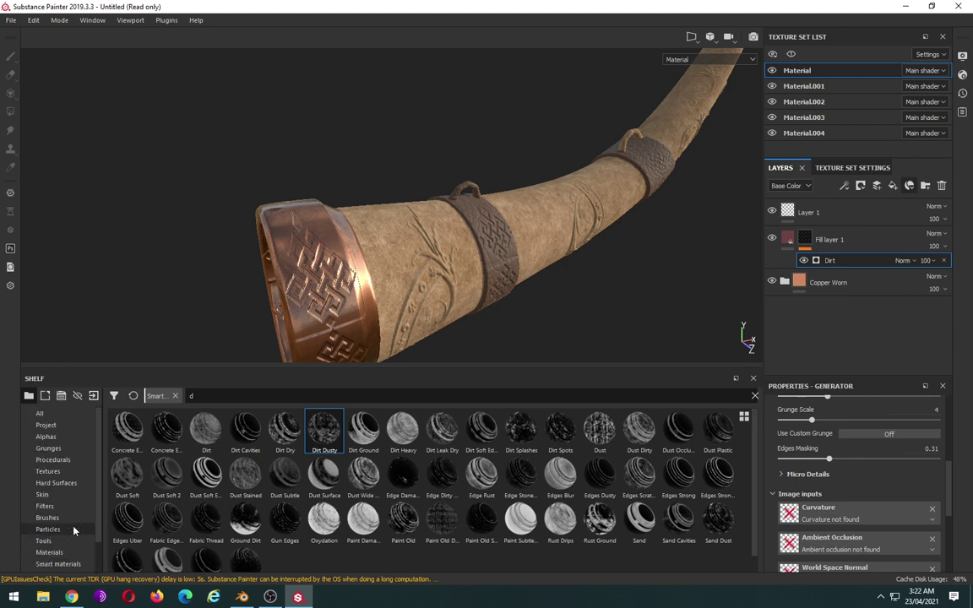
scroll(74, 530, "down", 1)
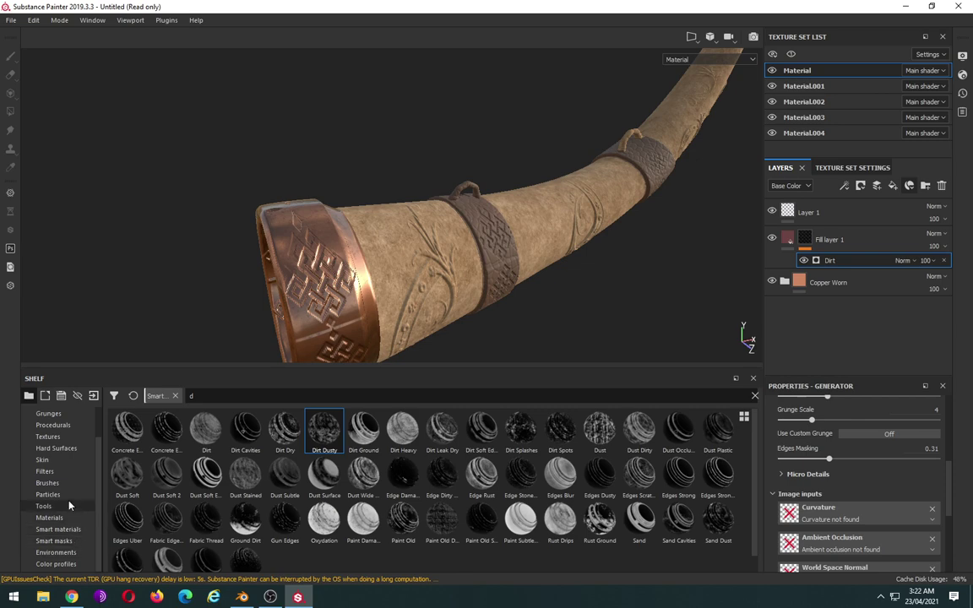
left_click(47, 483)
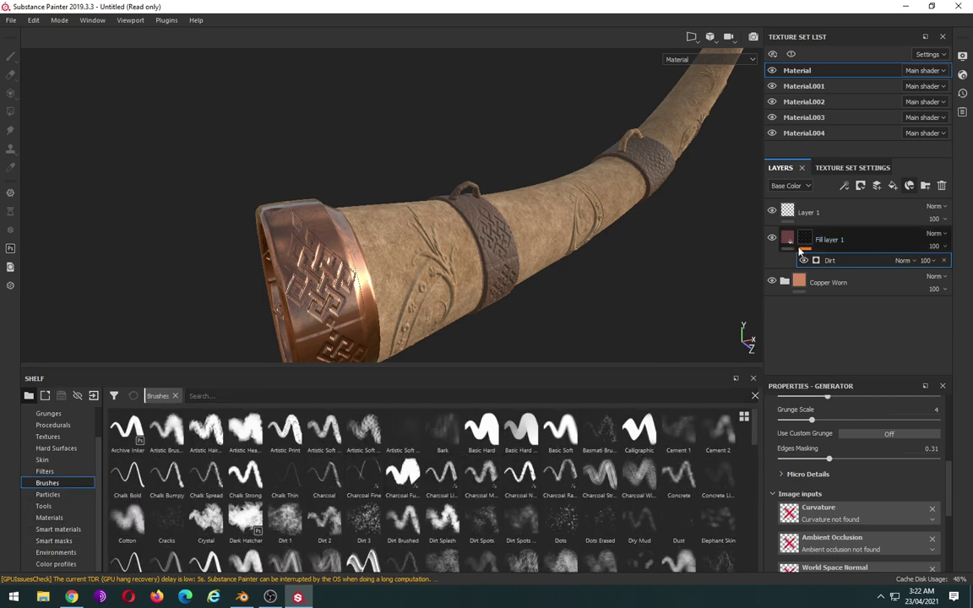
Step: Add a Paint effect to Fill layer 1's mask and paint Dirt 3 strokes on the upper copper band
left_click(824, 241)
key("1")
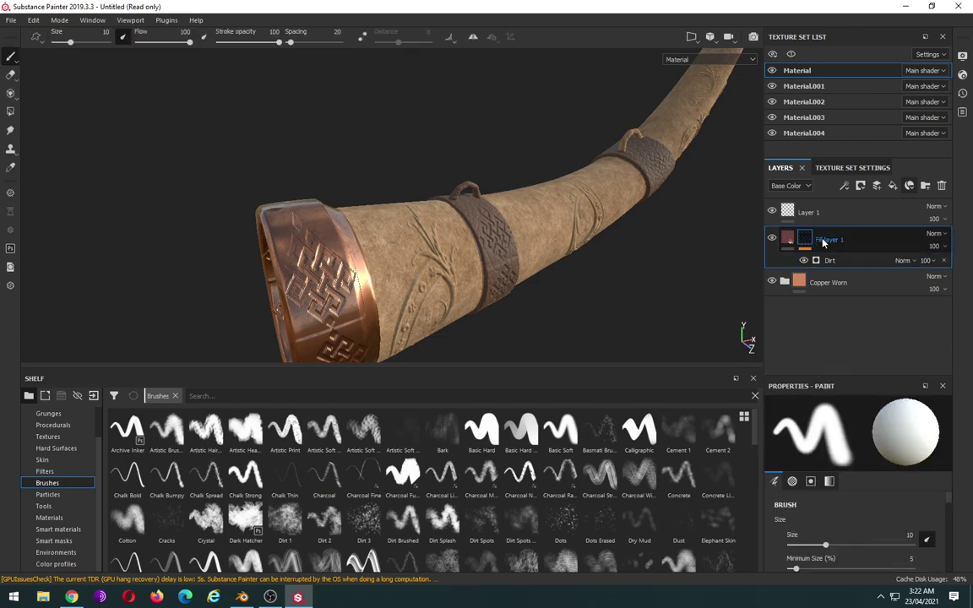
right_click(864, 244)
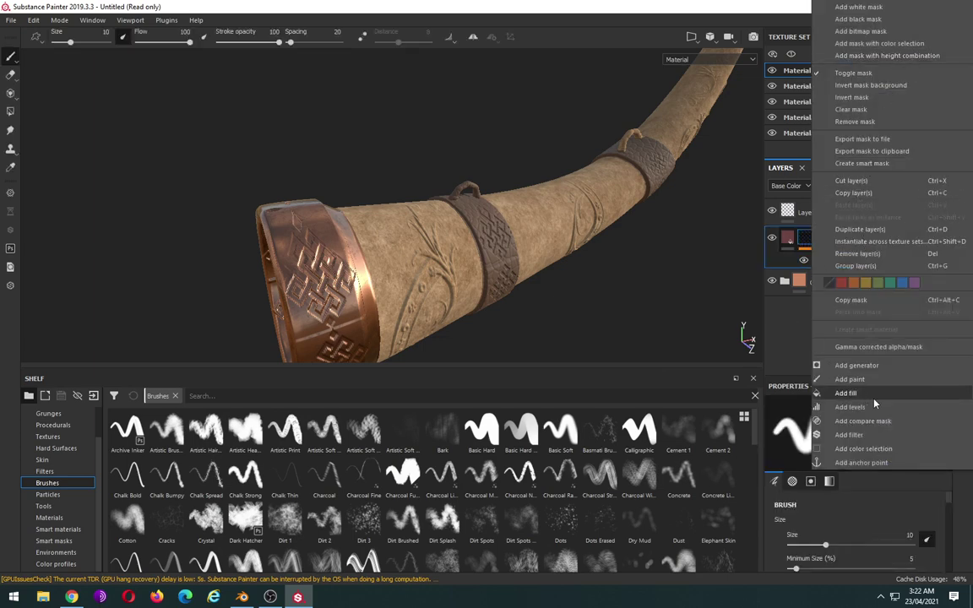
left_click(852, 379)
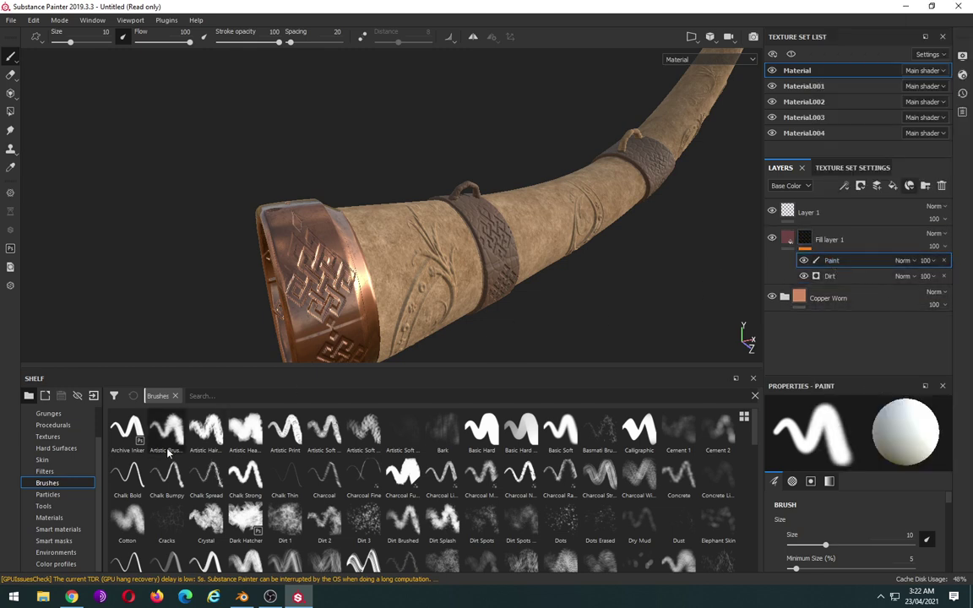
left_click(367, 530)
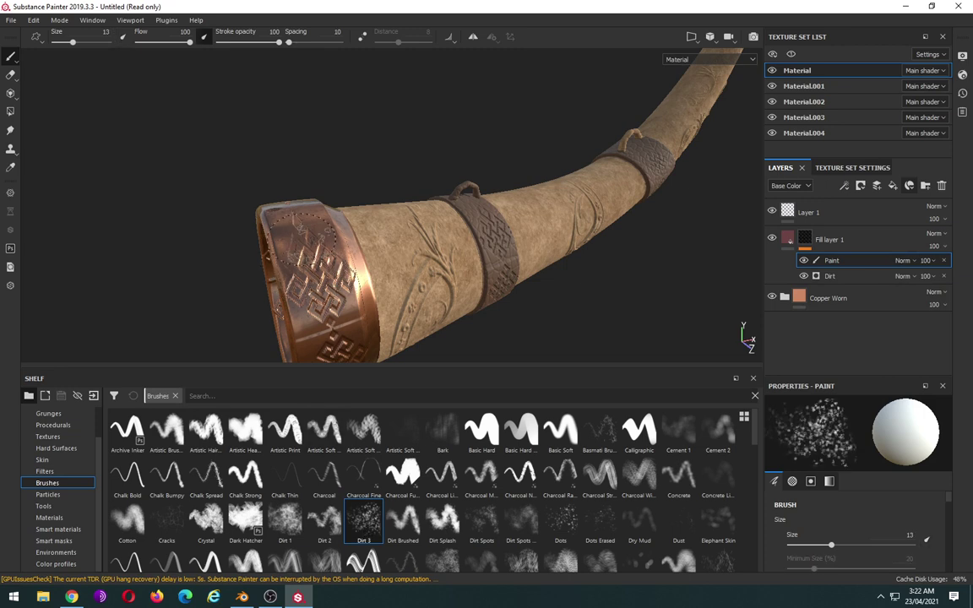
left_click_drag(285, 227, 326, 222)
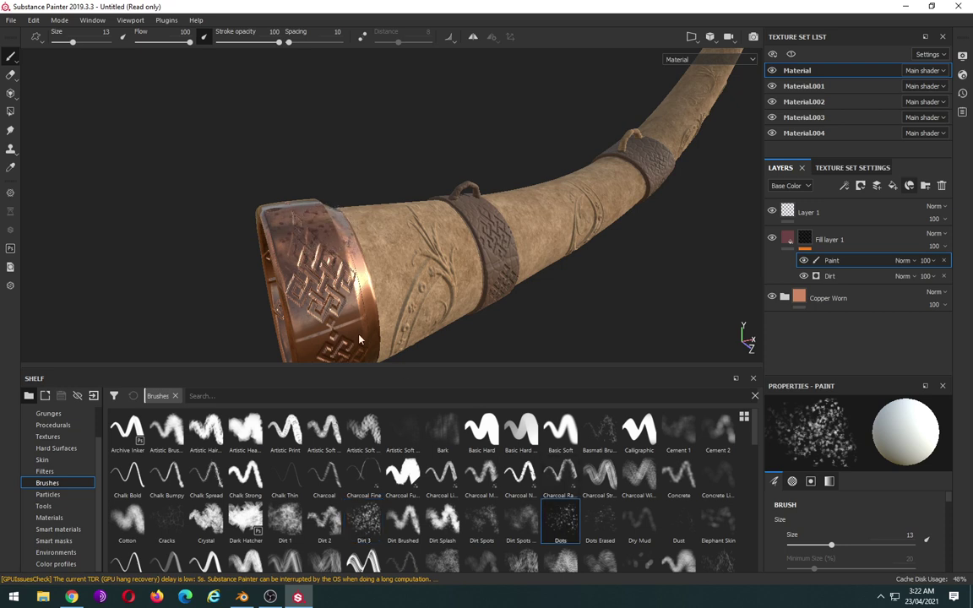
Step: Speckle dark dirt dots across the copper band with the Dots brush, viewing the rim from several angles
left_click(560, 520)
mouse_move(303, 268)
left_mouse_down()
mouse_move(321, 265)
mouse_move(292, 253)
left_mouse_up()
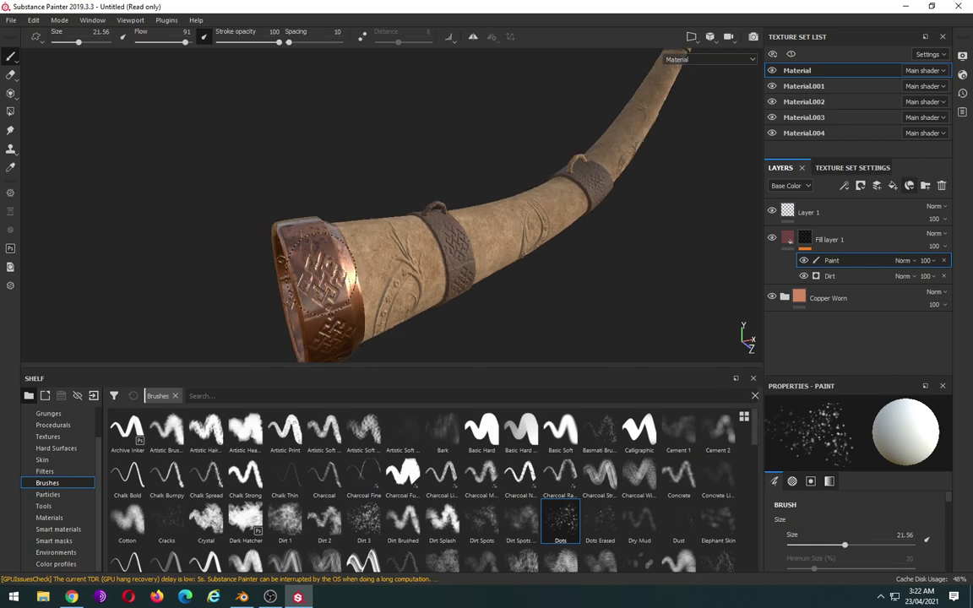
scroll(291, 253, "up", 3)
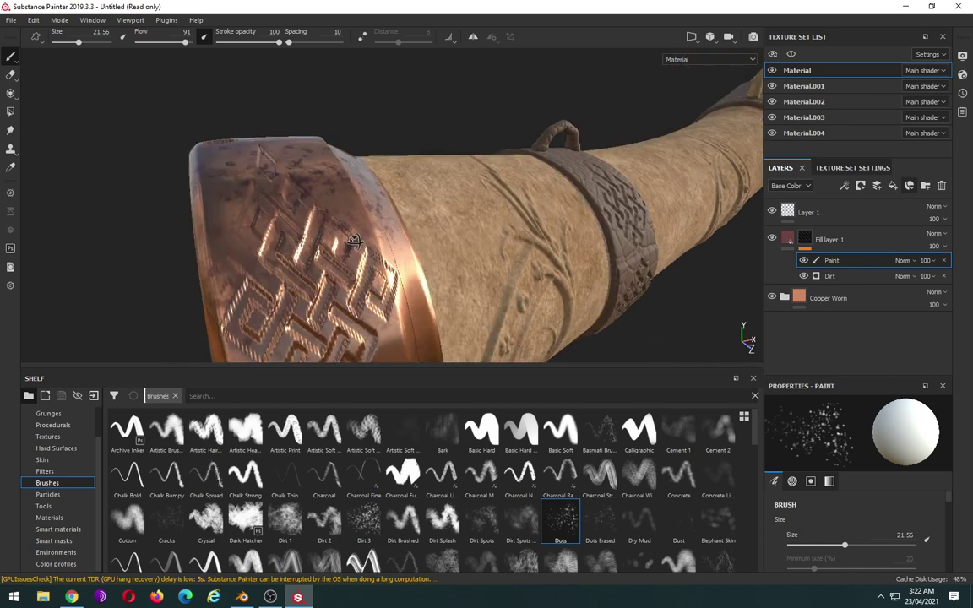
mouse_move(292, 254)
left_mouse_down("alt")
mouse_move(401, 229)
mouse_move(364, 237)
left_mouse_up("alt")
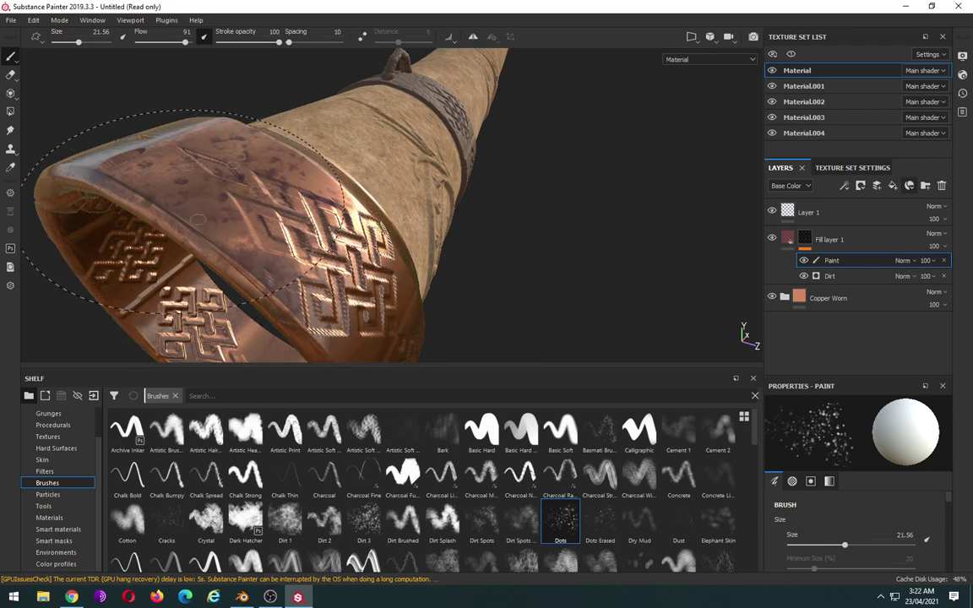
left_click_drag(169, 194, 218, 185, "alt")
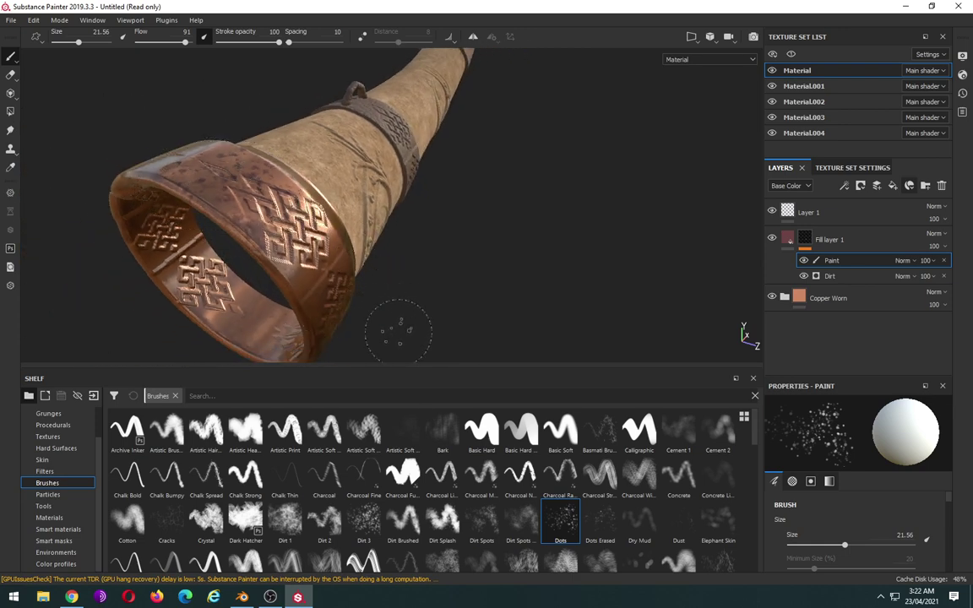
left_click(364, 517)
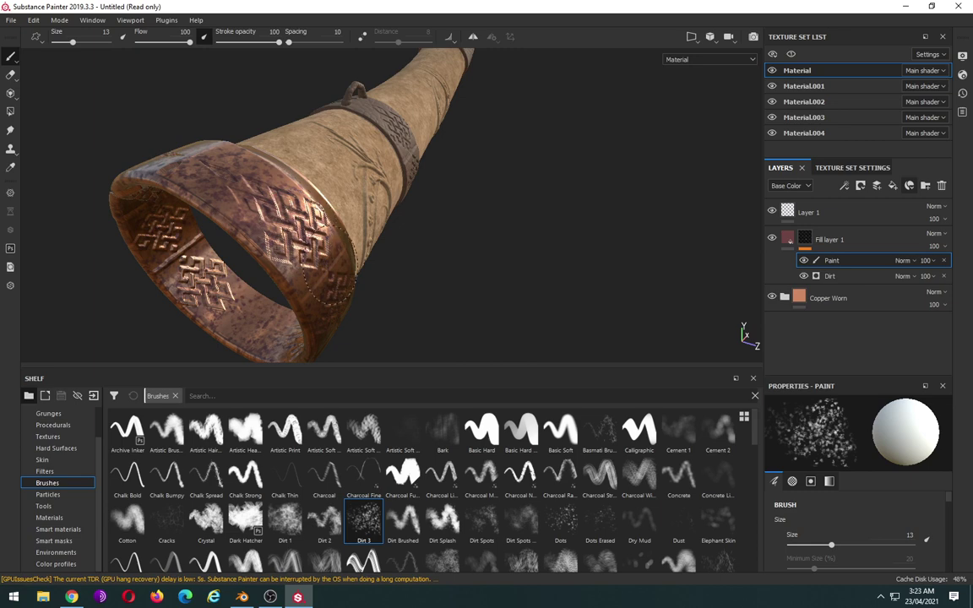
Step: Orbit around the horn's mouth and paint more Dirt 3 strokes onto the copper rim's outer face
mouse_move(457, 221)
left_mouse_down("alt")
mouse_move(513, 229)
mouse_move(444, 228)
mouse_move(342, 205)
mouse_move(338, 222)
left_mouse_up("alt")
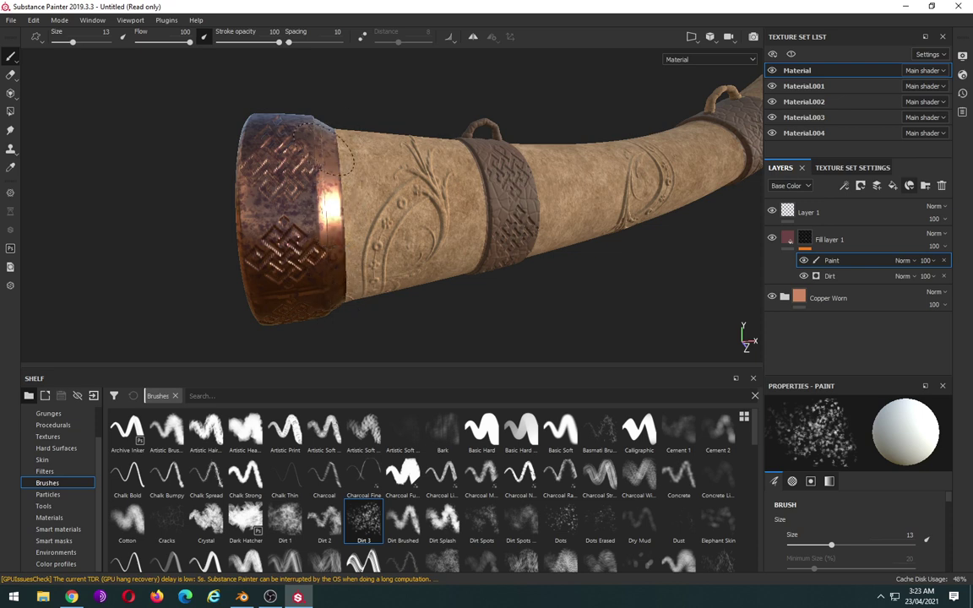
mouse_move(321, 211)
left_mouse_down("alt")
mouse_move(326, 228)
mouse_move(296, 207)
mouse_move(422, 248)
mouse_move(550, 230)
mouse_move(418, 257)
mouse_move(347, 229)
left_mouse_up("alt")
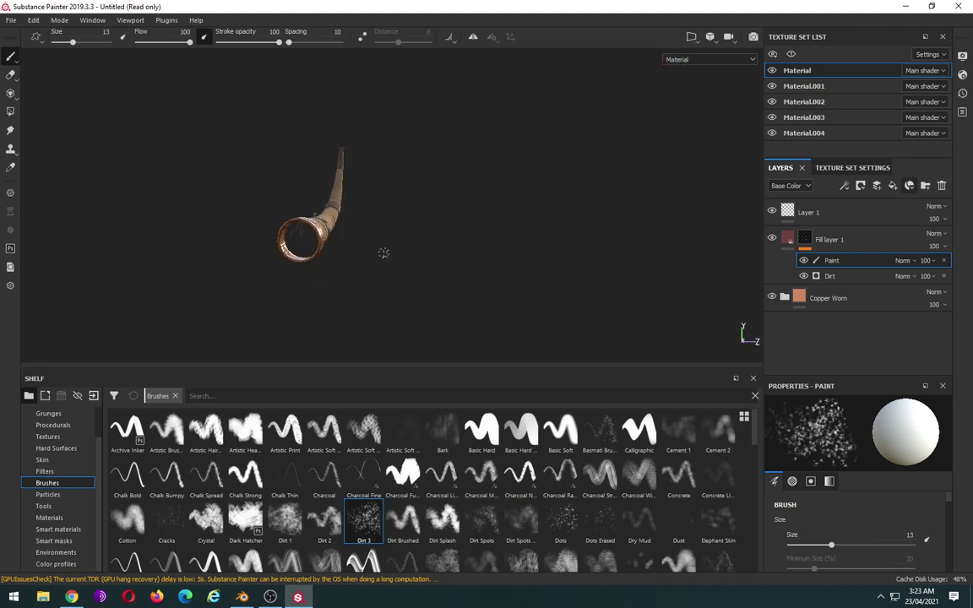
right_click_drag(347, 228, 380, 245, "alt")
mouse_move(380, 245)
left_mouse_down("alt")
mouse_move(402, 250)
mouse_move(189, 265)
mouse_move(144, 250)
mouse_move(241, 261)
left_mouse_up("alt")
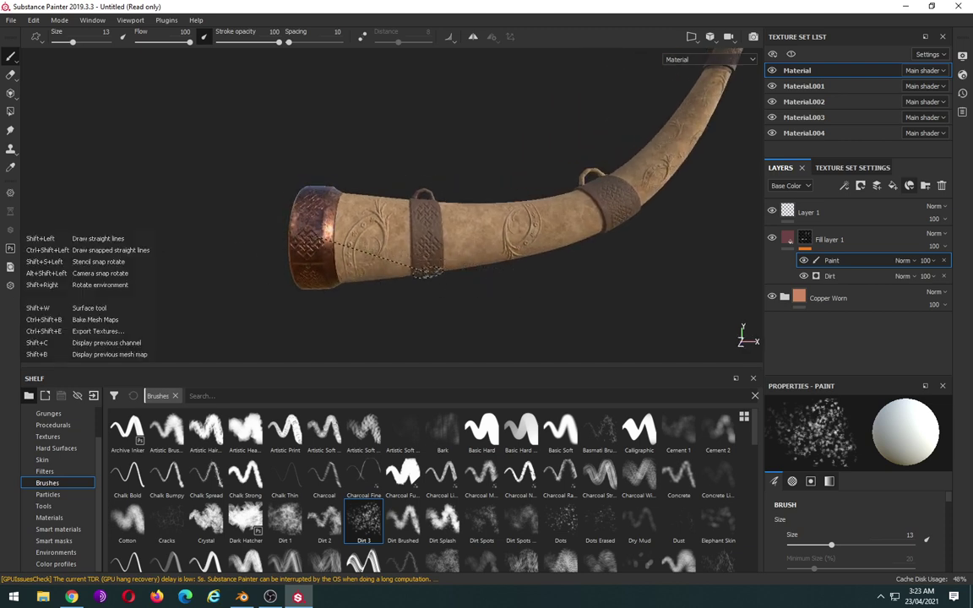
mouse_move(543, 284)
left_mouse_down("alt")
mouse_move(376, 278)
mouse_move(163, 246)
left_mouse_up("alt")
right_click_drag(163, 246, 270, 331, "alt")
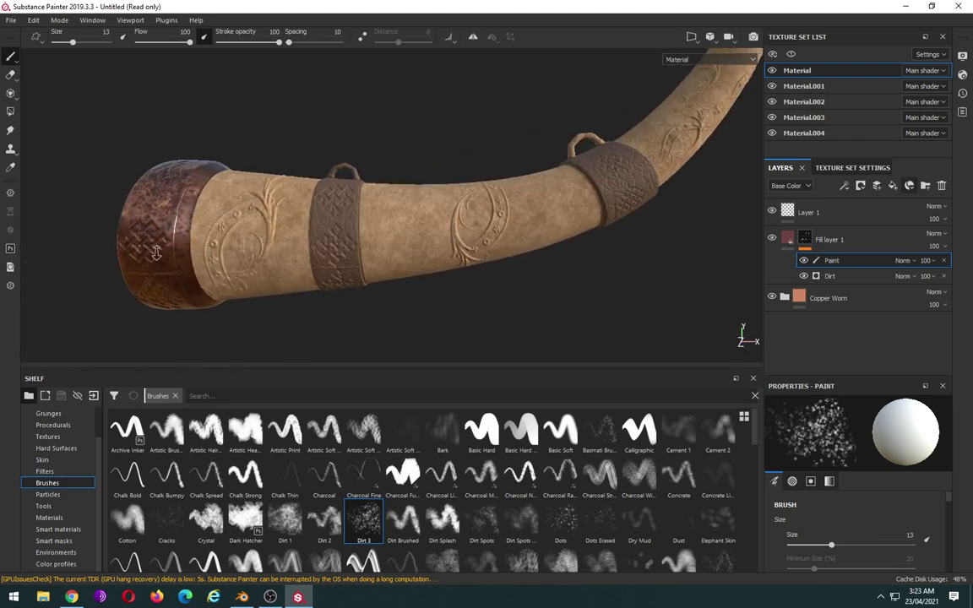
right_click_drag(135, 226, 142, 233, "alt")
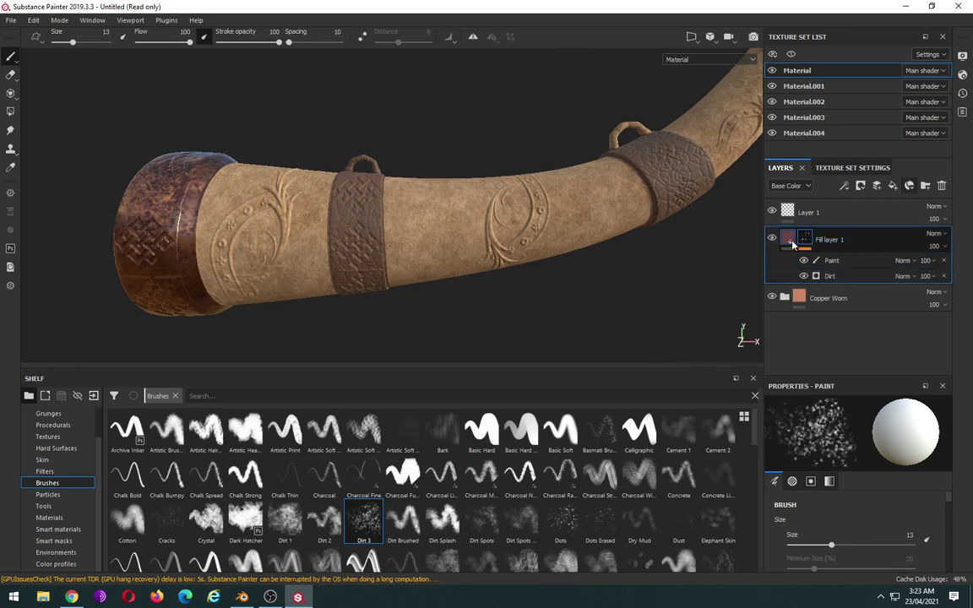
Step: Darken Fill layer 1's base colour to a near-black red, about 0.047/0.013/0.013 RGB
left_click(787, 241)
left_click(847, 527)
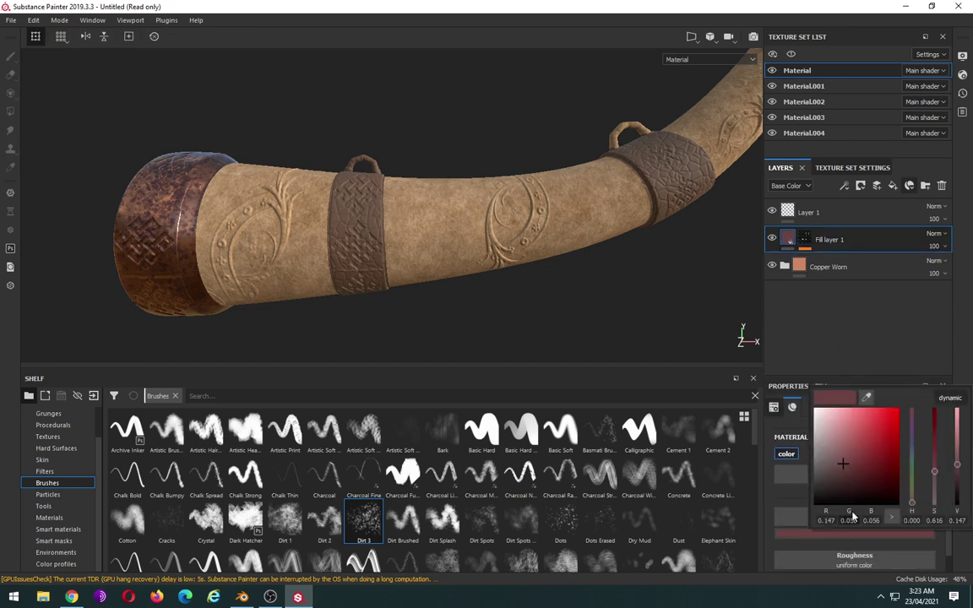
left_click(854, 471)
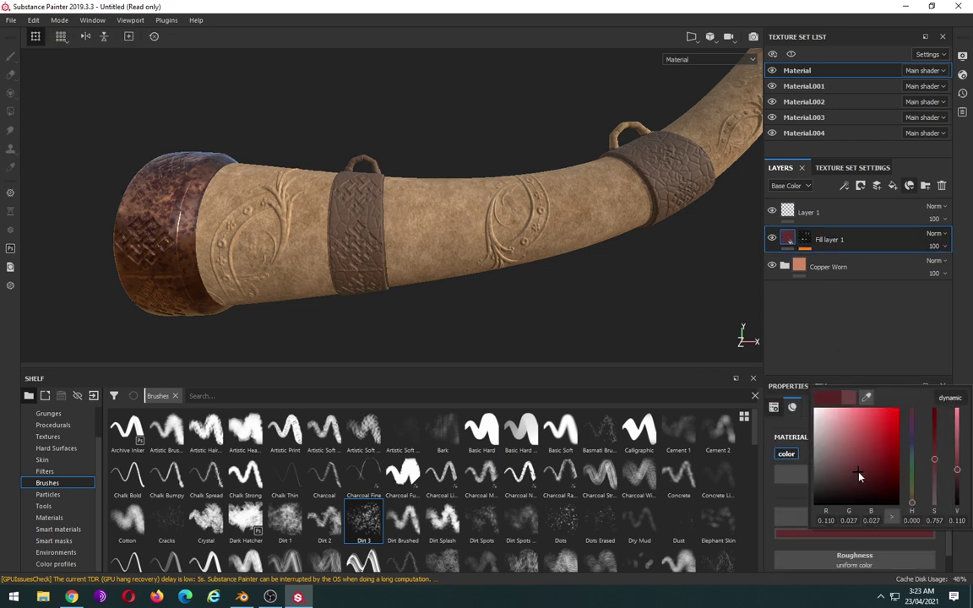
left_click(848, 466)
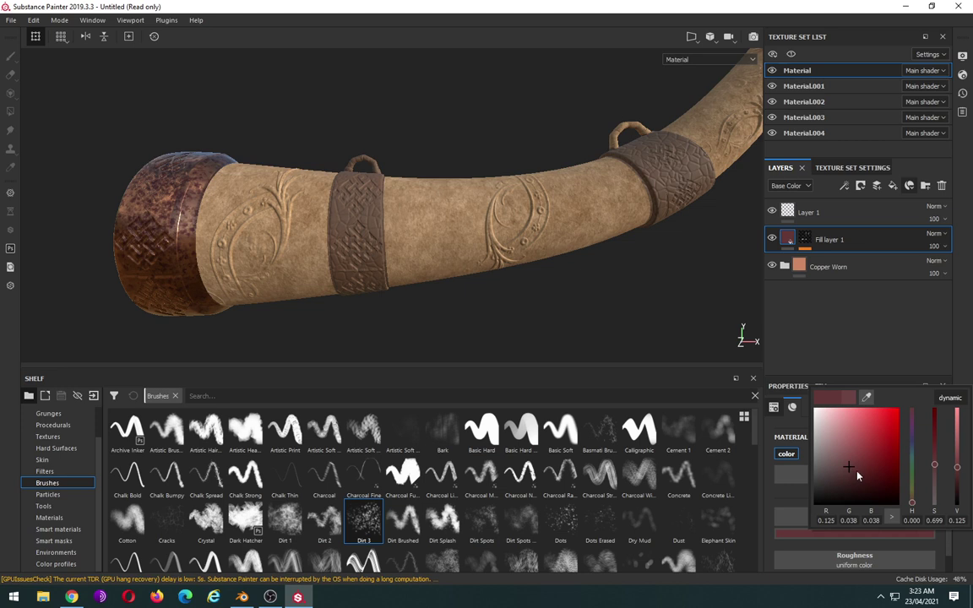
left_click(858, 478)
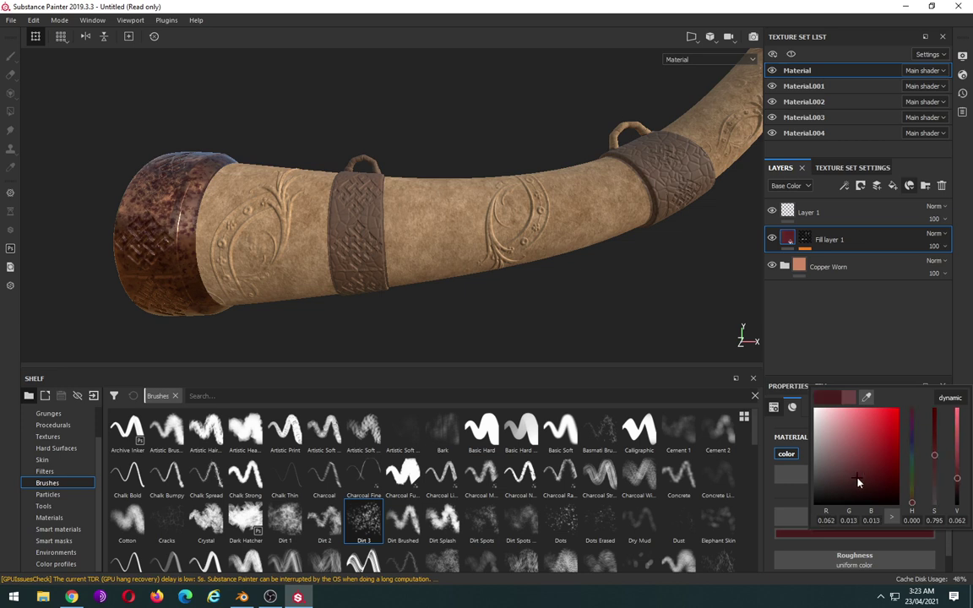
left_click(857, 483)
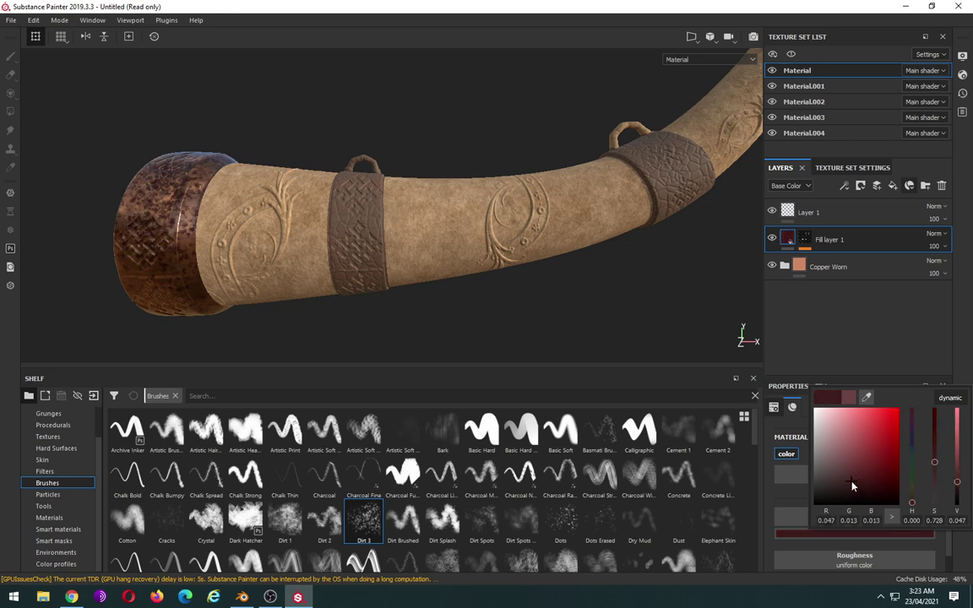
left_click_drag(388, 262, 630, 295, "alt")
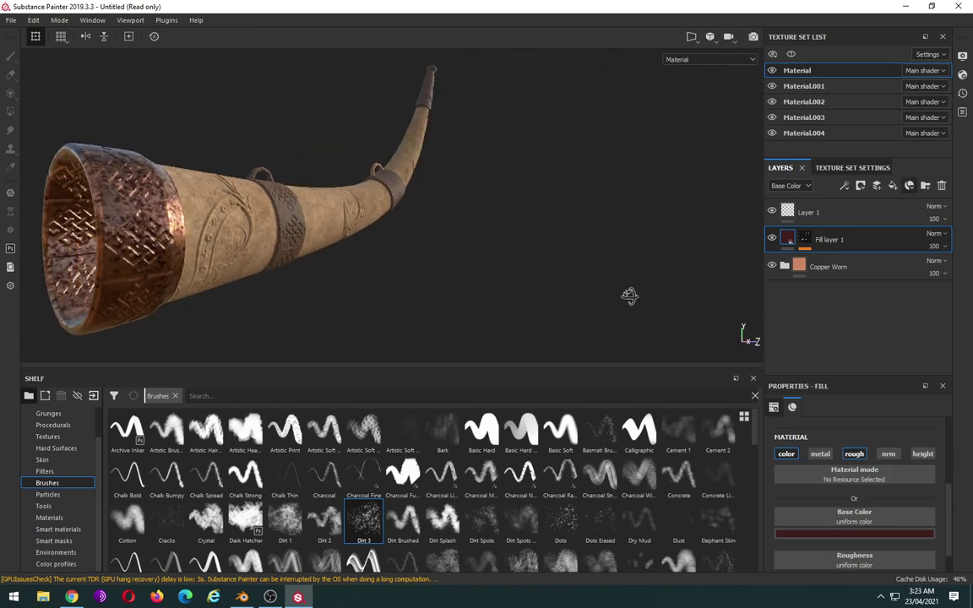
Step: Orbit, frame, pan and zoom the view onto the engraved copper rim at the horn's bell end
scroll(483, 290, "up", 3)
scroll(482, 290, "down", 5)
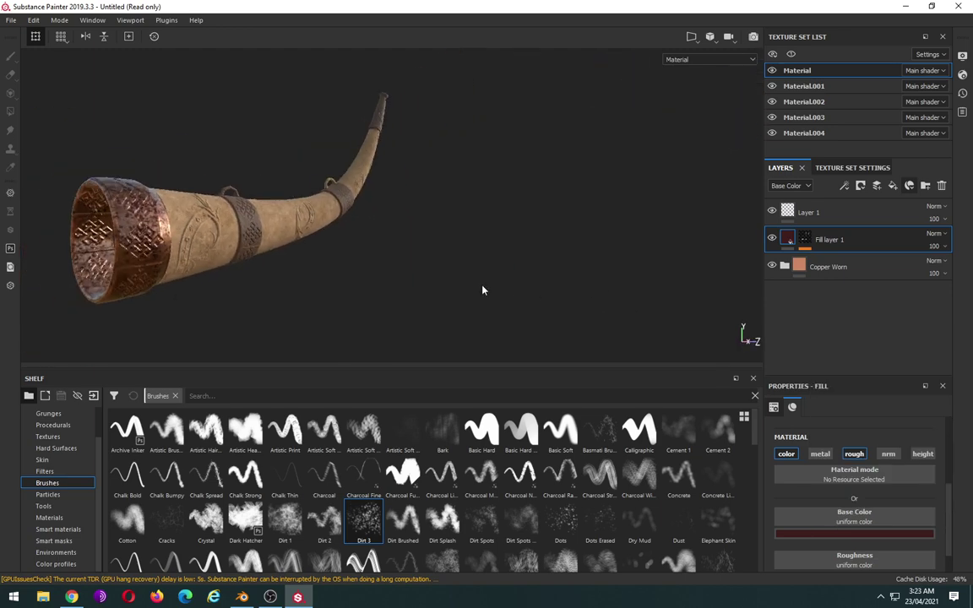
mouse_move(304, 288)
left_mouse_down("alt")
mouse_move(538, 285)
mouse_move(35, 263)
left_mouse_up("alt")
scroll(177, 306, "up", 2)
key("f")
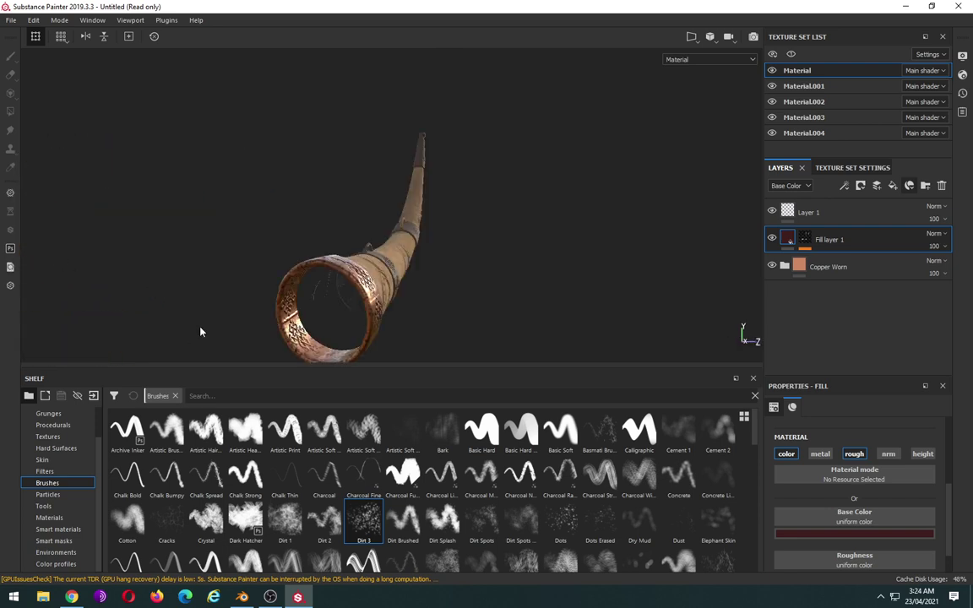
left_click_drag(200, 332, 404, 332, "alt")
middle_click_drag(434, 293, 255, 294, "alt")
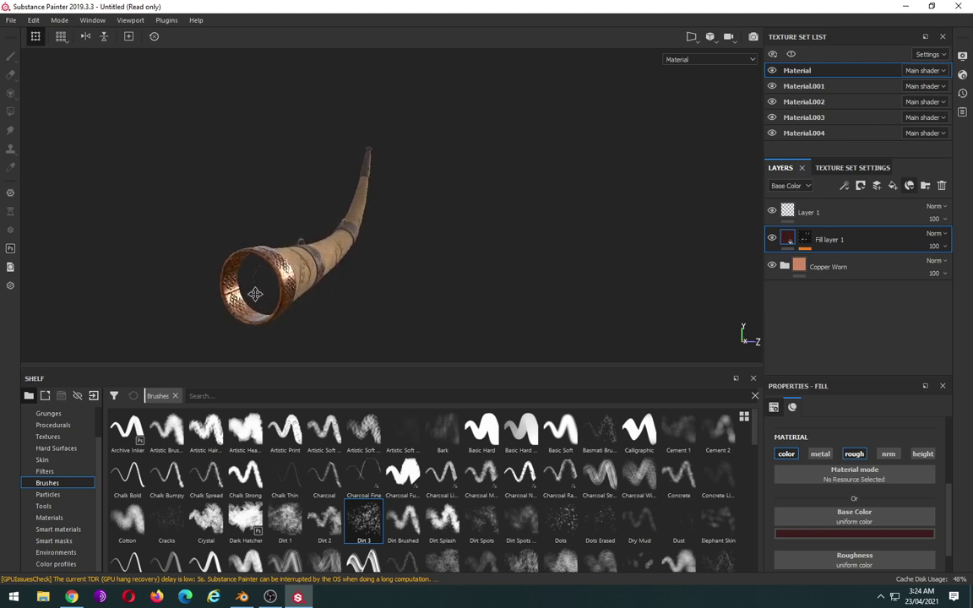
mouse_move(255, 294)
left_mouse_down("alt")
mouse_move(360, 295)
mouse_move(513, 276)
left_mouse_up("alt")
scroll(243, 305, "down", 3)
scroll(231, 308, "down", 2)
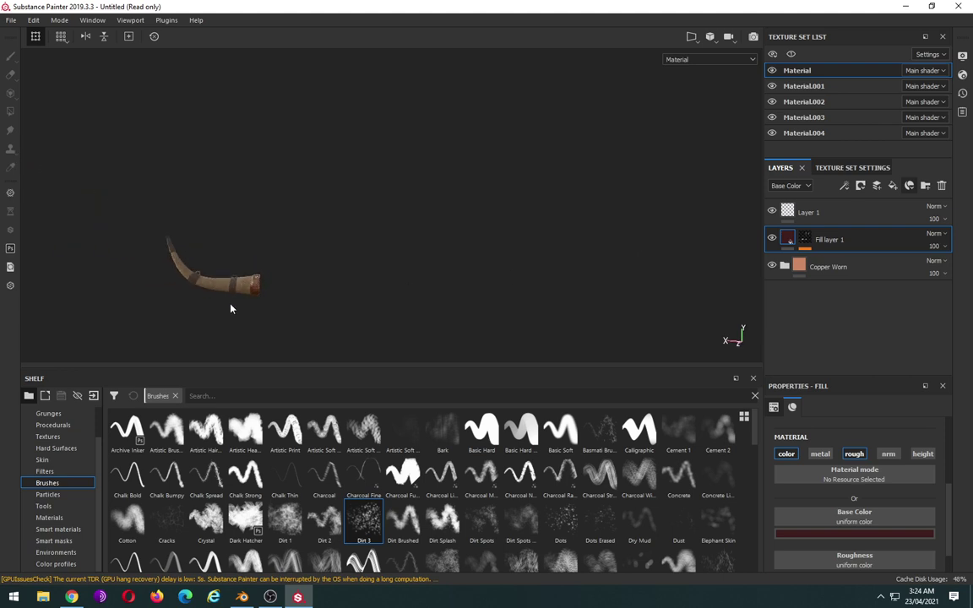
scroll(231, 308, "up", 4)
scroll(226, 305, "up", 2)
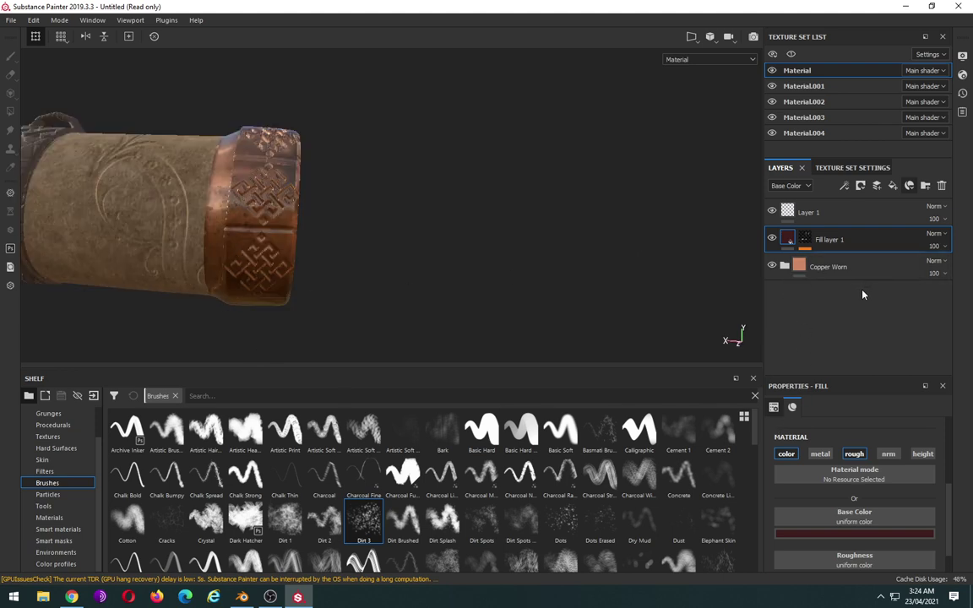
Step: Select the Dirt generator in Fill layer 1's mask and set Dirt Level to 0.86
left_click(804, 239)
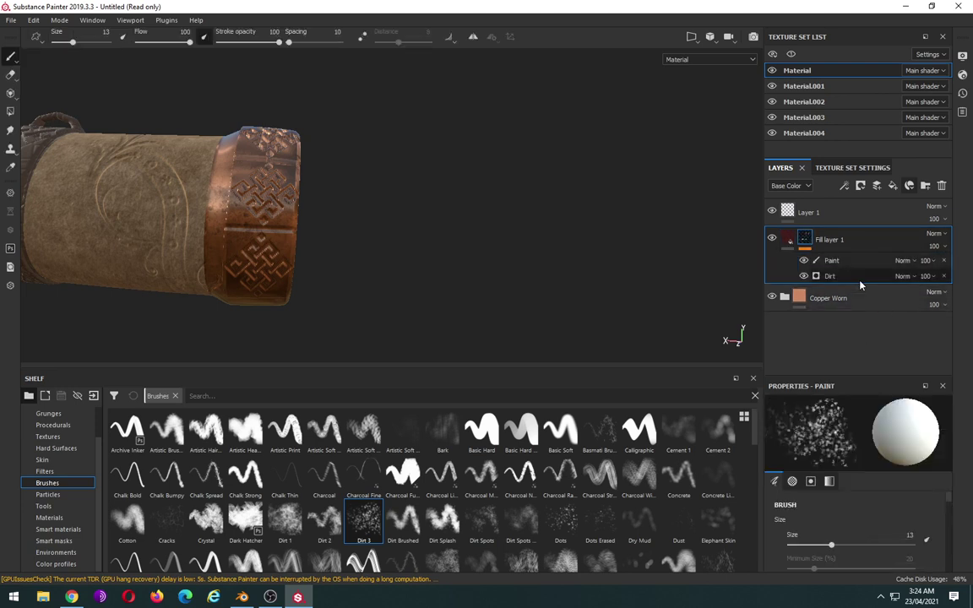
left_click(859, 276)
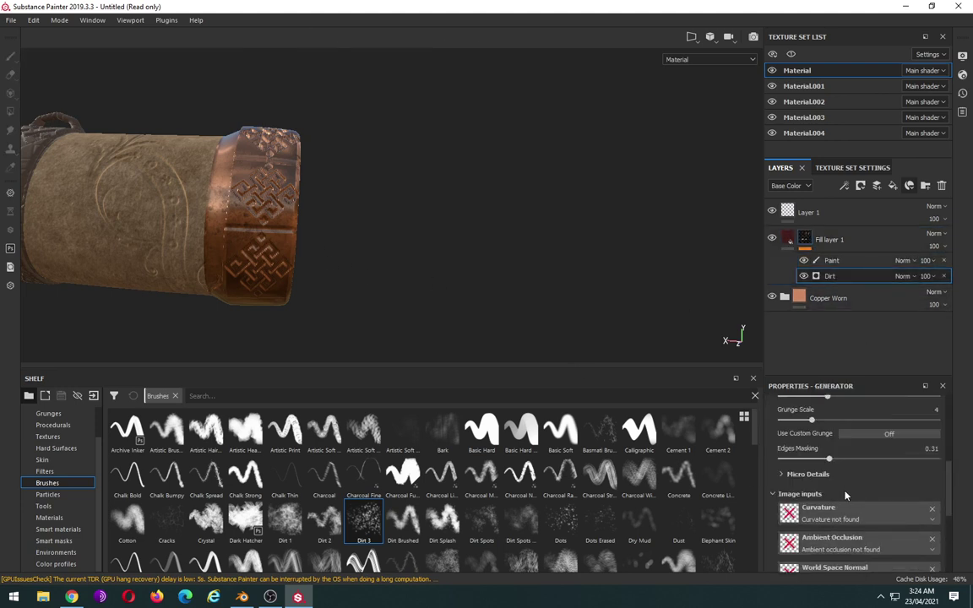
scroll(862, 464, "up", 2)
scroll(862, 465, "up", 3)
left_click(867, 453)
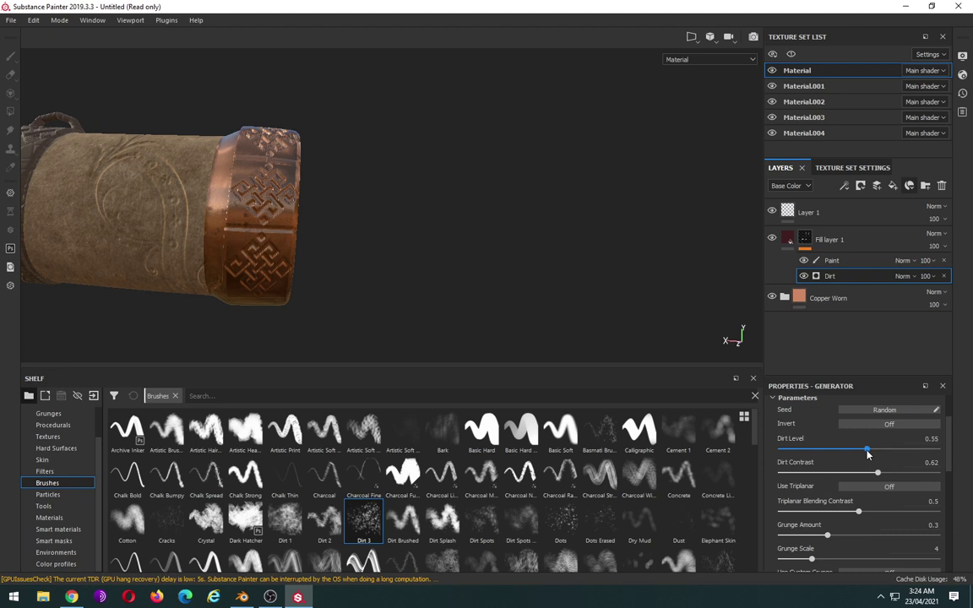
mouse_move(868, 454)
left_mouse_down()
mouse_move(927, 453)
mouse_move(909, 455)
left_mouse_up()
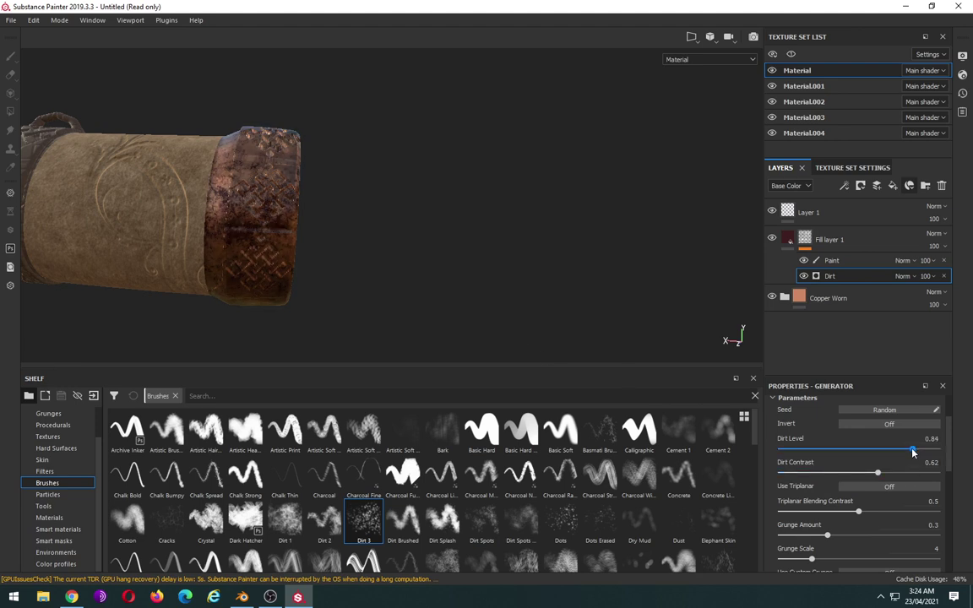
left_click(918, 453)
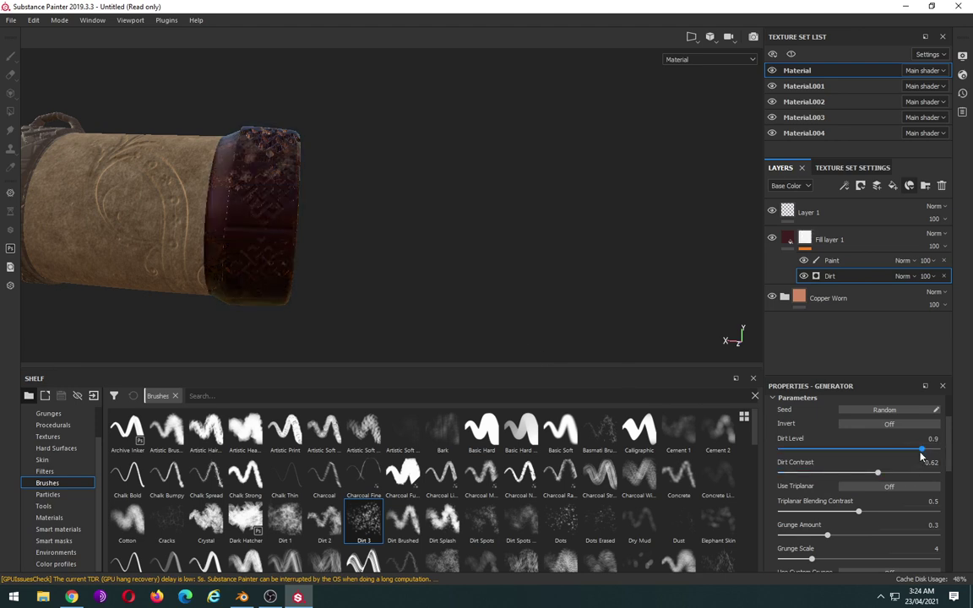
left_click_drag(919, 454, 916, 454)
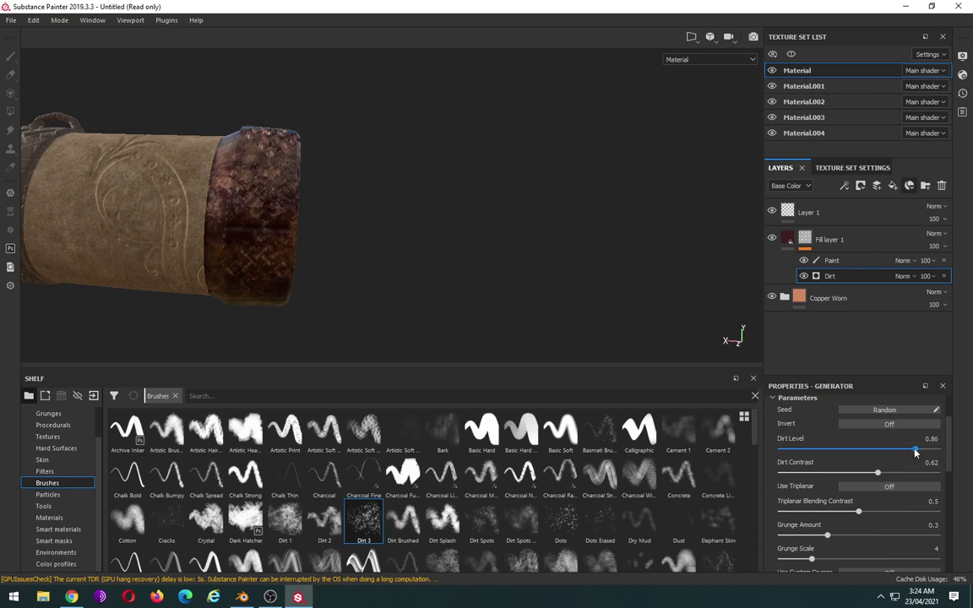
Step: Set the Dirt Contrast to 0.57 while checking the copper opening
mouse_move(396, 224)
left_mouse_down("alt")
mouse_move(28, 241)
mouse_move(239, 220)
mouse_move(214, 235)
mouse_move(181, 215)
mouse_move(189, 202)
mouse_move(220, 196)
mouse_move(445, 225)
mouse_move(445, 243)
mouse_move(345, 293)
mouse_move(174, 235)
mouse_move(186, 178)
mouse_move(199, 211)
mouse_move(172, 245)
mouse_move(184, 178)
mouse_move(167, 145)
mouse_move(191, 206)
left_mouse_up("alt")
mouse_move(191, 206)
right_mouse_down("alt")
mouse_move(142, 79)
mouse_move(252, 193)
right_mouse_up("alt")
mouse_move(315, 227)
left_mouse_down("alt")
mouse_move(326, 195)
mouse_move(425, 332)
mouse_move(338, 210)
mouse_move(356, 244)
left_mouse_up("alt")
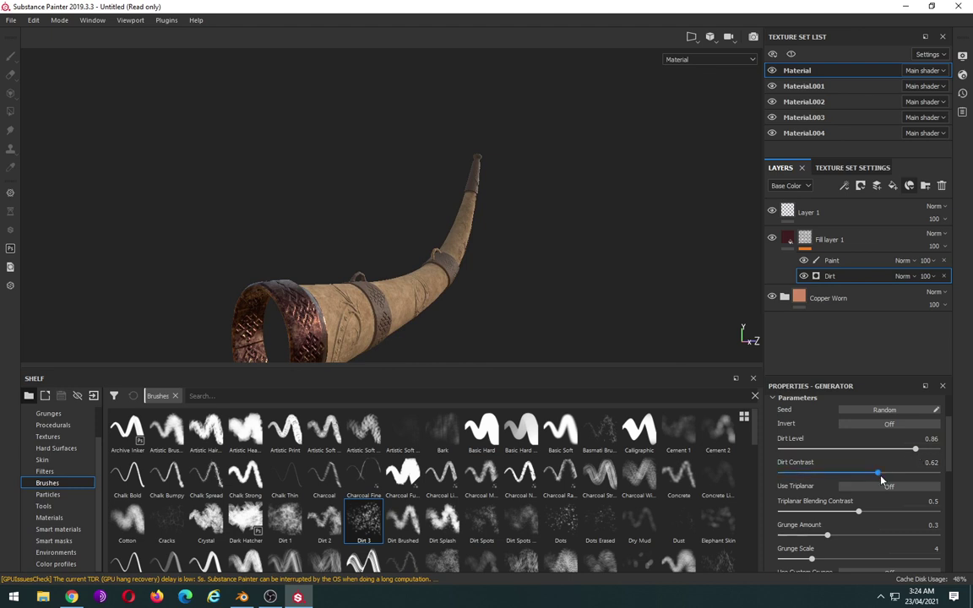
left_click_drag(876, 477, 836, 475)
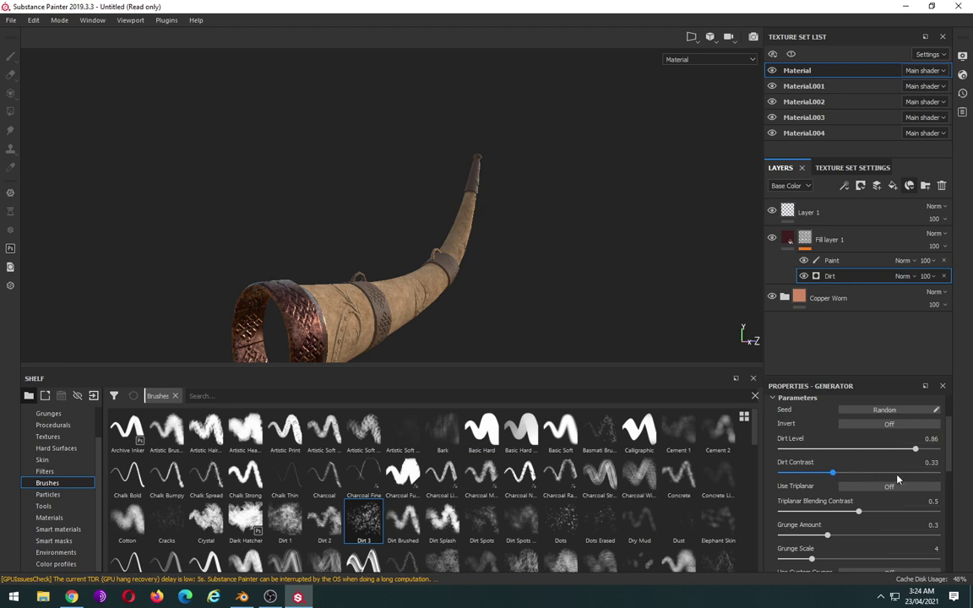
left_click(898, 479)
left_click(870, 478)
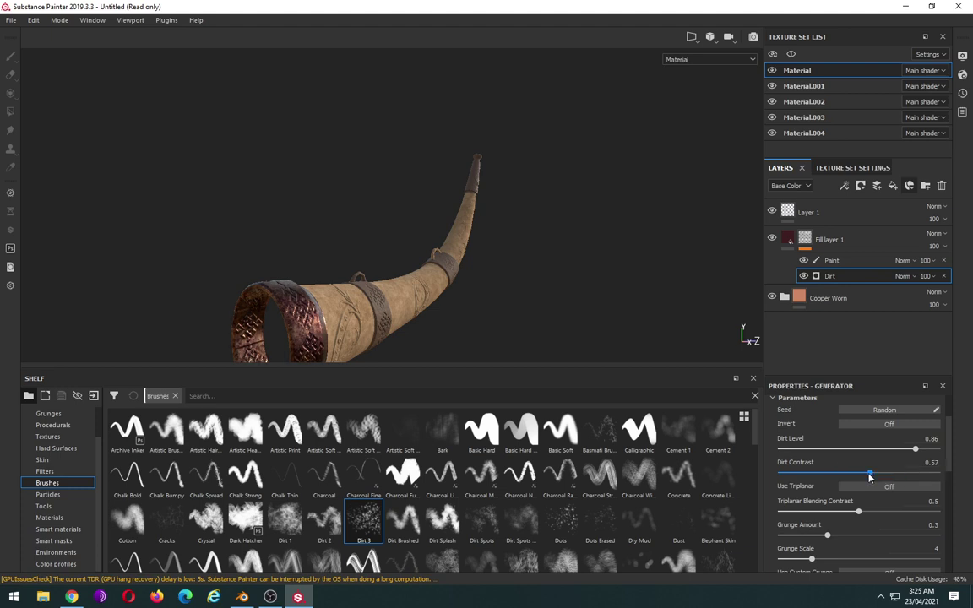
left_click_drag(497, 274, 414, 247, "alt")
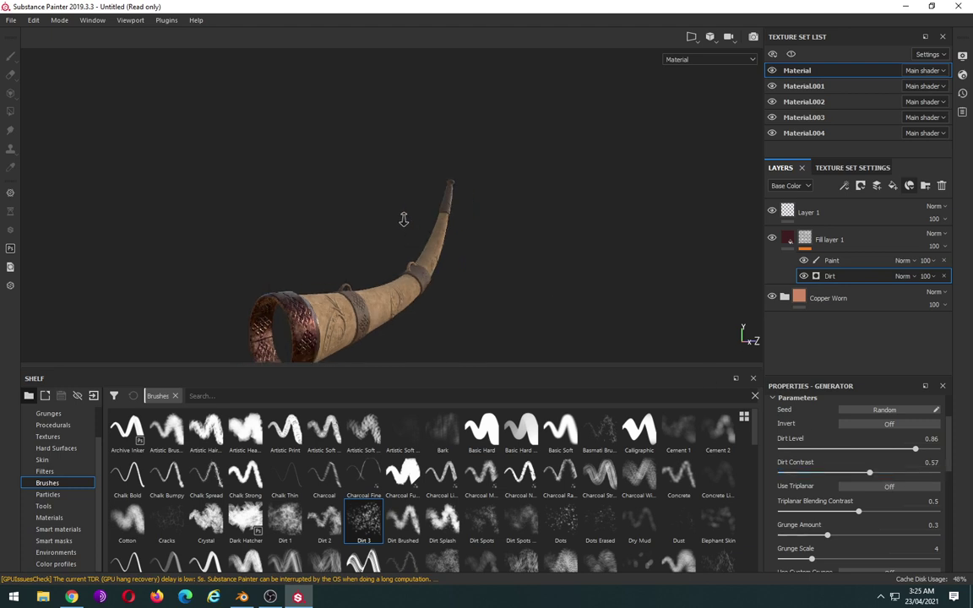
Step: Zoom in and rotate to inspect the darkened copper rim side-on
right_click_drag(413, 211, 496, 417, "alt")
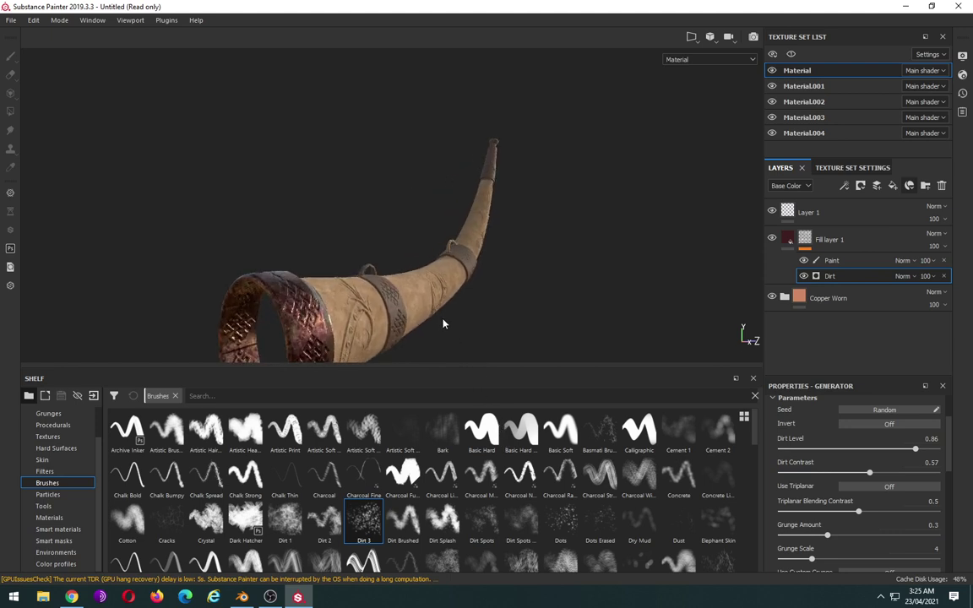
middle_click_drag(452, 287, 438, 196, "alt")
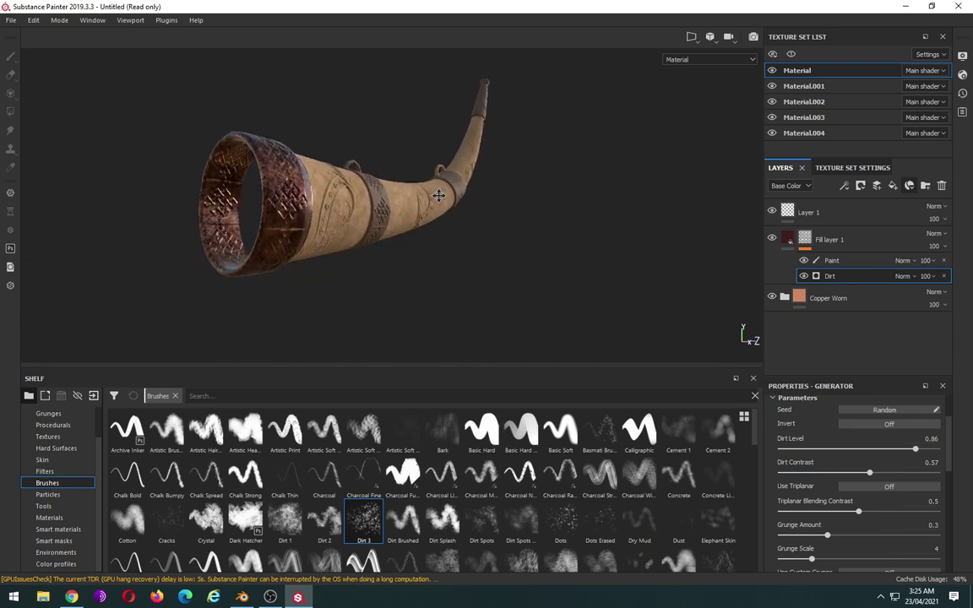
mouse_move(438, 196)
right_mouse_down("alt")
mouse_move(486, 256)
mouse_move(456, 252)
mouse_move(439, 263)
right_mouse_up("alt")
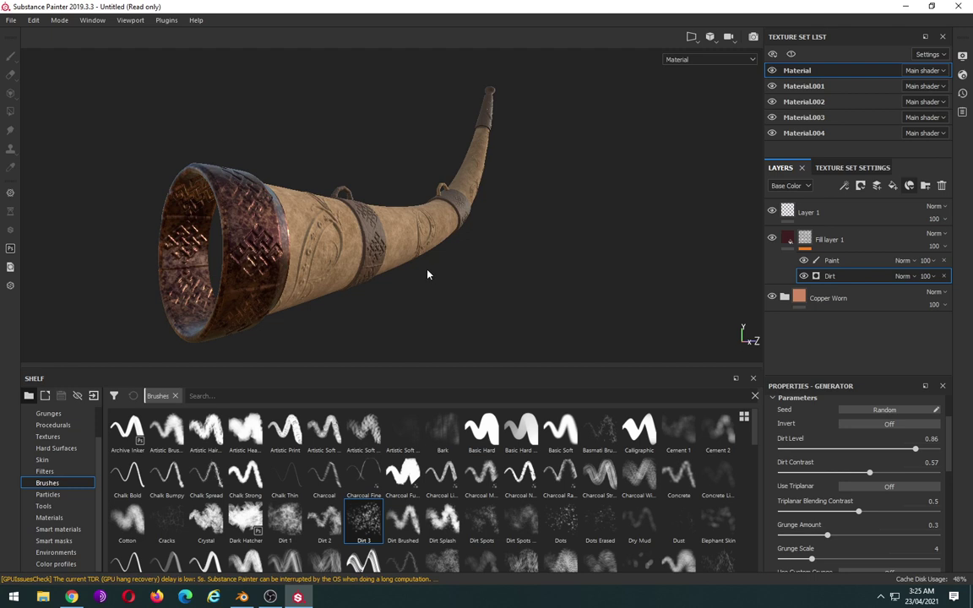
left_click_drag(423, 271, 375, 283, "alt")
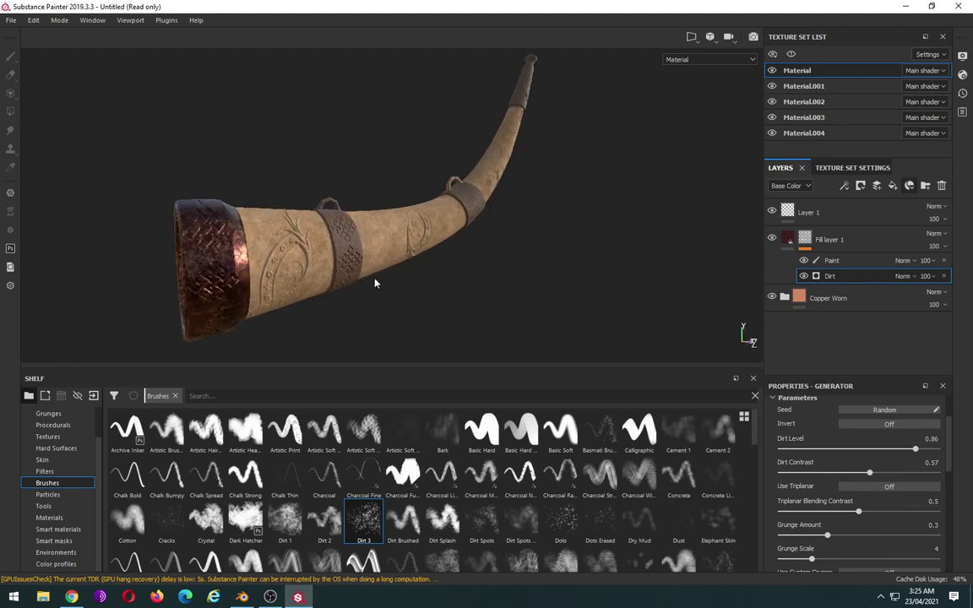
left_click(850, 301)
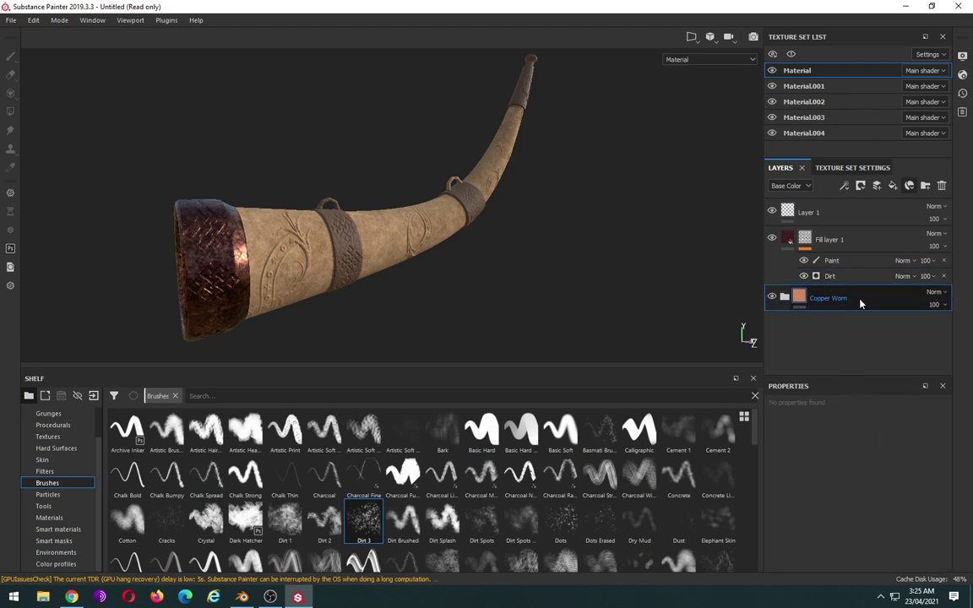
Step: Lower the Worn Surface fill's metallic to about 0.93, then switch to the Material.001 texture set
double_click(833, 299)
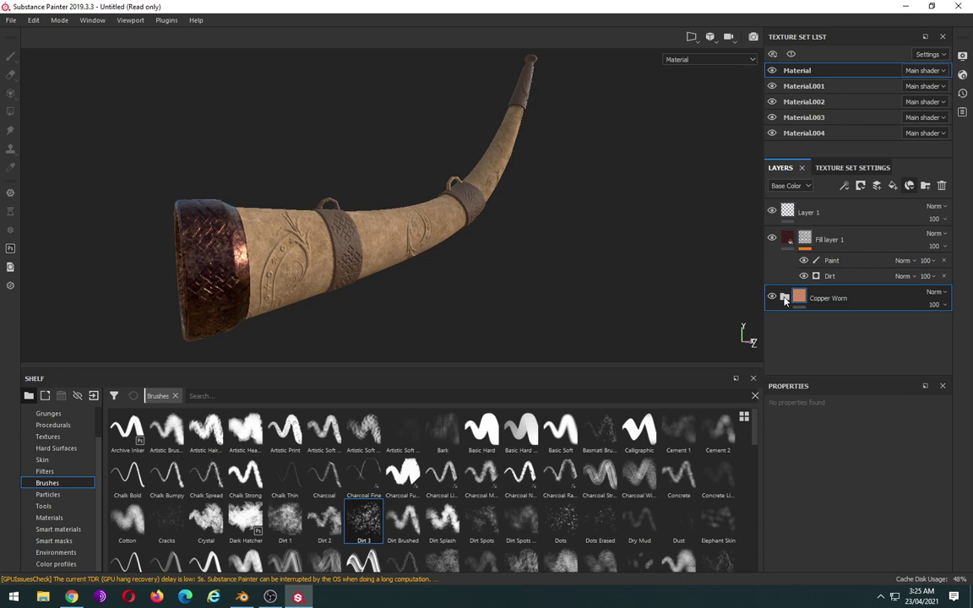
left_click(785, 298)
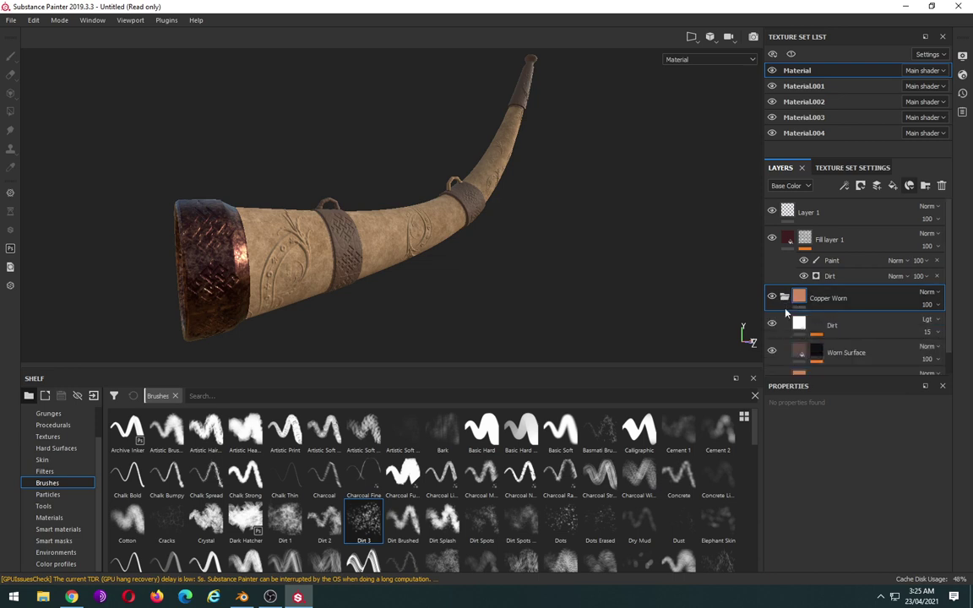
left_click(864, 353)
scroll(869, 336, "down", 1)
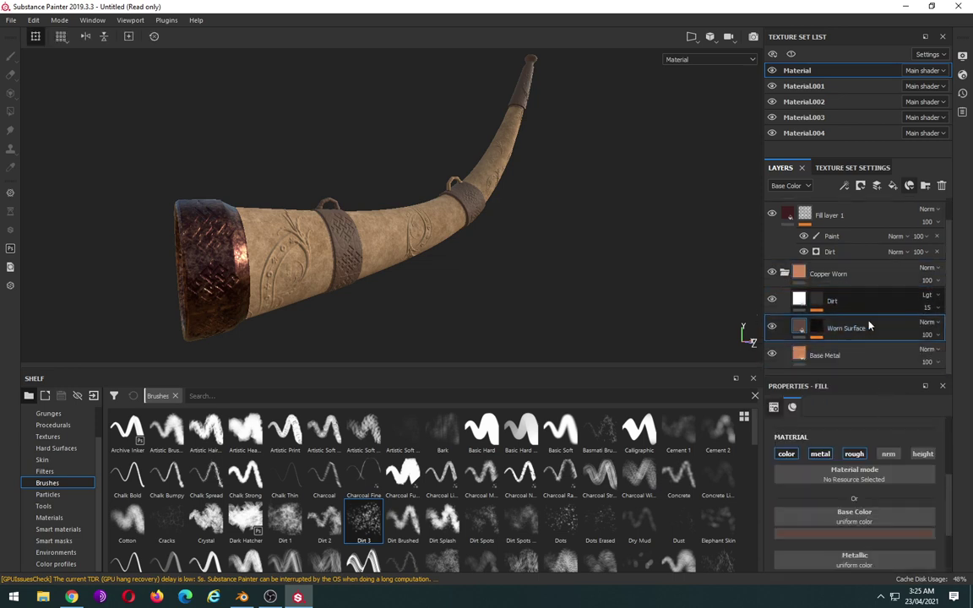
scroll(862, 501, "down", 2)
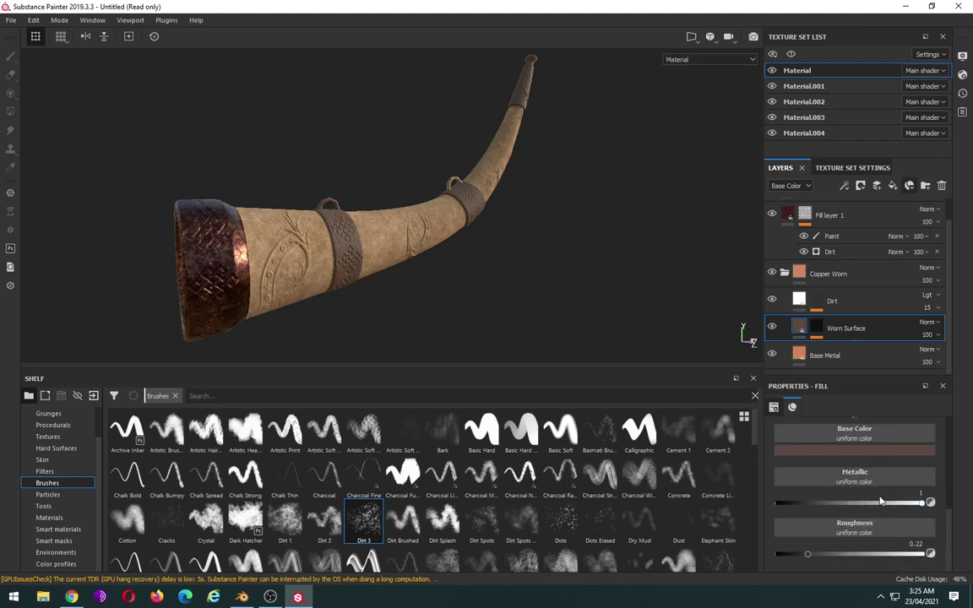
left_click_drag(922, 507, 916, 509)
scroll(427, 294, "up", 2)
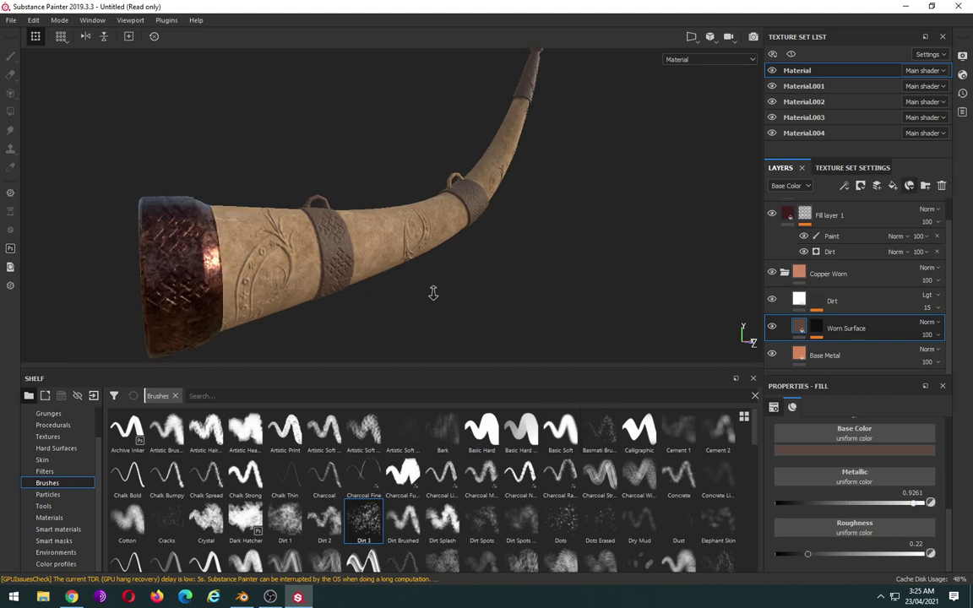
left_click(820, 89)
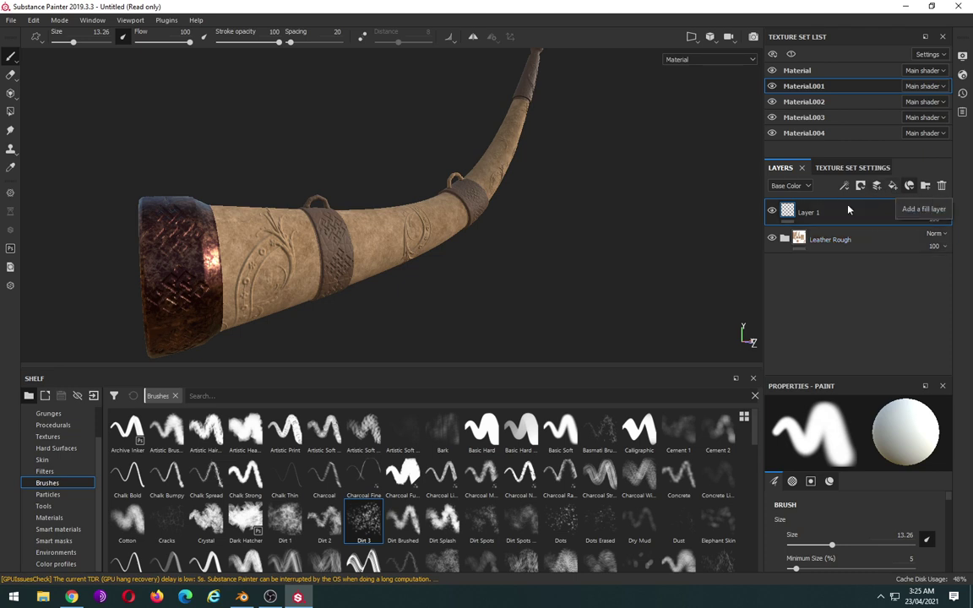
Step: Add an empty generator effect to Layer 1
left_click(772, 87)
left_click(772, 87)
left_click(845, 187)
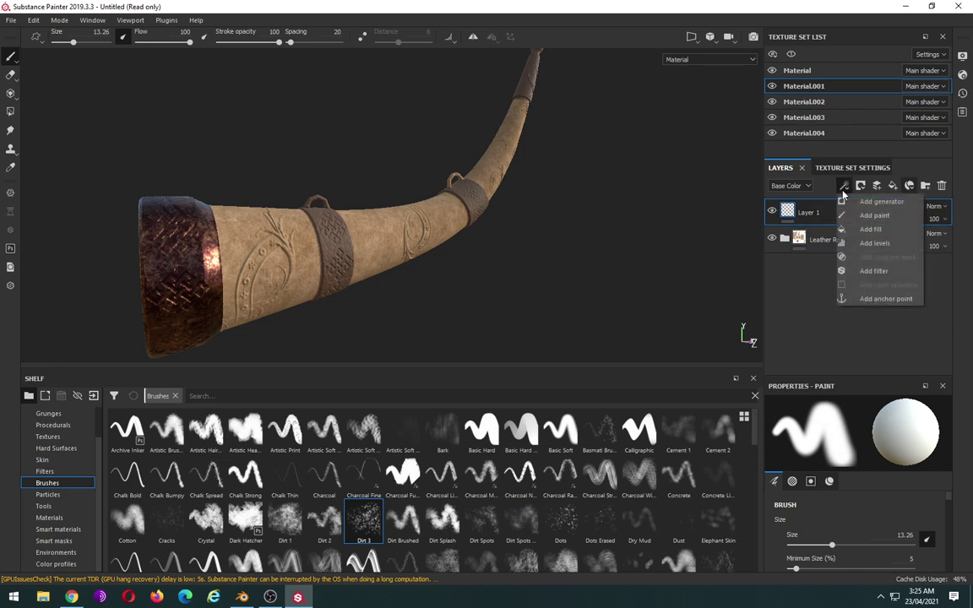
left_click(861, 202)
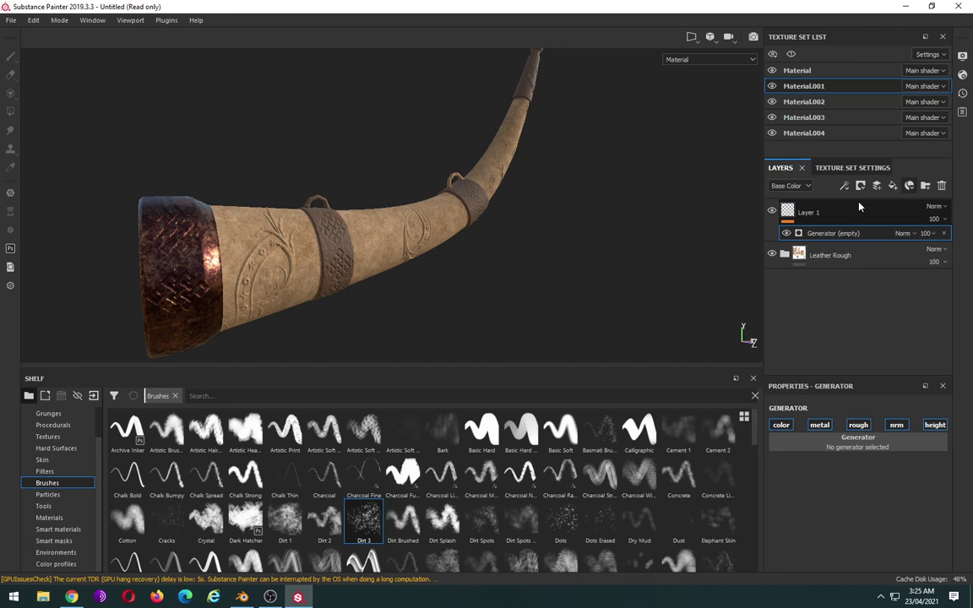
Step: Add a new fill layer with an olive green base colour
left_click(895, 186)
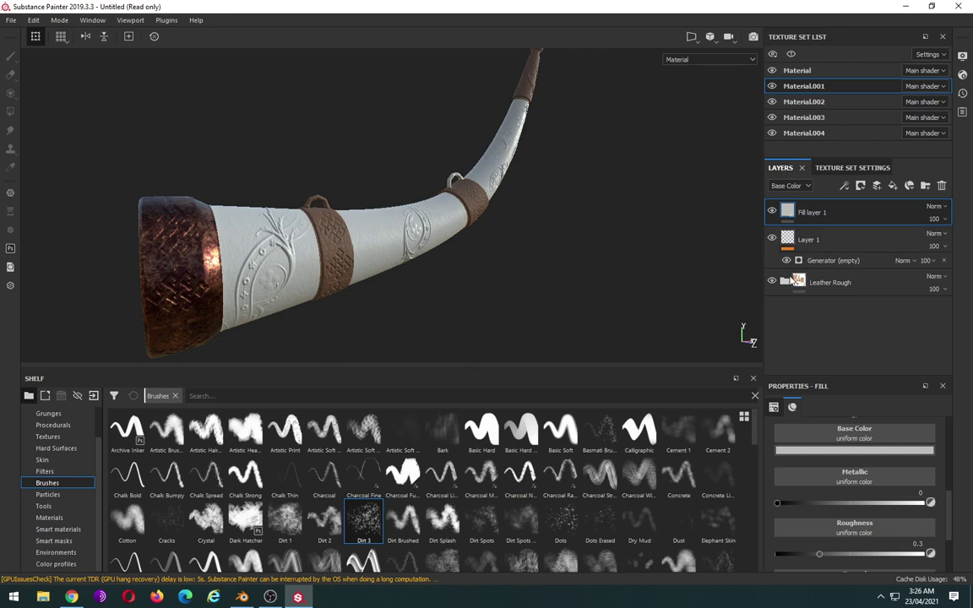
left_click(854, 450)
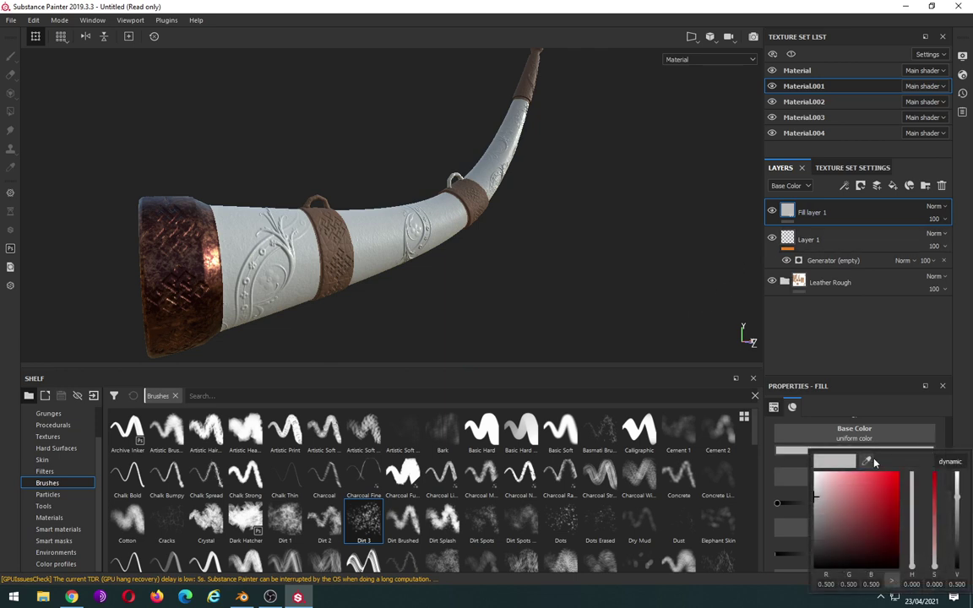
left_click(843, 532)
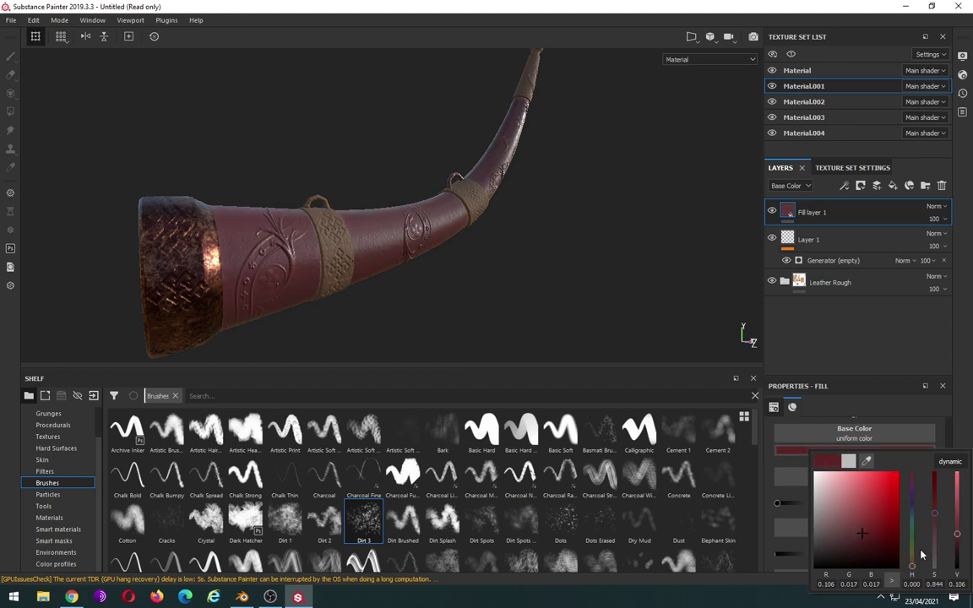
left_click(910, 561)
left_click_drag(910, 561, 912, 555)
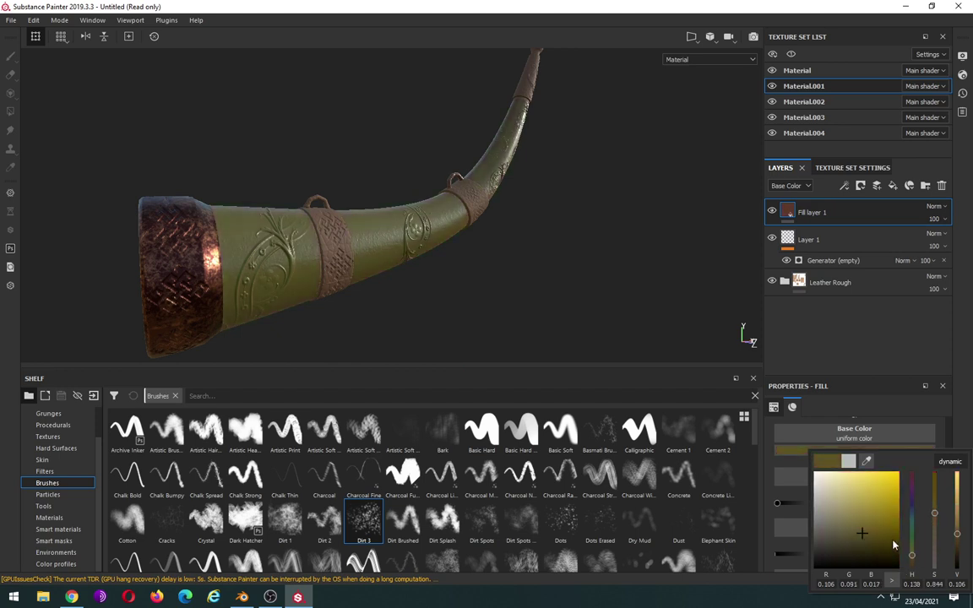
left_click(852, 519)
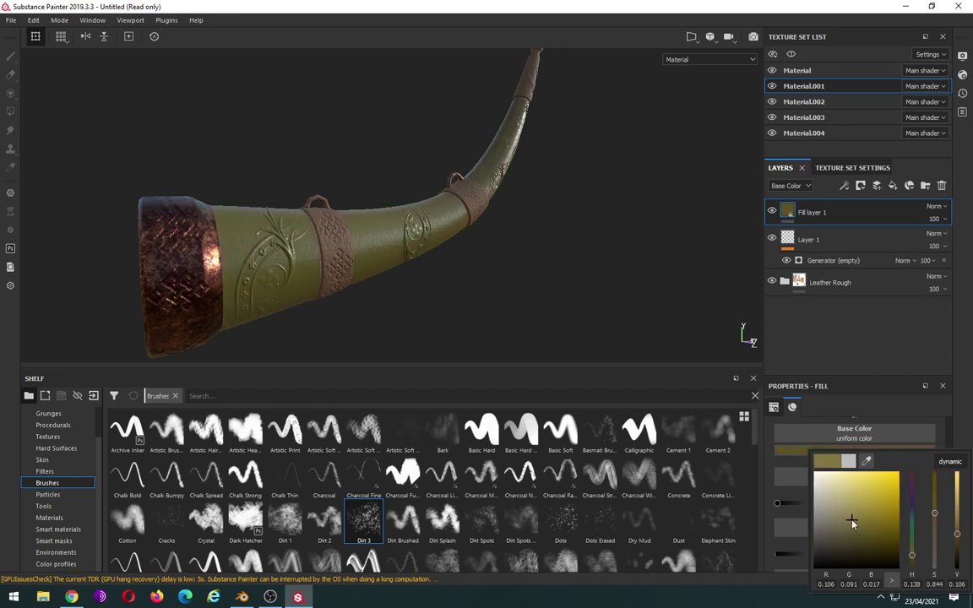
Step: Give the olive fill layer a mask and invert it to black
left_click(861, 186)
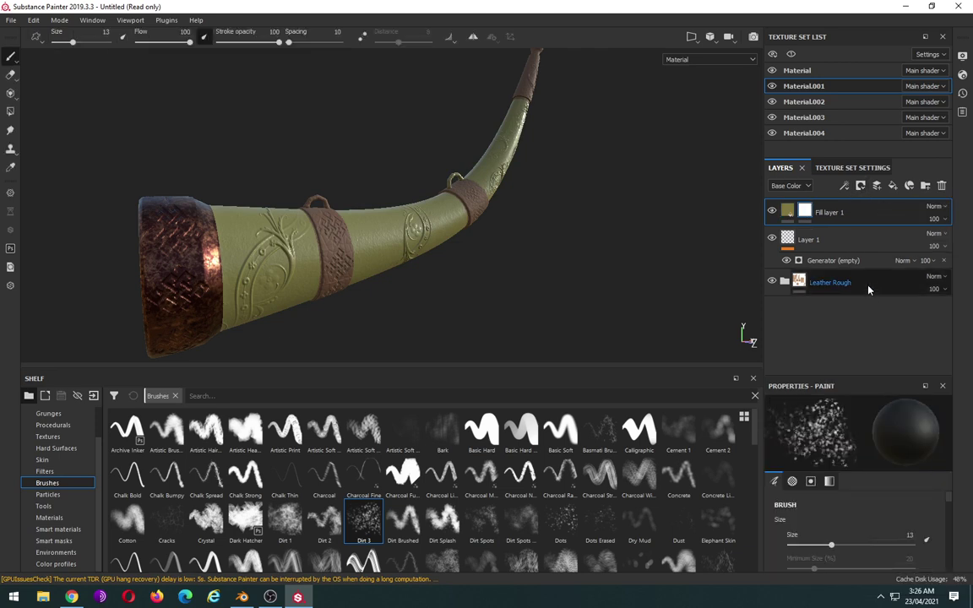
right_click(874, 218)
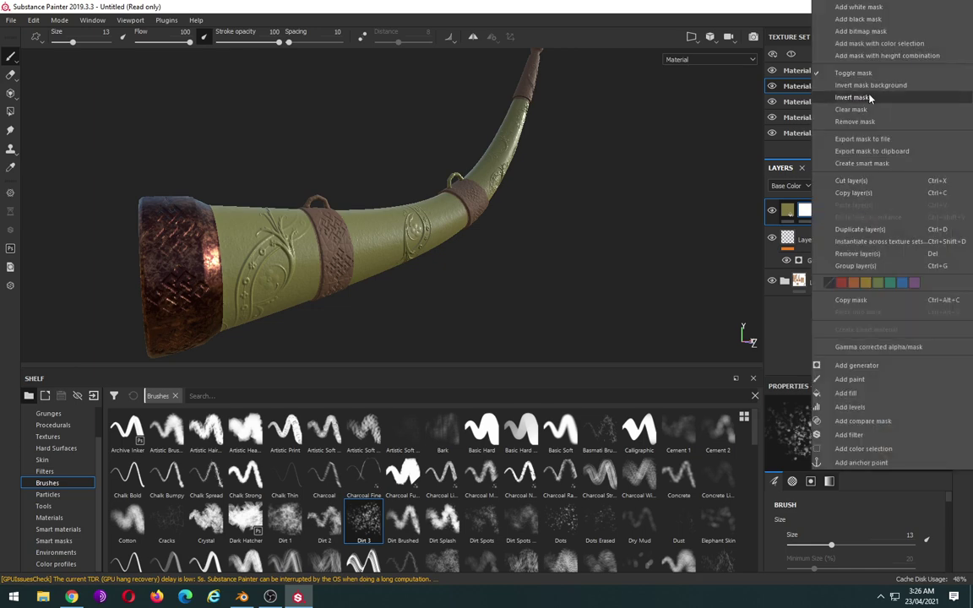
left_click(855, 18)
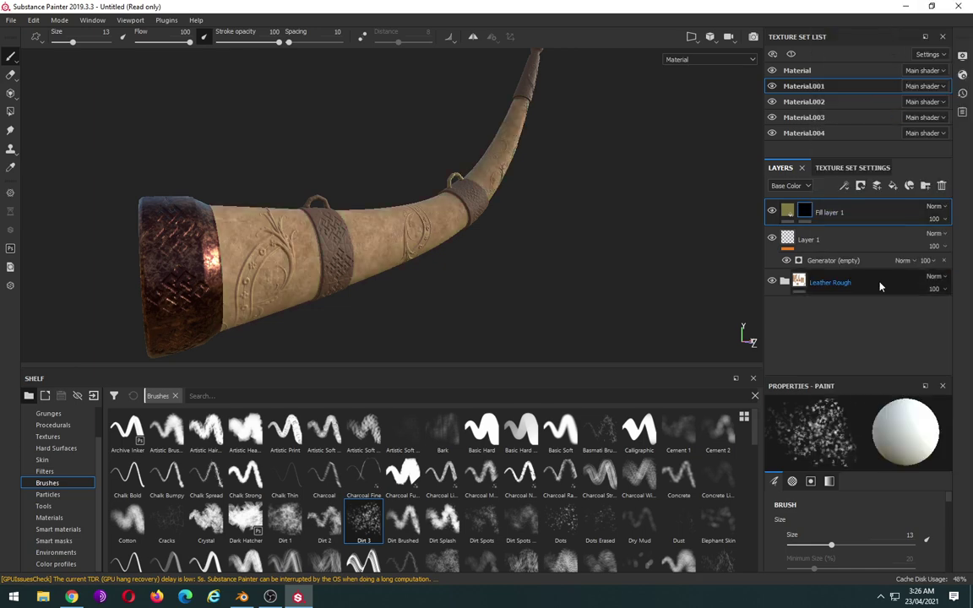
left_click(851, 242)
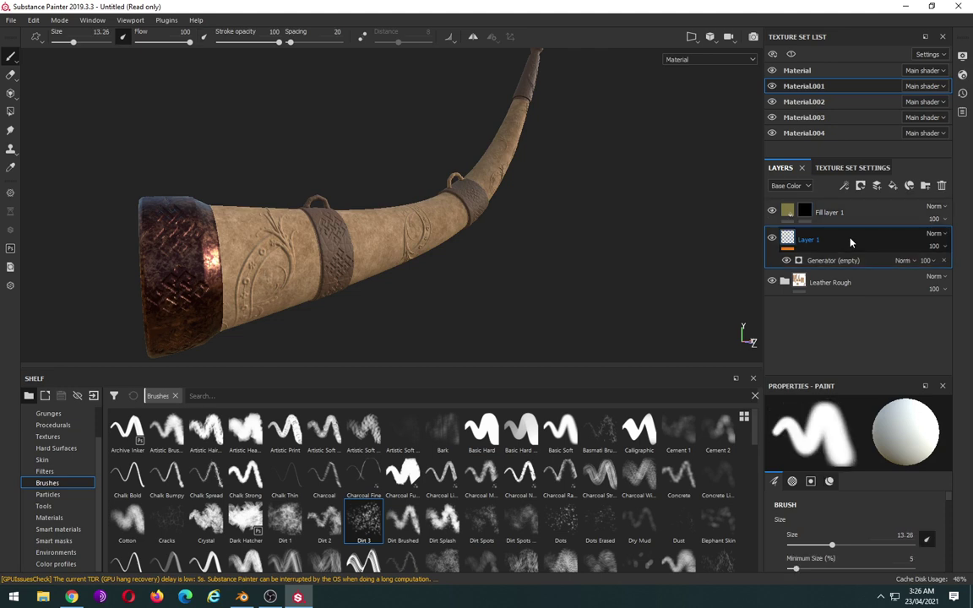
left_click(855, 263)
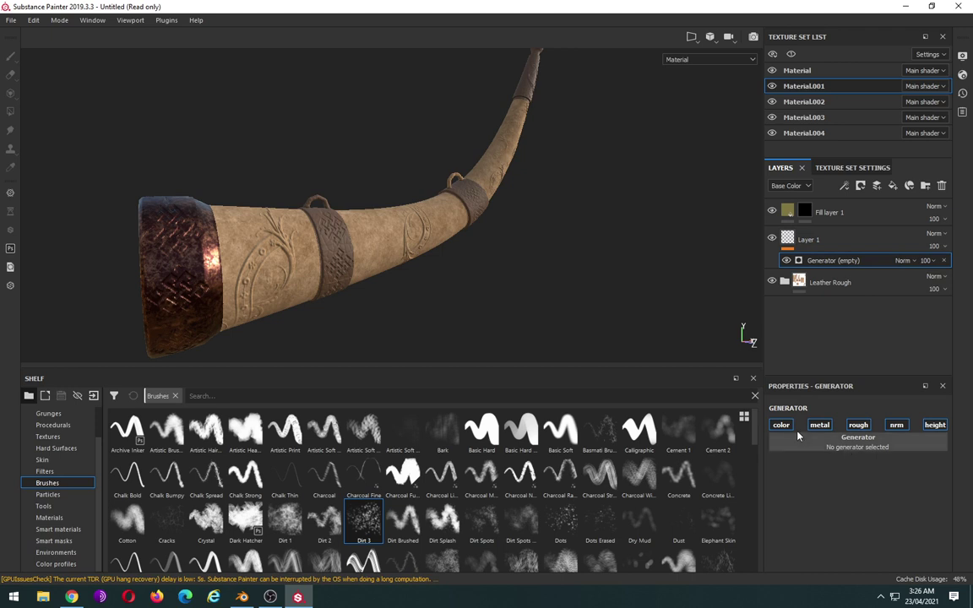
Step: Exclude metallic, roughness and height from Layer 1's generator and make it a Dirt generator
left_click(858, 425)
left_click(934, 425)
left_click(820, 425)
left_click(857, 441)
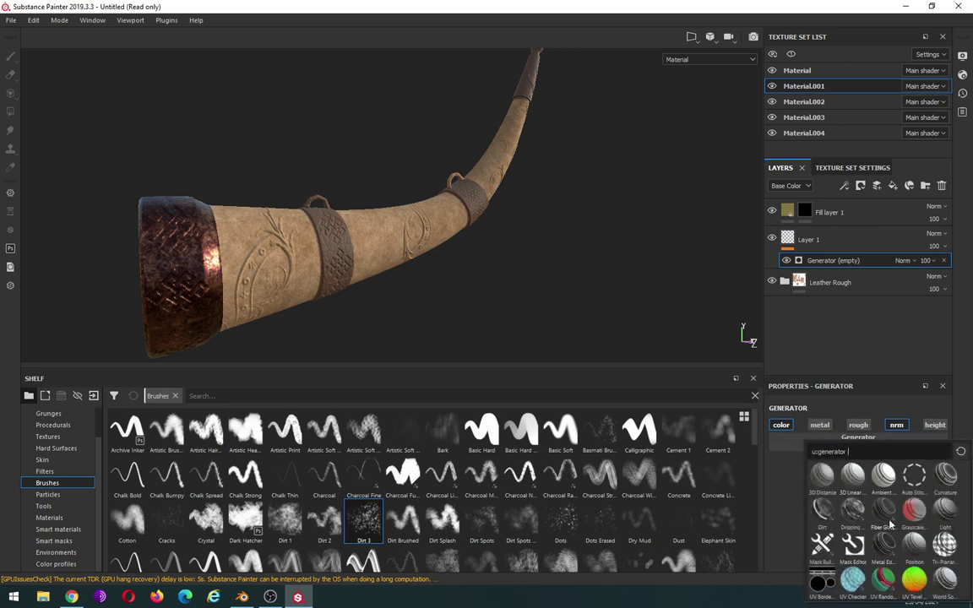
left_click(824, 510)
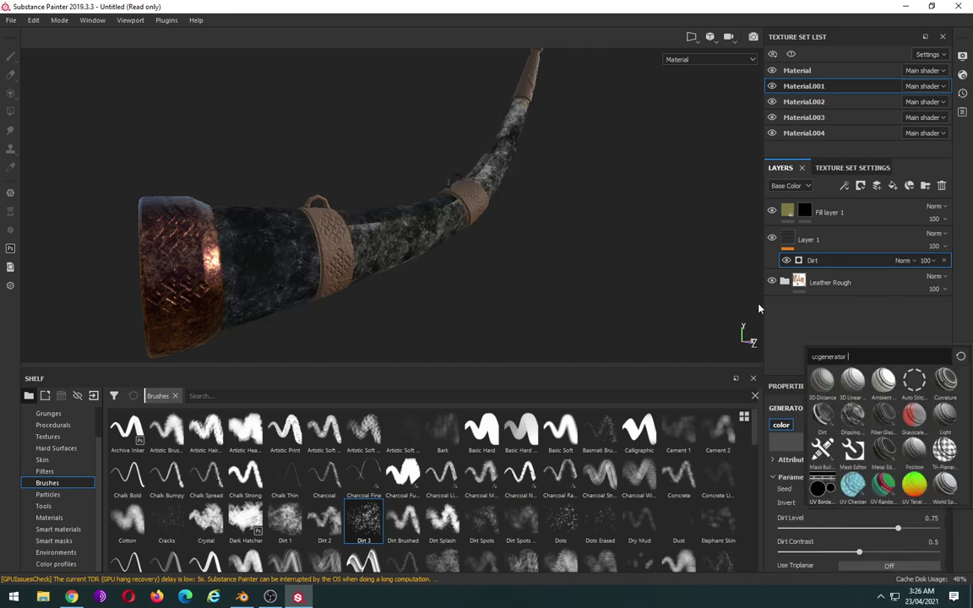
Step: Set the Dirt generator's level to 0.29 and contrast to 0.15
left_click_drag(878, 534, 854, 531)
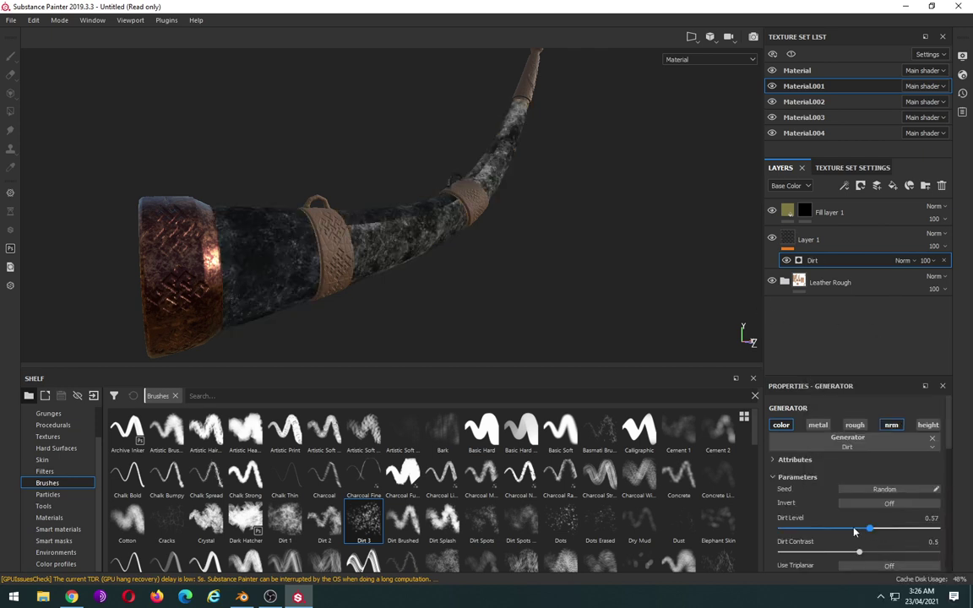
left_click(826, 530)
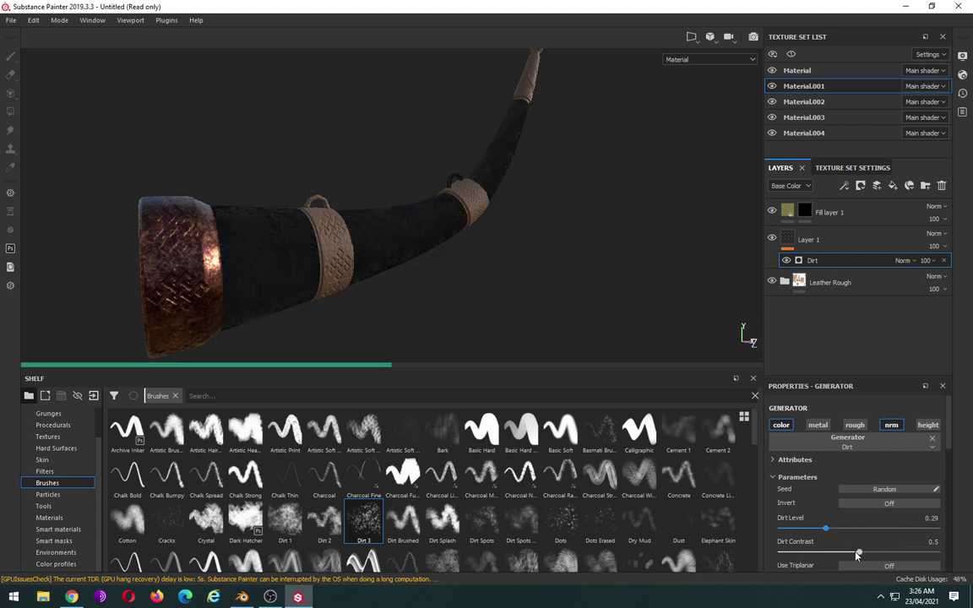
left_click_drag(858, 554, 862, 554)
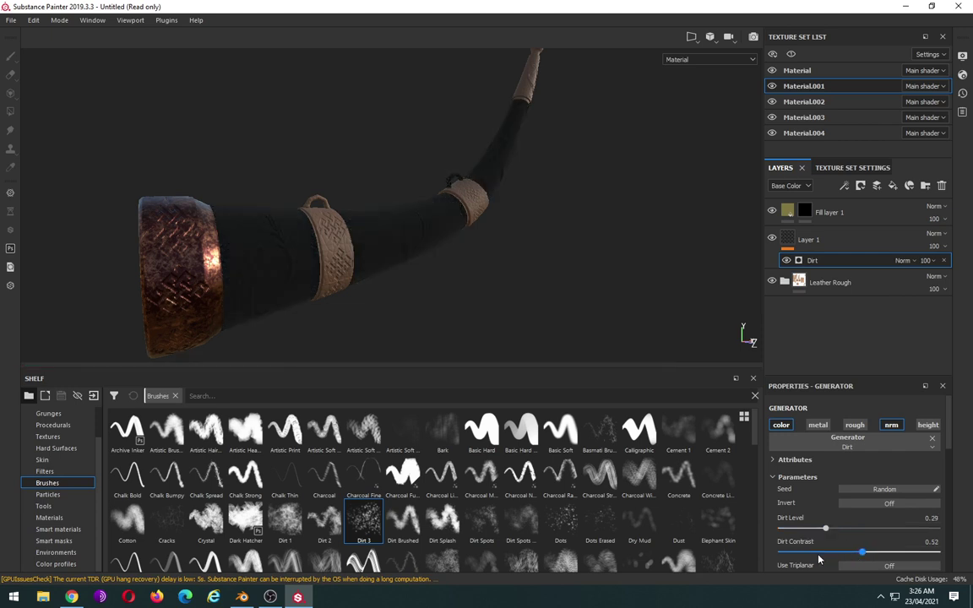
left_click(807, 554)
left_click_drag(806, 555, 805, 556)
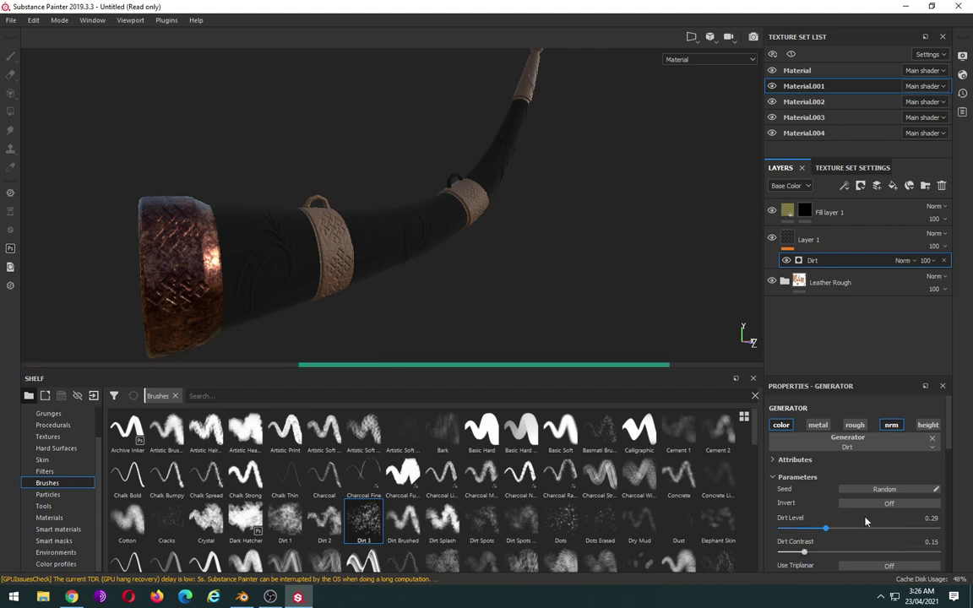
scroll(866, 507, "down", 5)
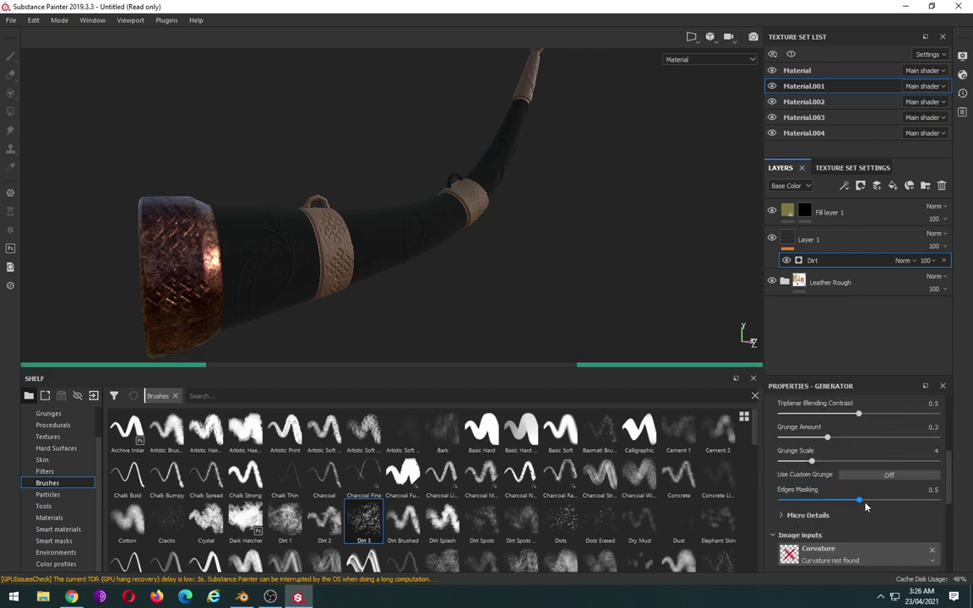
scroll(866, 507, "up", 2)
scroll(866, 507, "up", 4)
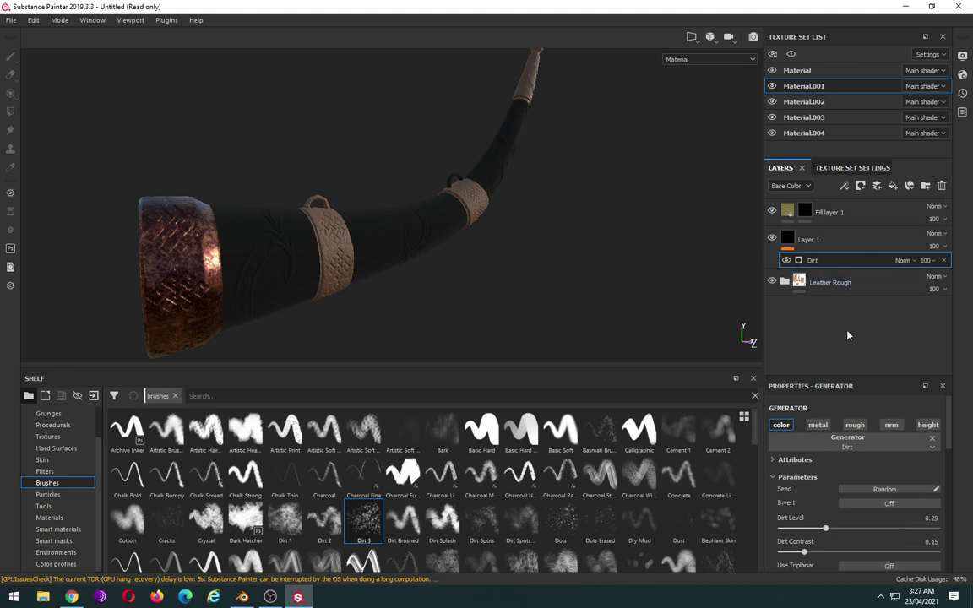
left_click(843, 282)
left_click(840, 262)
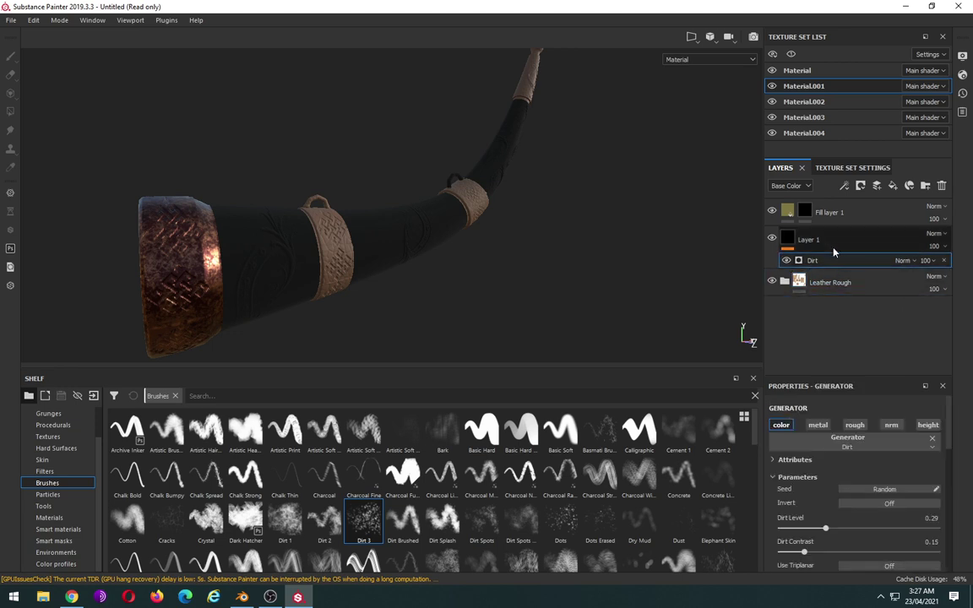
left_click(834, 248)
Step: Delete Layer 1, then try a Fill effect on the olive fill's mask and remove it
left_click(943, 185)
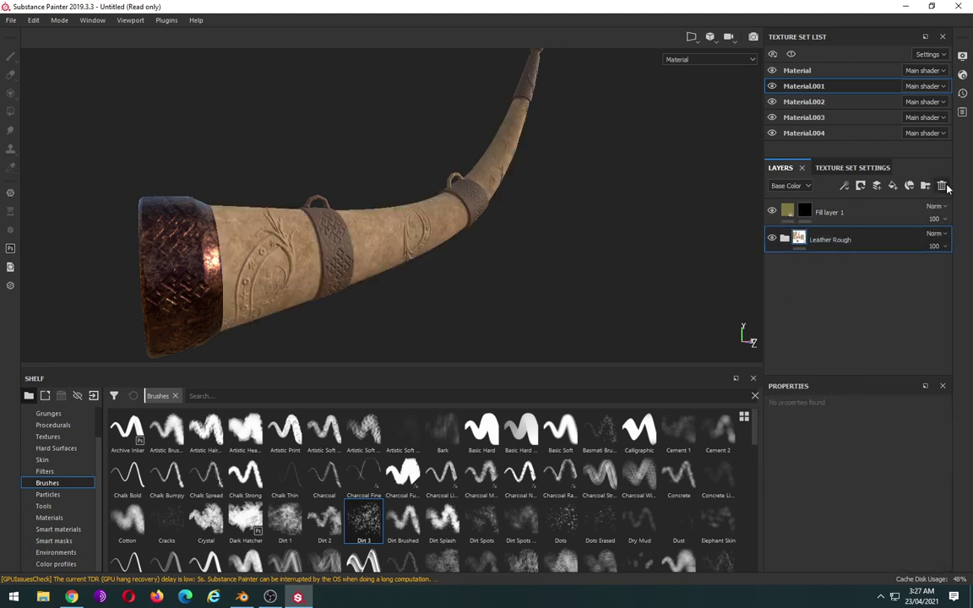
left_click(843, 214)
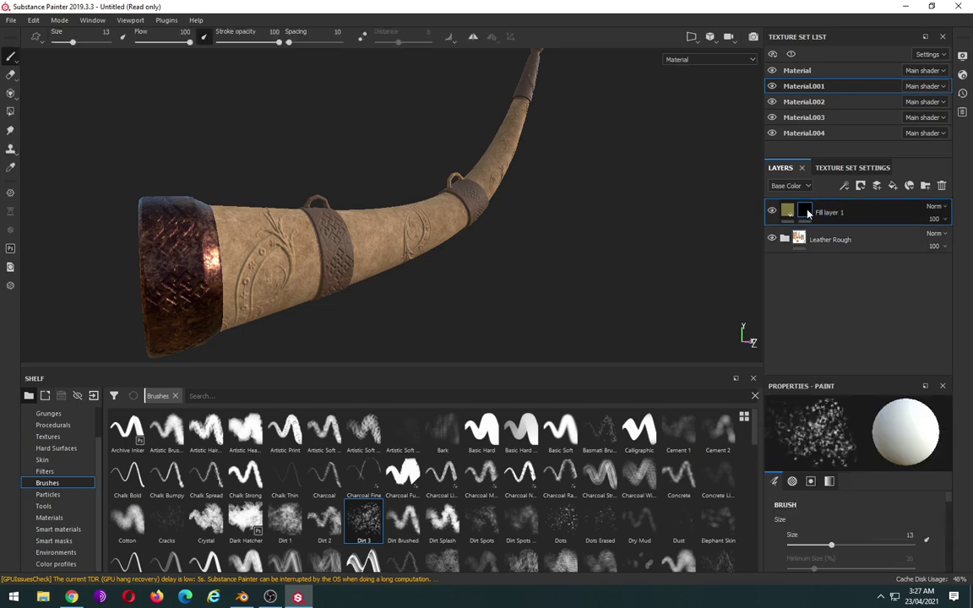
right_click(875, 213)
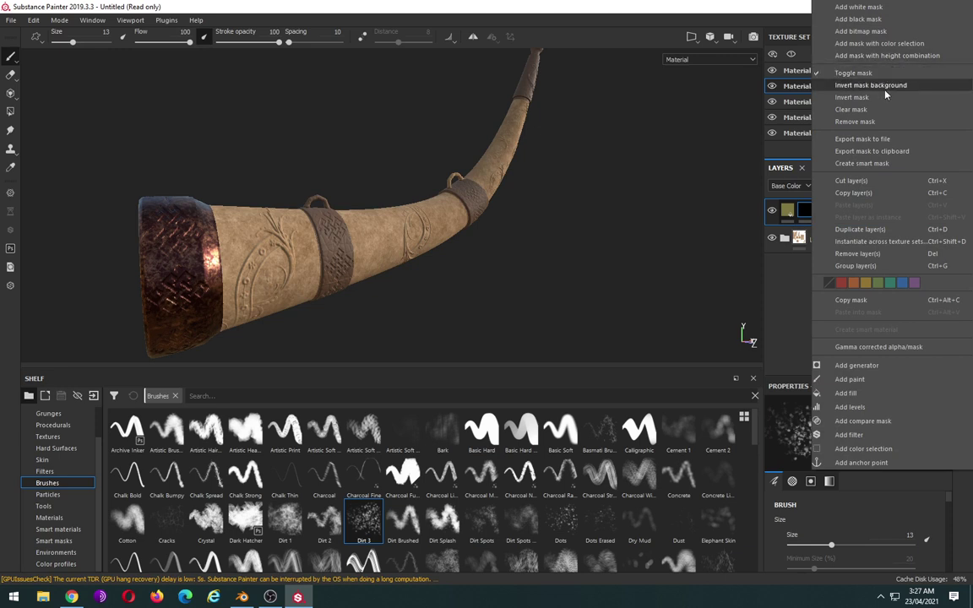
left_click(897, 395)
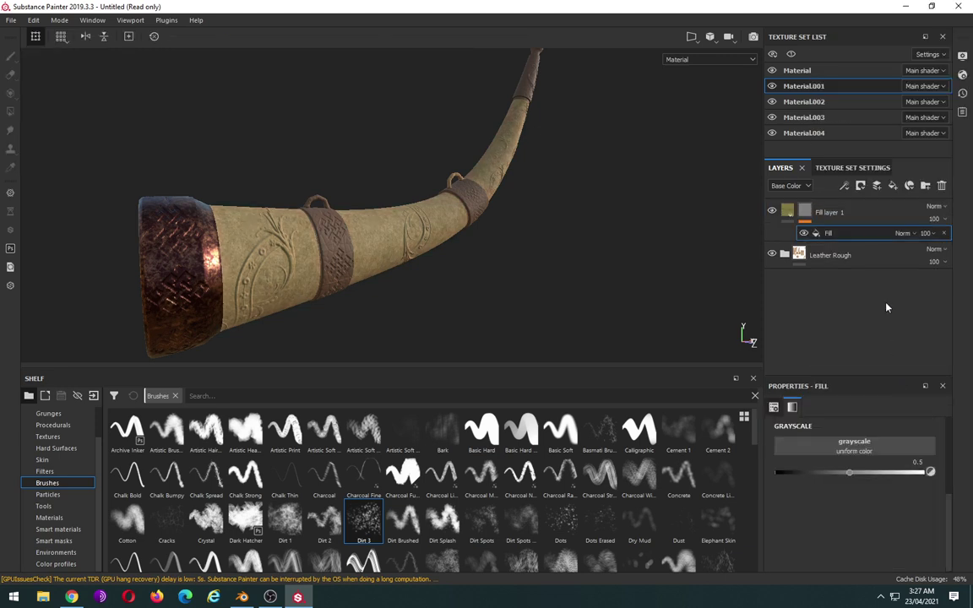
left_click(882, 453)
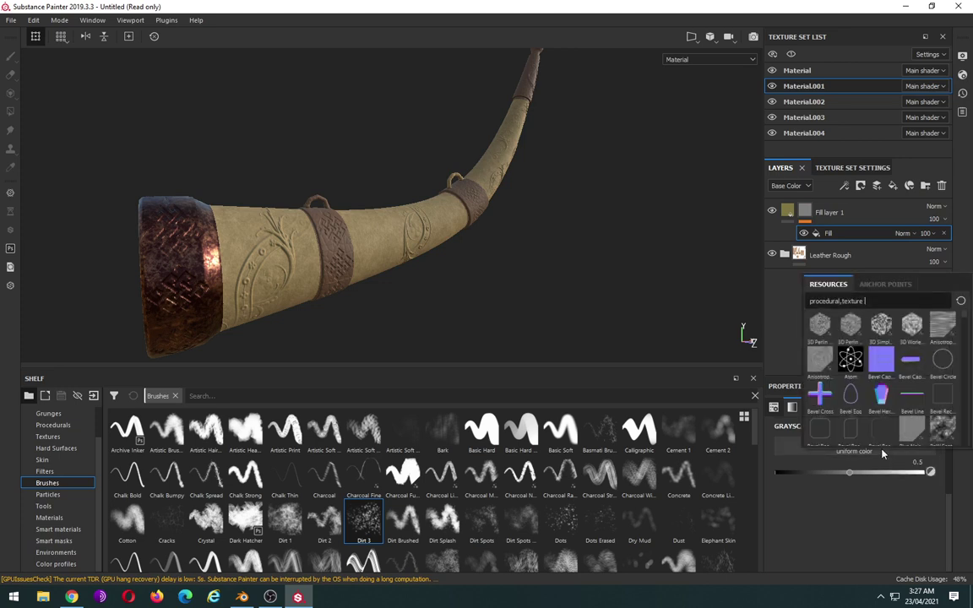
left_click(886, 519)
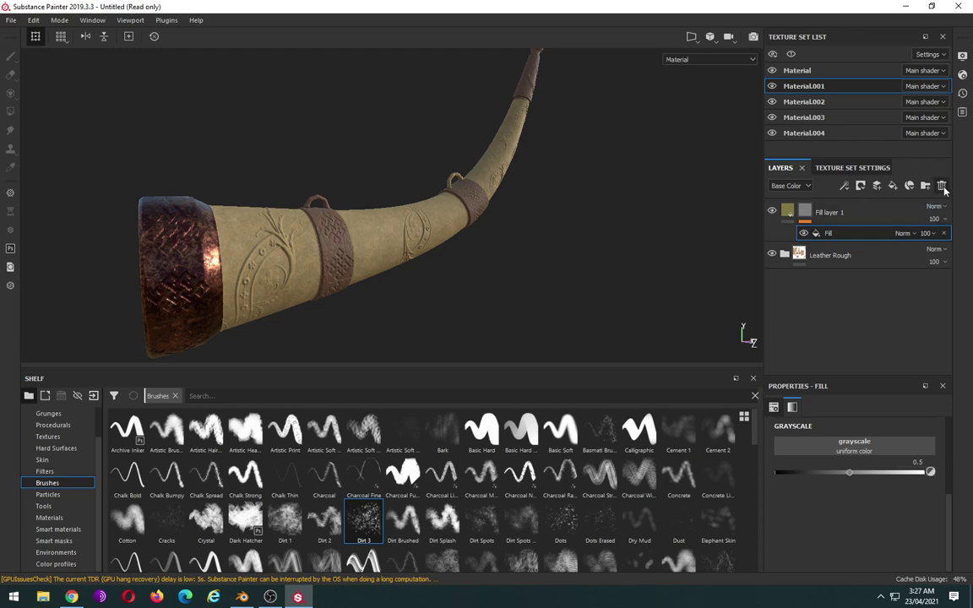
left_click(803, 212)
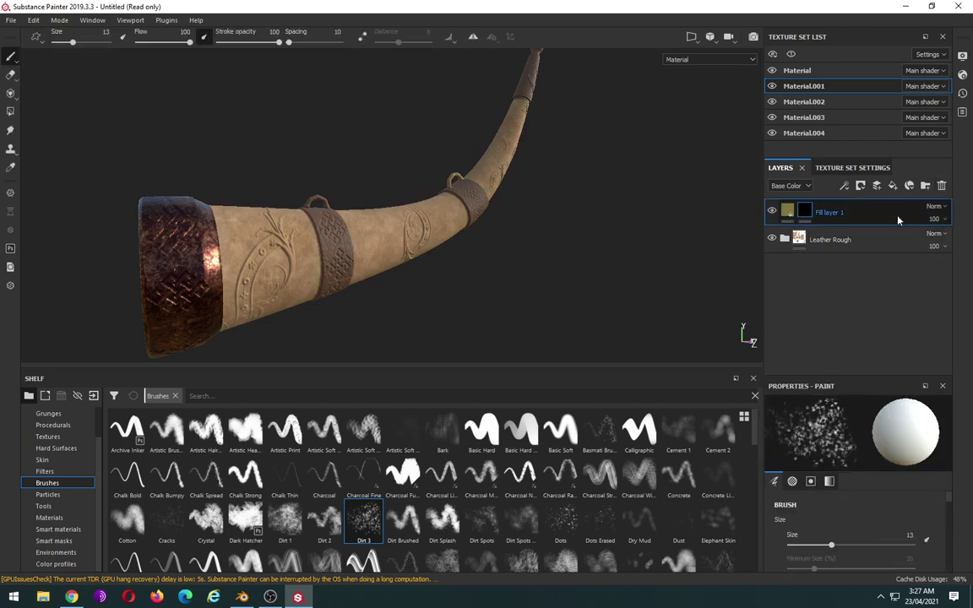
Step: Add a Paint effect to the fill layer's mask with an empty generator above it
right_click(809, 209)
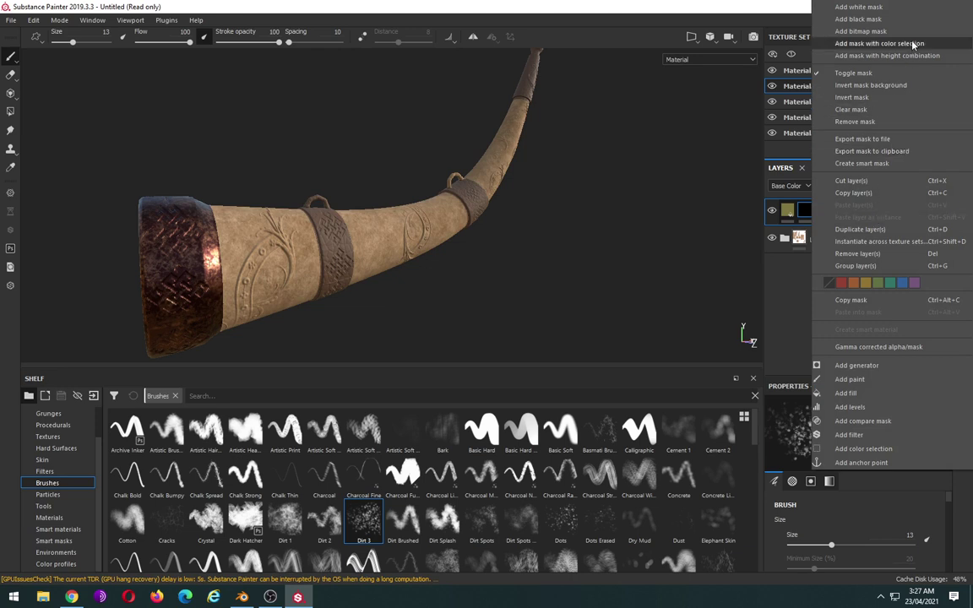
left_click(905, 386)
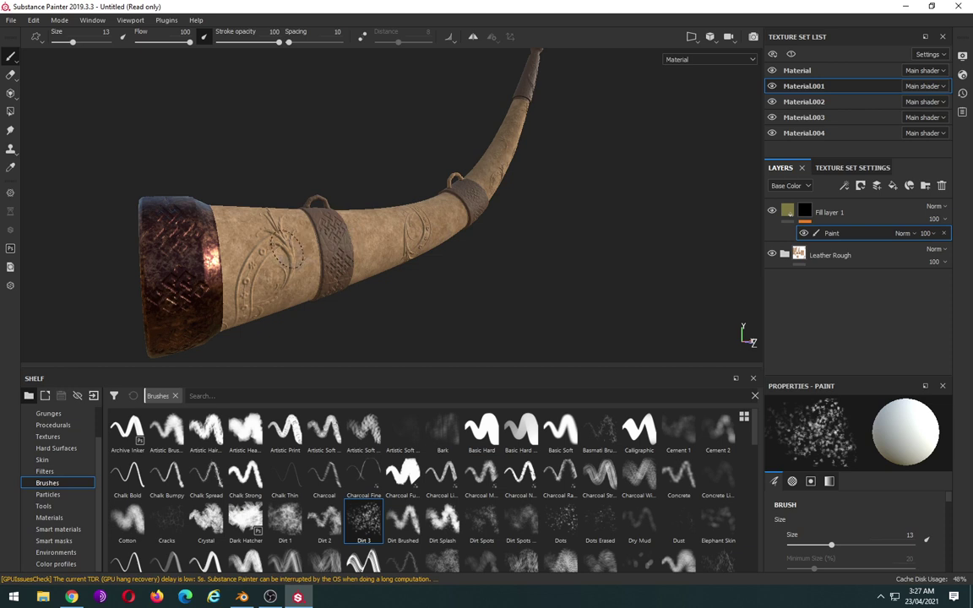
right_click(853, 235)
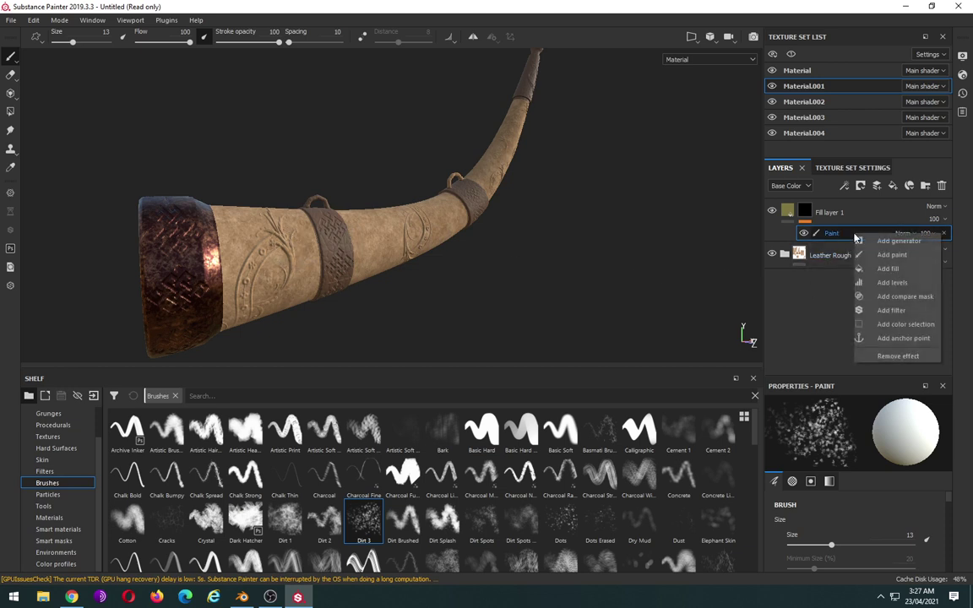
left_click(884, 242)
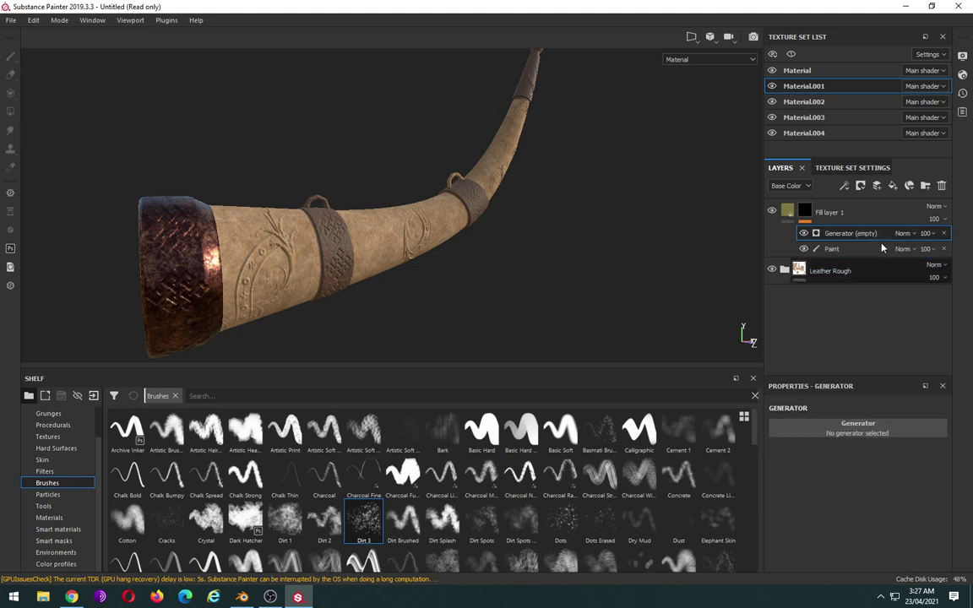
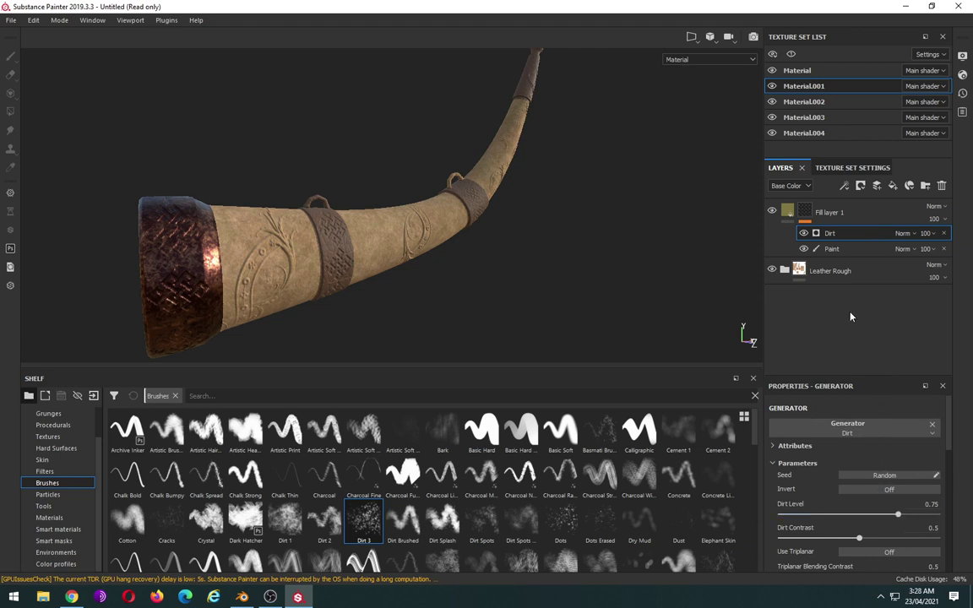
Step: With the Dirt 1 brush, drop the Edges Uber smart mask onto Fill layer 1's Paint effect
left_click(285, 518)
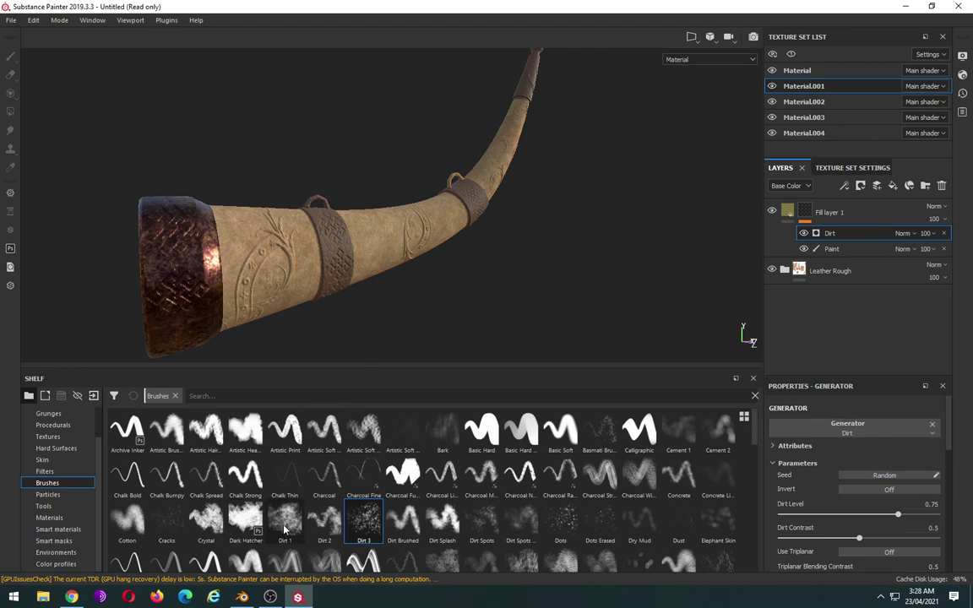
left_click(837, 249)
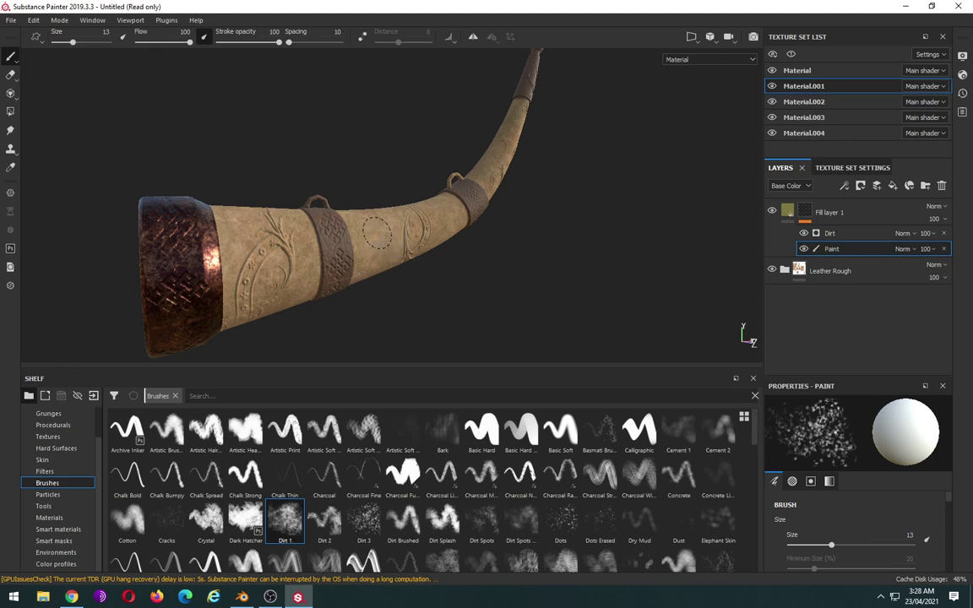
left_click(73, 542)
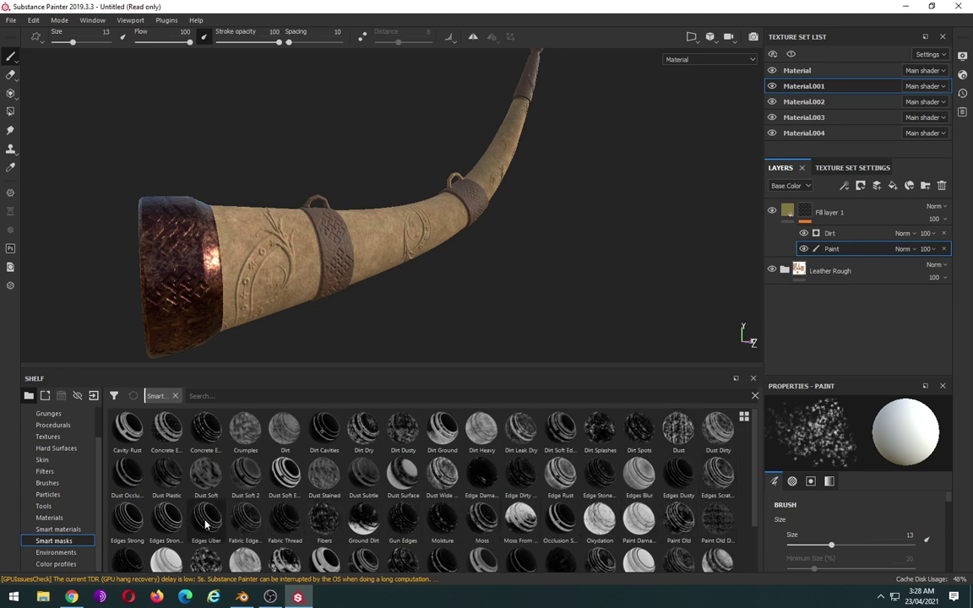
left_click_drag(211, 524, 810, 212)
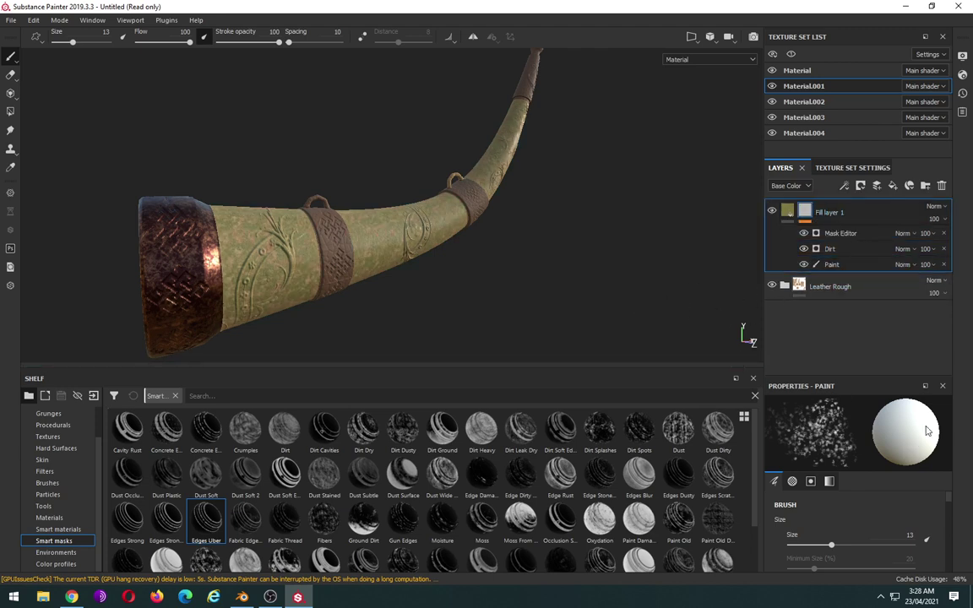
Step: Reduce the brush size to 12.56
scroll(879, 524, "down", 2)
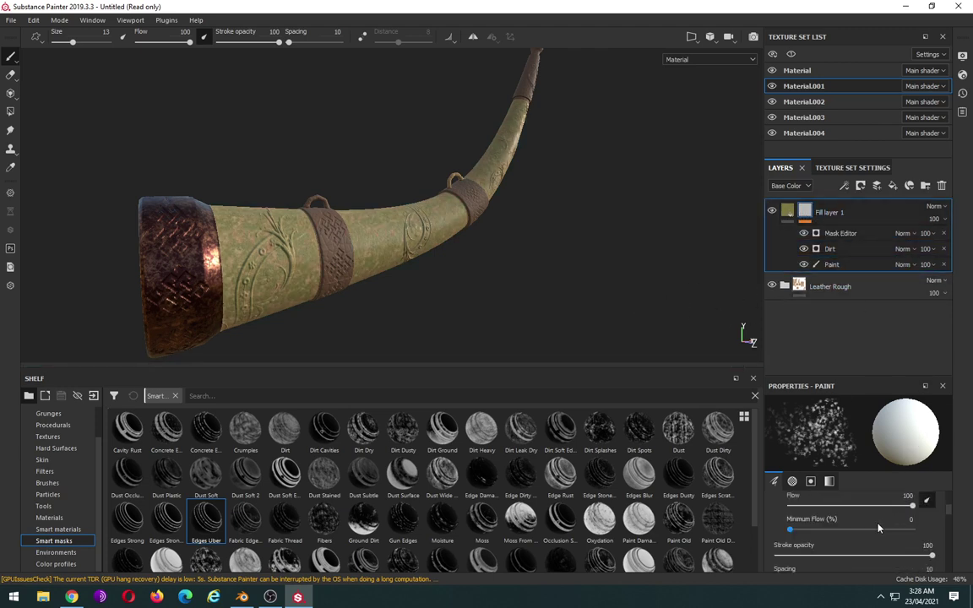
scroll(845, 532, "up", 2)
left_click_drag(831, 548, 831, 546)
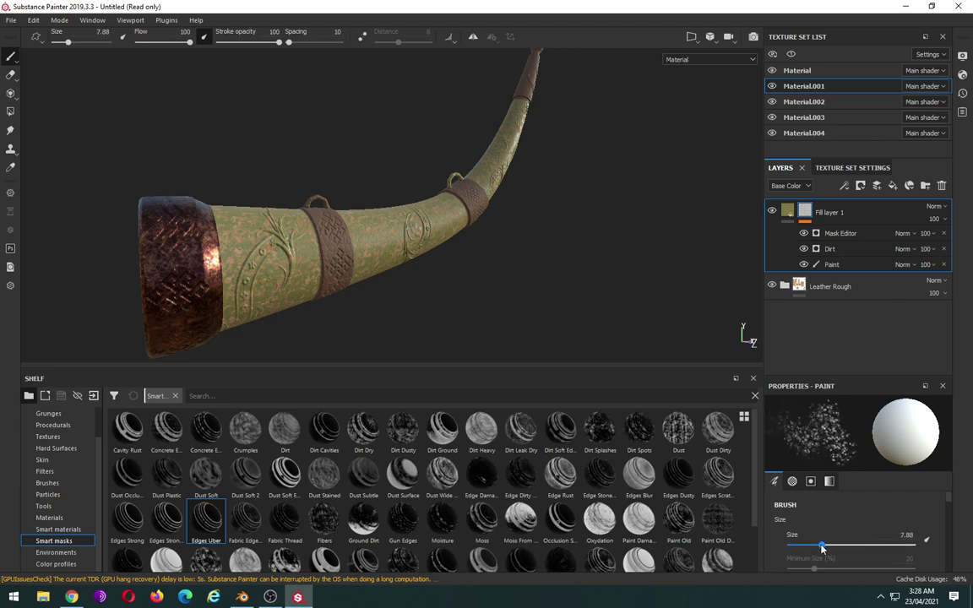
Step: Tone down the Edges Uber mask with Global Balance about 0.39 and Global Blur 2.08
left_click(843, 241)
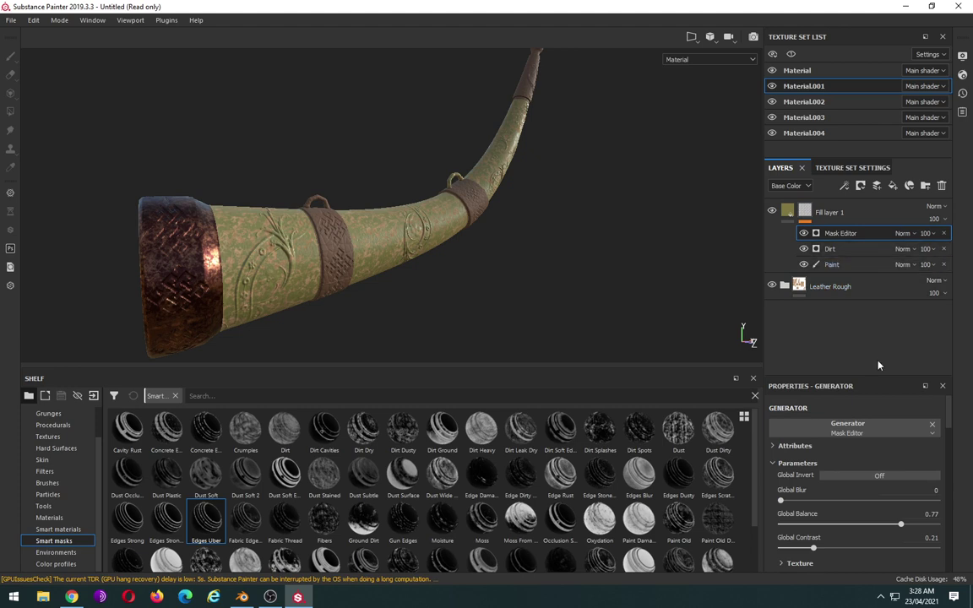
left_click_drag(878, 526, 864, 531)
left_click(833, 526)
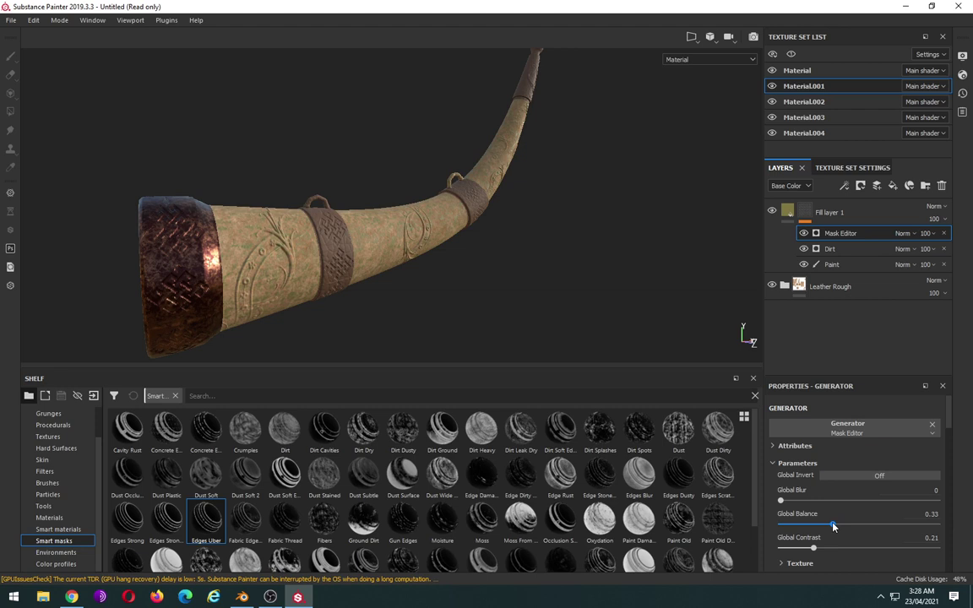
scroll(874, 518, "down", 3)
scroll(874, 519, "up", 3)
left_click_drag(781, 501, 853, 502)
mouse_move(835, 525)
left_mouse_down()
mouse_move(861, 525)
mouse_move(841, 530)
left_mouse_up()
Step: Reframe the horn and review the Dirt generator settings on Fill layer 1's mask
middle_click_drag(582, 269, 598, 292)
left_click_drag(598, 292, 533, 230, "alt")
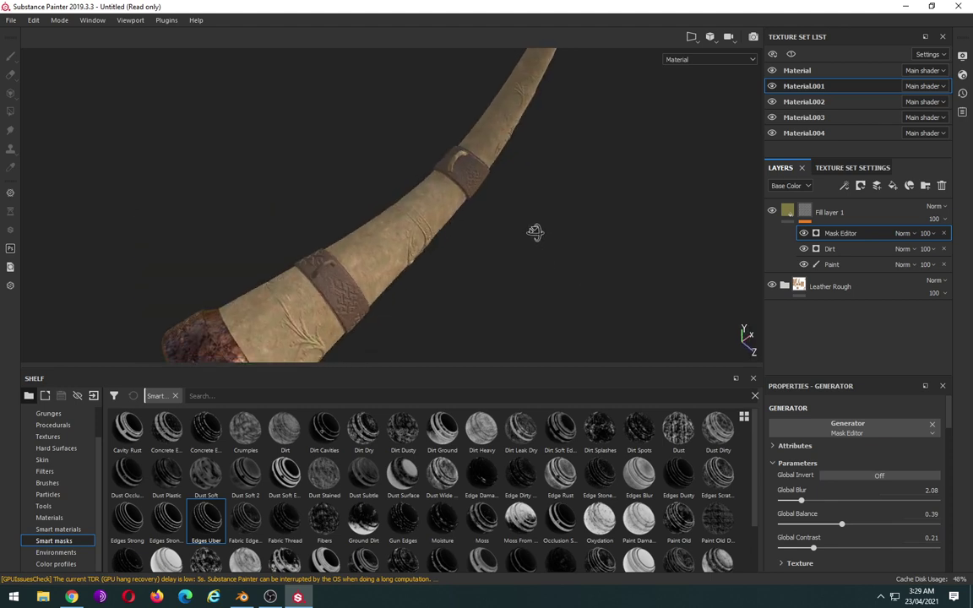
scroll(532, 226, "down", 3)
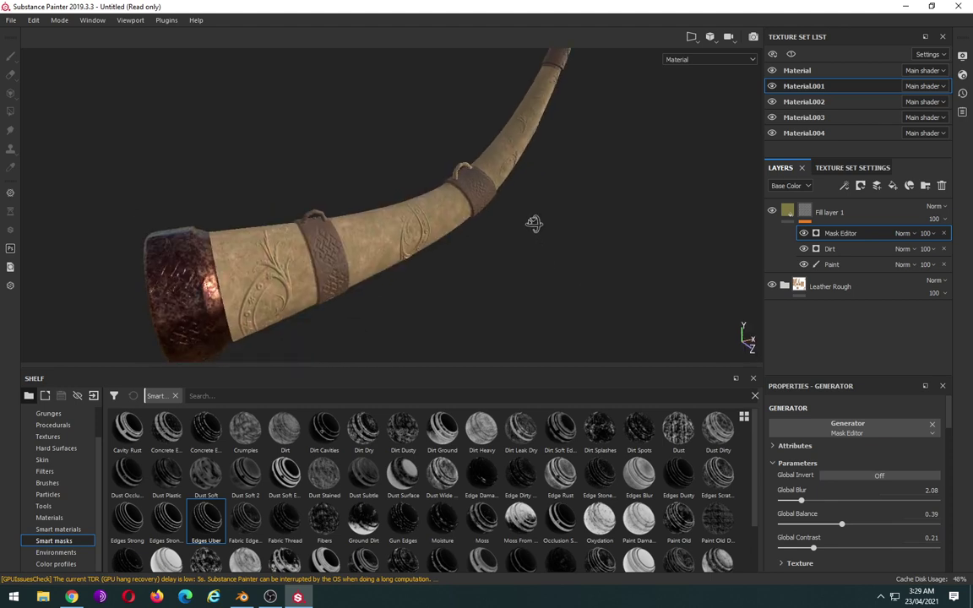
left_click(807, 213)
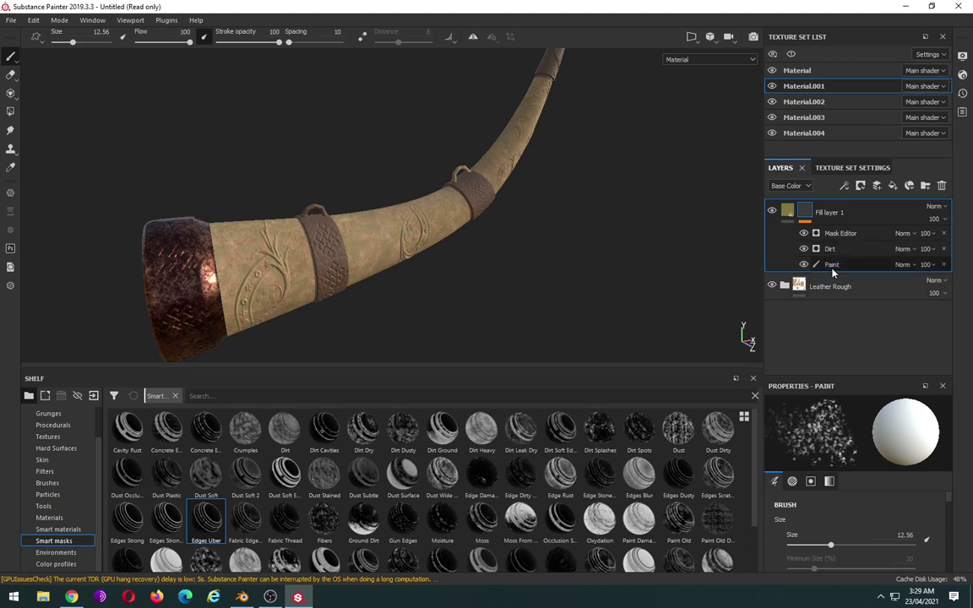
left_click(858, 267)
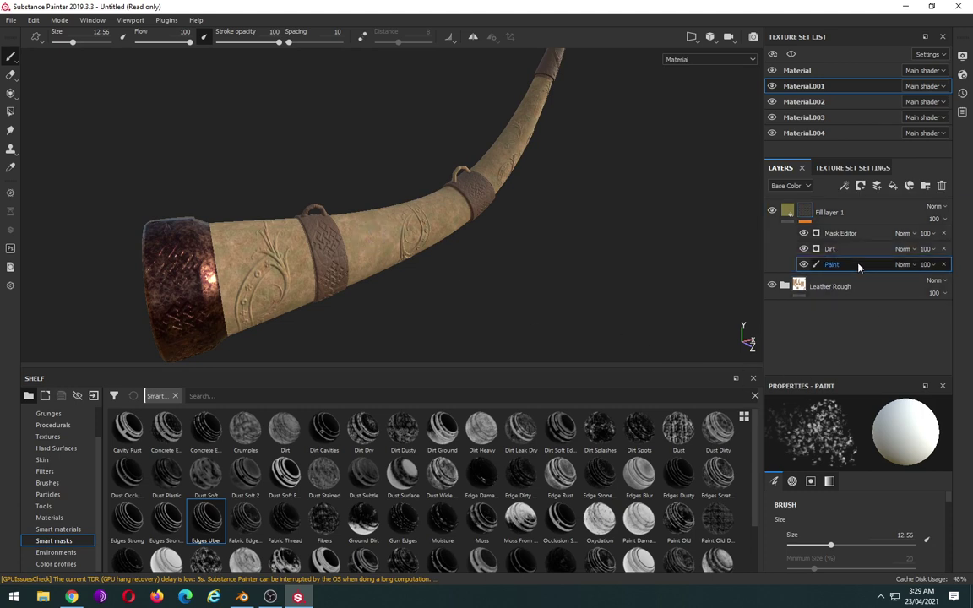
left_click(856, 250)
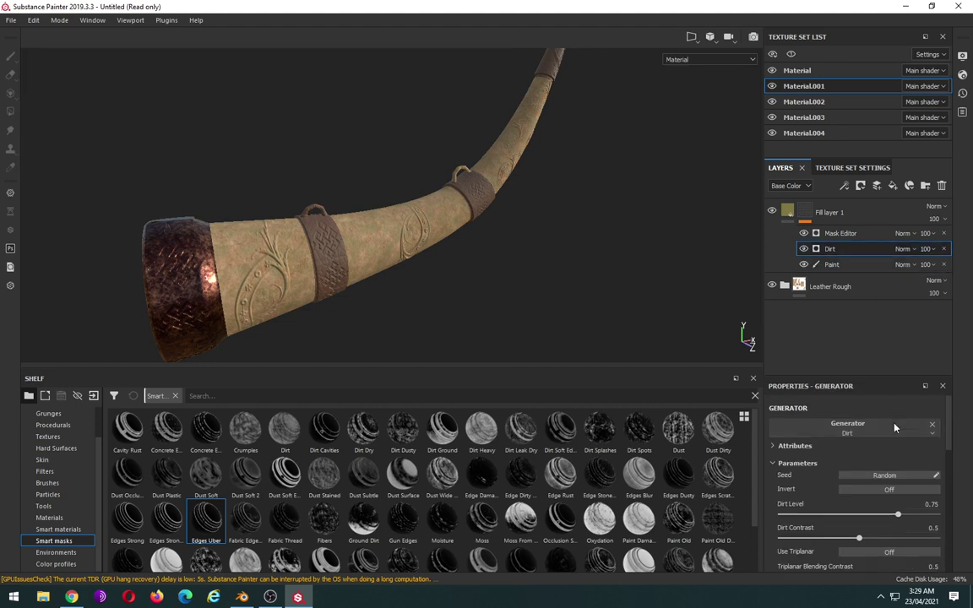
scroll(896, 429, "down", 3)
scroll(899, 439, "down", 2)
scroll(899, 439, "down", 2)
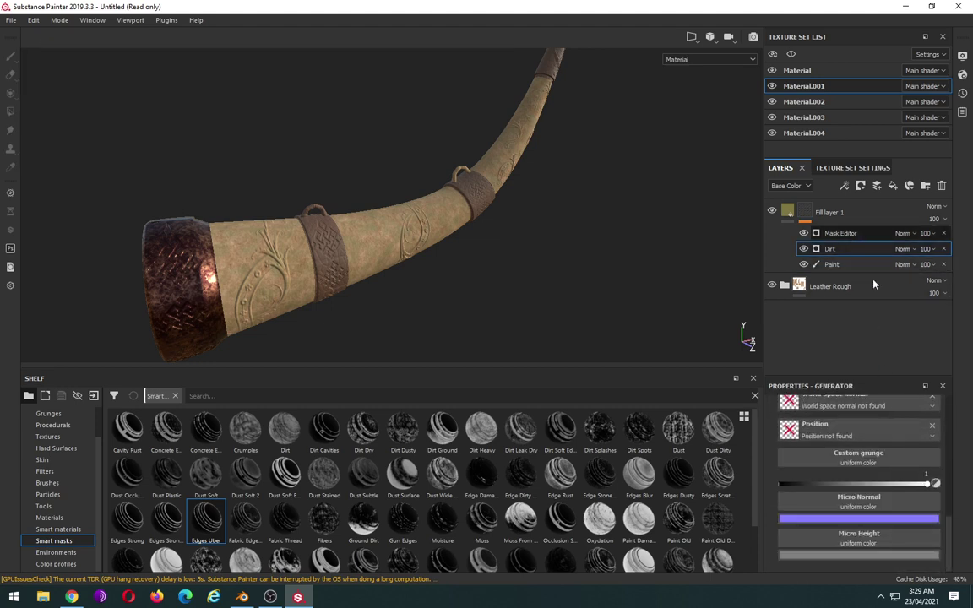
Step: Leave the Mask Editor's texture input unchanged and add a new fill layer on top
left_click(854, 233)
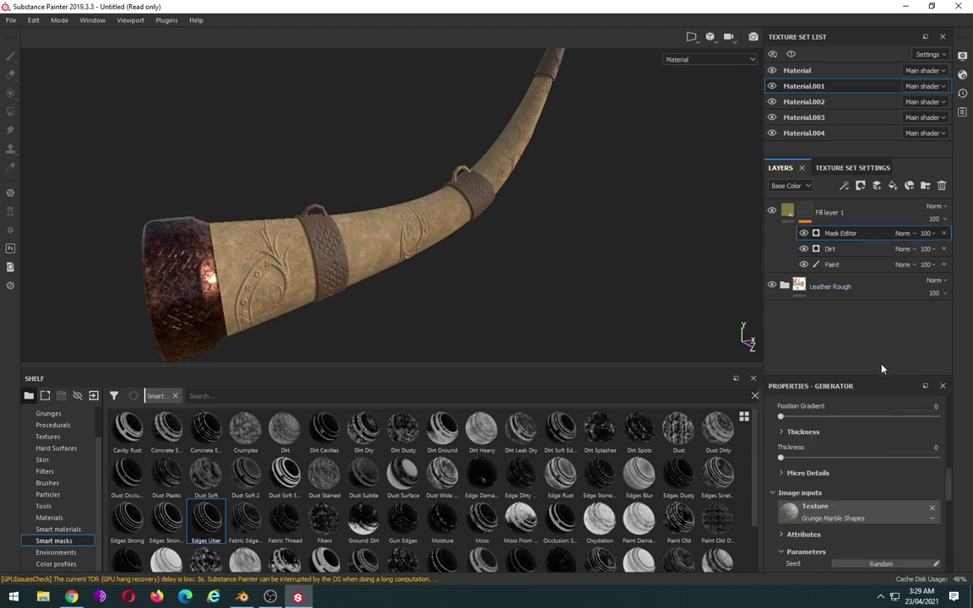
left_click(874, 519)
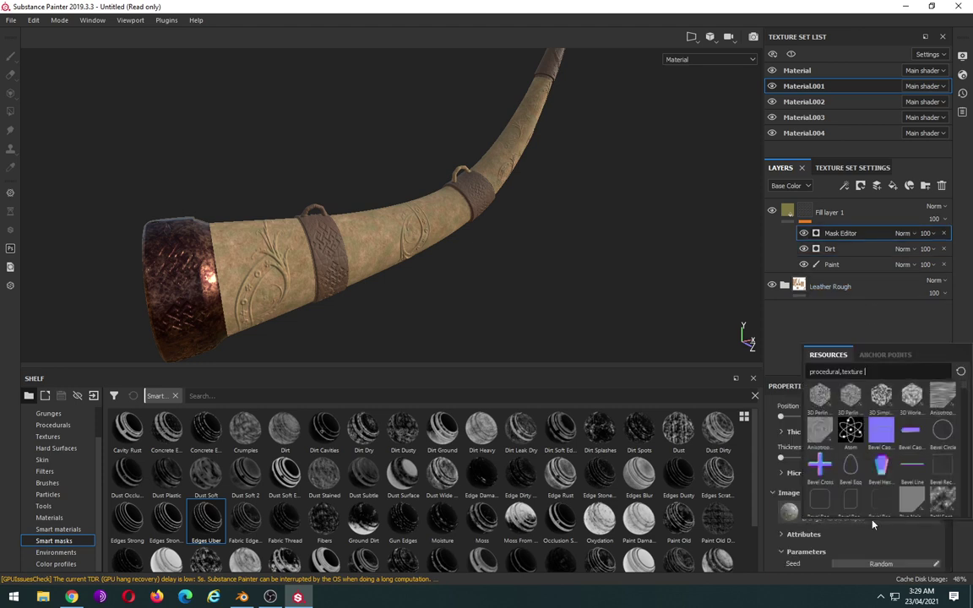
left_click(876, 529)
left_click(835, 267)
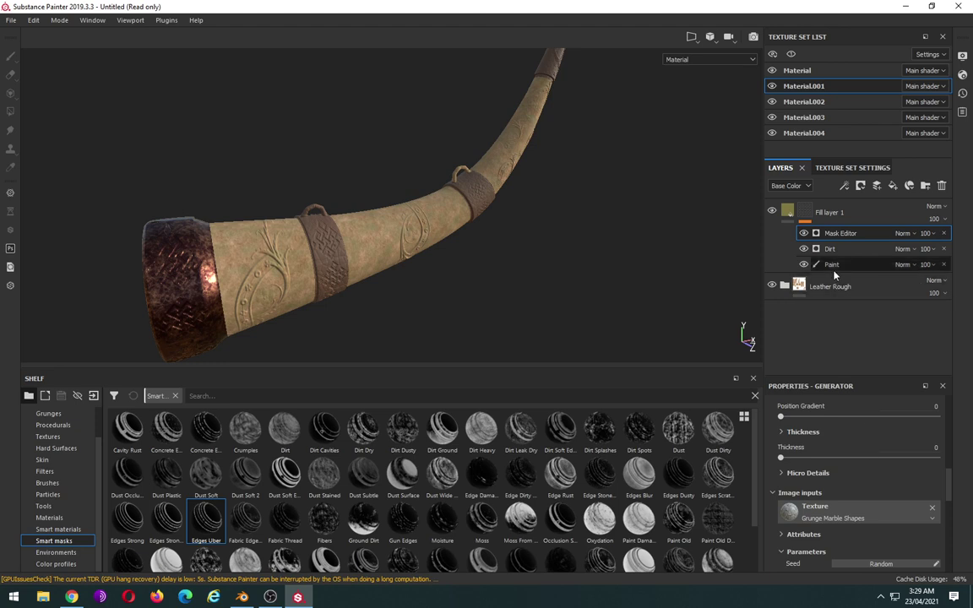
left_click(898, 188)
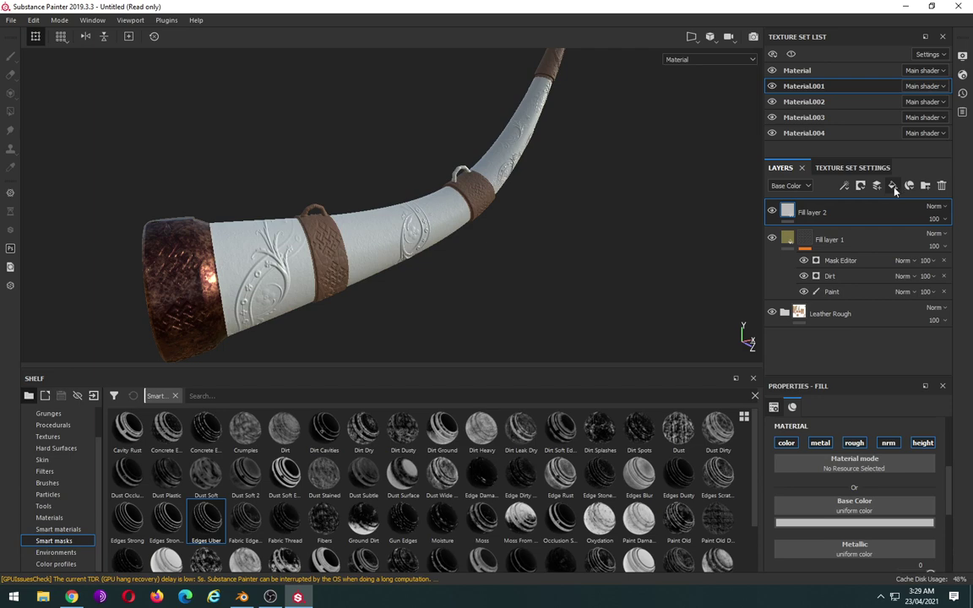
Step: Give Fill layer 2 a black mask and add the Rust Fine material at the top of the stack
right_click(832, 214)
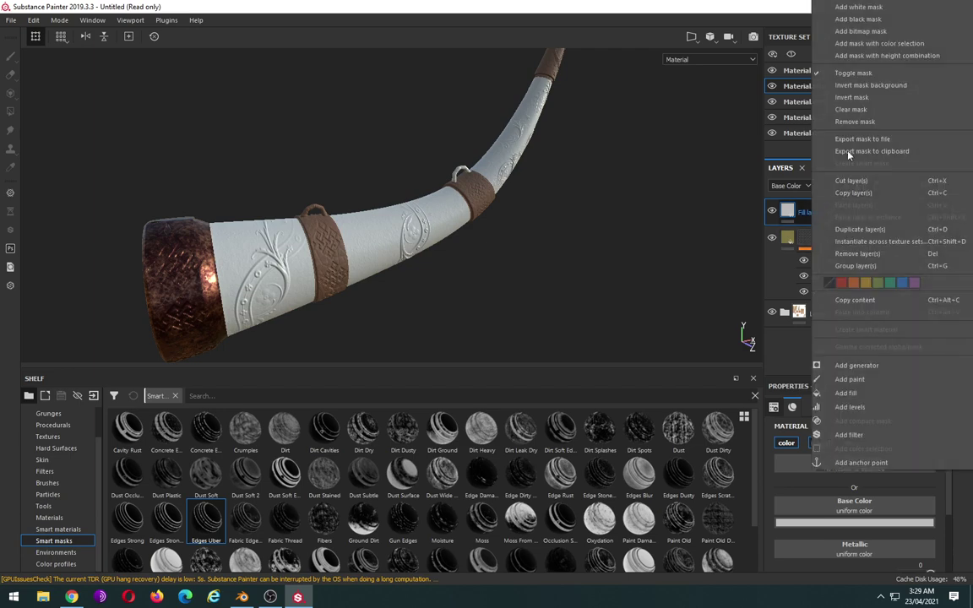
left_click(858, 19)
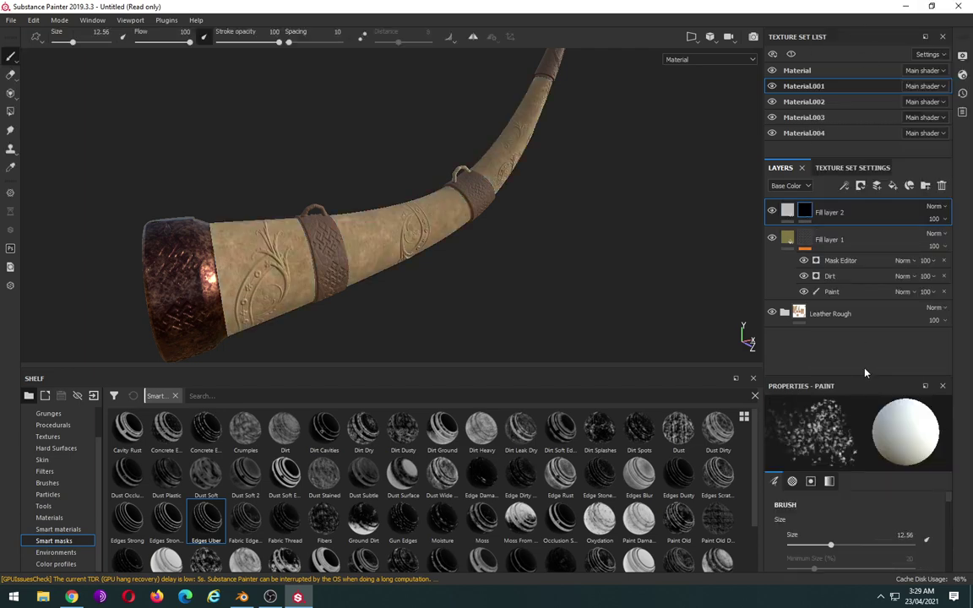
left_click(61, 517)
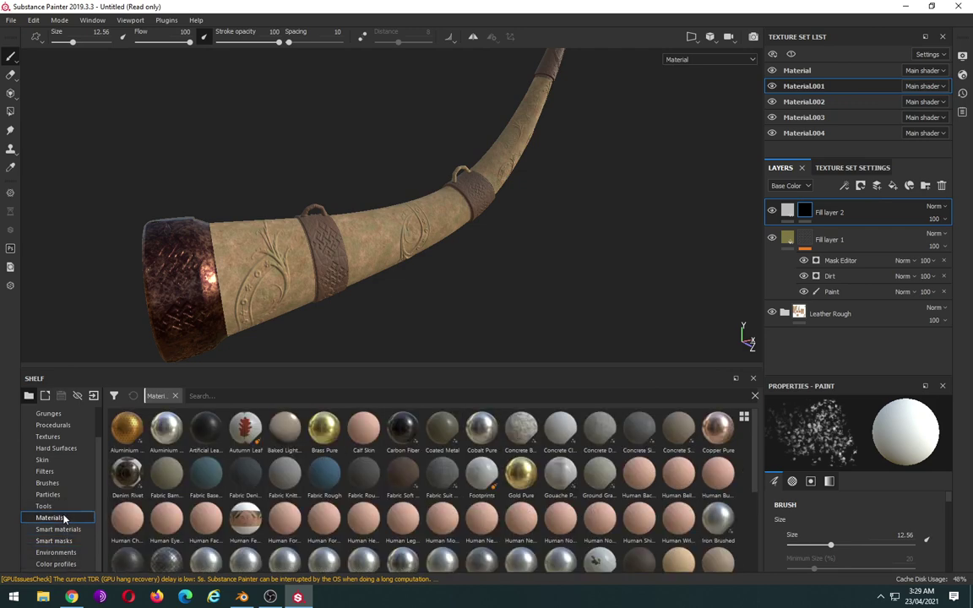
scroll(442, 481, "down", 3)
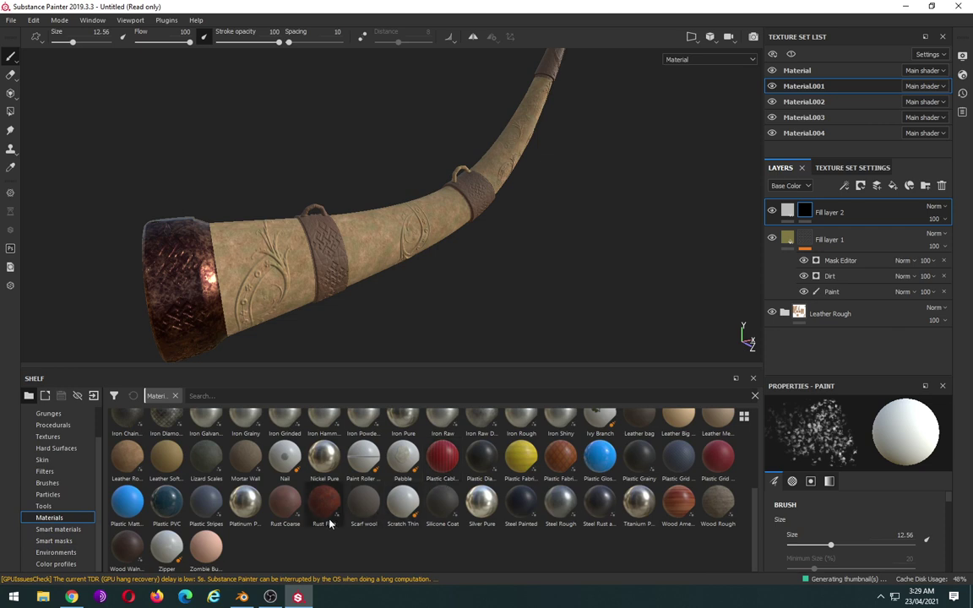
mouse_move(324, 502)
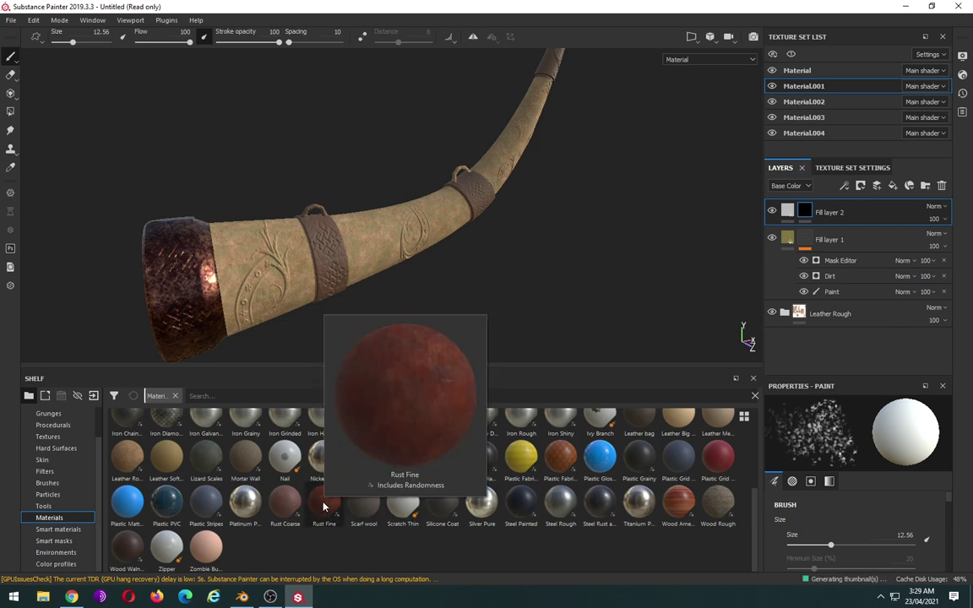
mouse_move(324, 506)
left_mouse_down()
mouse_move(805, 212)
mouse_move(762, 219)
left_mouse_up()
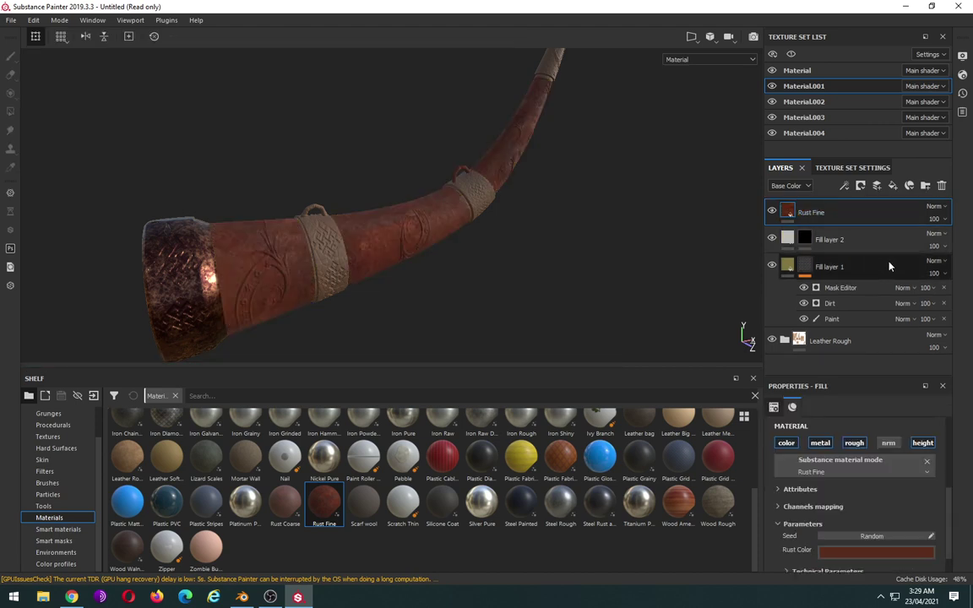
left_click_drag(853, 214, 858, 253)
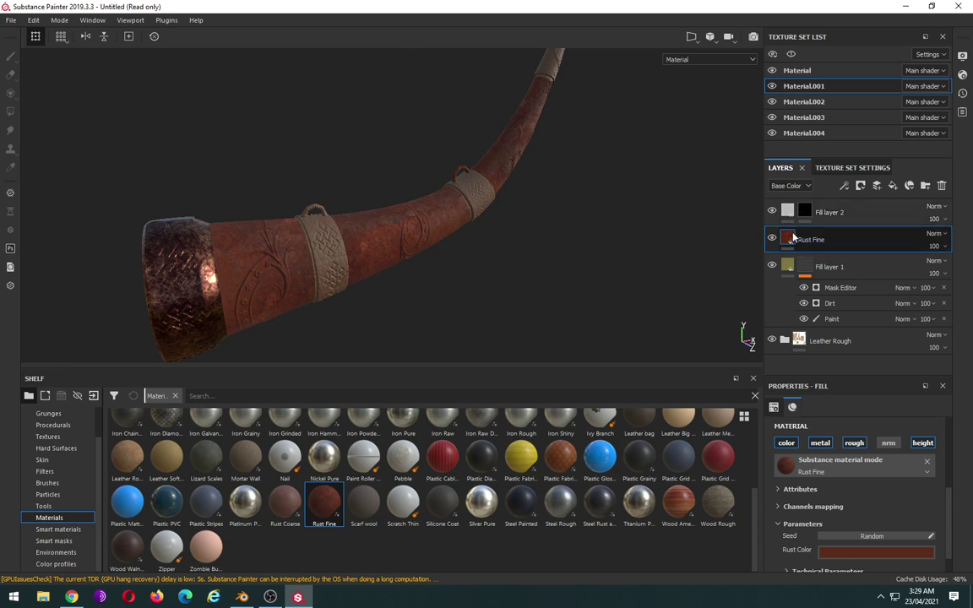
left_click_drag(799, 240, 809, 213)
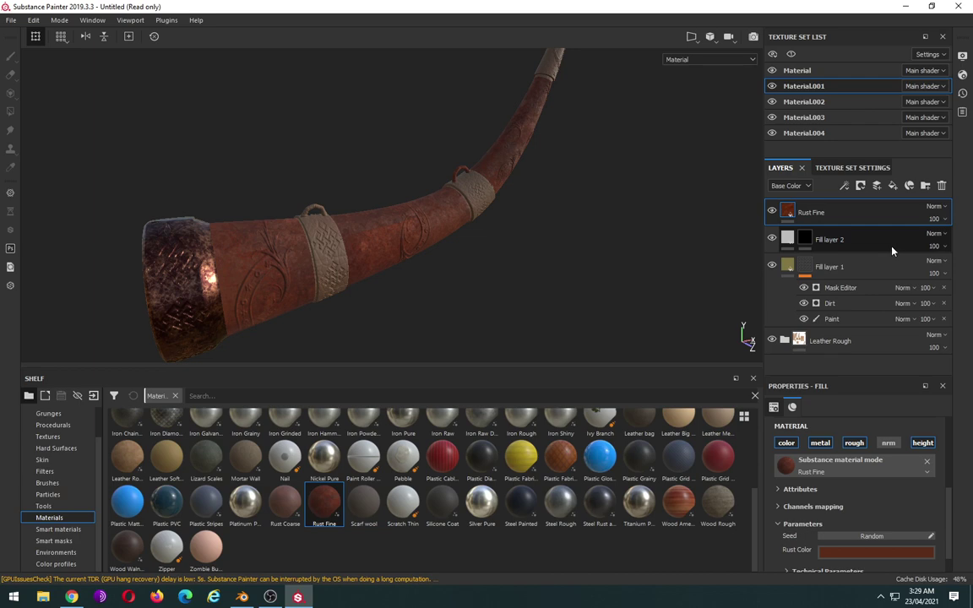
Step: Delete Fill layer 2 and give the Rust Fine layer a black mask
left_click(889, 248)
key("Delete")
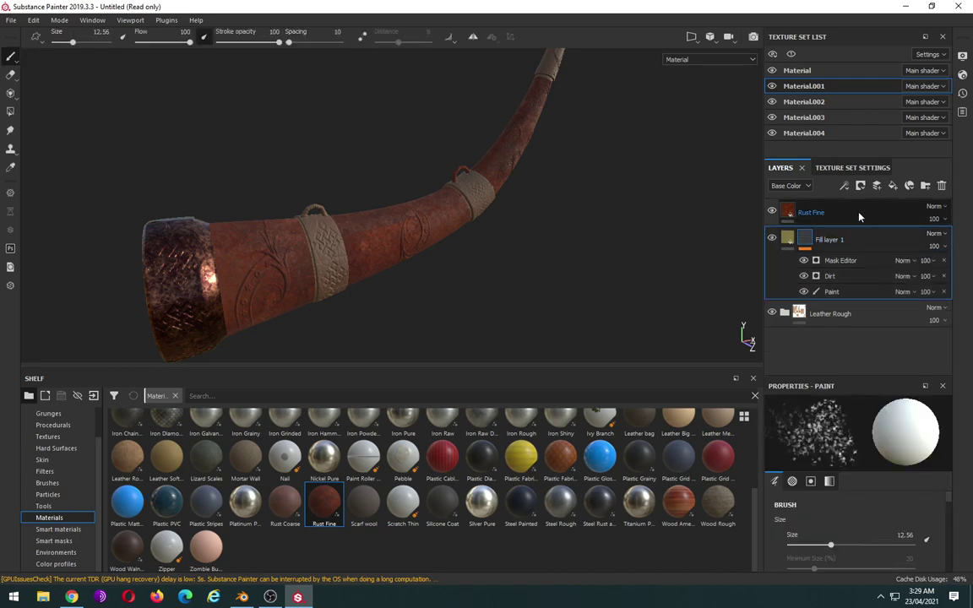
left_click(859, 215)
right_click(858, 216)
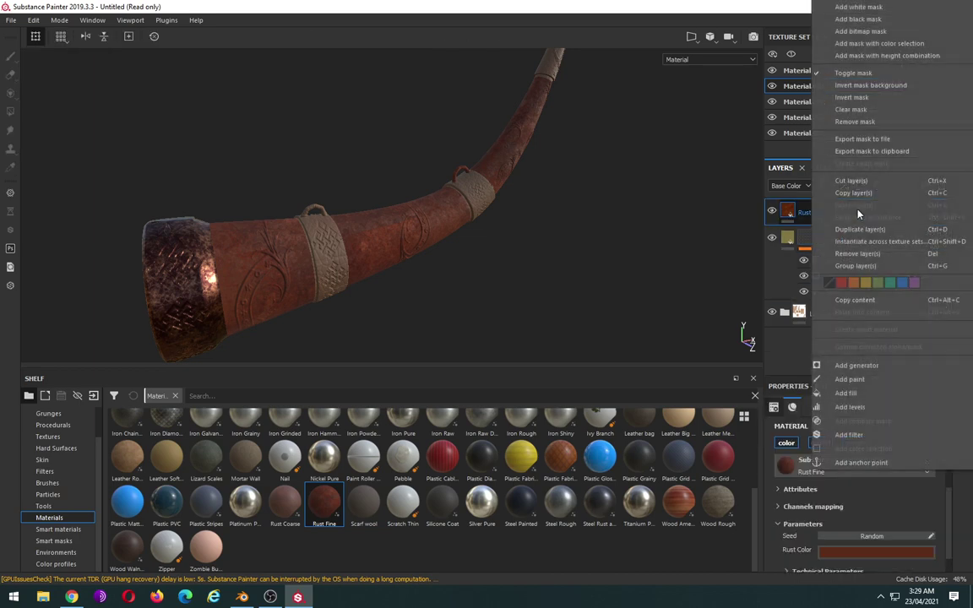
left_click(859, 18)
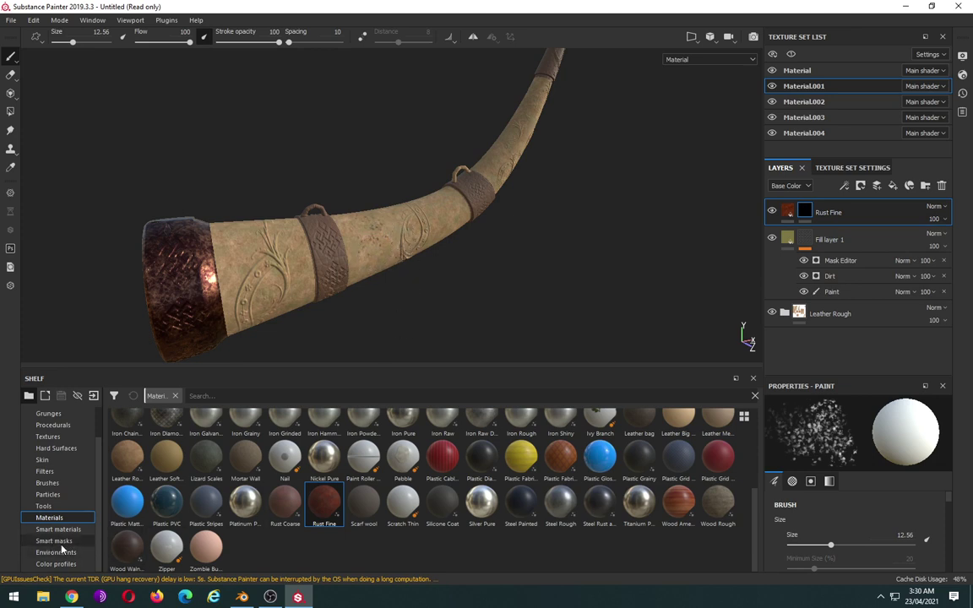
Step: Paint dirt speckles onto the horn's side with the Dirt 3 brush
left_click(49, 483)
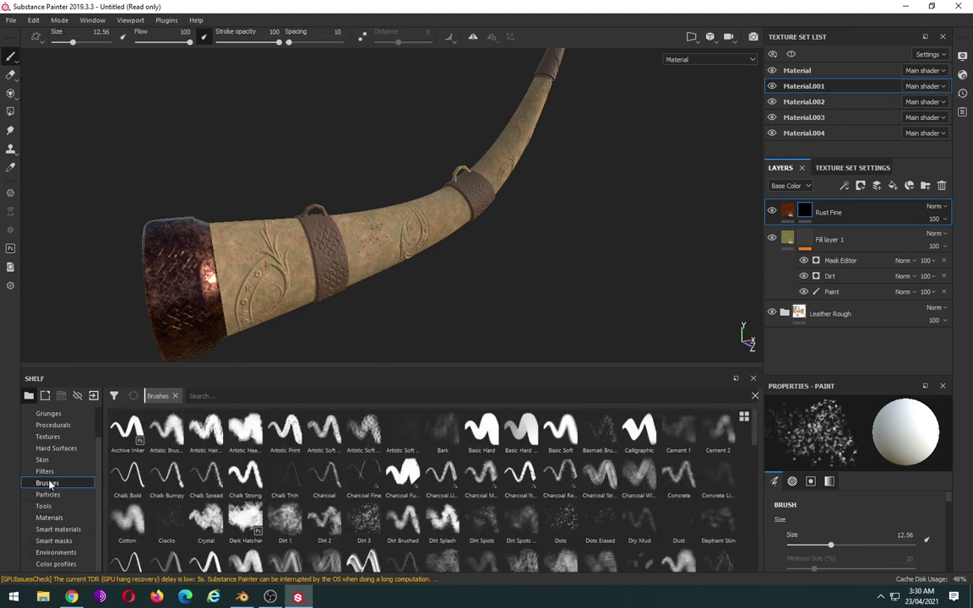
left_click(373, 523)
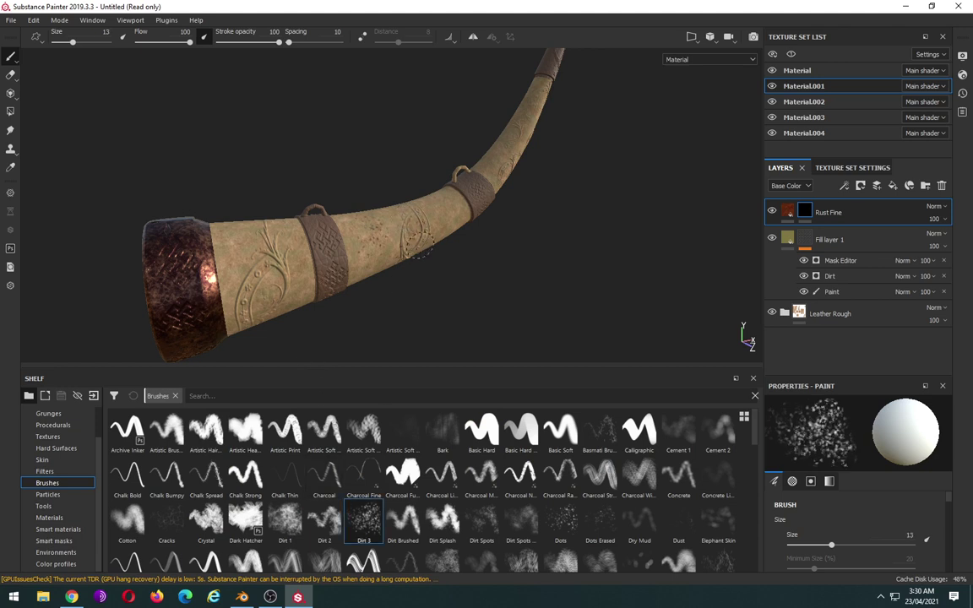
mouse_move(384, 221)
left_mouse_down()
mouse_move(376, 245)
mouse_move(399, 271)
left_mouse_up()
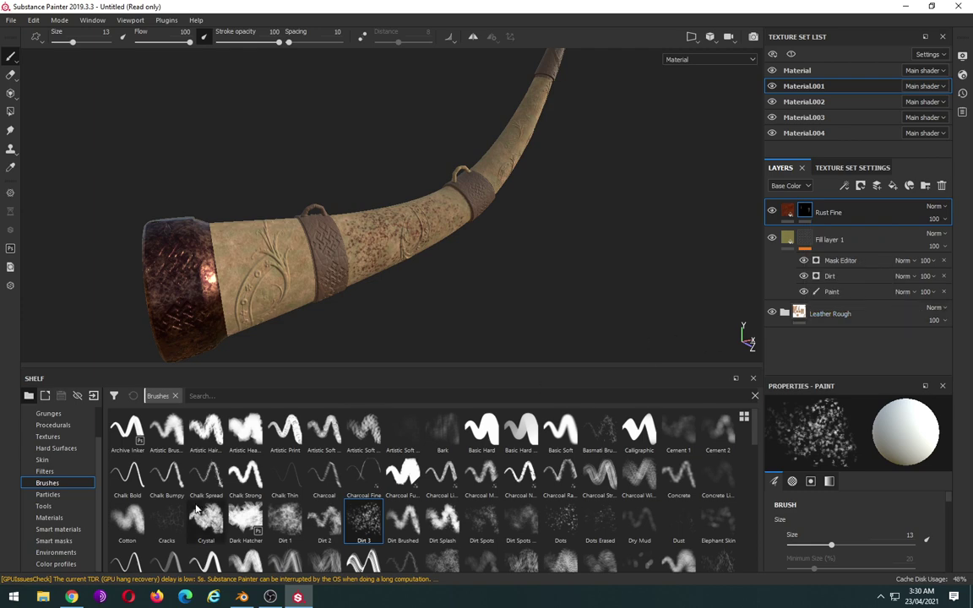
Step: Try grunge smart masks from the library on Rust Fine, orbiting to check the rust
left_click(59, 540)
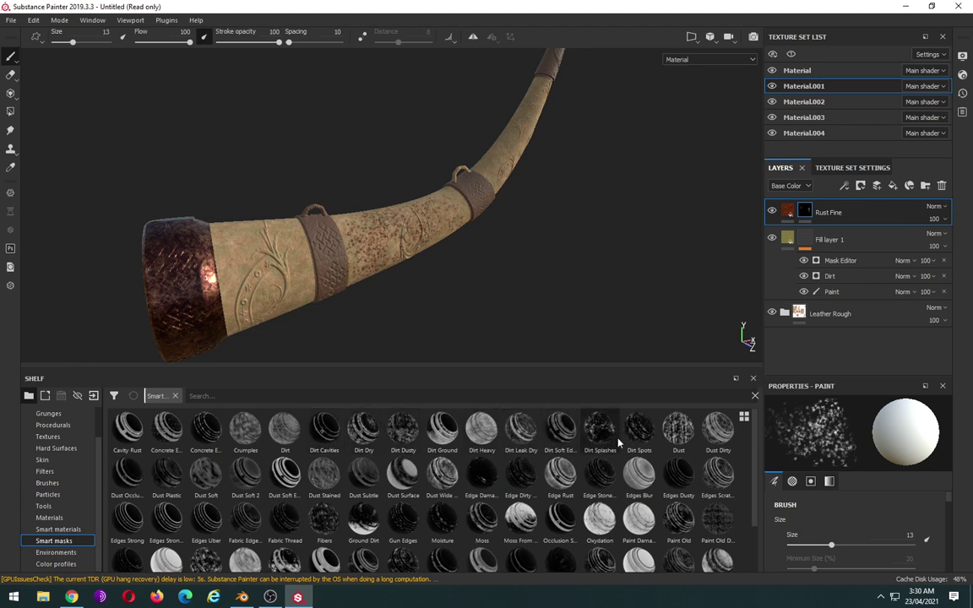
left_click_drag(716, 525, 830, 219)
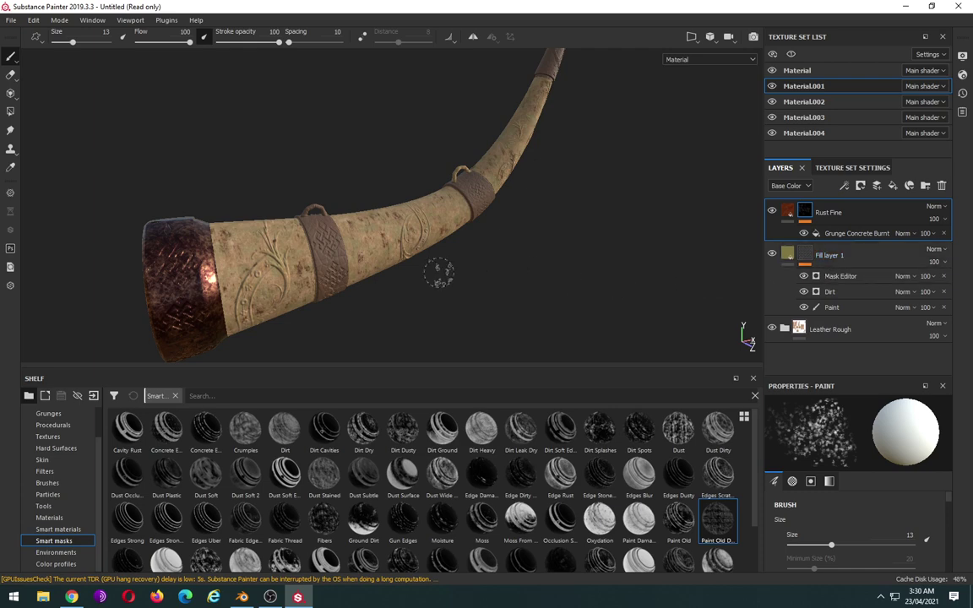
mouse_move(437, 277)
left_mouse_down("alt")
mouse_move(548, 277)
mouse_move(593, 262)
mouse_move(445, 266)
left_mouse_up("alt")
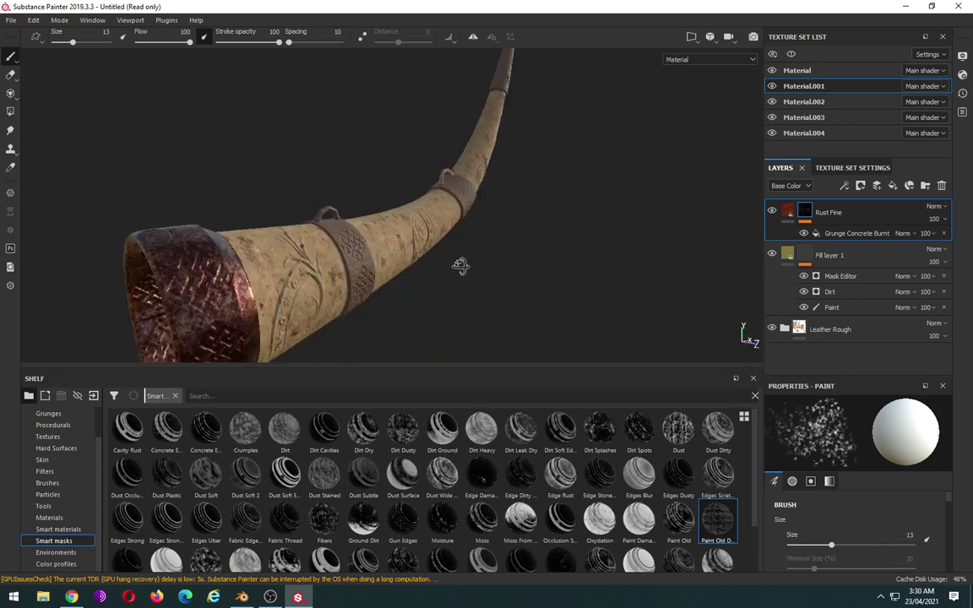
right_click_drag(446, 265, 387, 198, "alt")
left_click_drag(387, 198, 393, 202, "alt")
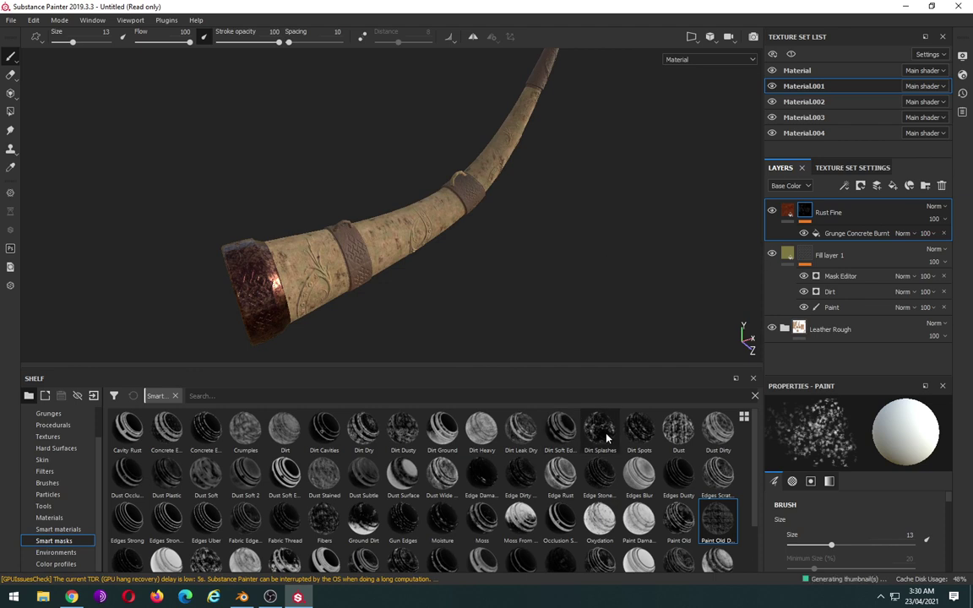
mouse_move(205, 558)
left_click_drag(205, 554, 807, 212)
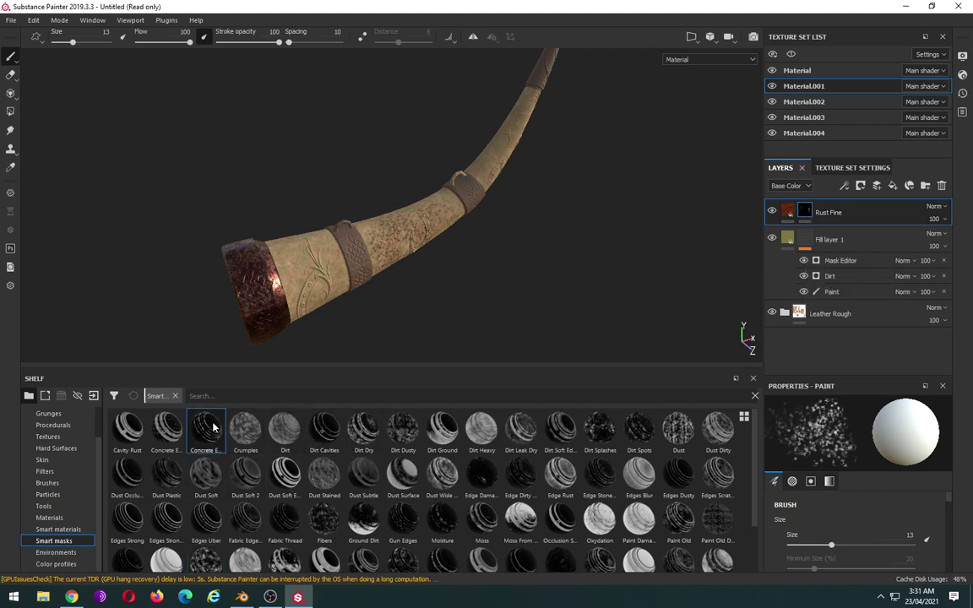
Step: Try concrete-style and curvature smart masks on Rust Fine, undoing the curvature one
mouse_move(206, 429)
left_mouse_down()
mouse_move(744, 336)
mouse_move(817, 211)
left_mouse_up()
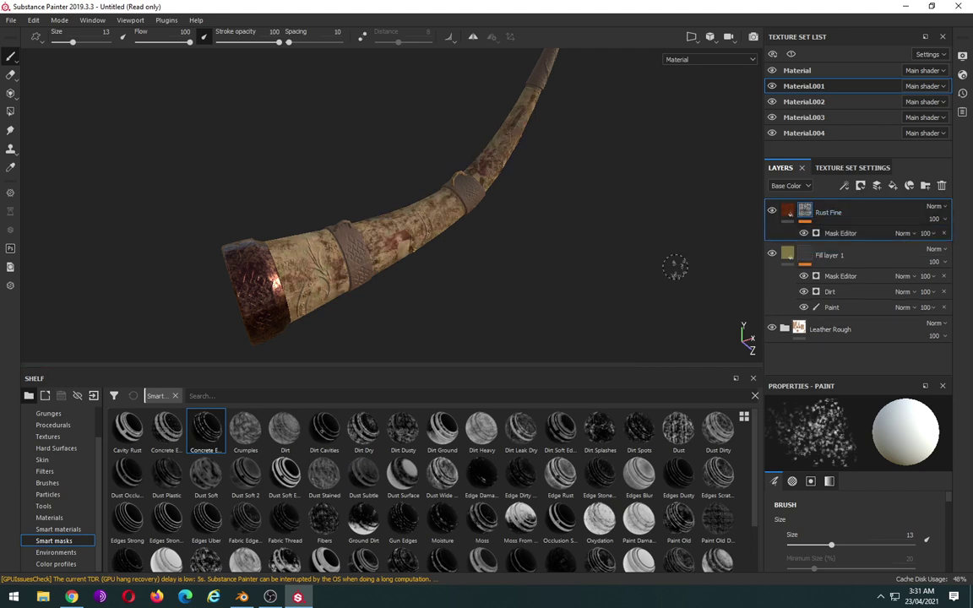
mouse_move(504, 300)
left_mouse_down("alt")
mouse_move(510, 256)
mouse_move(335, 269)
left_mouse_up("alt")
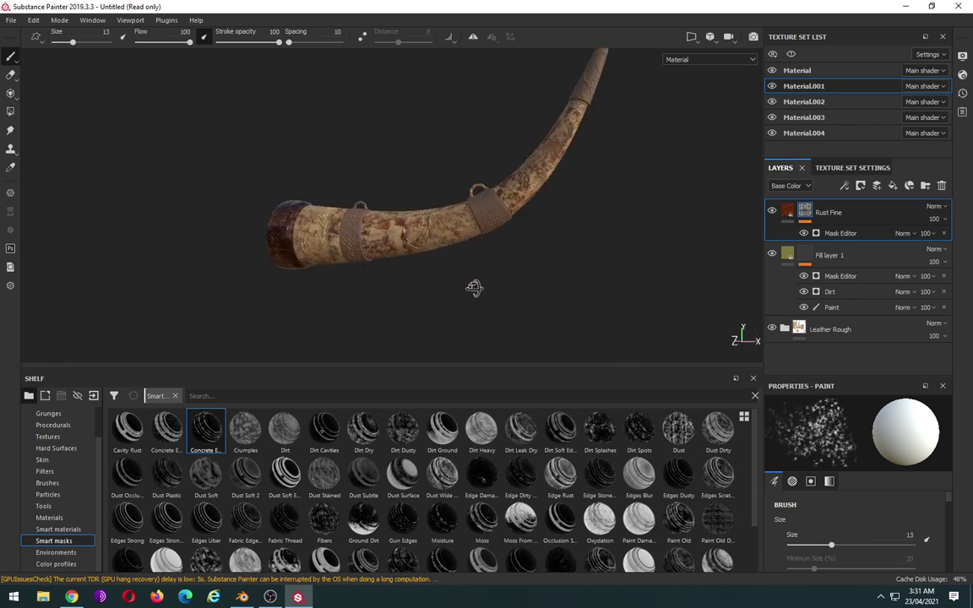
mouse_move(474, 285)
left_mouse_down("alt")
mouse_move(557, 293)
mouse_move(543, 285)
left_mouse_up("alt")
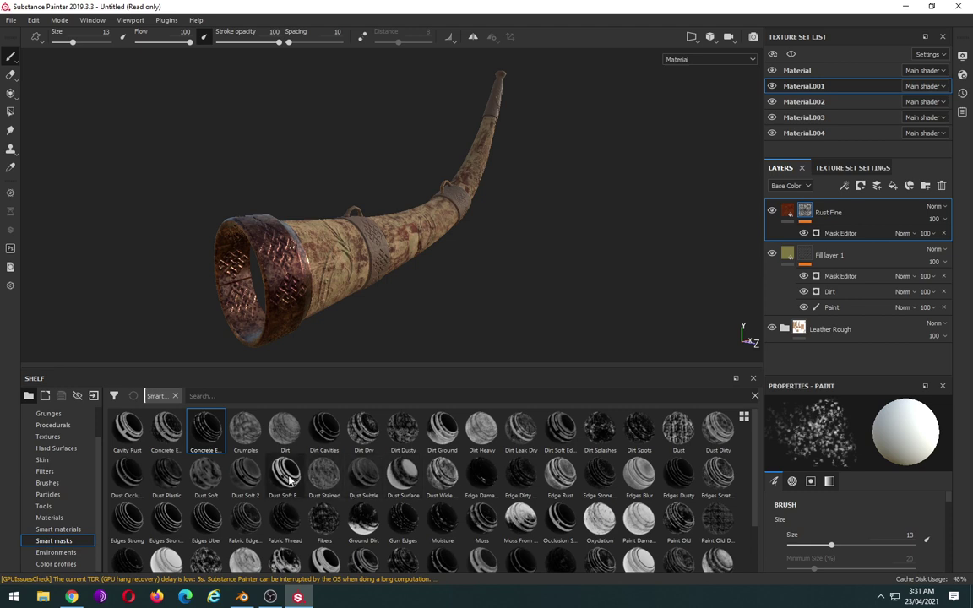
mouse_move(284, 473)
left_mouse_down()
mouse_move(699, 347)
mouse_move(761, 206)
mouse_move(899, 240)
left_mouse_up()
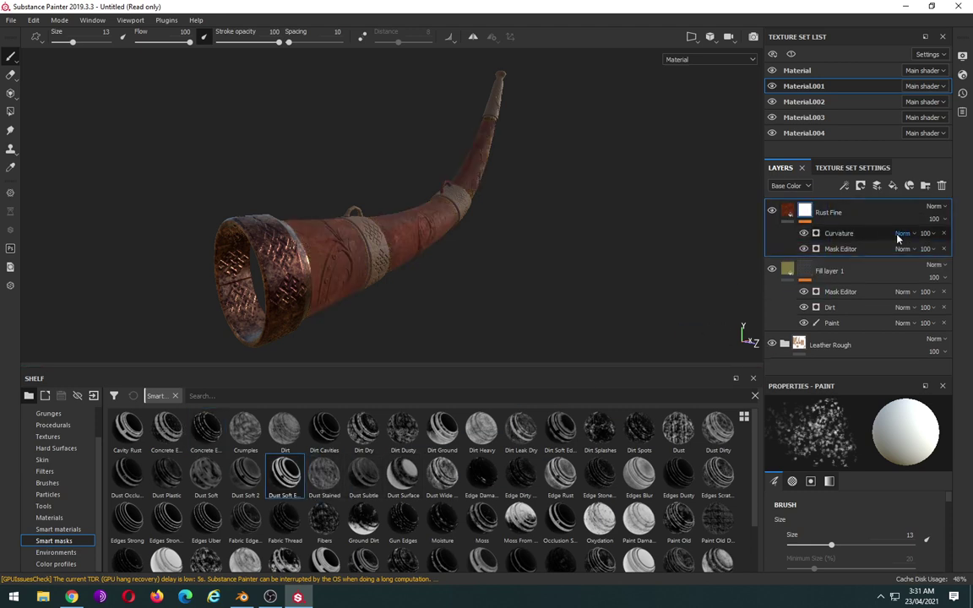
mouse_move(502, 298)
left_mouse_down("alt")
mouse_move(427, 303)
mouse_move(497, 305)
left_mouse_up("alt")
key("ctrl+z")
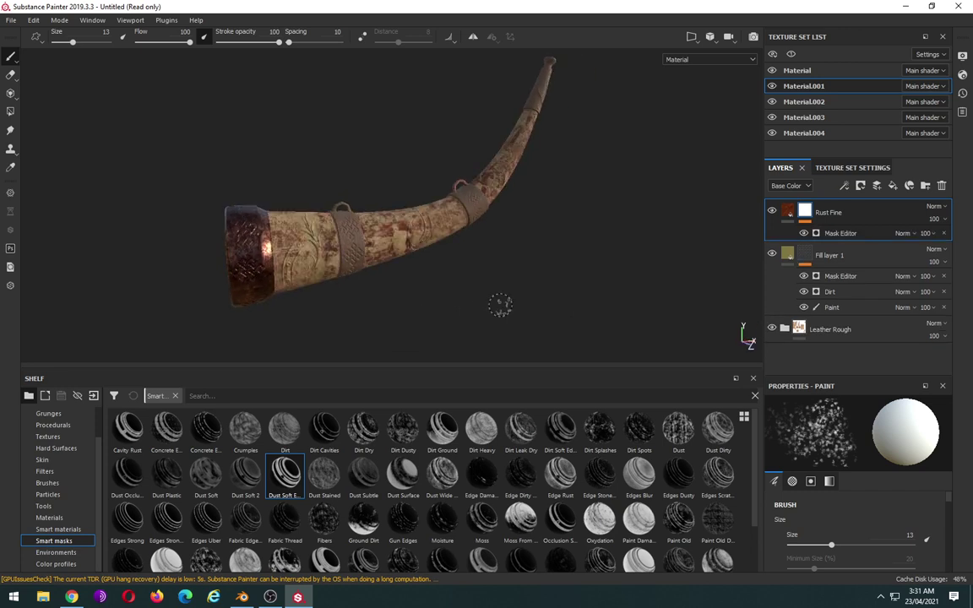
Step: Apply the Dust Wide smart mask to Rust Fine, inspect the horn, and switch to Material.002
mouse_move(440, 473)
left_mouse_down()
mouse_move(792, 258)
mouse_move(803, 211)
left_mouse_up()
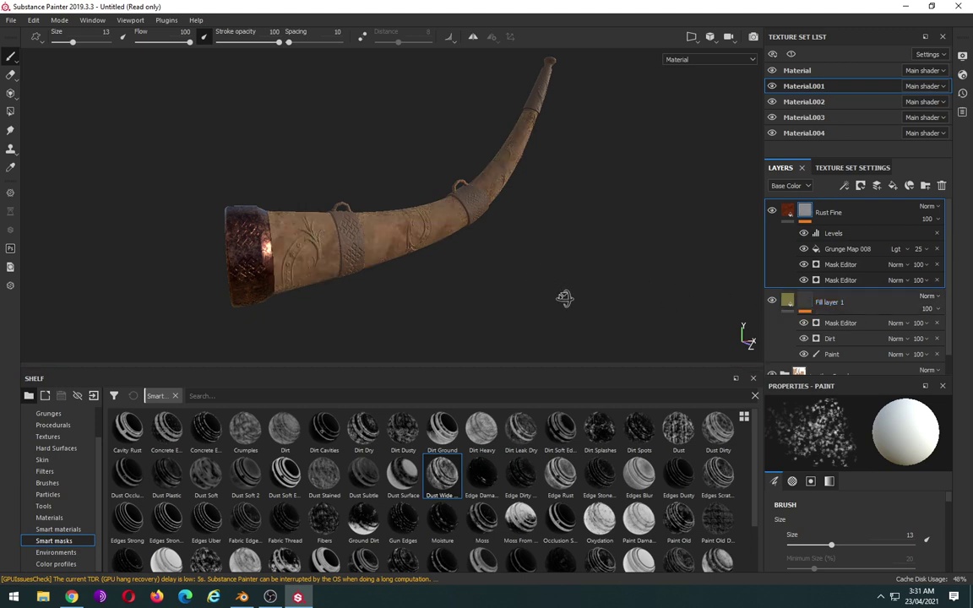
mouse_move(566, 297)
left_mouse_down("alt")
mouse_move(608, 326)
mouse_move(586, 307)
mouse_move(478, 266)
left_mouse_up("alt")
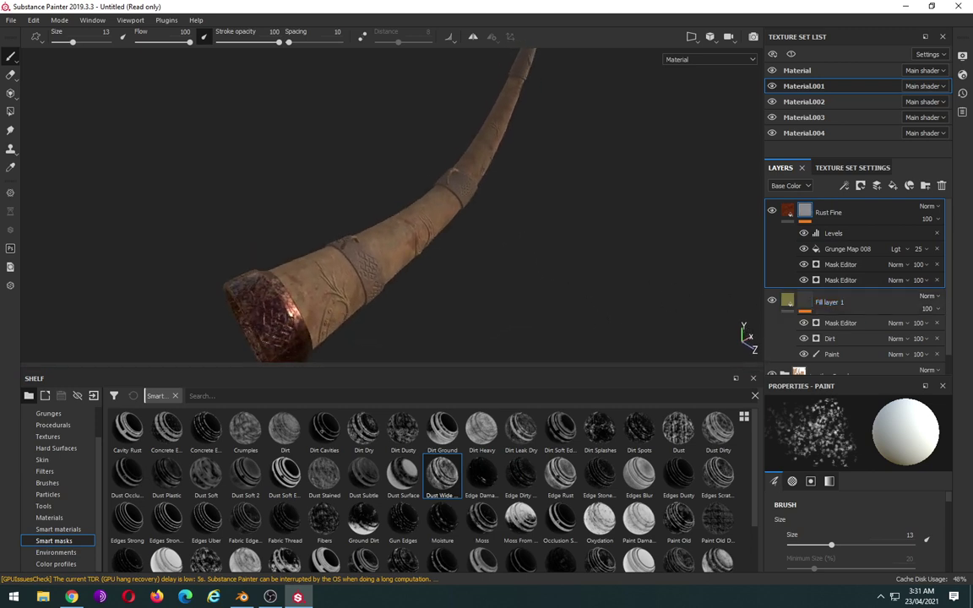
scroll(478, 266, "down", 3)
scroll(478, 267, "up", 5)
scroll(479, 265, "up", 3)
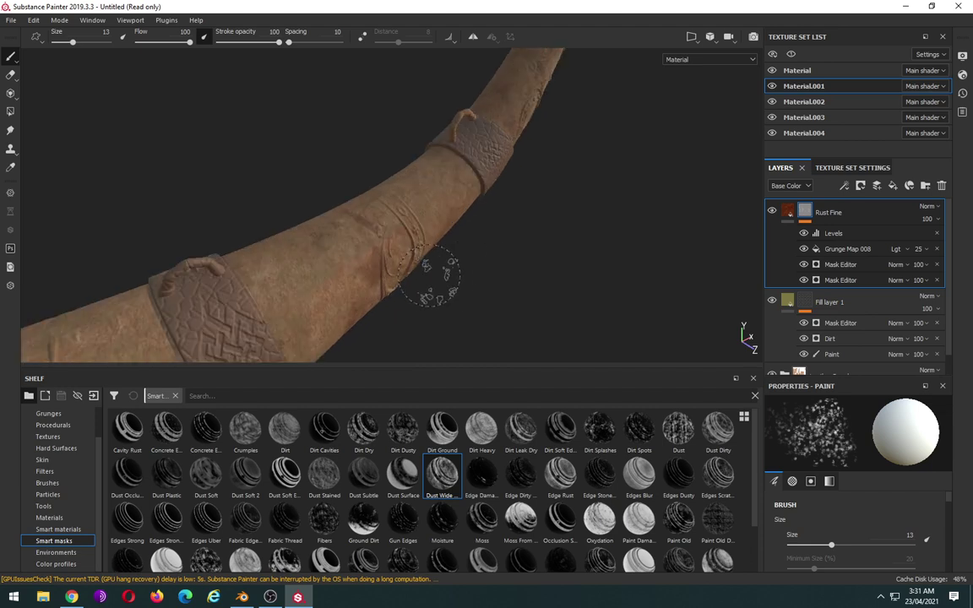
mouse_move(428, 274)
left_mouse_down("alt")
mouse_move(407, 254)
mouse_move(408, 242)
left_mouse_up("alt")
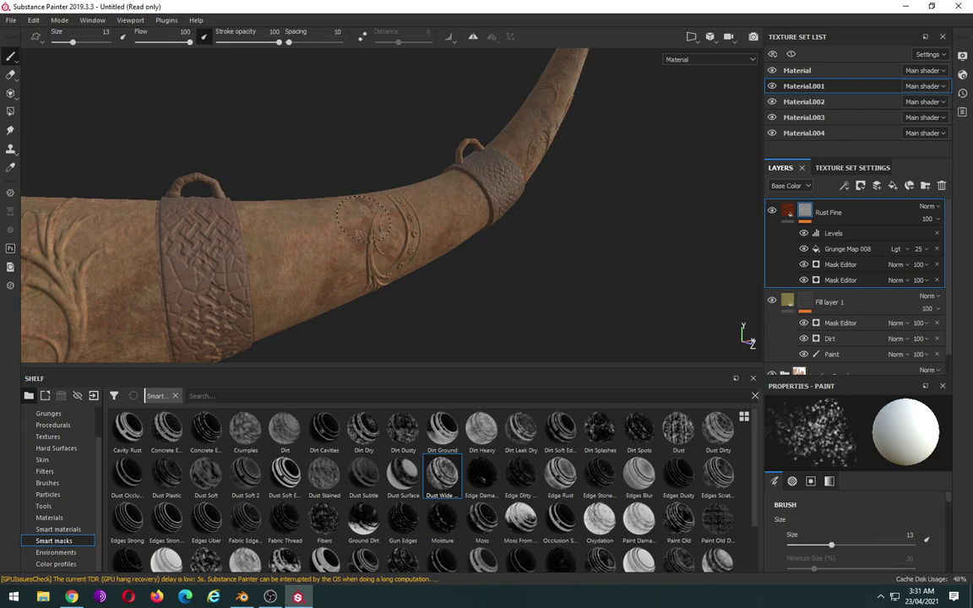
left_click_drag(412, 224, 459, 239, "alt")
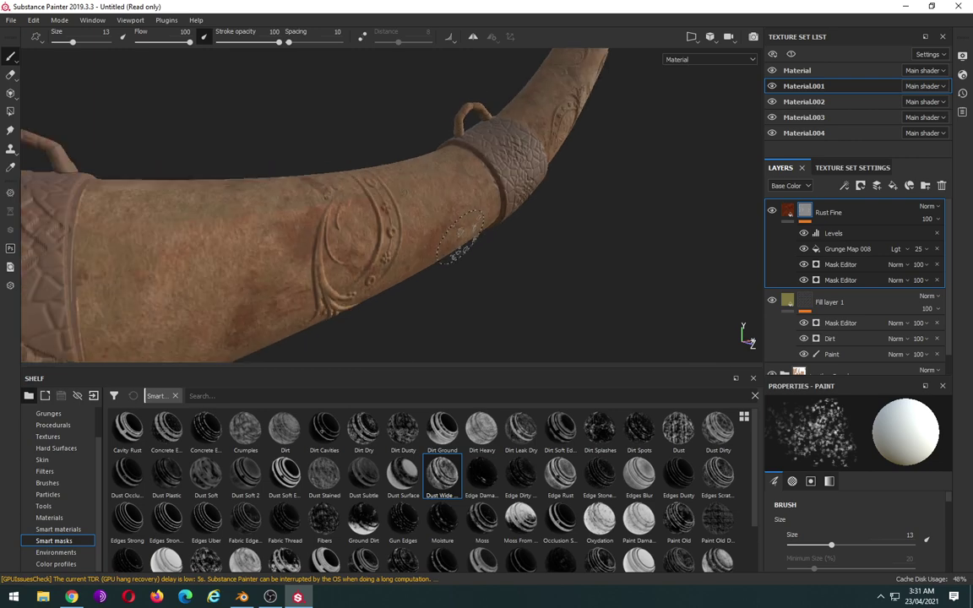
scroll(461, 237, "down", 3)
scroll(461, 238, "down", 3)
mouse_move(528, 284)
left_mouse_down("alt")
mouse_move(391, 263)
mouse_move(531, 288)
mouse_move(528, 275)
left_mouse_up("alt")
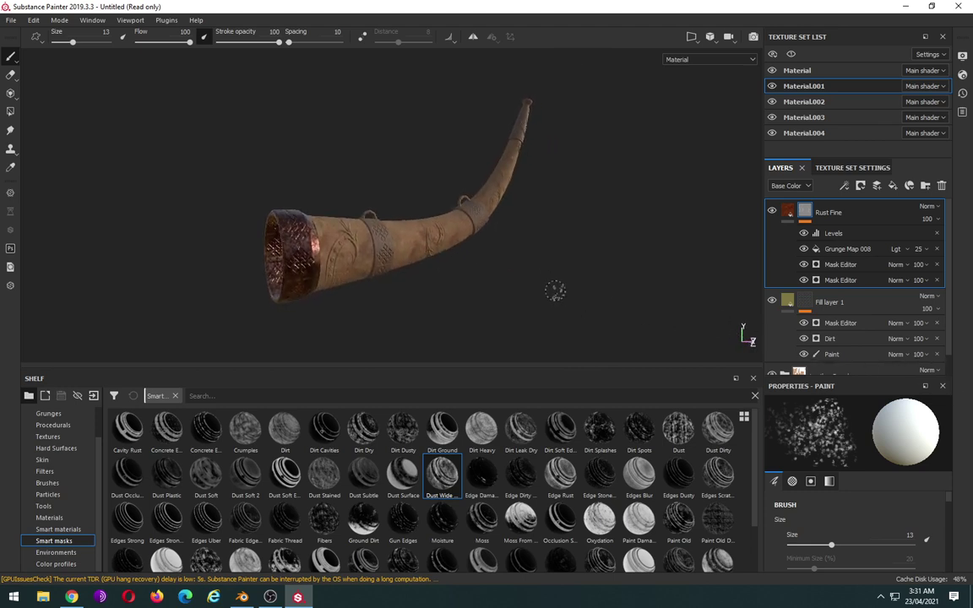
left_click(803, 105)
Step: Add a fill layer with a black mask and the Dirt Dry smart mask
left_click(771, 239)
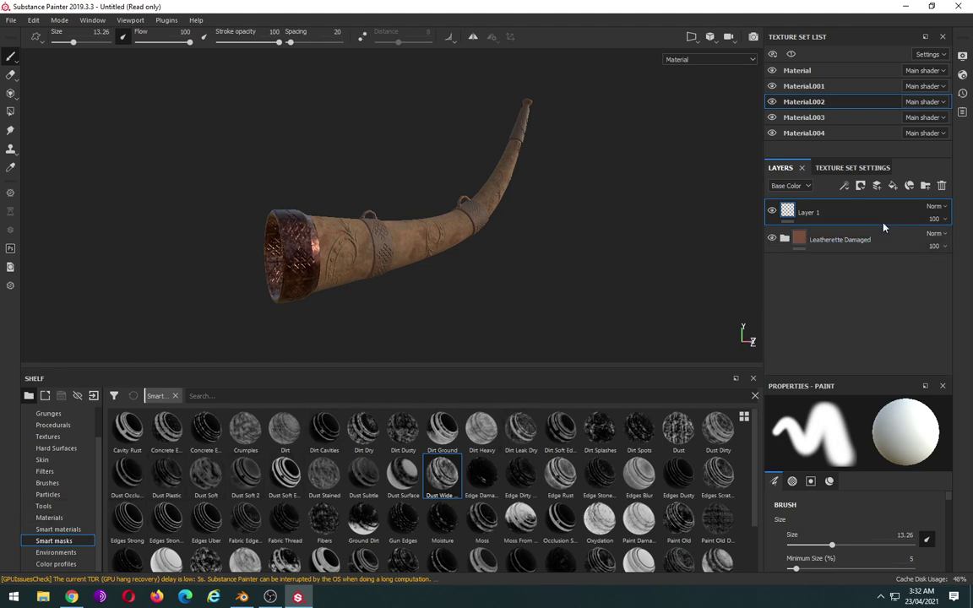
left_click(896, 192)
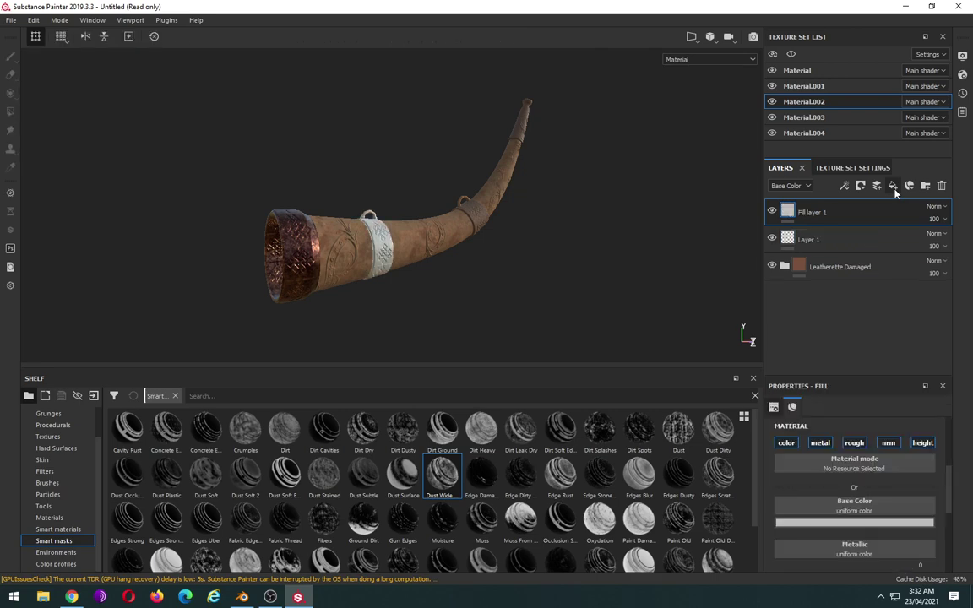
right_click(871, 213)
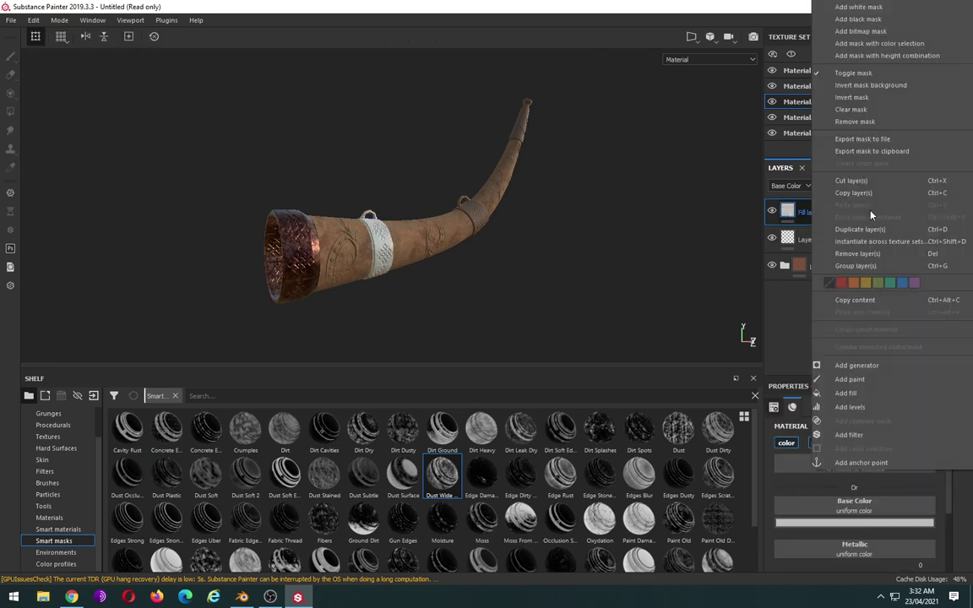
left_click(887, 19)
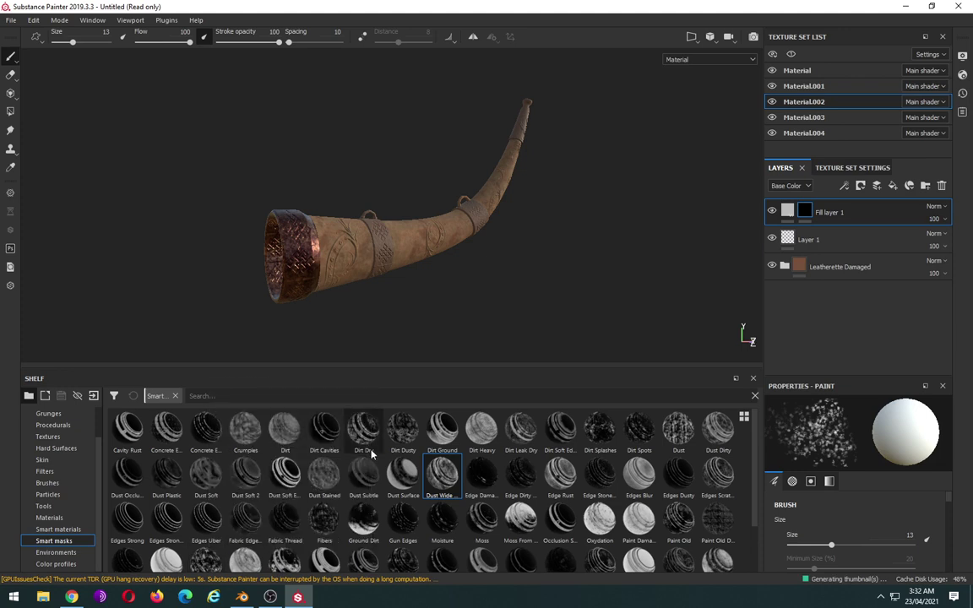
mouse_move(363, 430)
left_click_drag(361, 437, 815, 209)
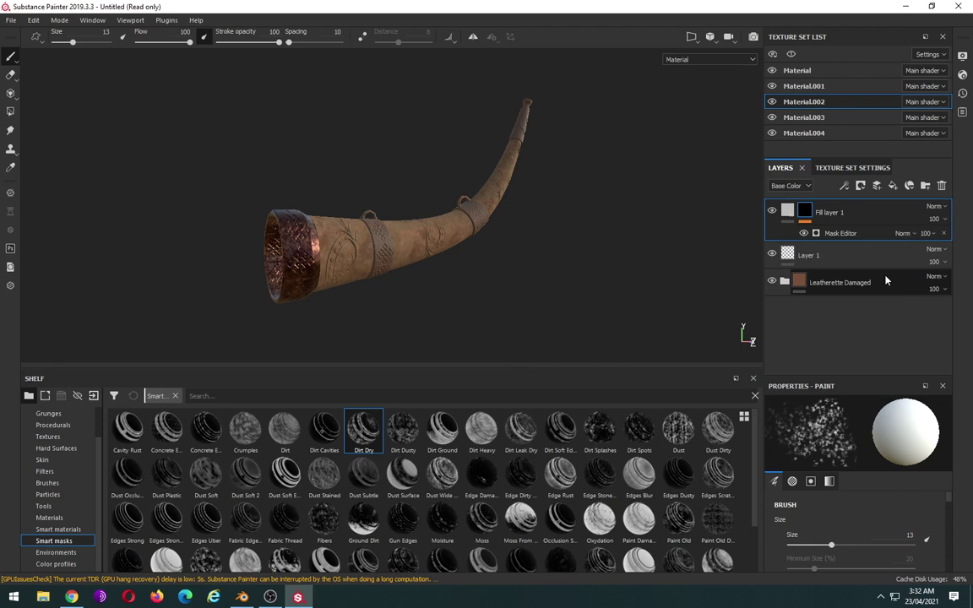
Step: Remove the extra fill layer and add the Copper Worn smart material above Fill layer 1
left_click(895, 187)
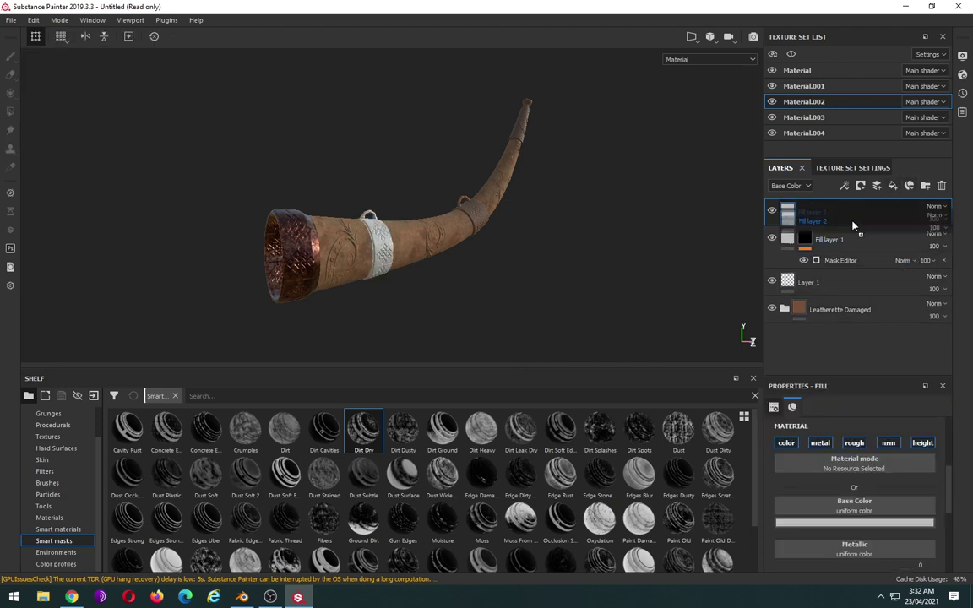
mouse_move(852, 217)
left_mouse_down()
mouse_move(850, 253)
mouse_move(916, 276)
left_mouse_up()
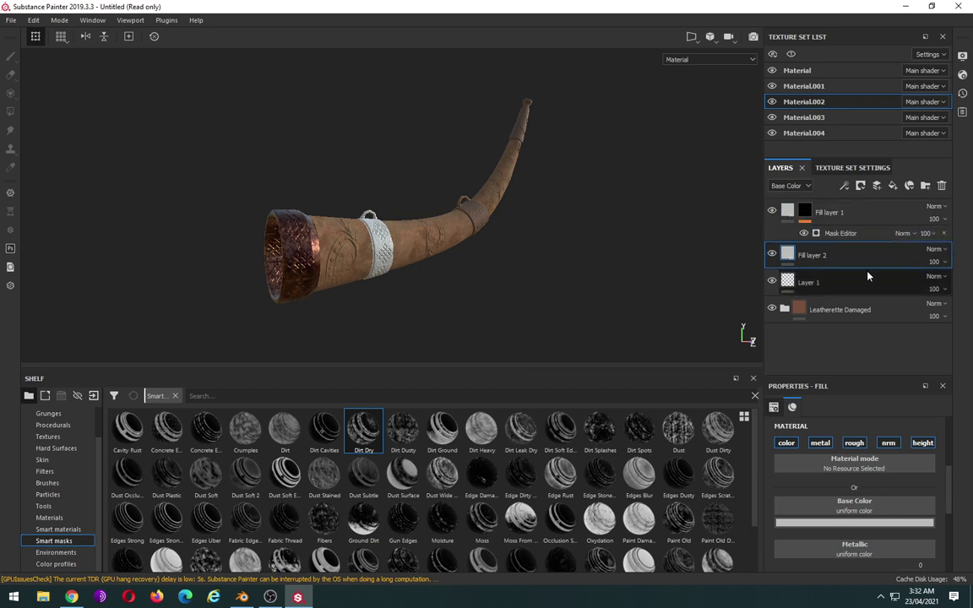
key("Delete")
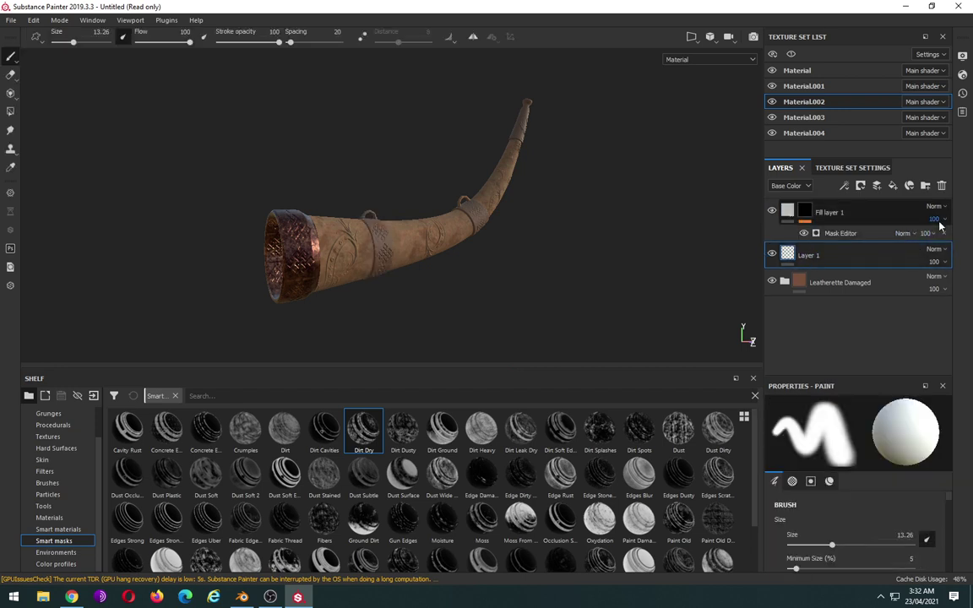
left_click(929, 218)
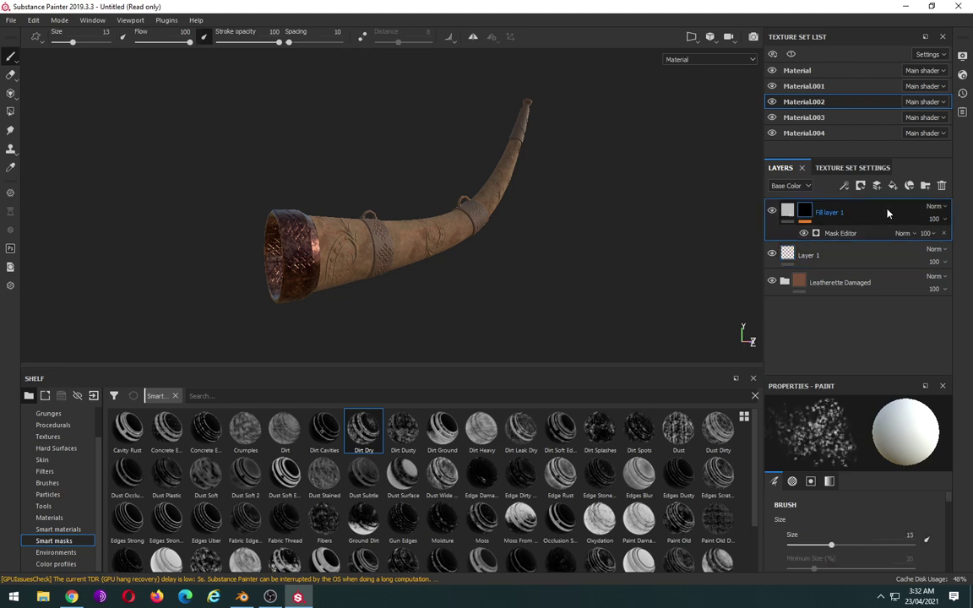
left_click(911, 188)
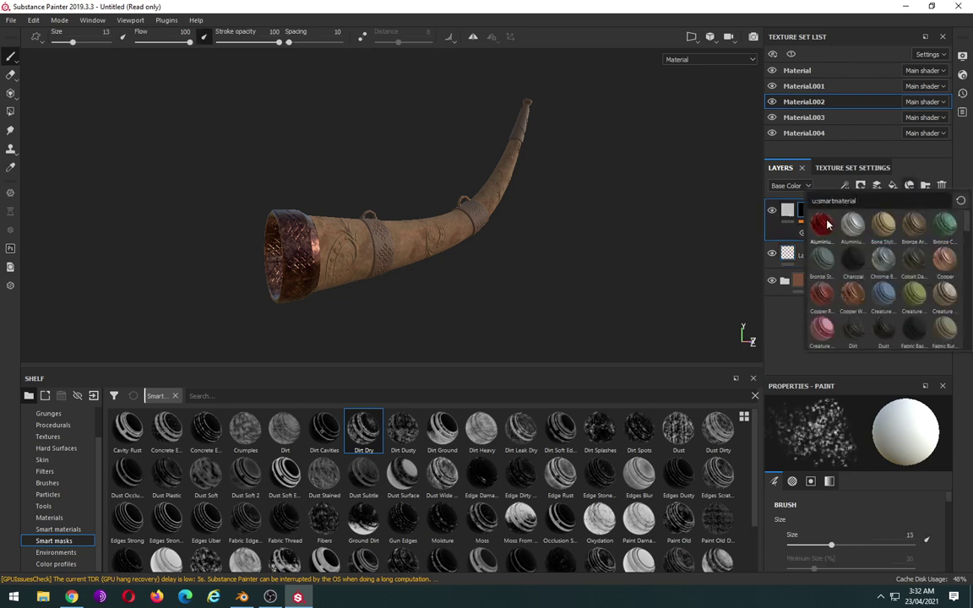
left_click(851, 293)
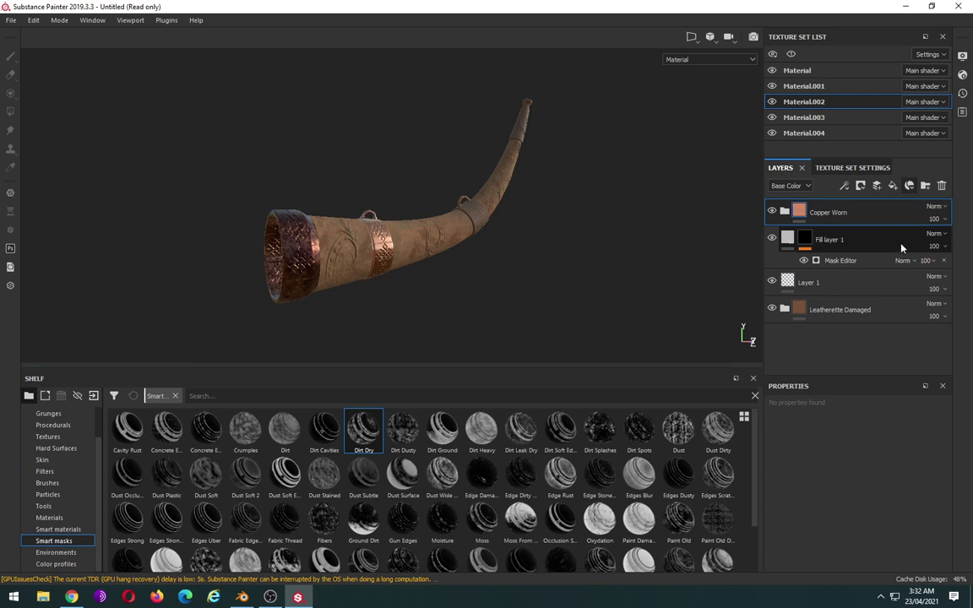
Step: Give the Copper Worn folder a black mask with Dirt Dry, deleting Fill layer 1
right_click(880, 218)
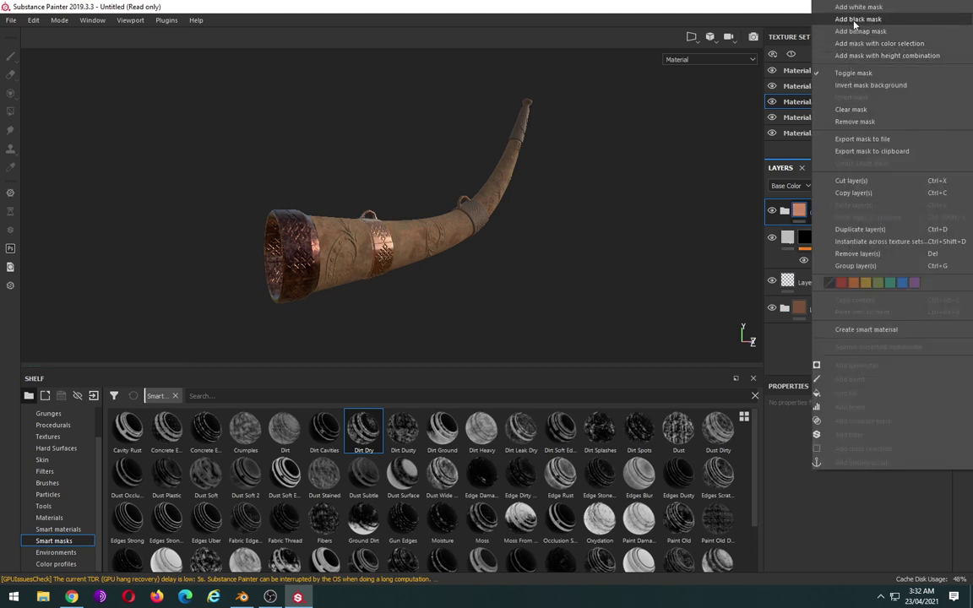
left_click(857, 20)
left_click(860, 244)
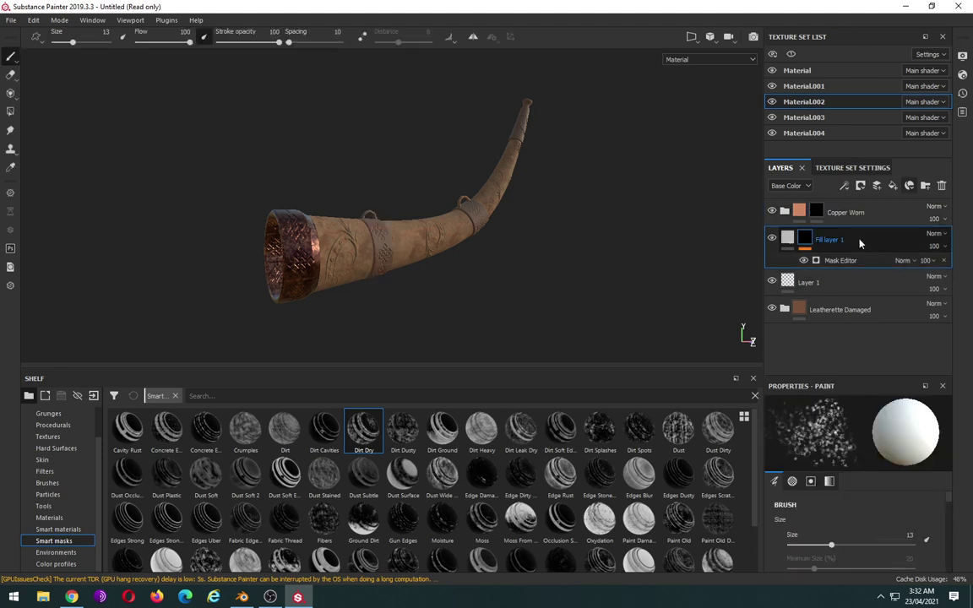
key("Delete")
left_click(877, 217)
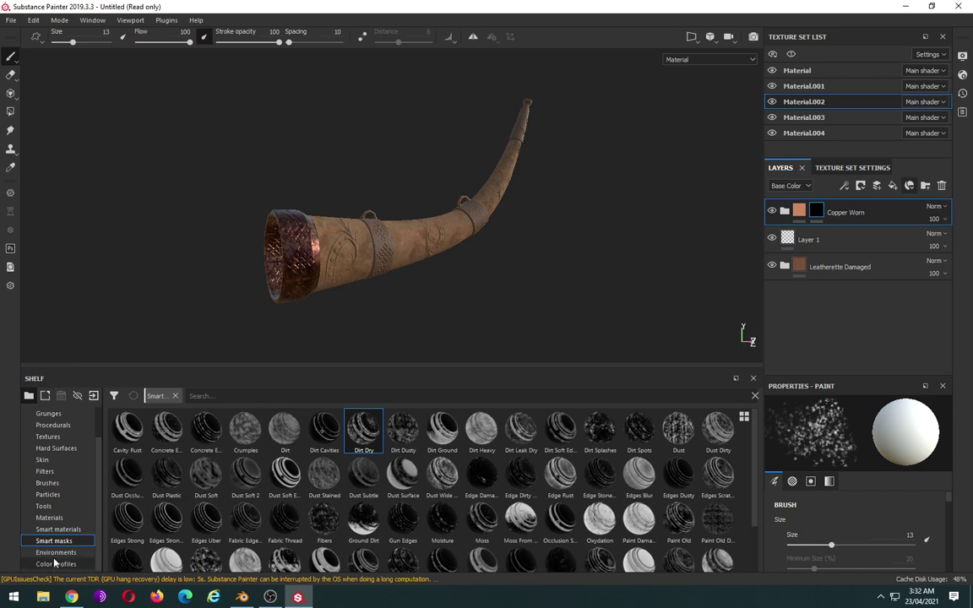
mouse_move(363, 428)
left_mouse_down()
mouse_move(773, 306)
mouse_move(816, 213)
left_mouse_up()
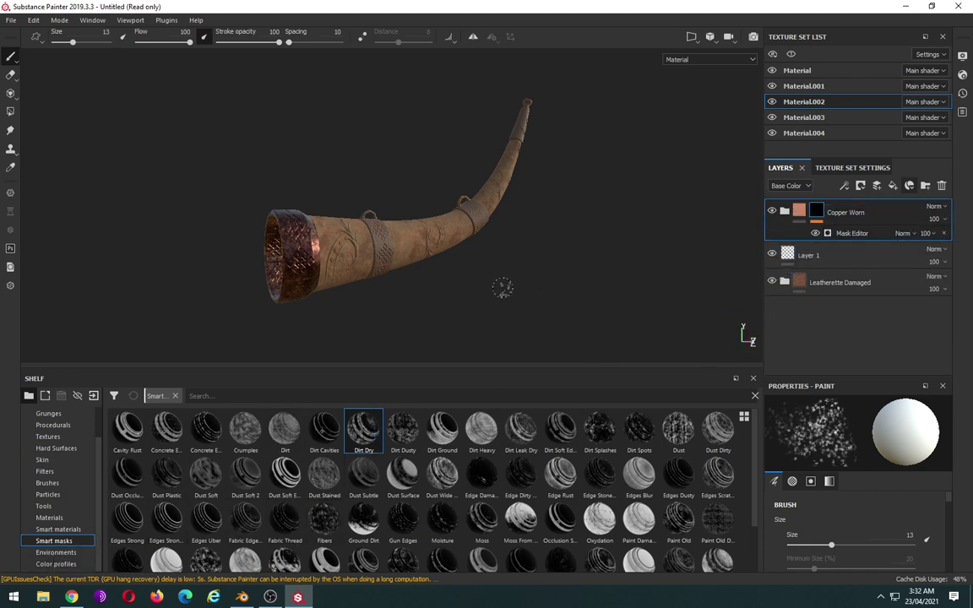
Step: Frame the decorated band and open the Copper Worn mask's generator, nudging Position Gradient up
left_click_drag(500, 289, 422, 283, "alt")
scroll(414, 281, "up", 5)
scroll(414, 281, "up", 3)
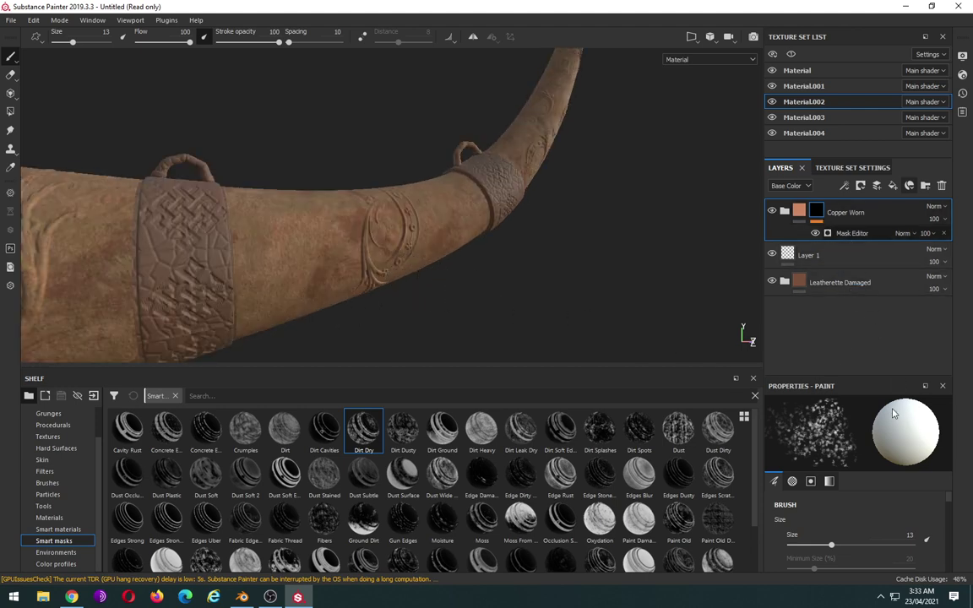
left_click(851, 233)
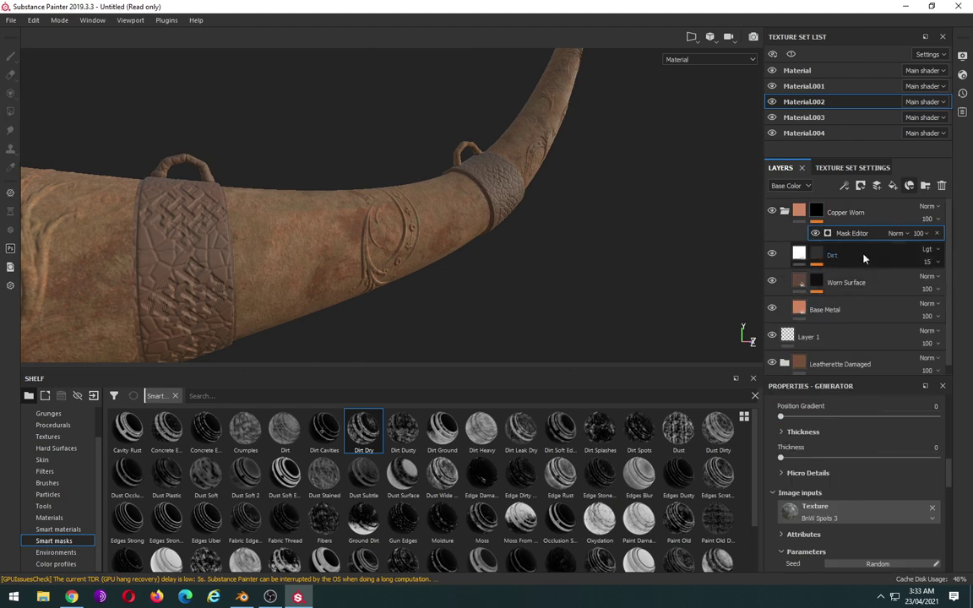
left_click(788, 418)
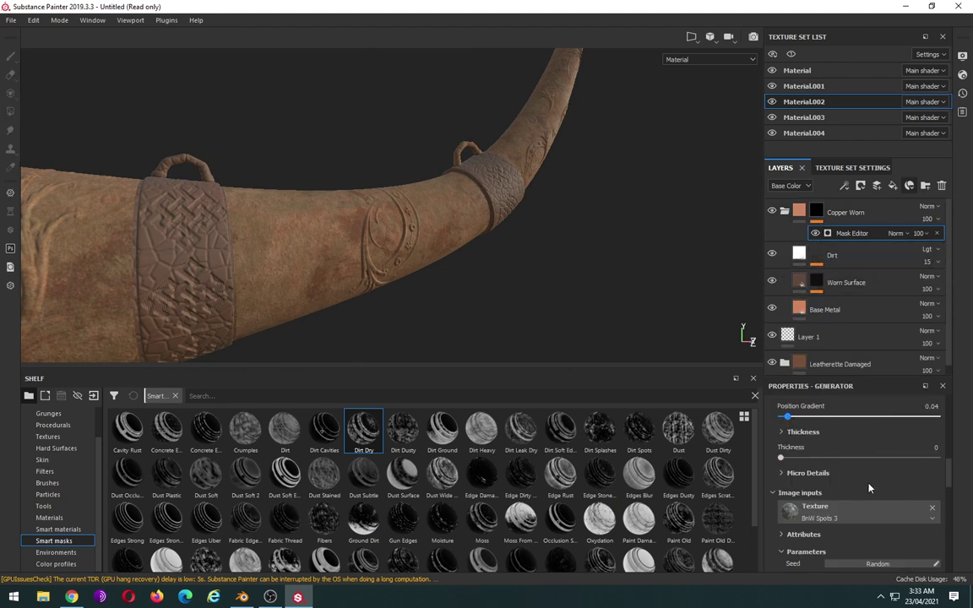
scroll(869, 488, "down", 1)
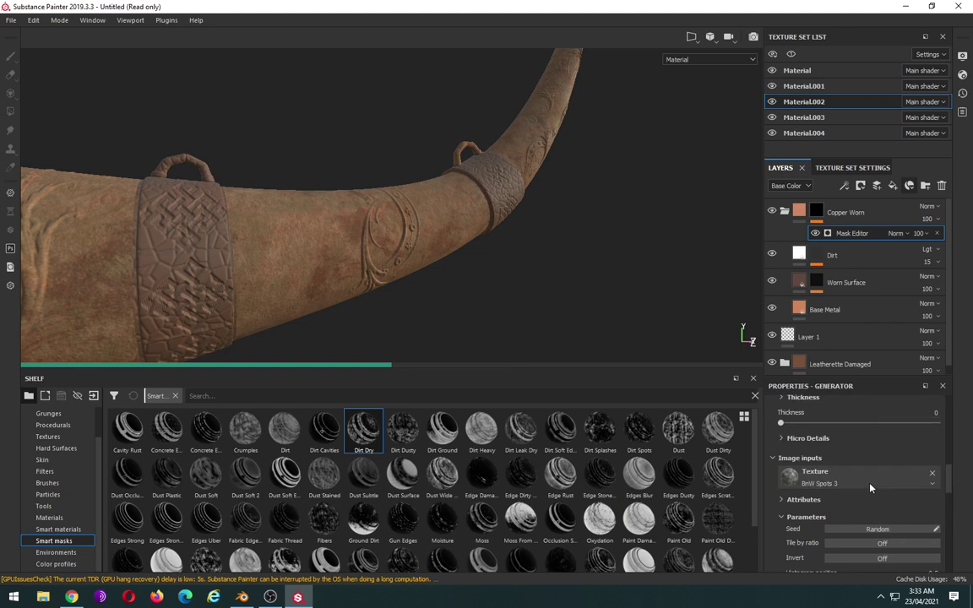
scroll(866, 485, "down", 3)
scroll(864, 482, "up", 5)
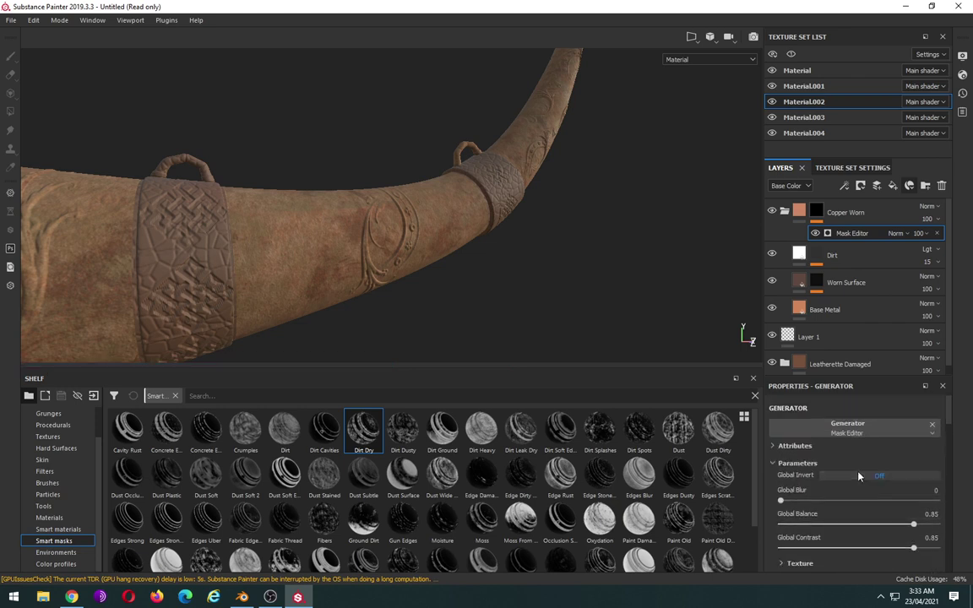
Step: Switch the mask generator to Dirt with Dirt Level about 0.8 and lower contrast
left_click(848, 427)
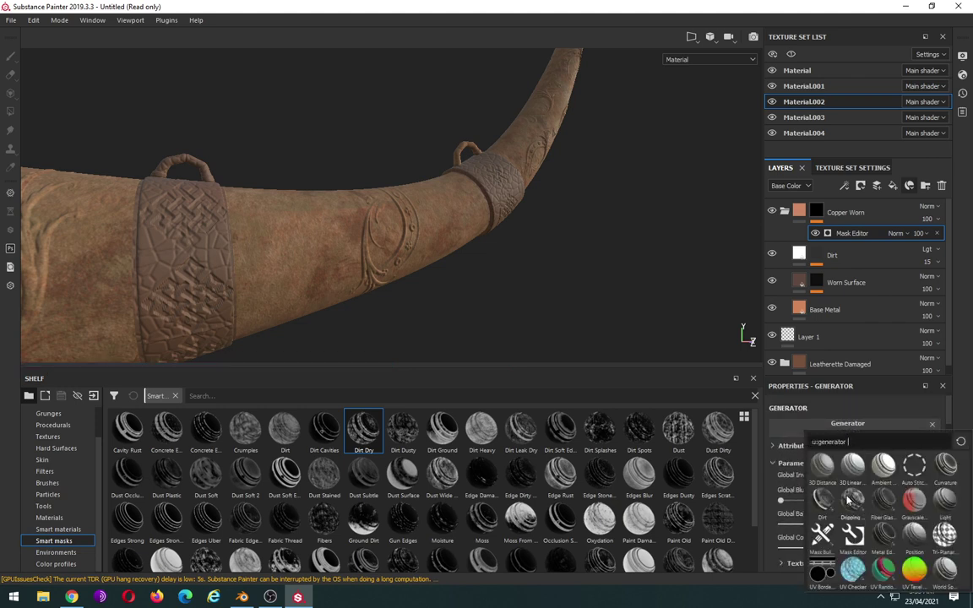
left_click(822, 500)
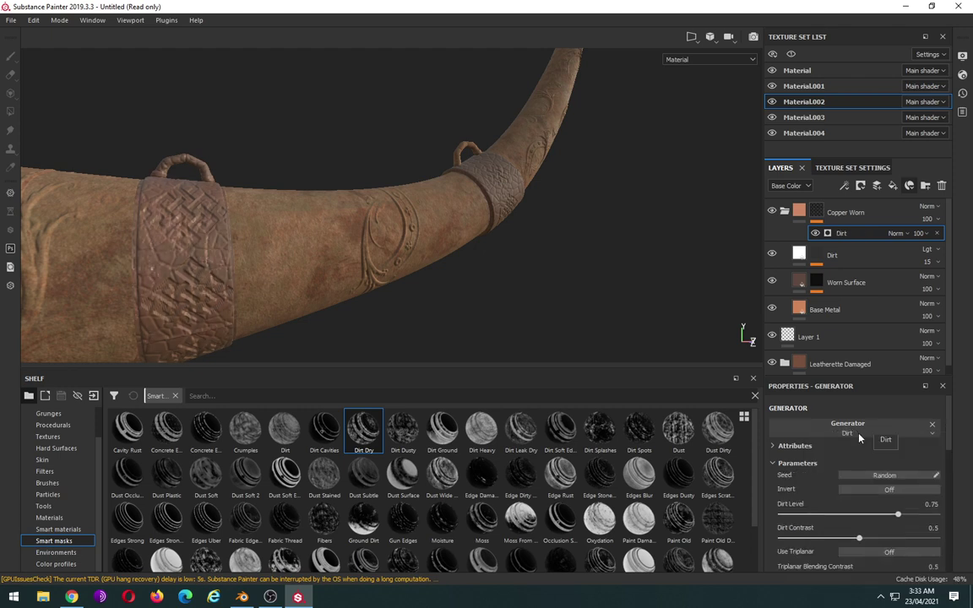
left_click_drag(898, 514, 911, 522)
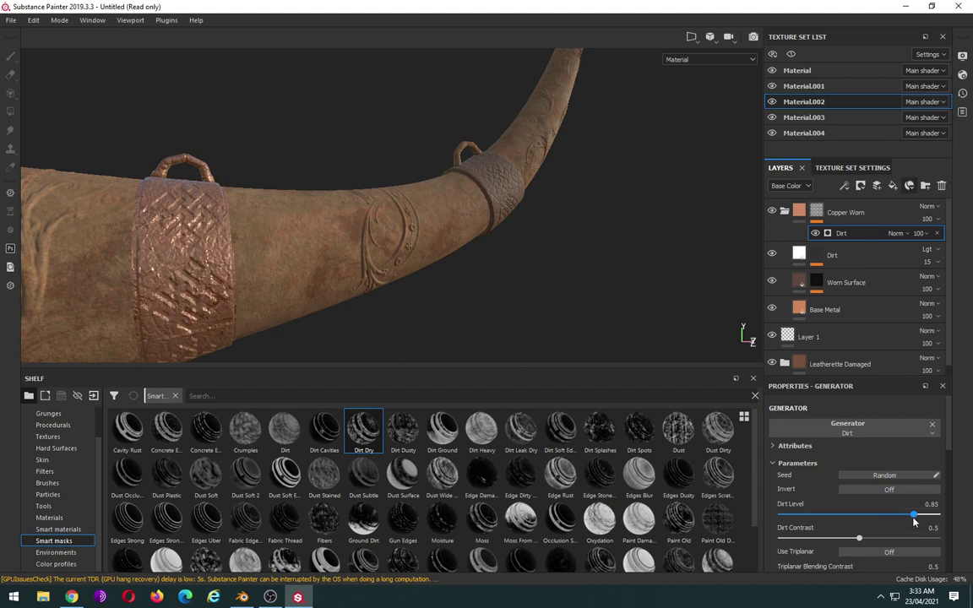
left_click_drag(900, 522, 870, 526)
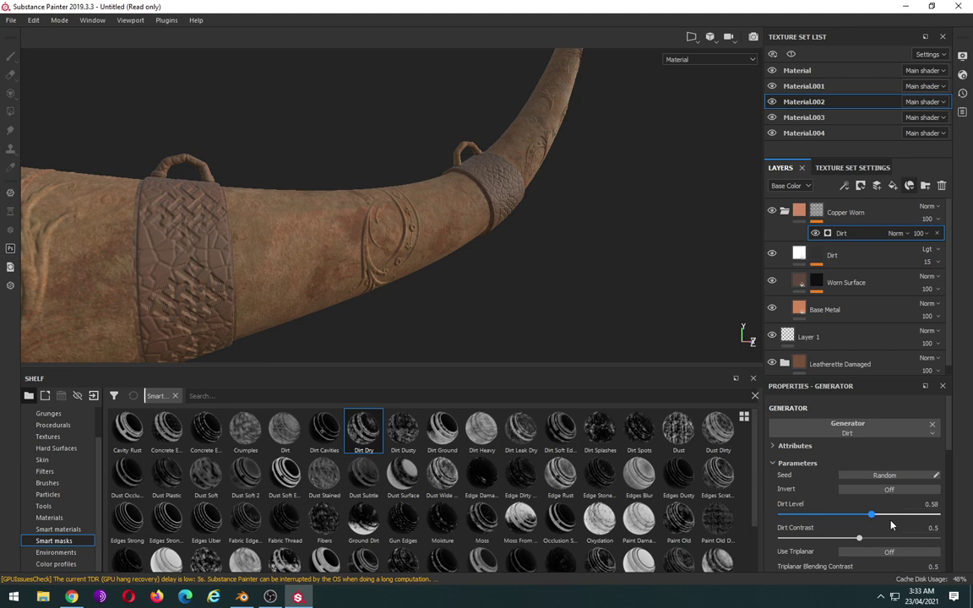
left_click(891, 524)
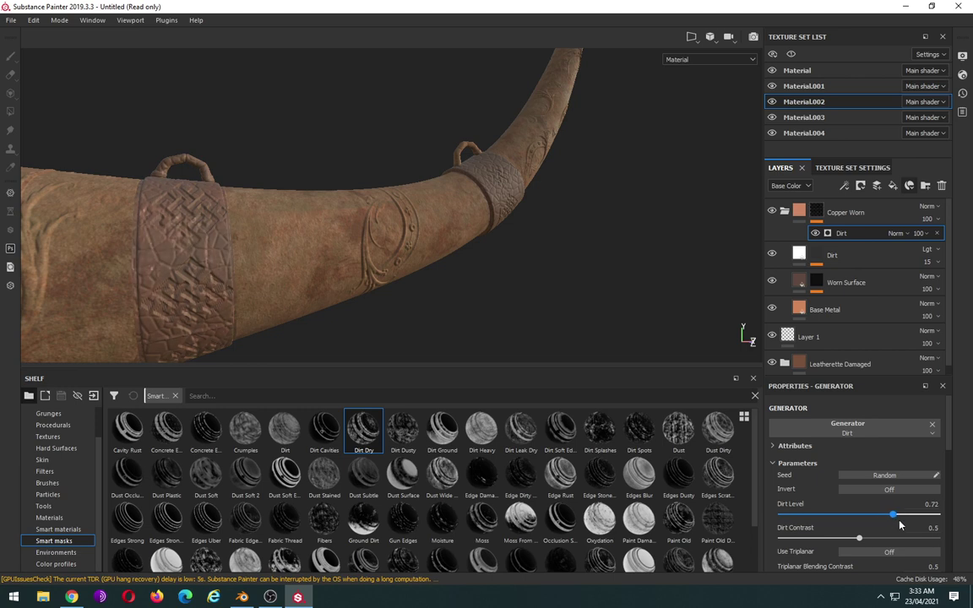
left_click(906, 521)
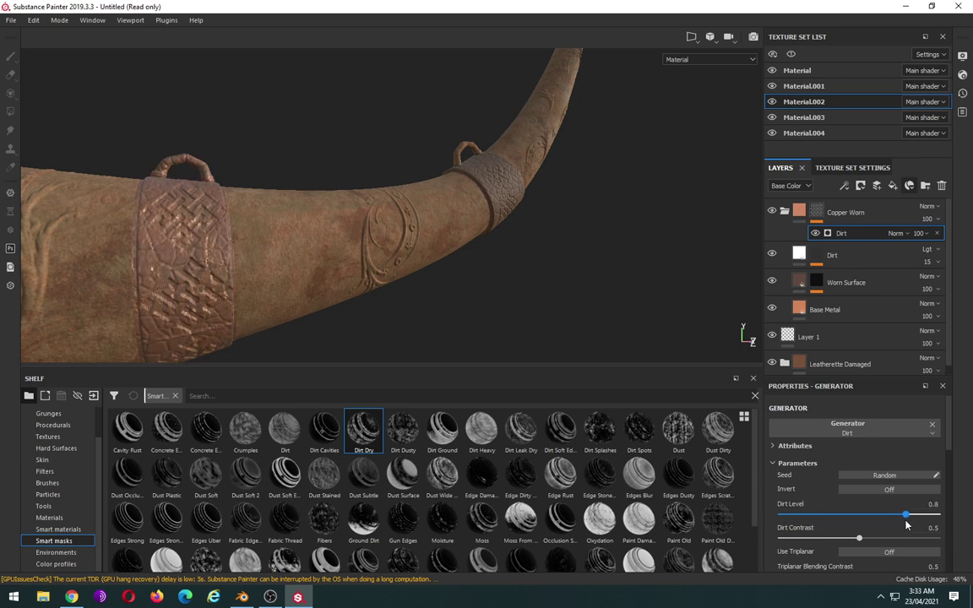
left_click(854, 539)
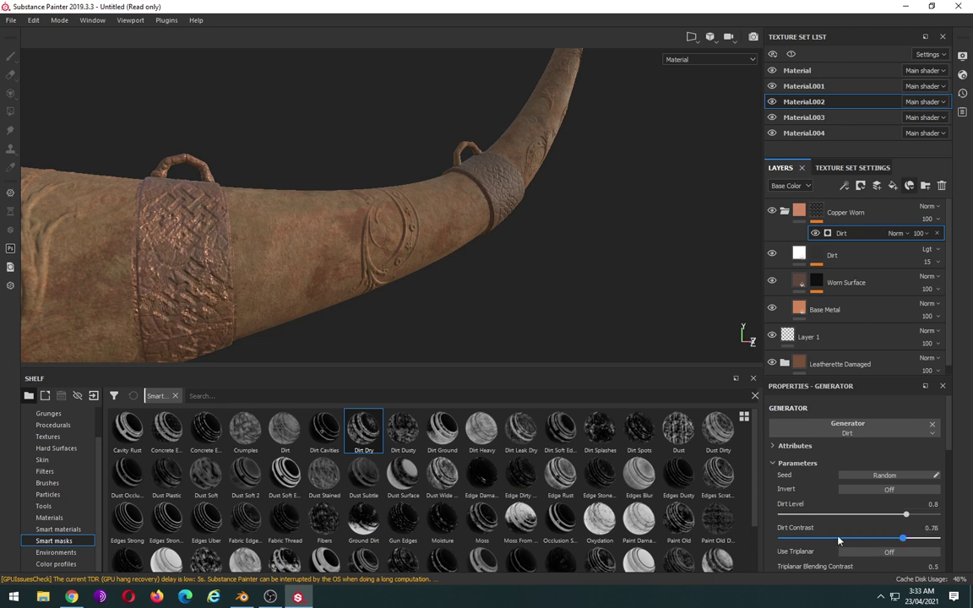
left_click(822, 539)
left_click_drag(824, 539, 821, 539)
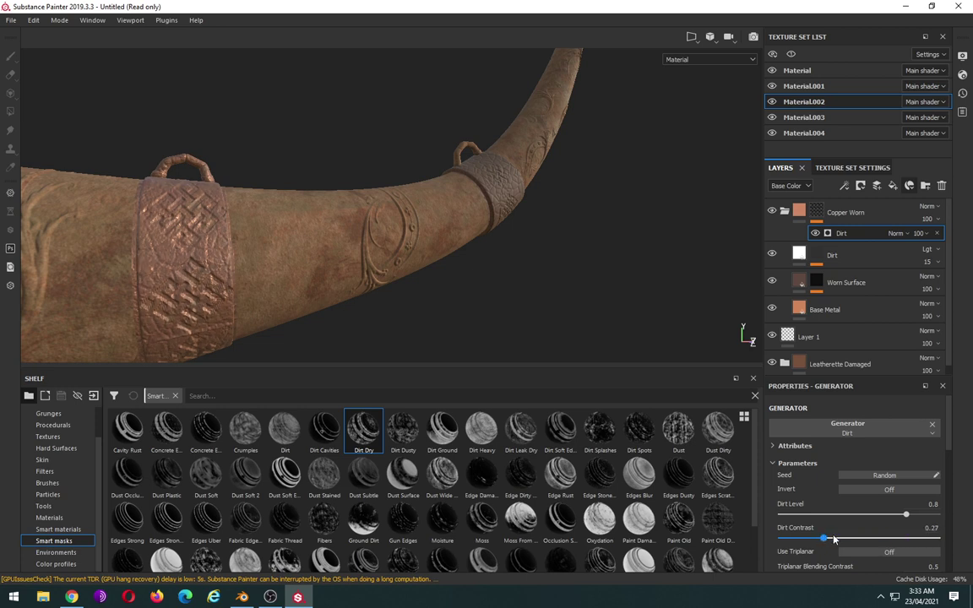
Step: Fine-tune Dirt Level to 0.81 and Dirt Contrast to 0.42, then view the horn from above
scroll(512, 267, "up", 3)
scroll(512, 267, "down", 3)
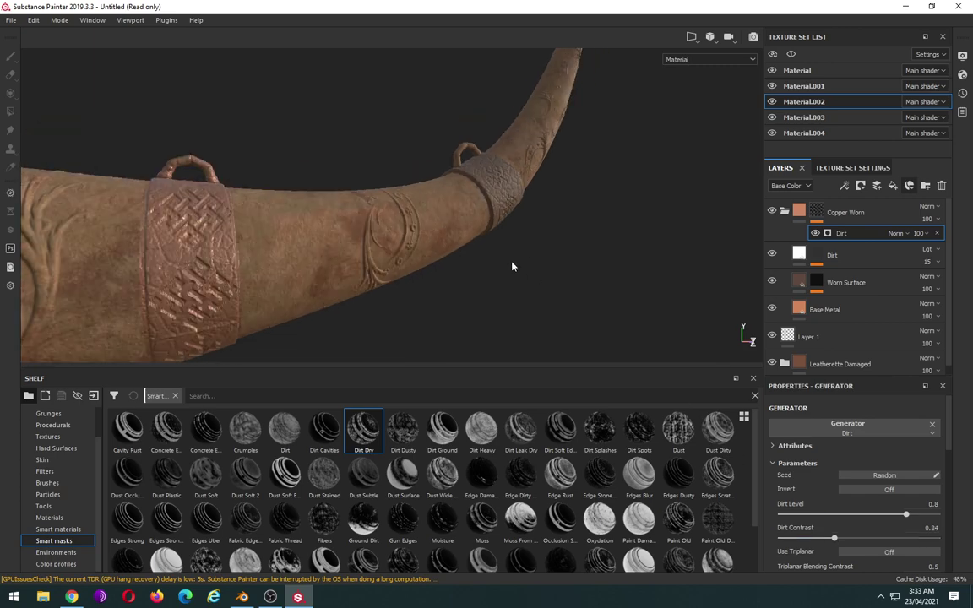
scroll(513, 267, "down", 4)
scroll(512, 267, "down", 1)
scroll(512, 267, "up", 2)
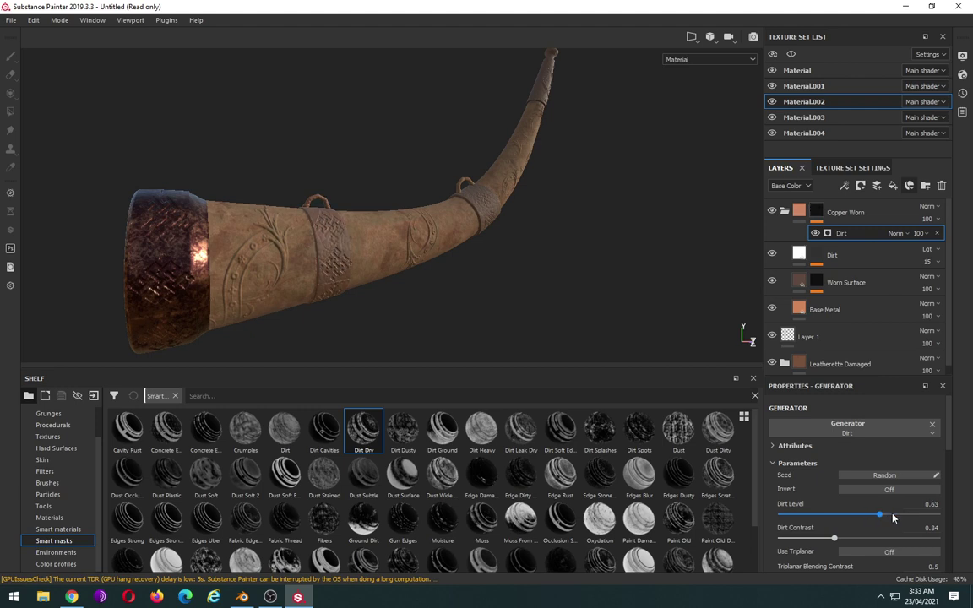
left_click_drag(892, 518, 901, 518)
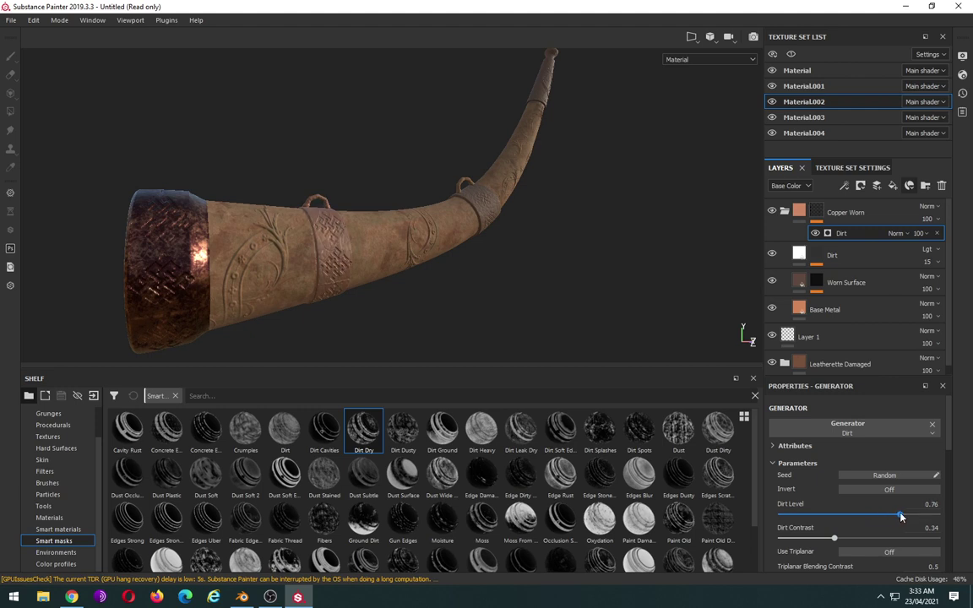
left_click_drag(901, 517, 909, 517)
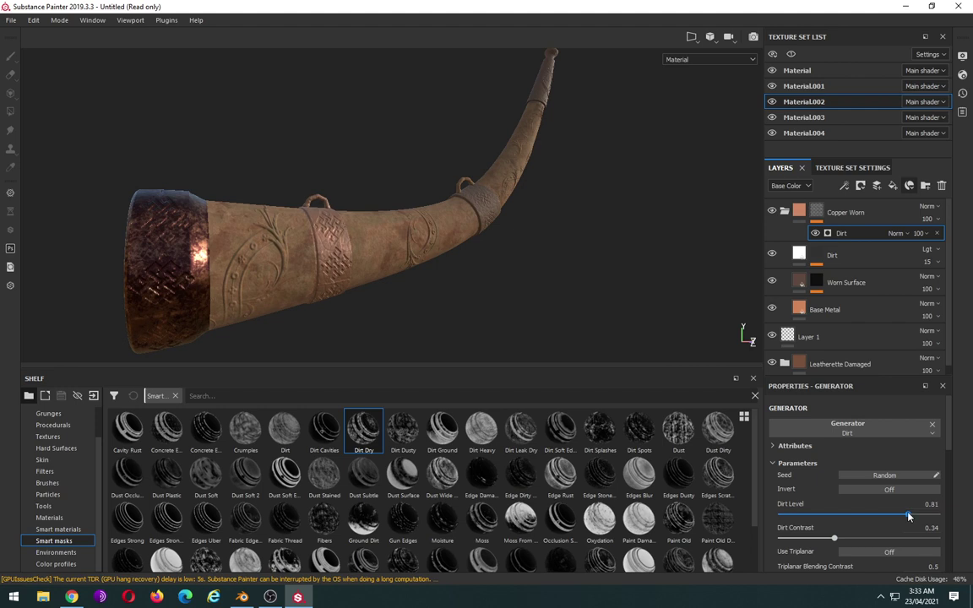
left_click_drag(835, 538, 848, 539)
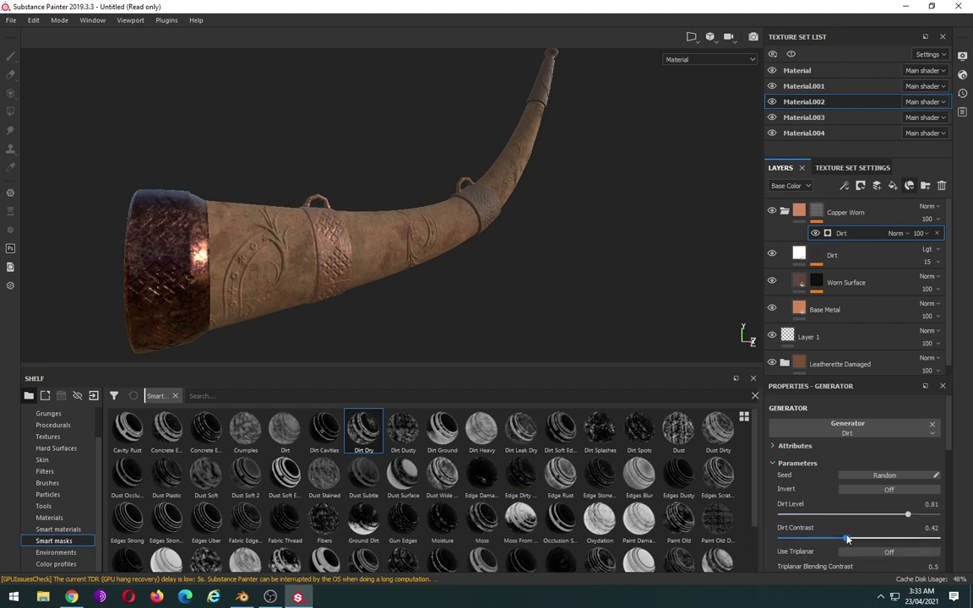
key("alt+space")
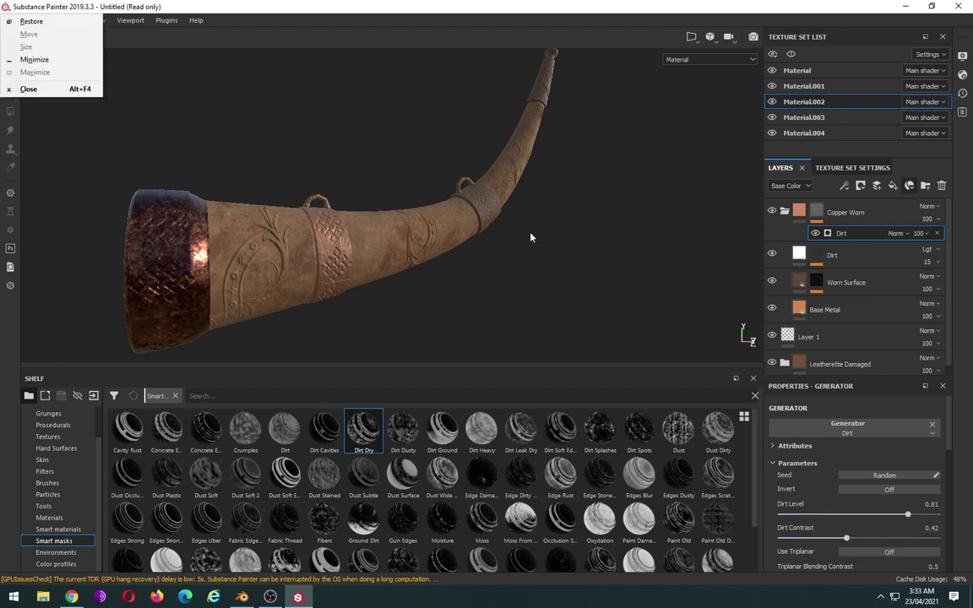
key("alt")
mouse_move(529, 232)
left_mouse_down("alt")
mouse_move(548, 241)
mouse_move(575, 289)
mouse_move(387, 171)
mouse_move(400, 180)
mouse_move(492, 176)
mouse_move(499, 156)
left_mouse_up("alt")
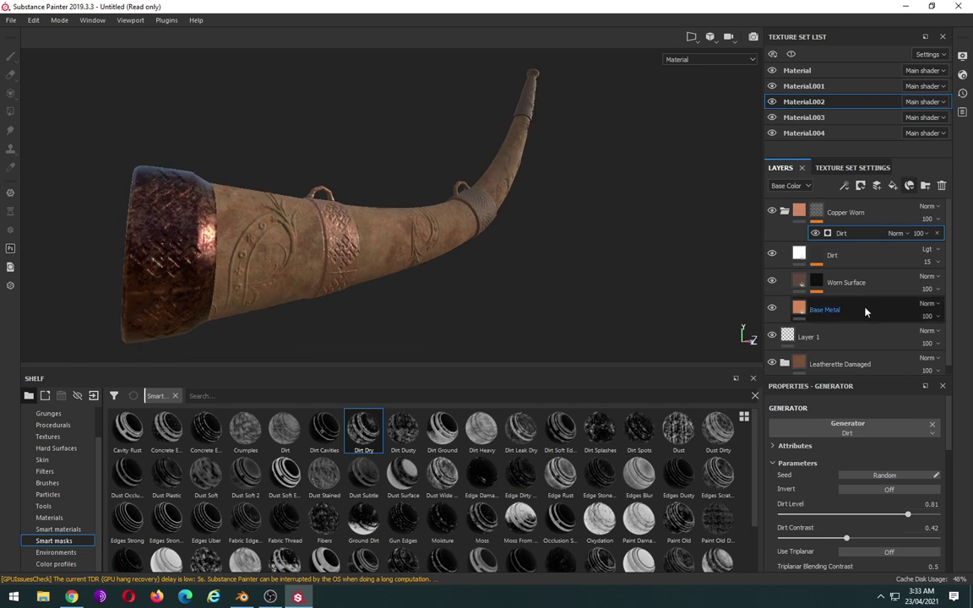
Step: Raise the Dirt generator's Grunge Scale to 9 and Grunge Amount to 0.62
scroll(837, 447, "down", 3)
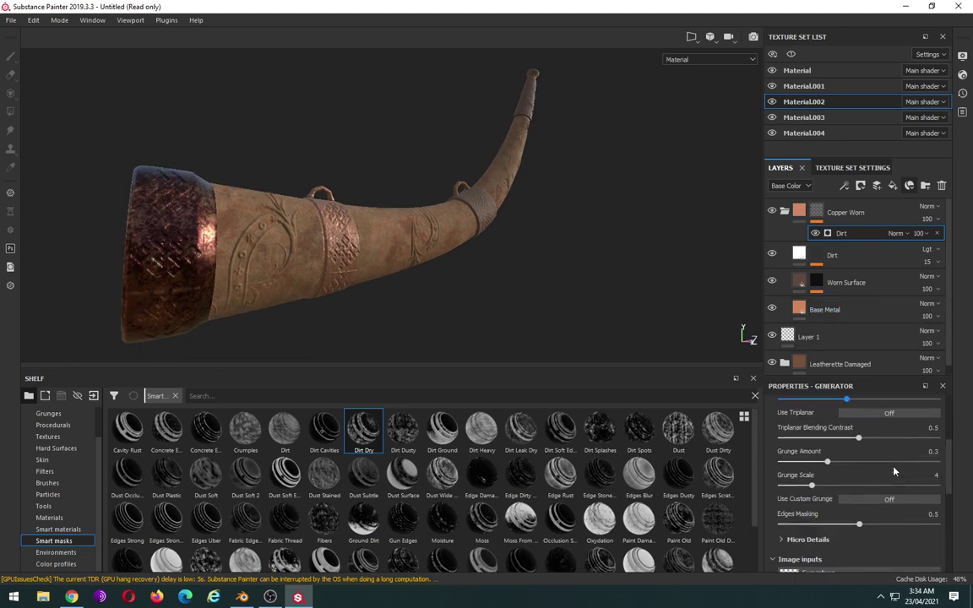
scroll(835, 454, "down", 2)
mouse_move(825, 455)
left_mouse_down()
mouse_move(864, 452)
mouse_move(835, 429)
mouse_move(878, 430)
left_mouse_up()
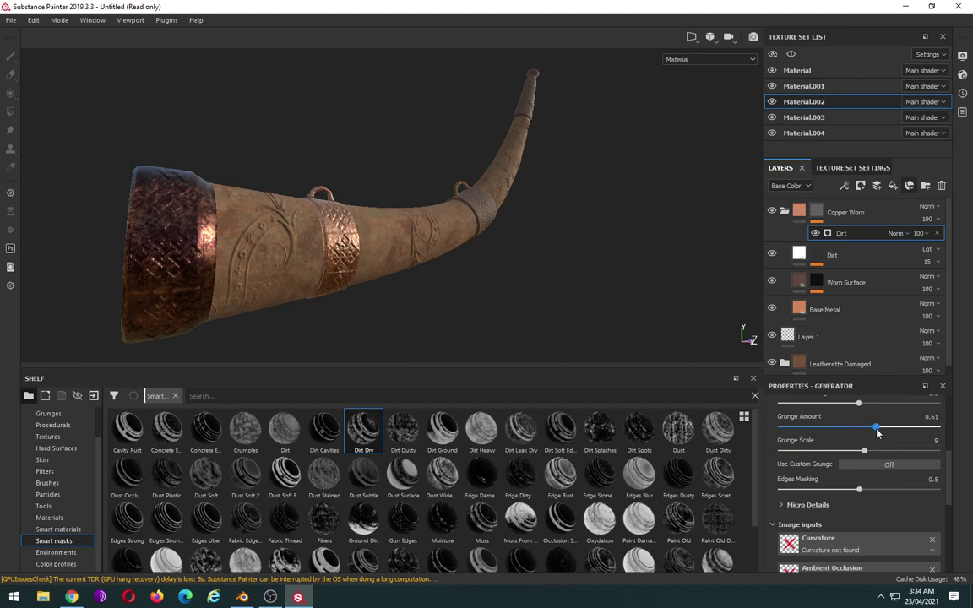
Step: Orbit, zoom and rotate the environment lighting to inspect the copper on the horn's rim
mouse_move(548, 297)
left_mouse_down("alt")
mouse_move(547, 308)
mouse_move(515, 300)
mouse_move(405, 239)
mouse_move(527, 241)
mouse_move(528, 250)
left_mouse_up("alt")
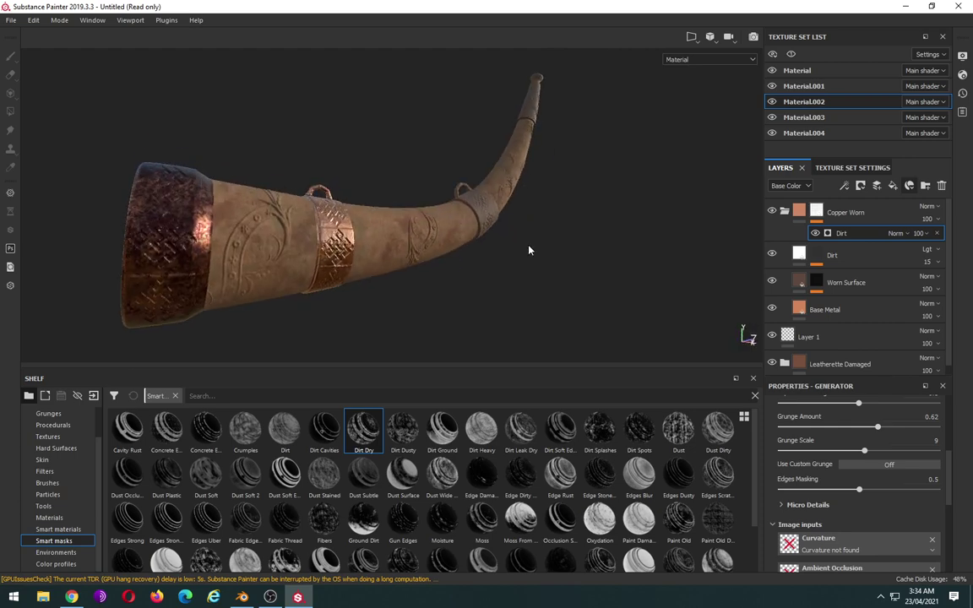
mouse_move(528, 251)
right_mouse_down("alt")
mouse_move(582, 308)
mouse_move(467, 155)
right_mouse_up("alt")
mouse_move(468, 155)
left_mouse_down("alt")
mouse_move(535, 226)
mouse_move(548, 291)
mouse_move(539, 278)
left_mouse_up("alt")
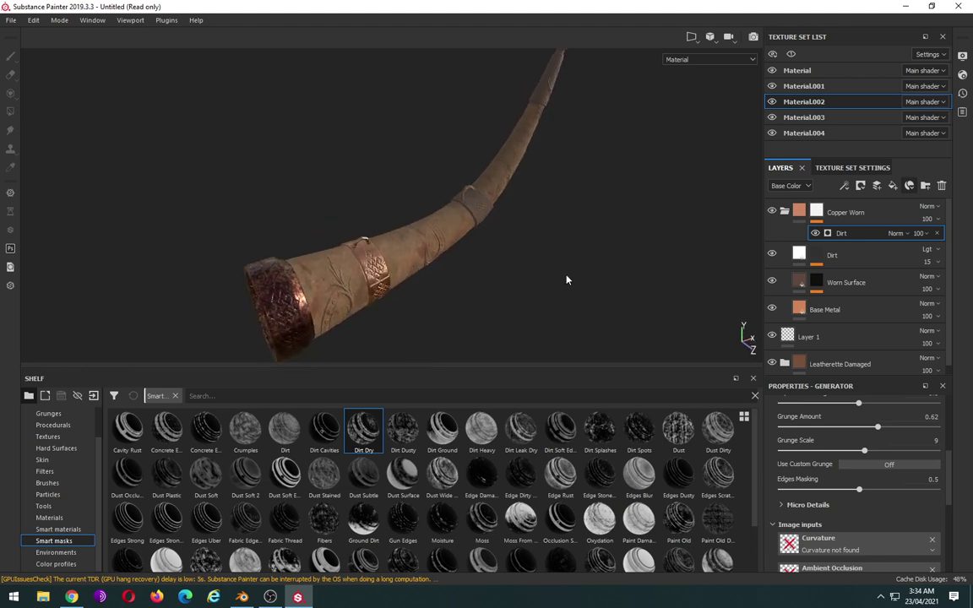
mouse_move(626, 273)
right_mouse_down("shift")
mouse_move(639, 284)
mouse_move(571, 289)
mouse_move(600, 287)
mouse_move(589, 289)
right_mouse_up("shift")
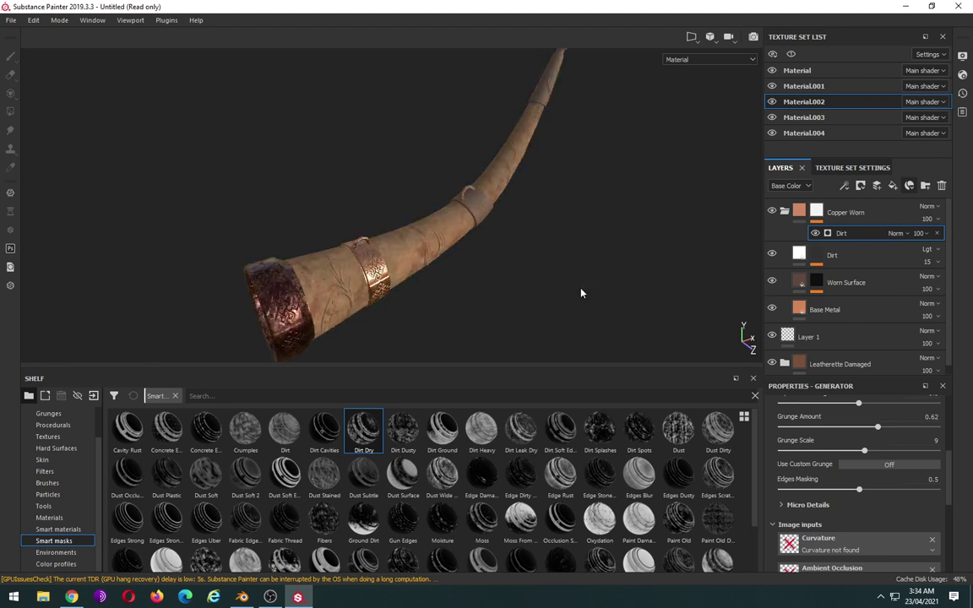
mouse_move(582, 291)
left_mouse_down("alt")
mouse_move(556, 235)
mouse_move(474, 243)
mouse_move(579, 259)
left_mouse_up("alt")
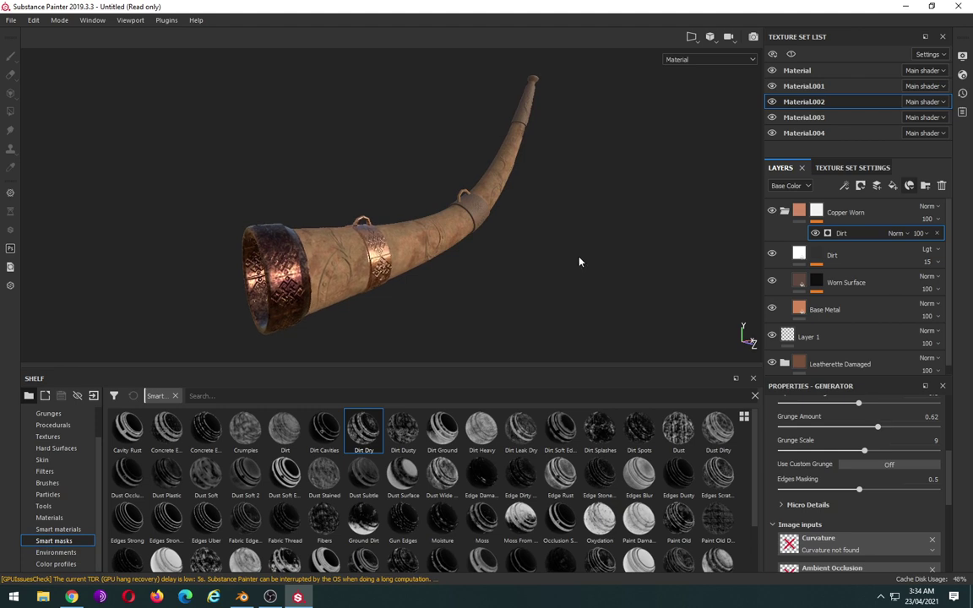
Step: Copy the Copper Worn folder and paste it into the Material.003 texture set
right_click(873, 213)
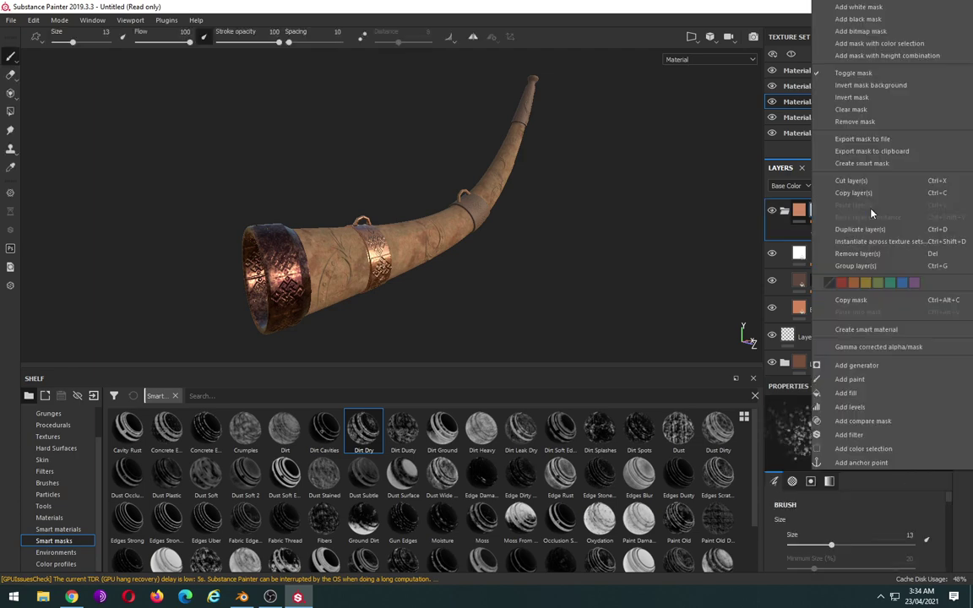
left_click(866, 193)
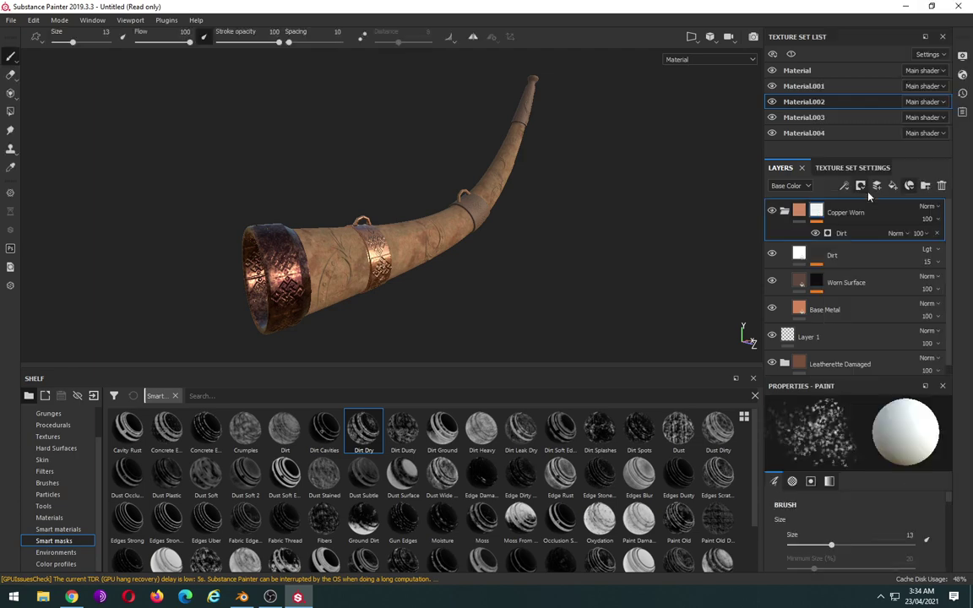
left_click(802, 120)
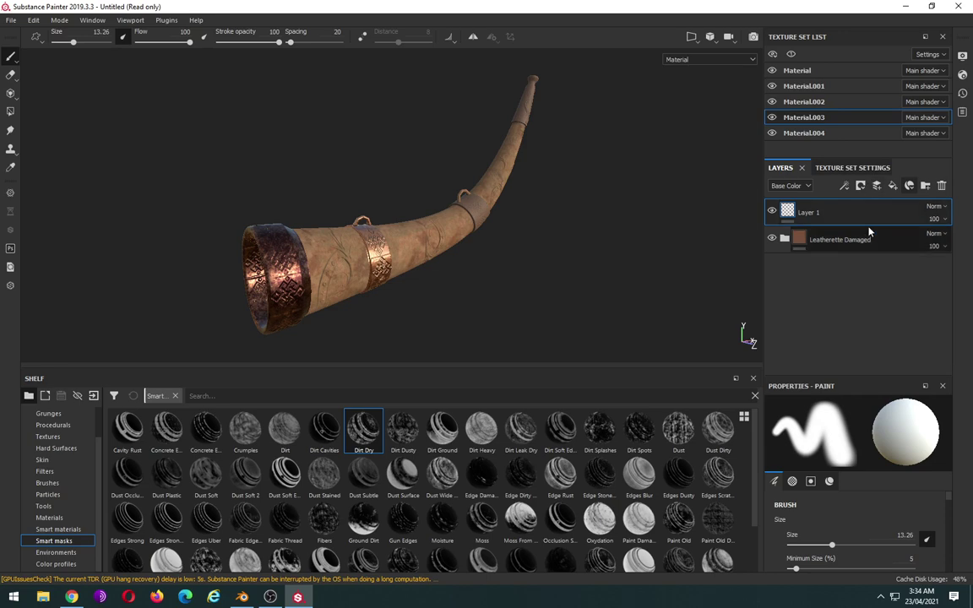
right_click(868, 216)
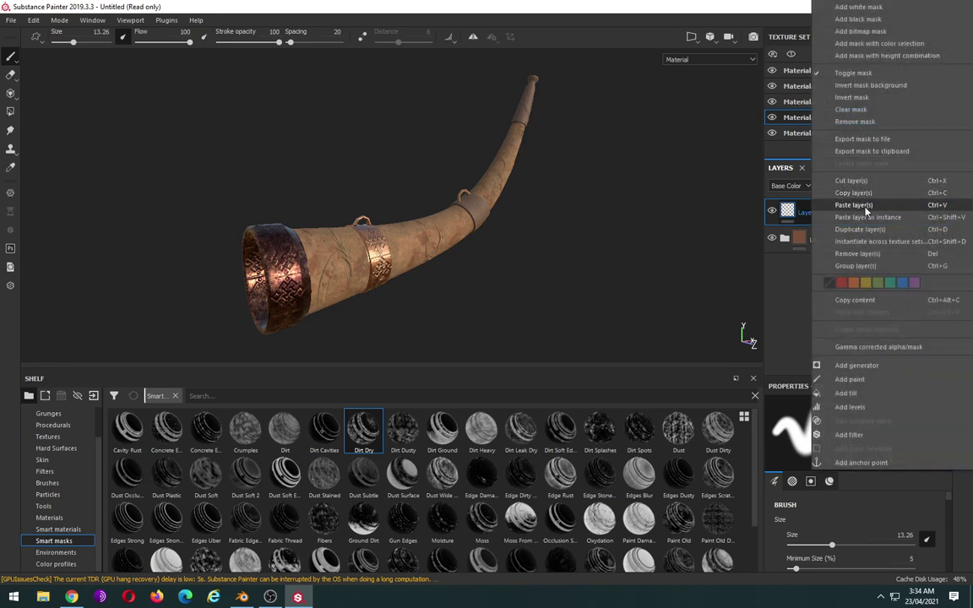
left_click(866, 205)
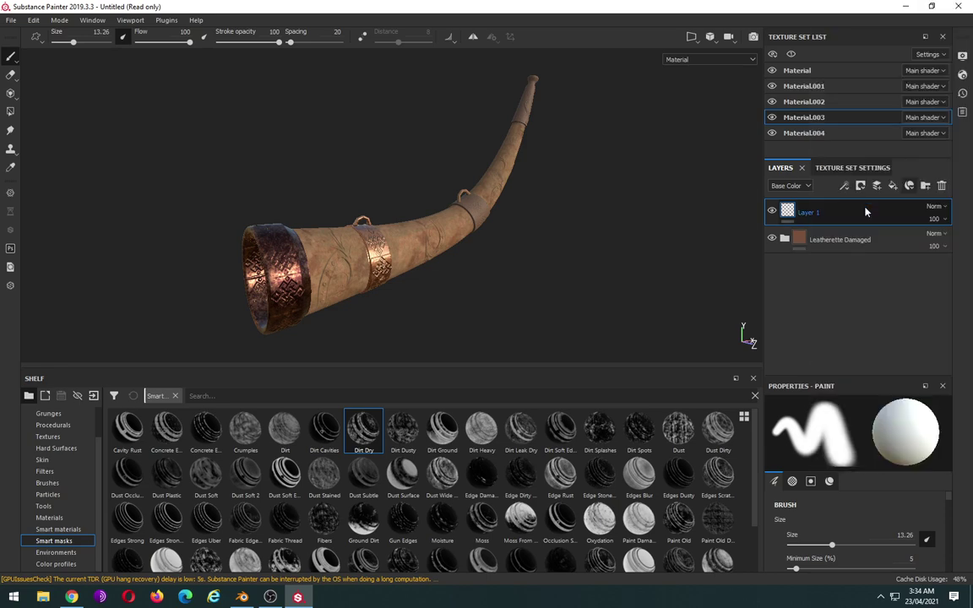
Step: Paste the copied layers into the Material.004 texture set
left_click(803, 134)
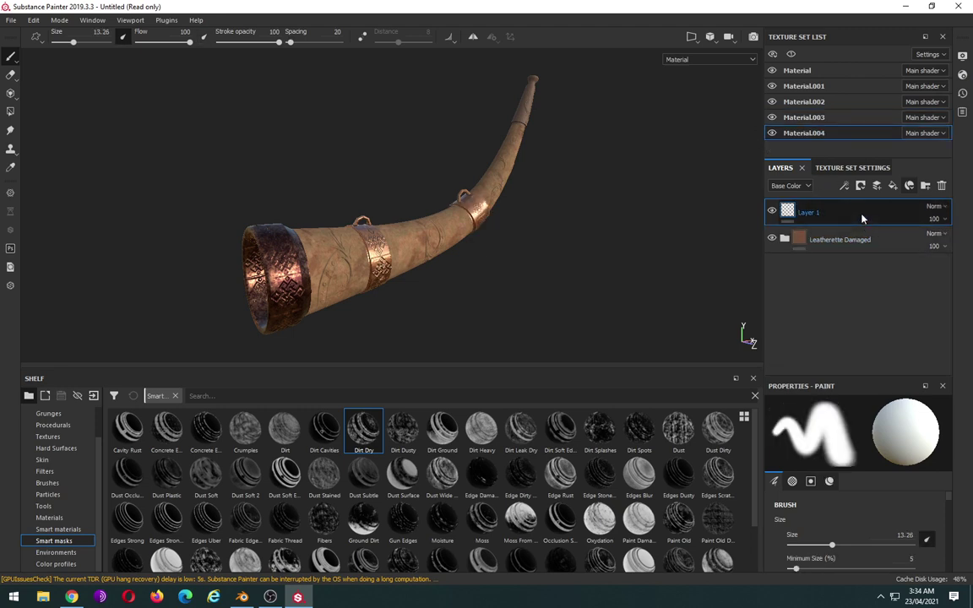
right_click(863, 216)
left_click(863, 205)
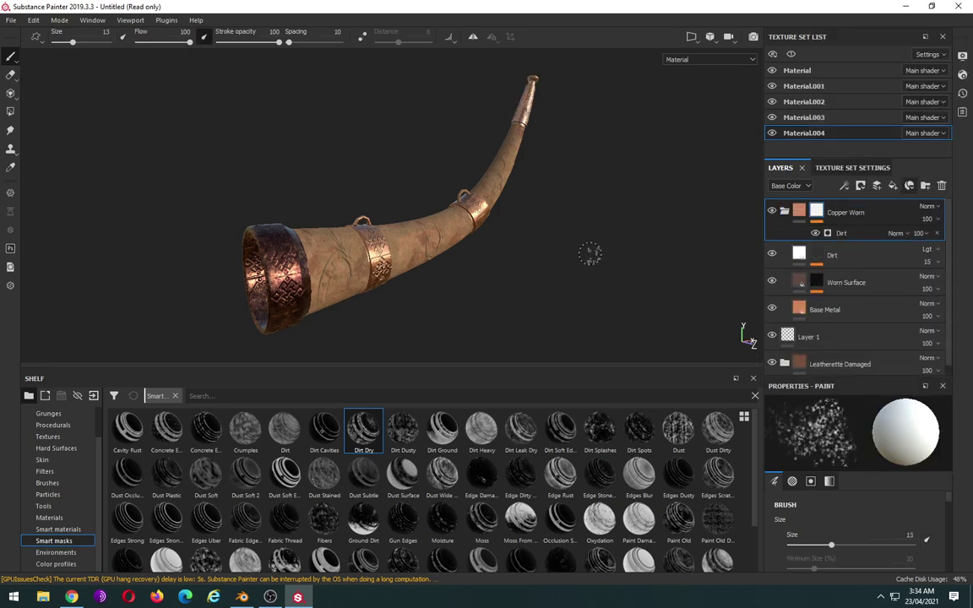
Step: Shrink the brush size from 13 to 4.28
left_click_drag(589, 254, 391, 256, "alt")
mouse_move(493, 251)
left_mouse_down("alt")
mouse_move(521, 180)
mouse_move(515, 167)
mouse_move(559, 245)
mouse_move(623, 256)
mouse_move(730, 231)
mouse_move(826, 237)
mouse_move(763, 228)
mouse_move(537, 246)
mouse_move(415, 281)
mouse_move(635, 240)
mouse_move(569, 246)
mouse_move(608, 260)
mouse_move(529, 264)
mouse_move(541, 276)
mouse_move(509, 233)
mouse_move(627, 260)
mouse_move(724, 189)
mouse_move(635, 232)
mouse_move(695, 209)
mouse_move(672, 255)
mouse_move(785, 283)
mouse_move(657, 250)
mouse_move(651, 264)
left_mouse_up("alt")
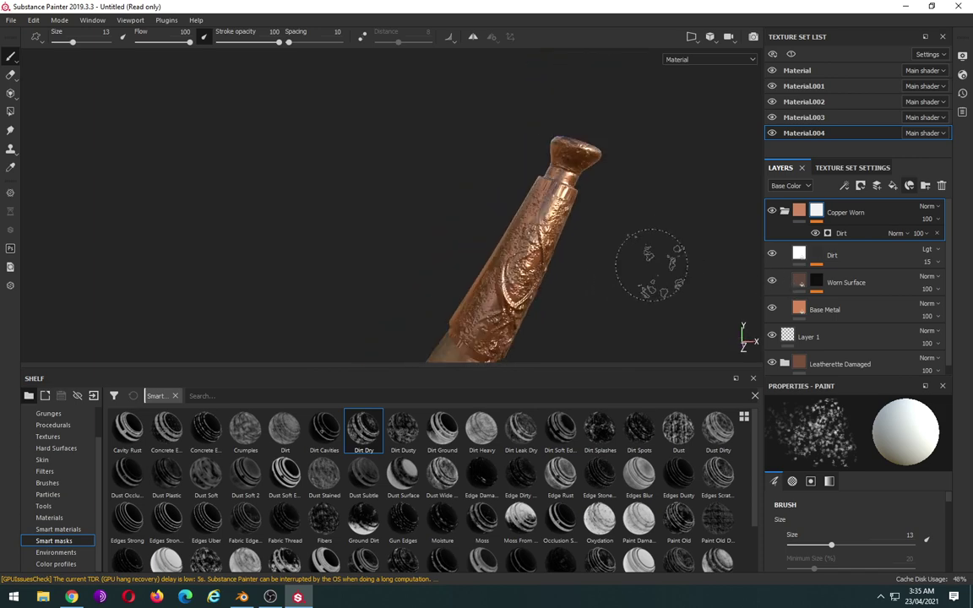
left_click_drag(829, 550, 812, 547)
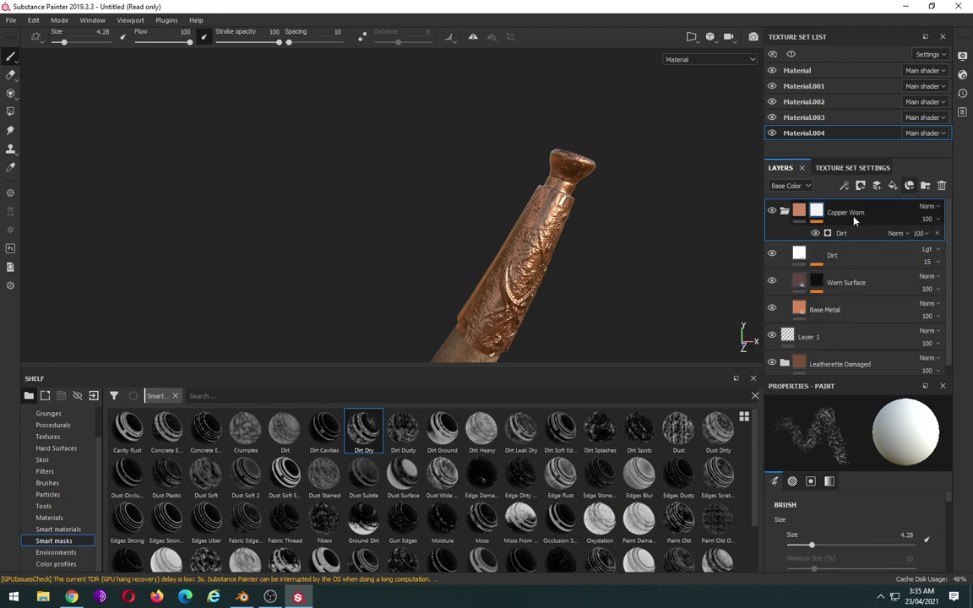
Step: Lighten the Worn Surface layer's base colour to a reddish copper brown (RGB 0.449, 0.203, 0.124)
left_click(845, 282)
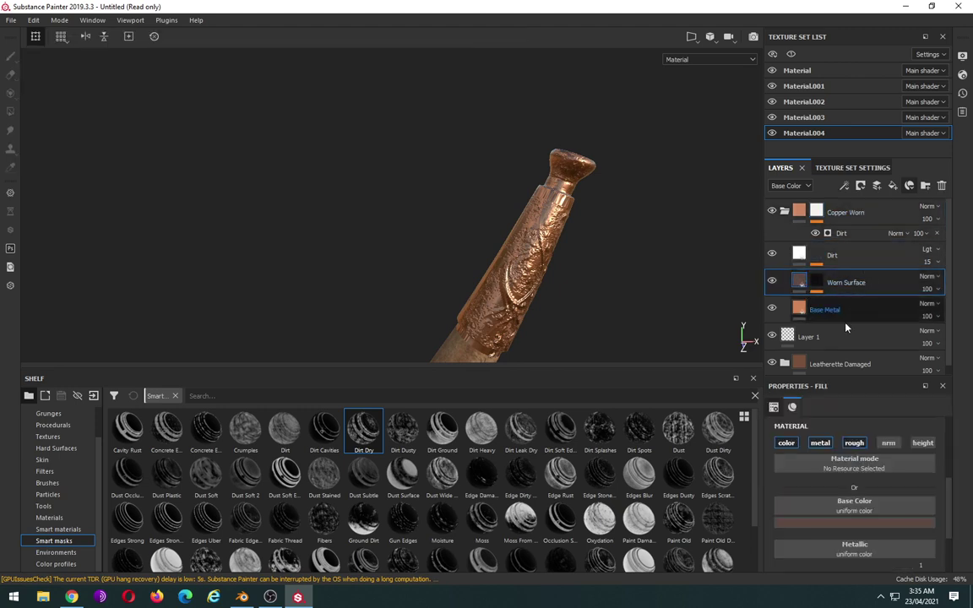
left_click(849, 524)
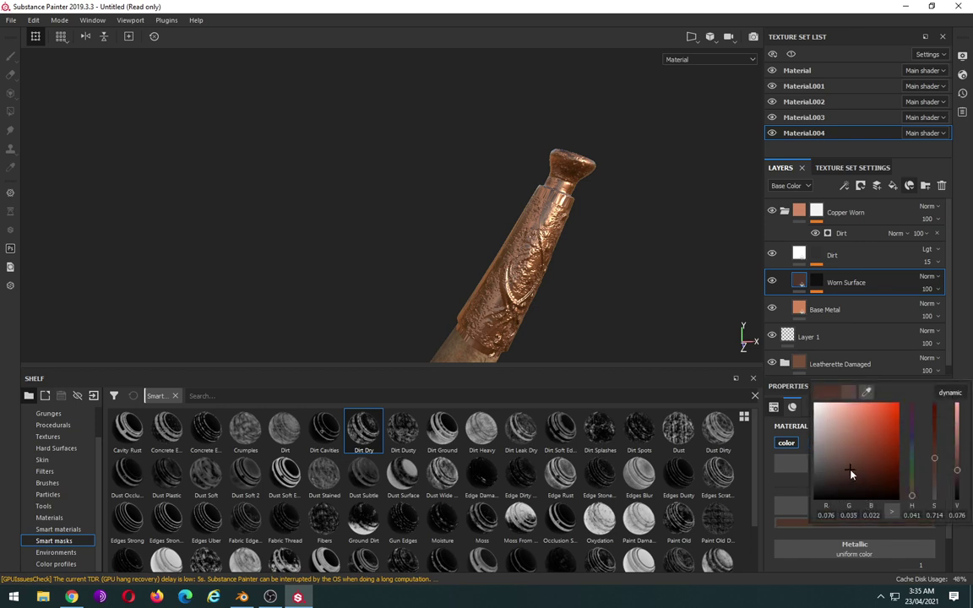
left_click_drag(850, 471, 882, 461)
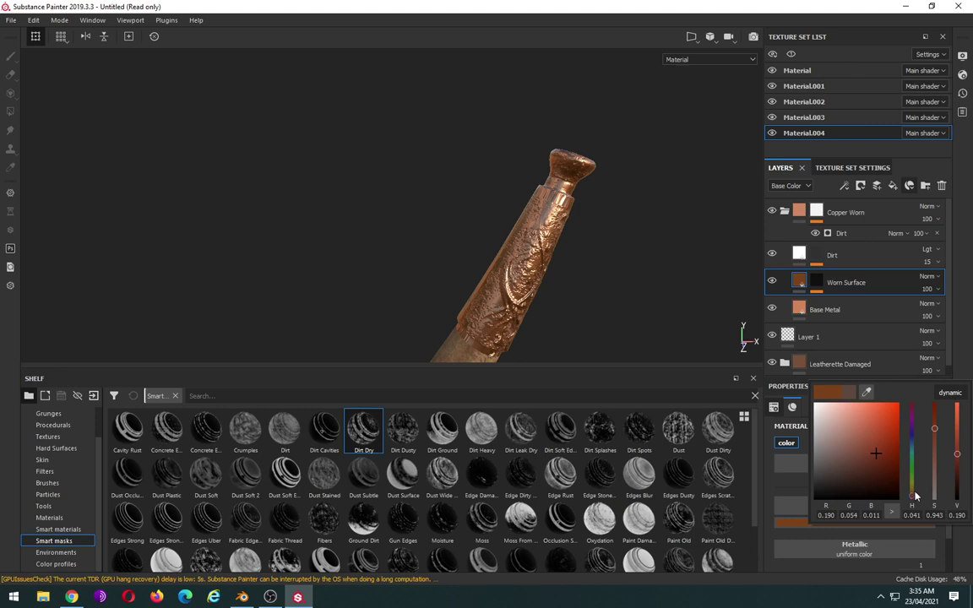
mouse_move(935, 429)
left_mouse_down()
mouse_move(936, 459)
mouse_move(959, 431)
left_mouse_up()
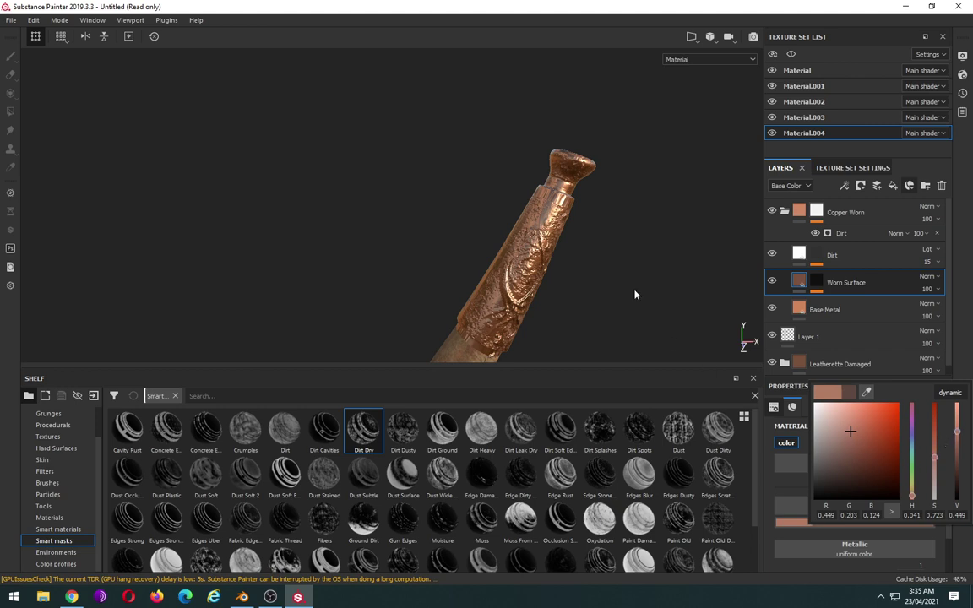
left_click(817, 213)
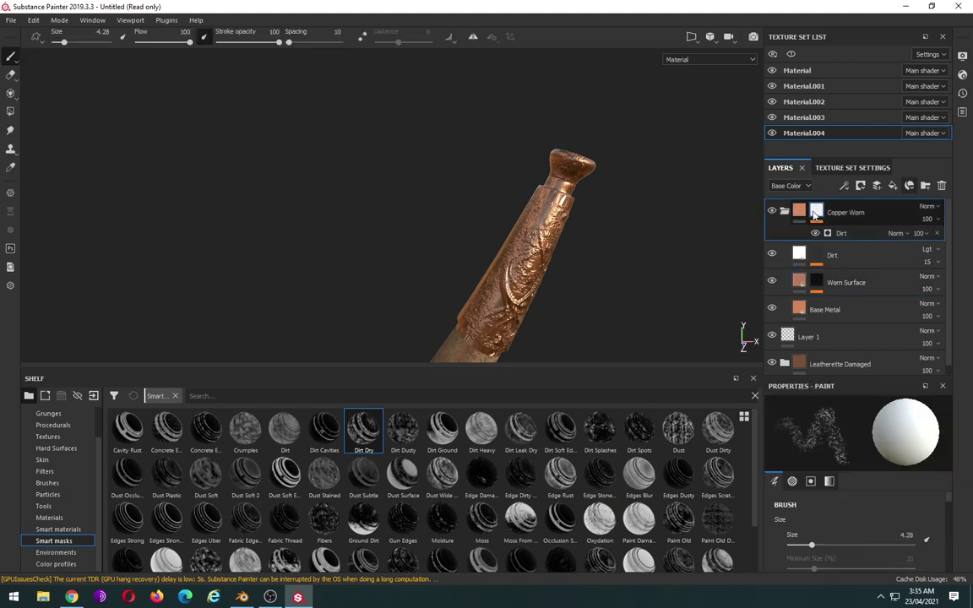
left_click(849, 213)
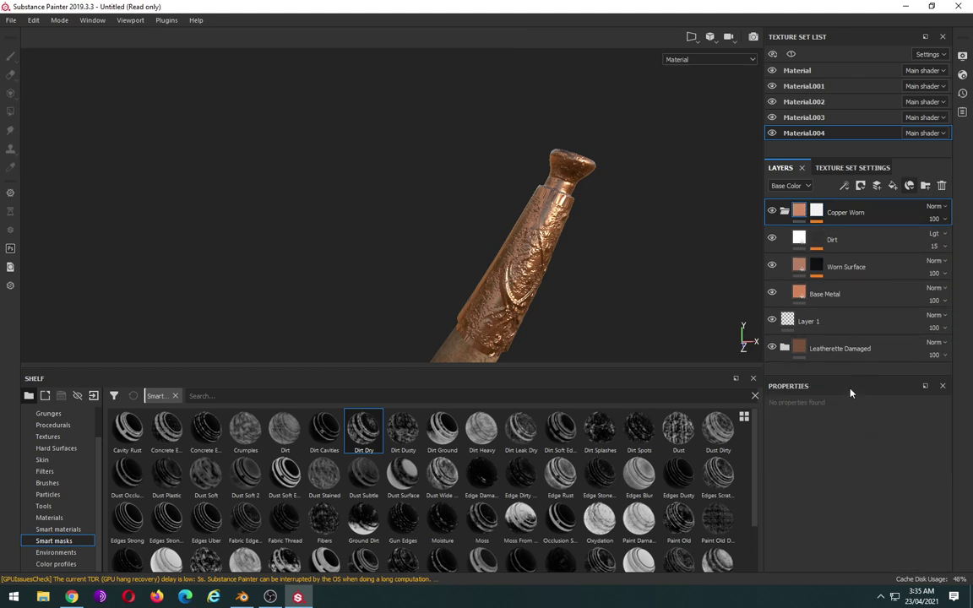
Step: Raise the Dirt mask generator's Texture amount to 0.64, then inspect the horn in three-quarter view
left_click(816, 239)
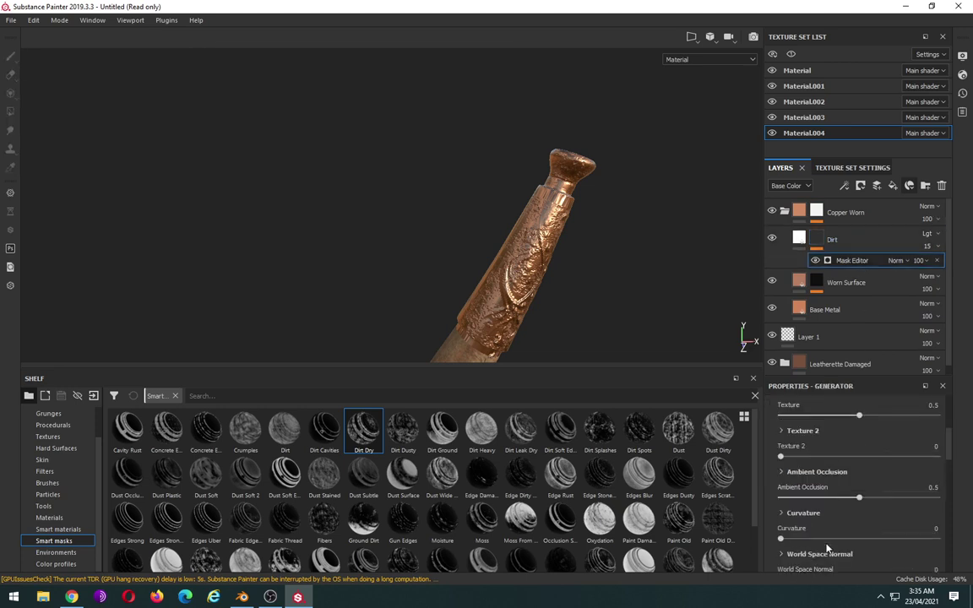
left_click_drag(872, 418, 884, 417)
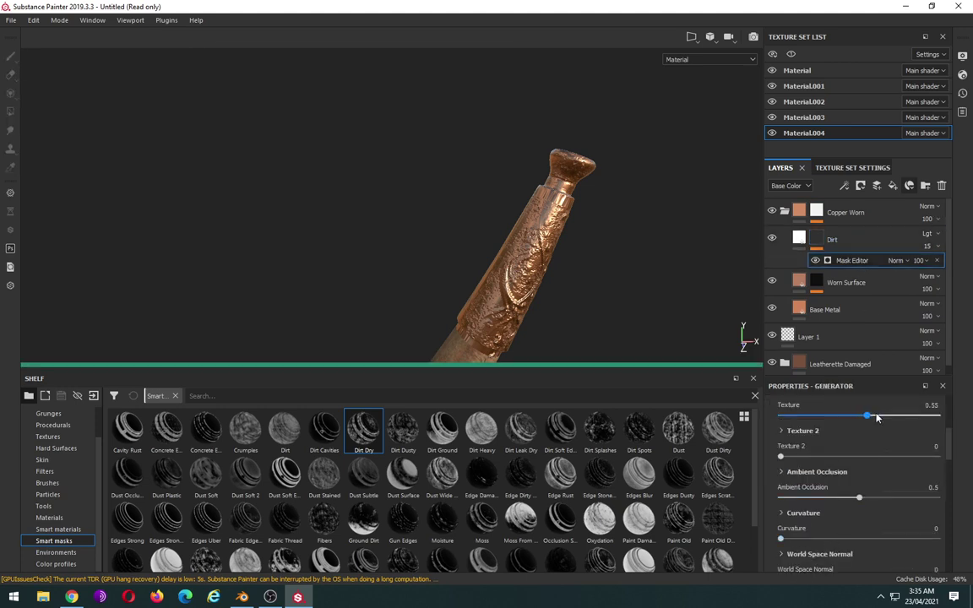
scroll(582, 307, "up", 2)
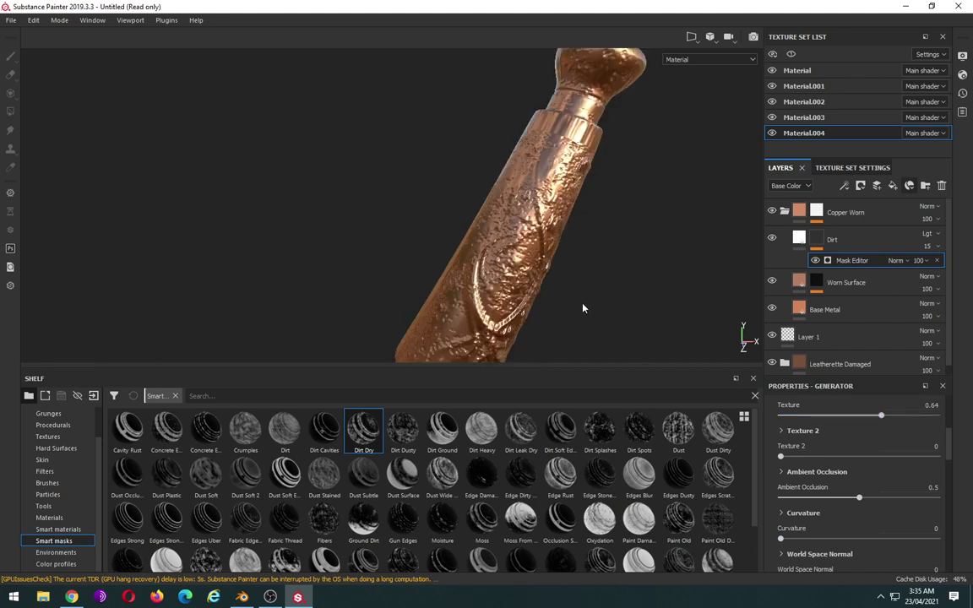
scroll(582, 307, "down", 4)
scroll(581, 306, "down", 4)
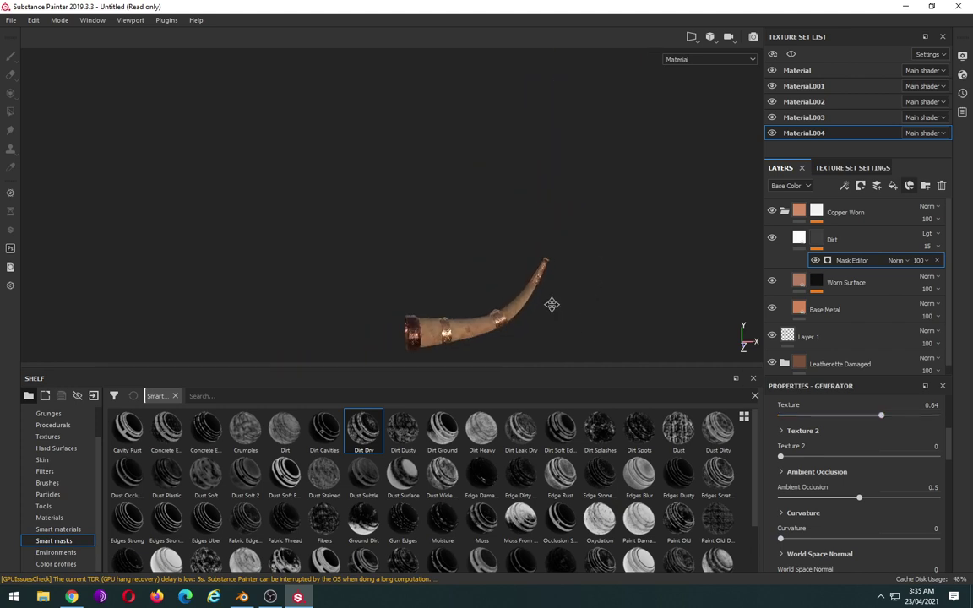
scroll(551, 305, "up", 2)
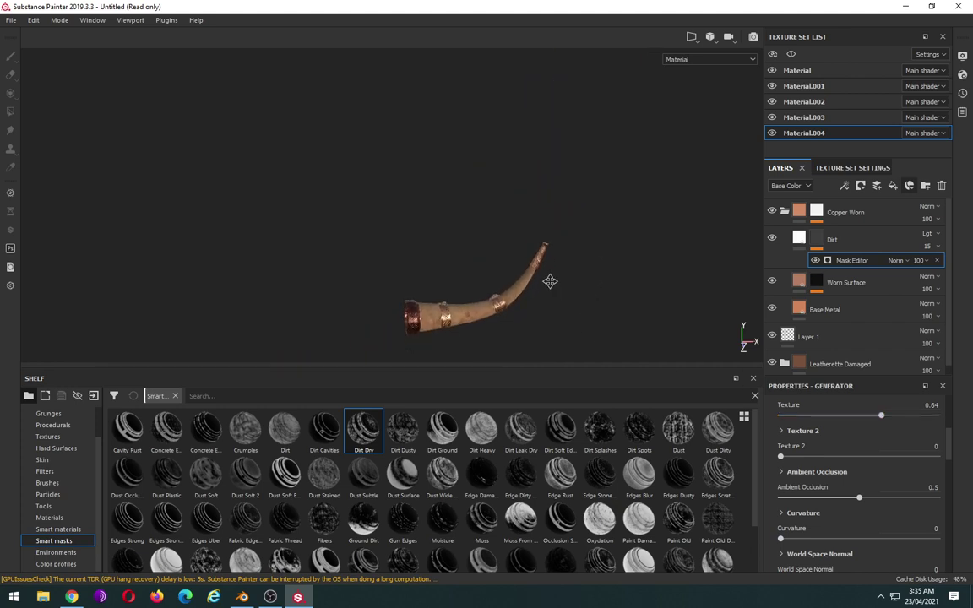
scroll(547, 250, "up", 2)
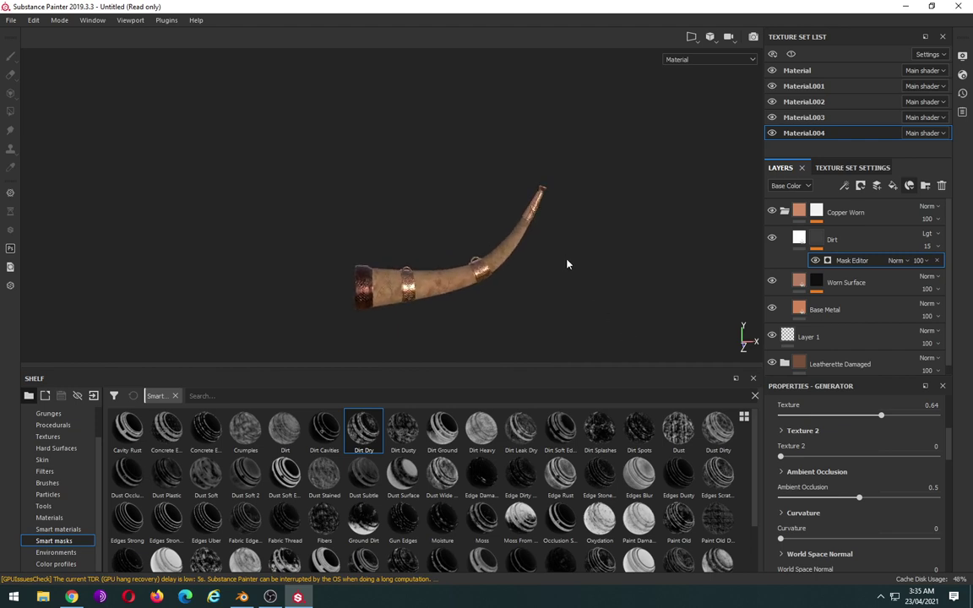
scroll(567, 264, "up", 2)
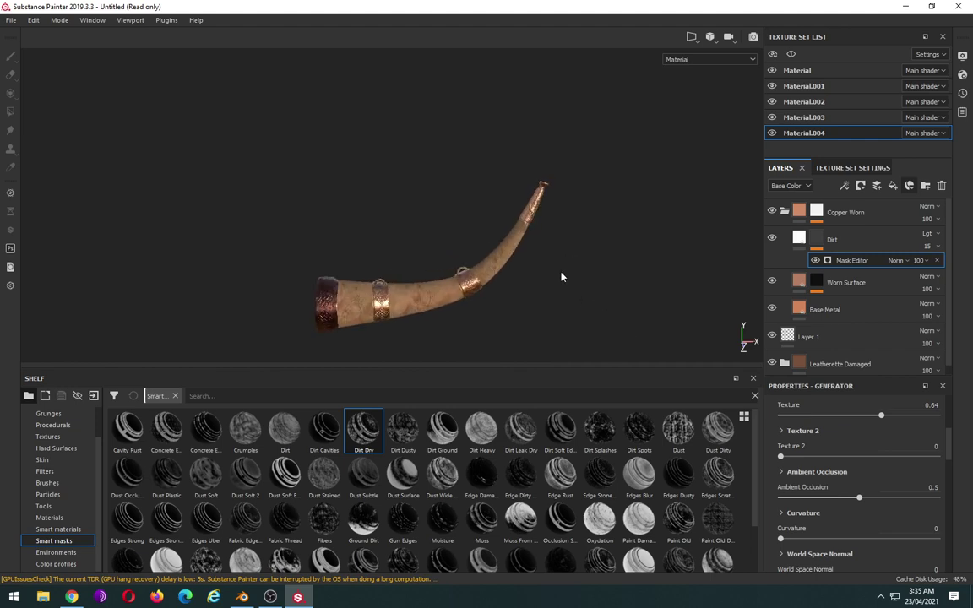
scroll(561, 276, "up", 2)
scroll(586, 319, "up", 2)
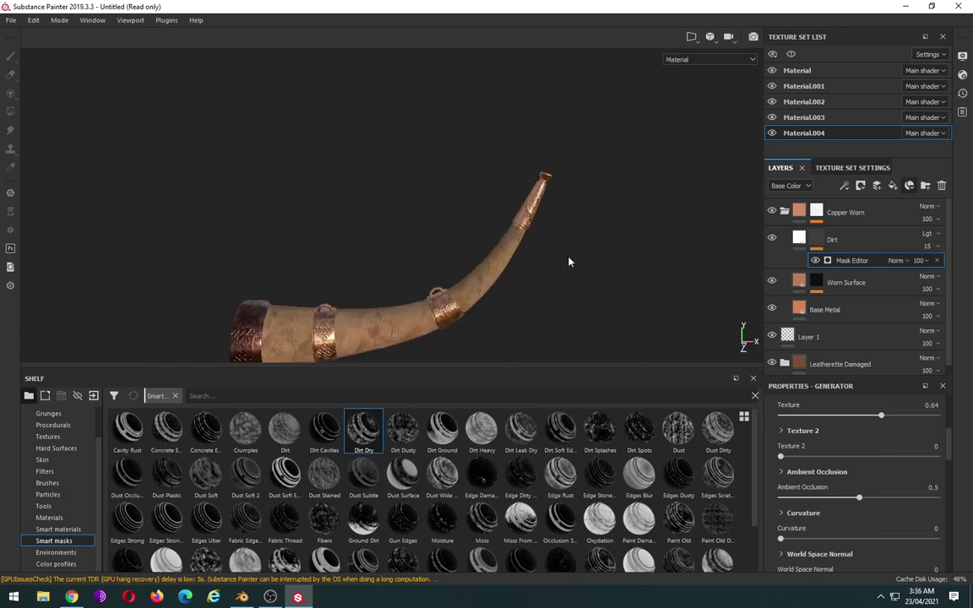
mouse_move(563, 293)
left_mouse_down("alt")
mouse_move(571, 233)
mouse_move(608, 277)
mouse_move(590, 288)
left_mouse_up("alt")
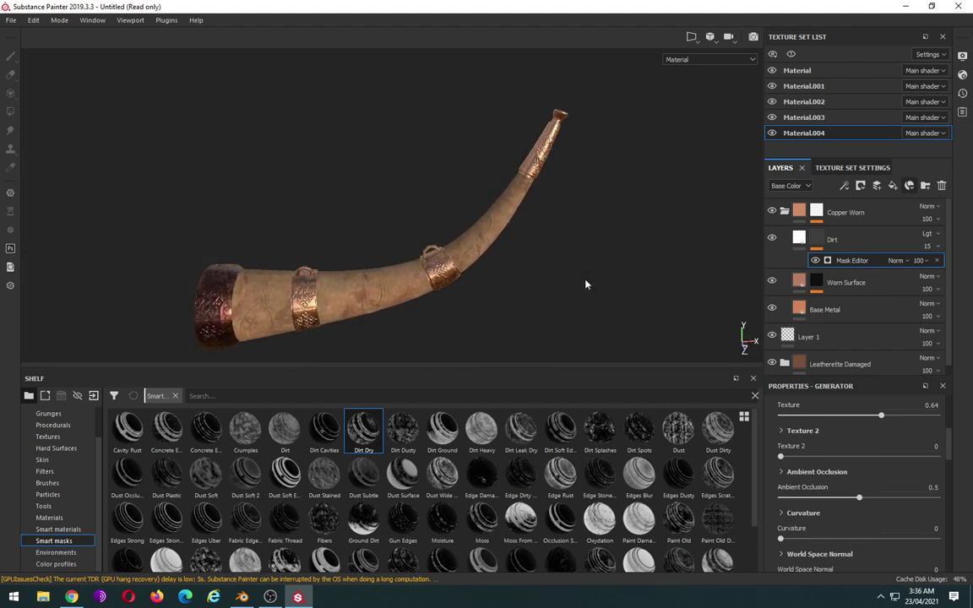
Step: Start a texture export and browse the destination path to the horn old folder
left_click(11, 19)
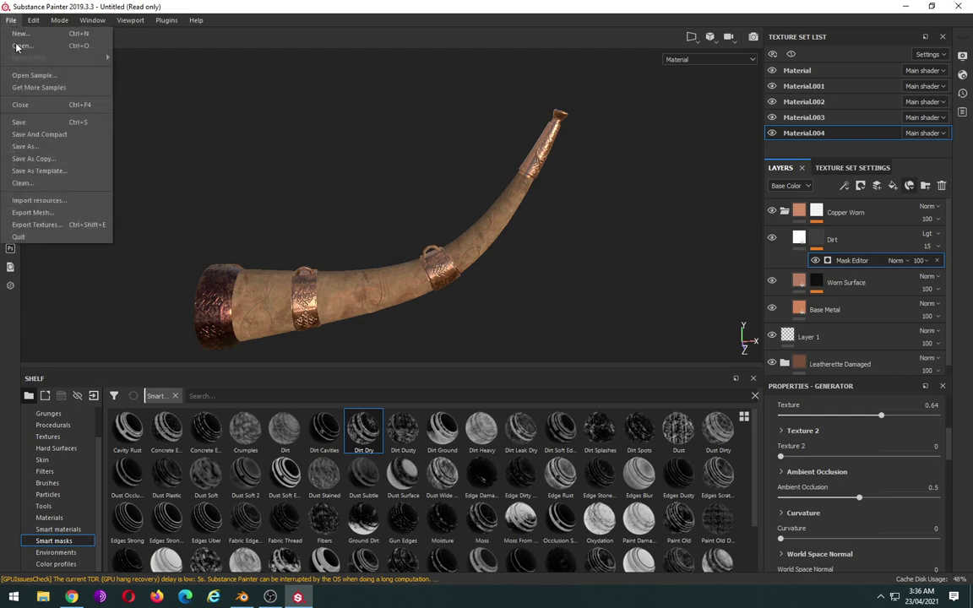
left_click(48, 225)
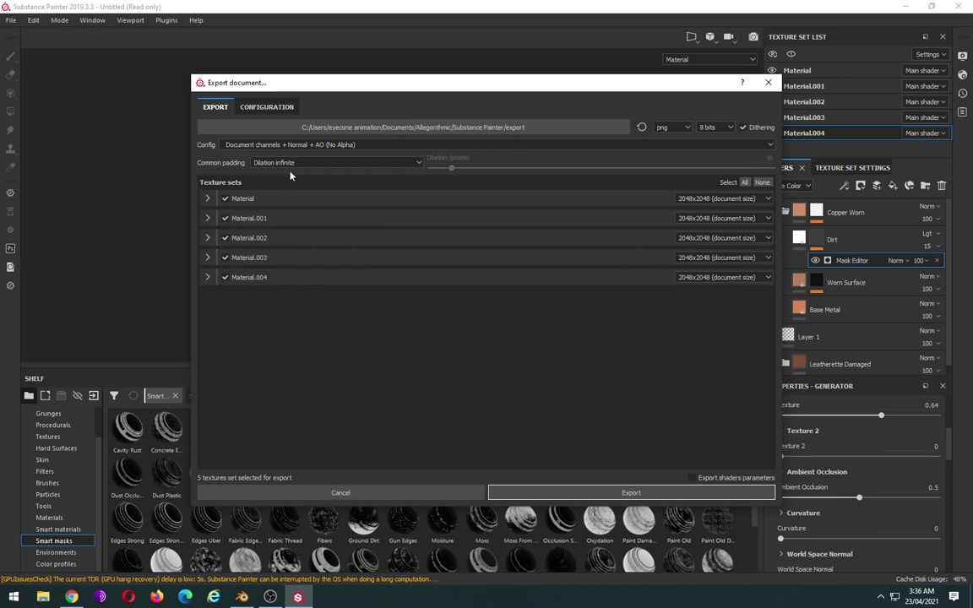
left_click(402, 127)
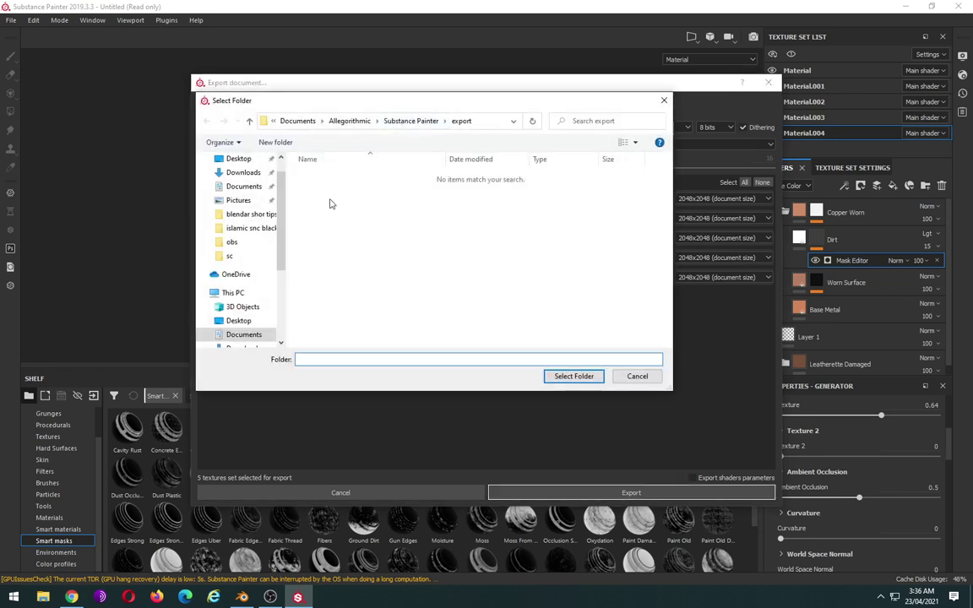
scroll(263, 276, "down", 2)
scroll(263, 277, "down", 2)
scroll(263, 274, "up", 3)
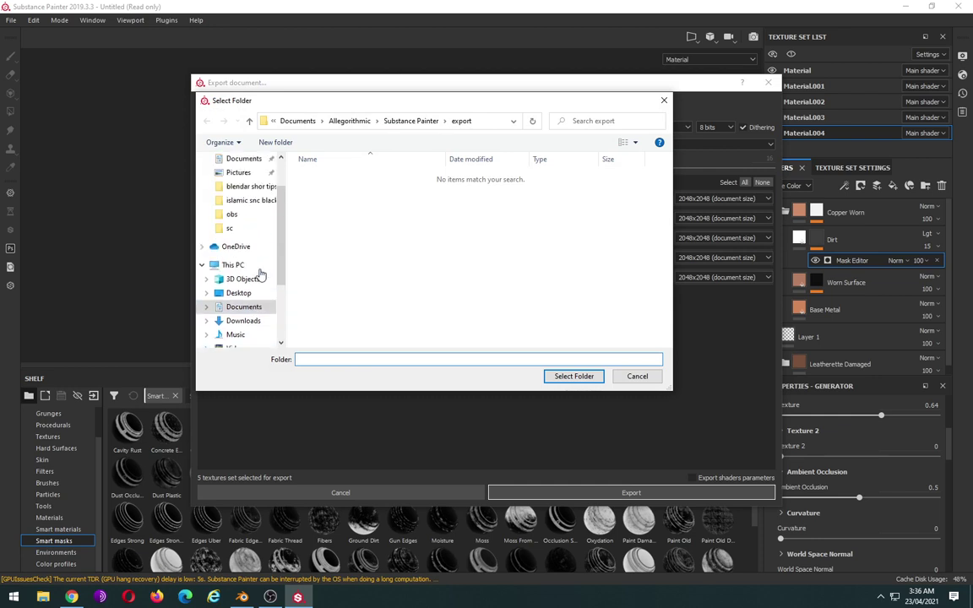
scroll(258, 269, "up", 2)
left_click(252, 251)
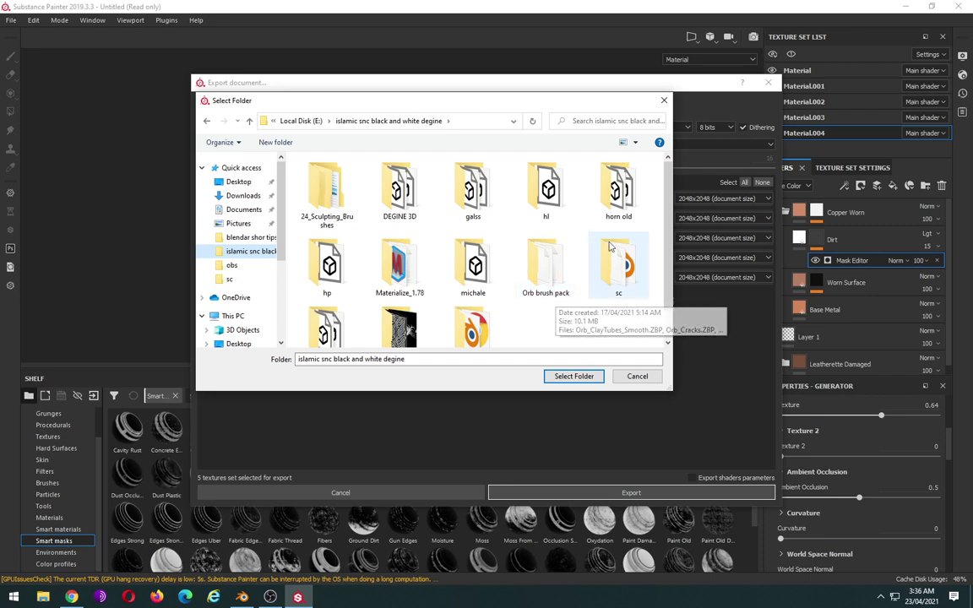
double_click(618, 187)
Step: Create a 'texxt' folder as the destination and export all five texture sets as PNG
left_click(294, 144)
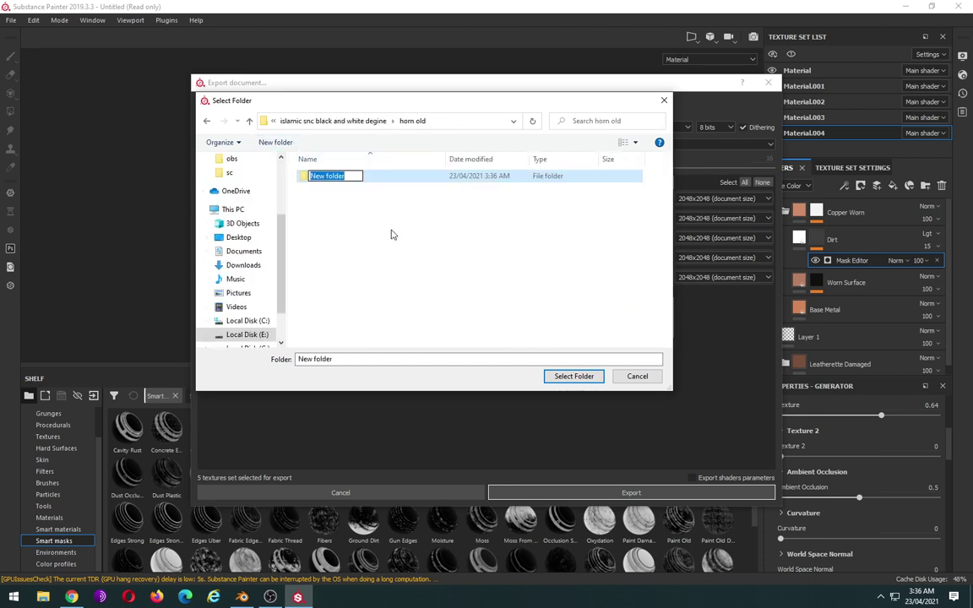
type("texxtt")
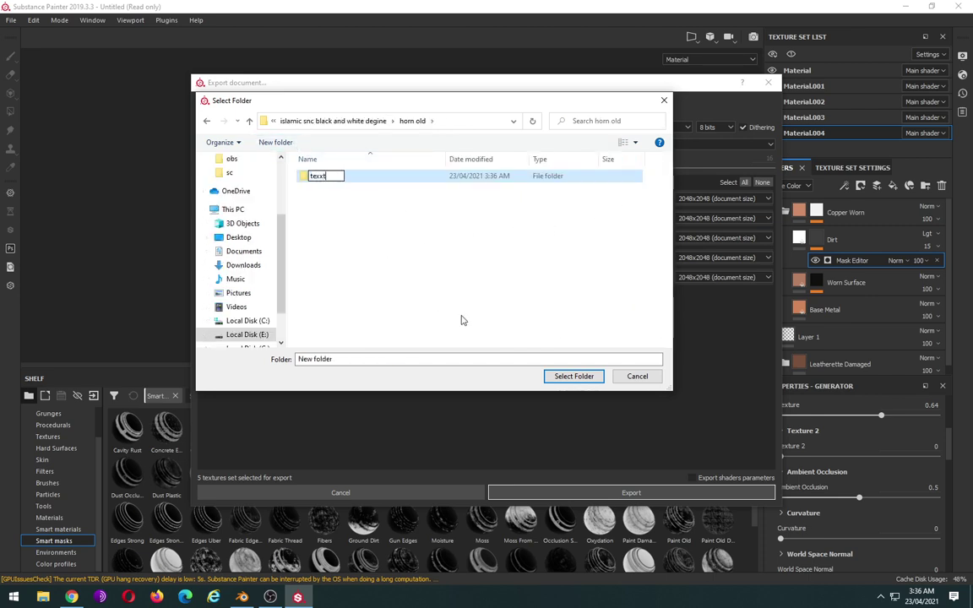
key("Return")
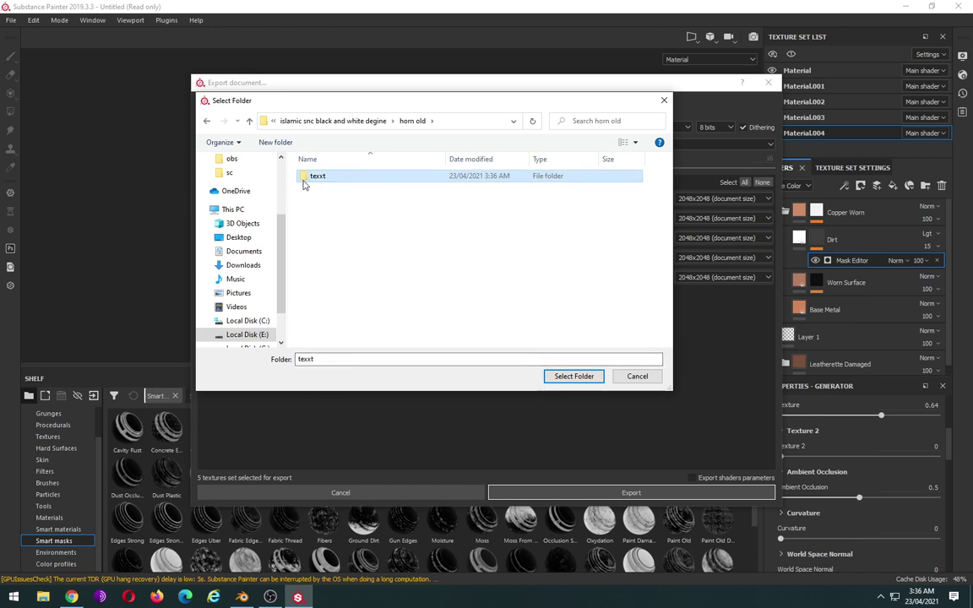
double_click(304, 182)
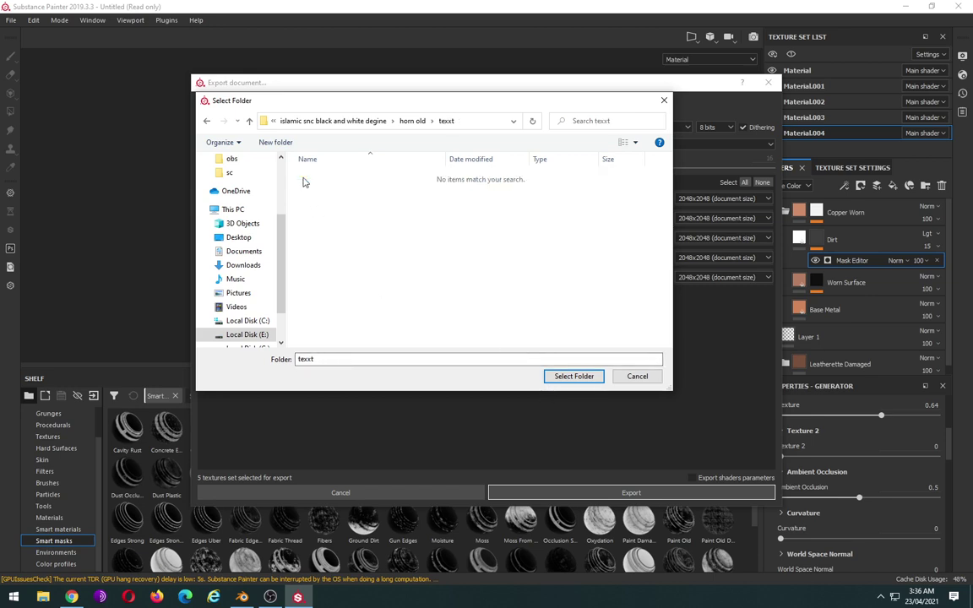
left_click(552, 377)
left_click(632, 488)
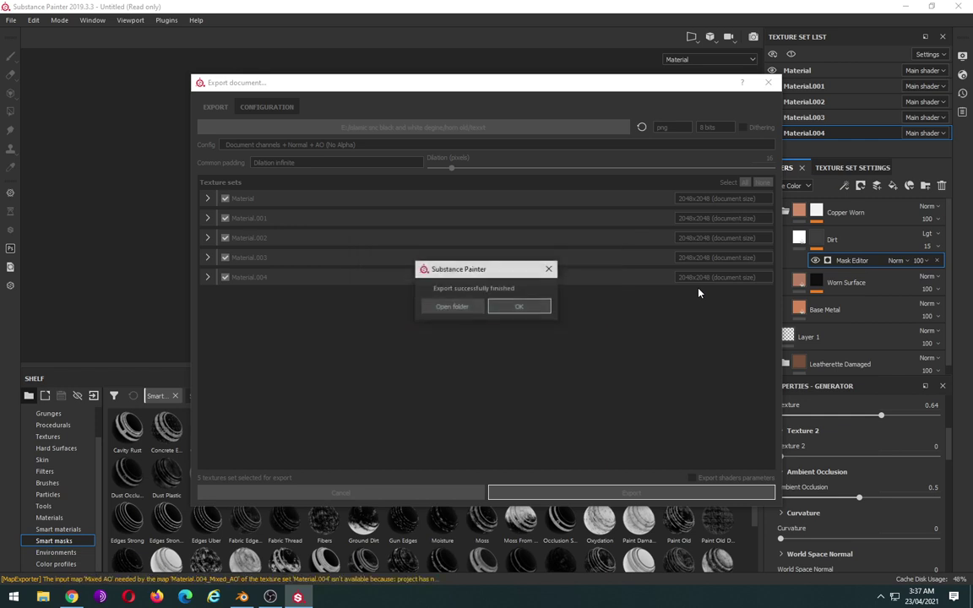
left_click(522, 307)
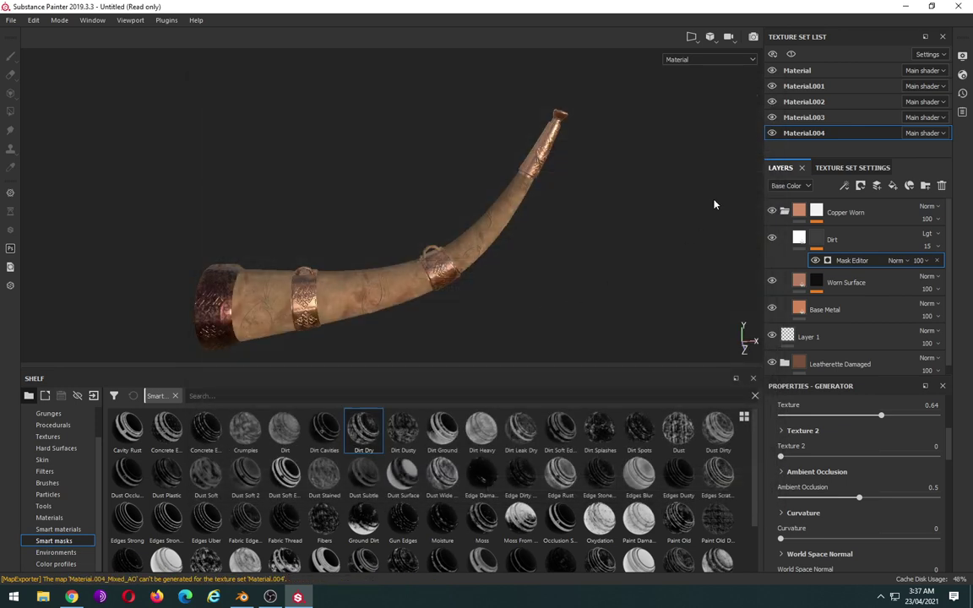
Step: Close the Substance Painter project without saving and split Blender's 3D view into two stacked areas
key("ctrl+q")
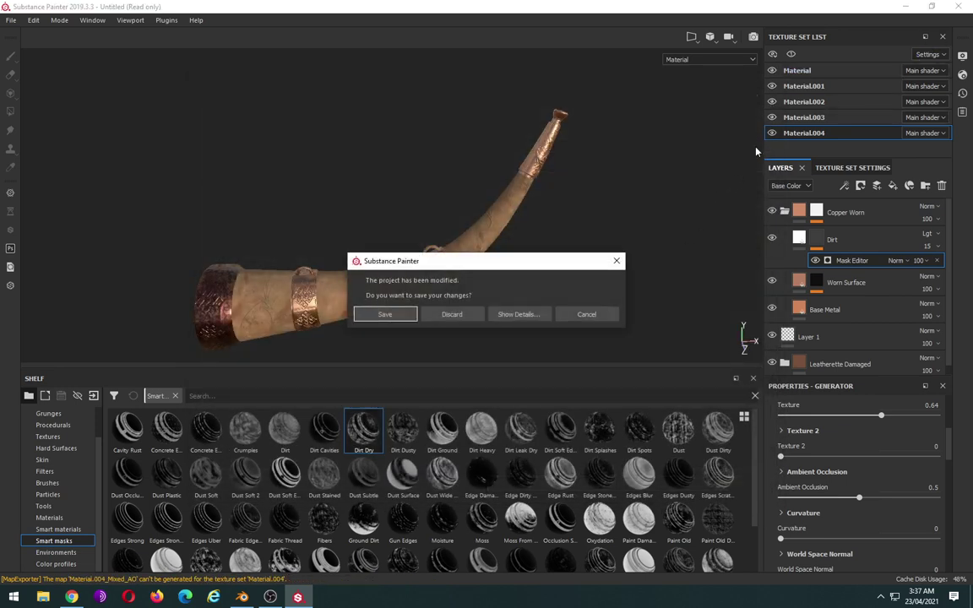
left_click(453, 314)
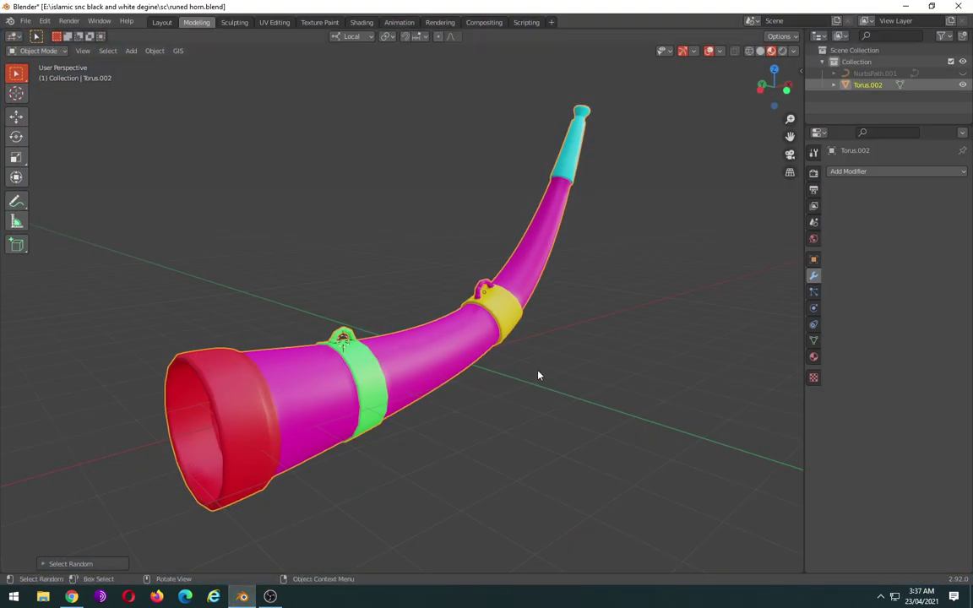
left_click_drag(5, 566, 28, 260)
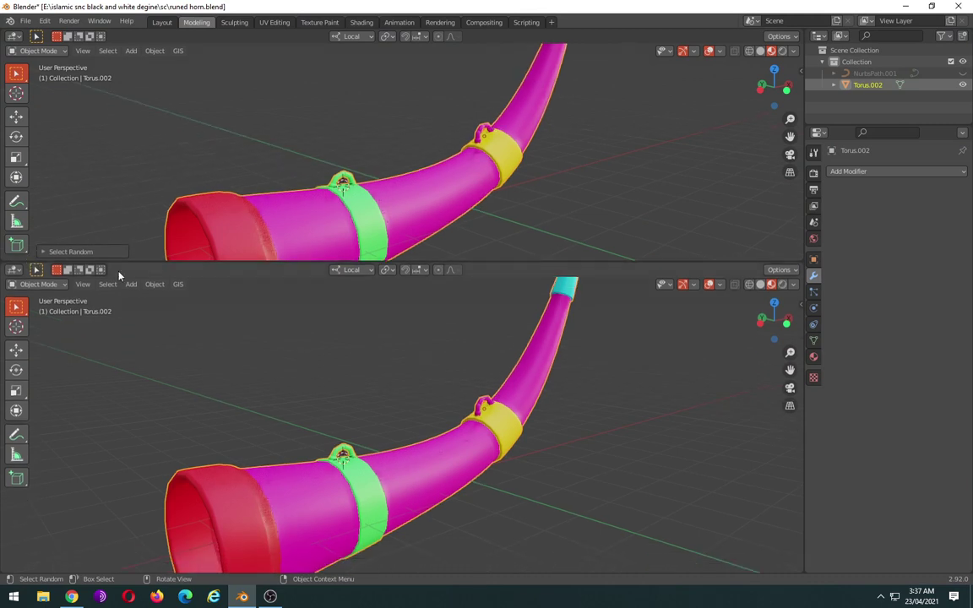
scroll(409, 198, "down", 3)
Step: Turn the lower area into a Shader Editor and zoom in on Material.004's Principled BSDF nodes
left_click(14, 270)
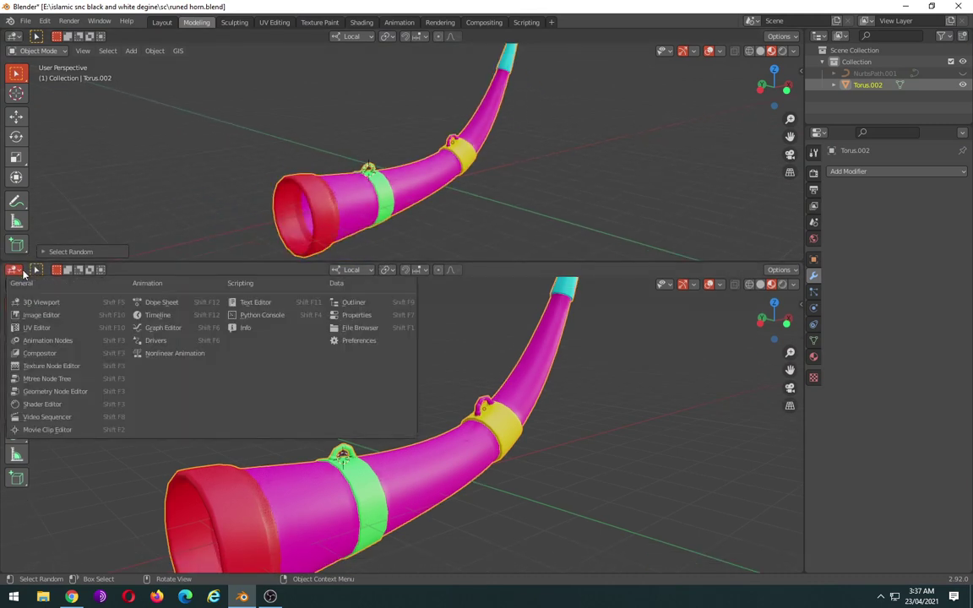
left_click(54, 392)
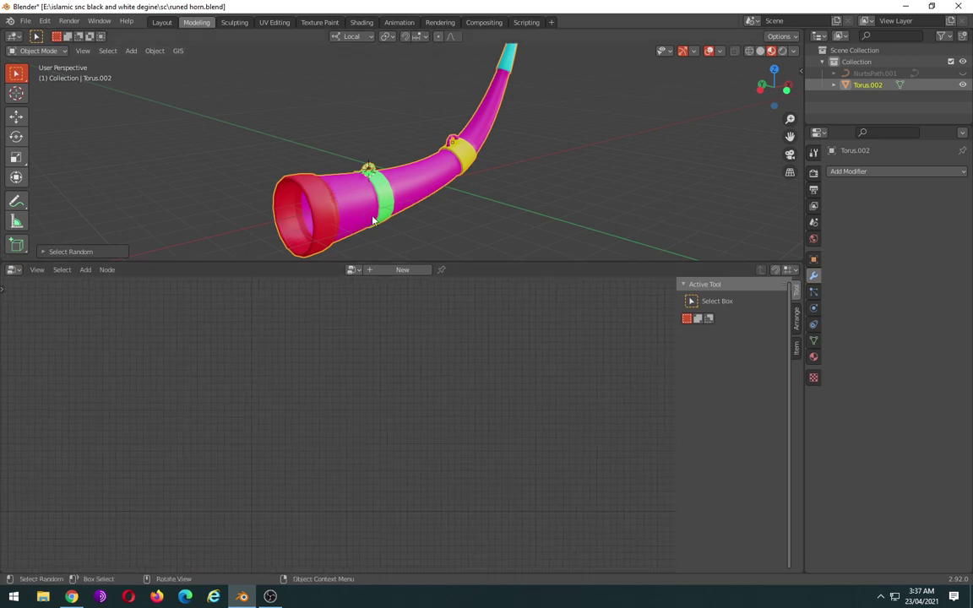
left_click(14, 270)
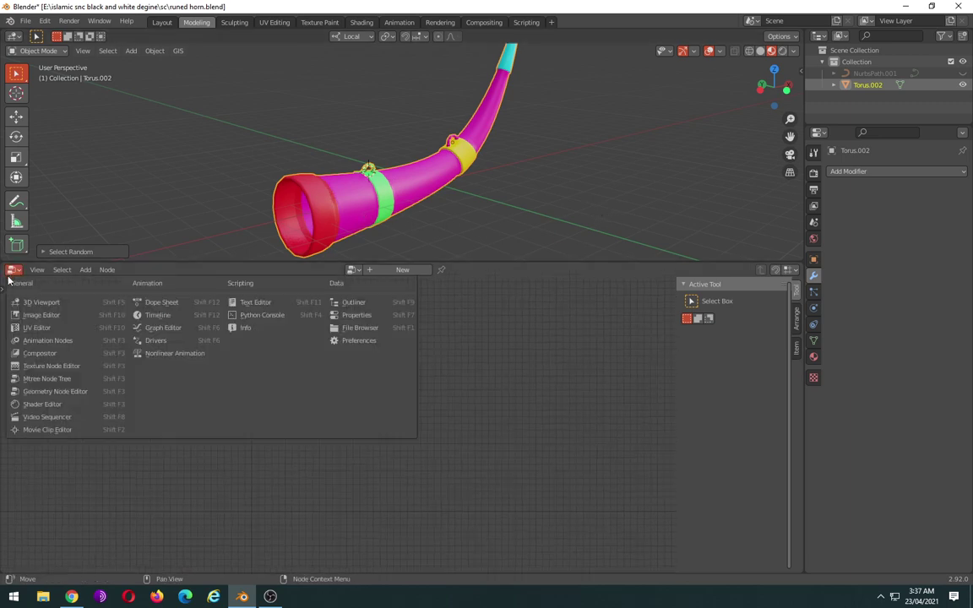
left_click(59, 405)
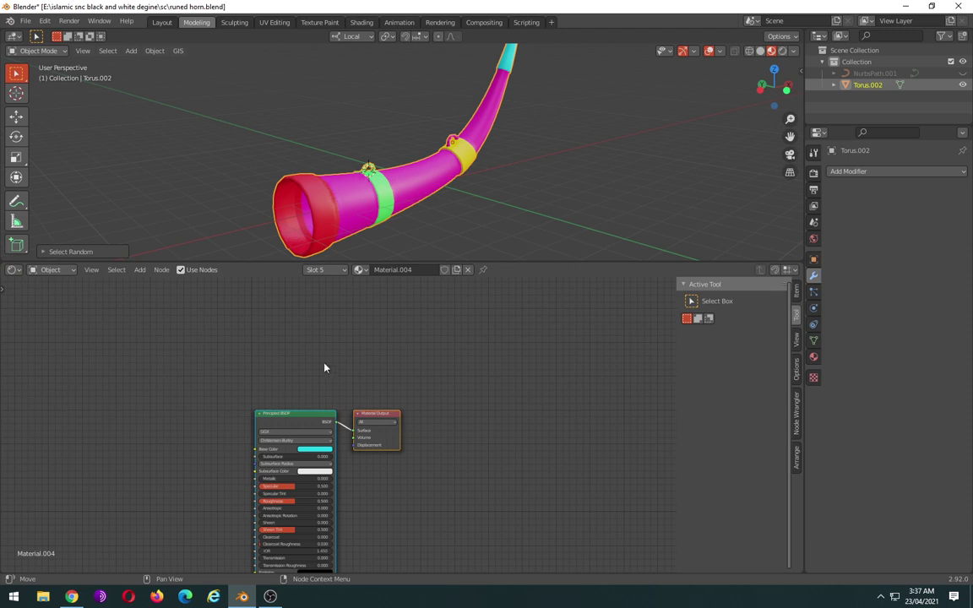
scroll(325, 367, "up", 2)
mouse_move(315, 354)
middle_mouse_down()
mouse_move(450, 326)
mouse_move(402, 317)
middle_mouse_up()
scroll(438, 327, "up", 2)
scroll(438, 327, "up", 1)
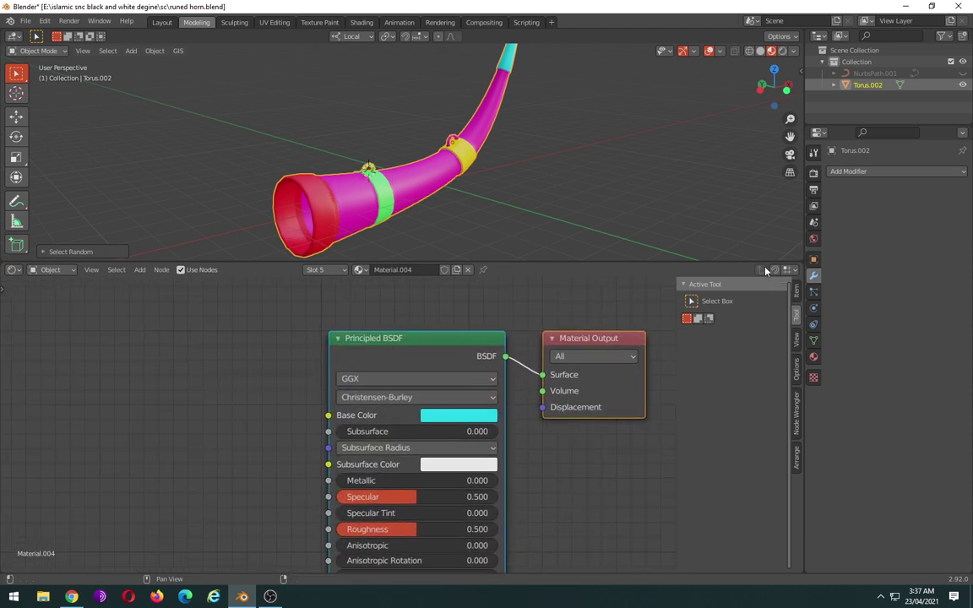
Step: In Edit Mode, select the horn faces that use Material.001
left_click(814, 356)
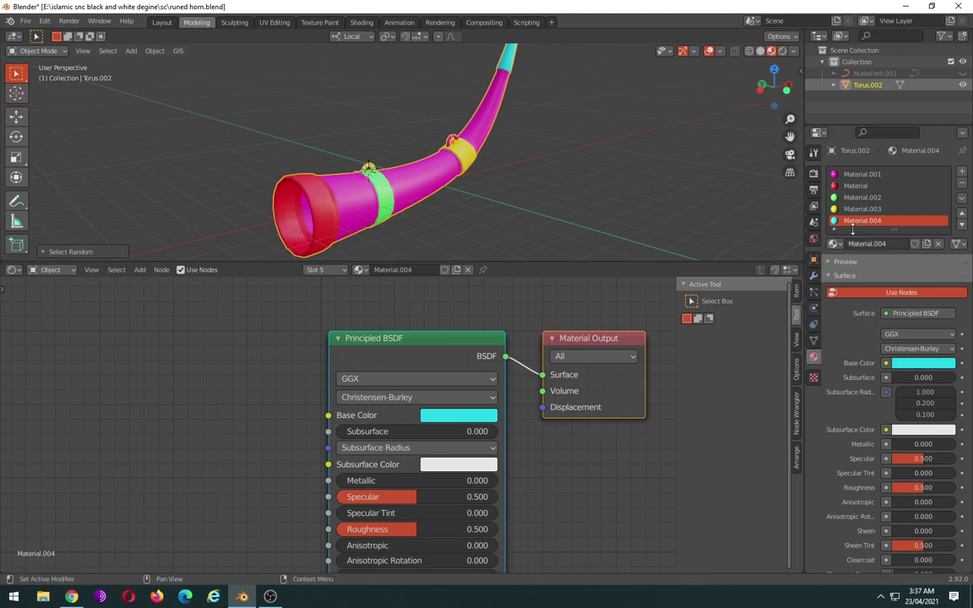
left_click(850, 175)
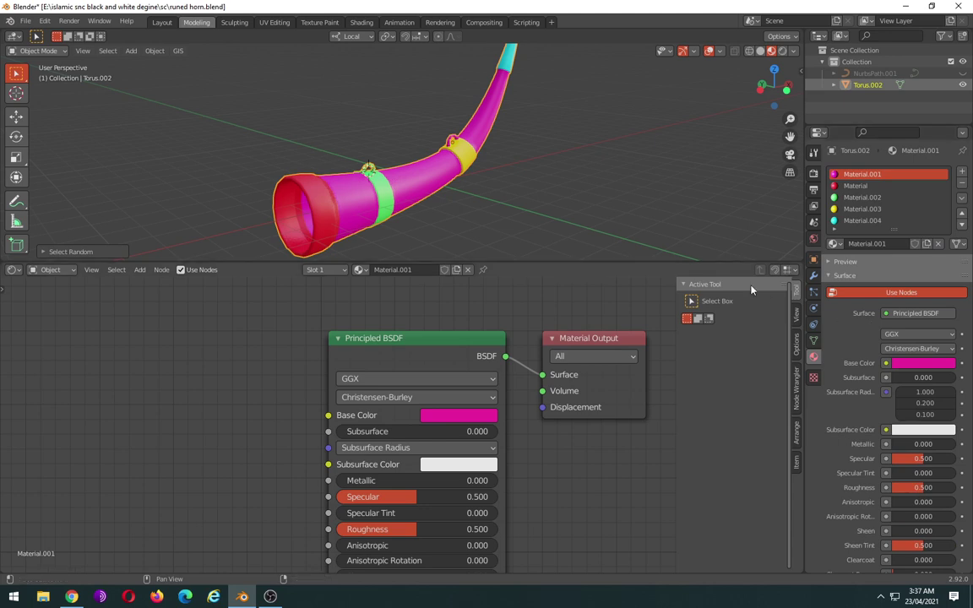
middle_click_drag(576, 204, 586, 180)
key("Tab")
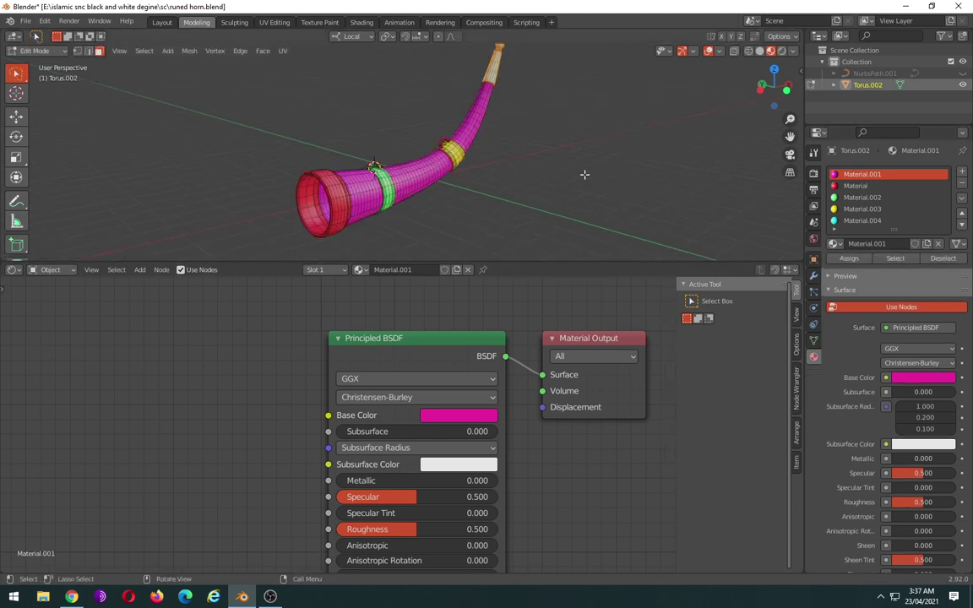
left_click(897, 259)
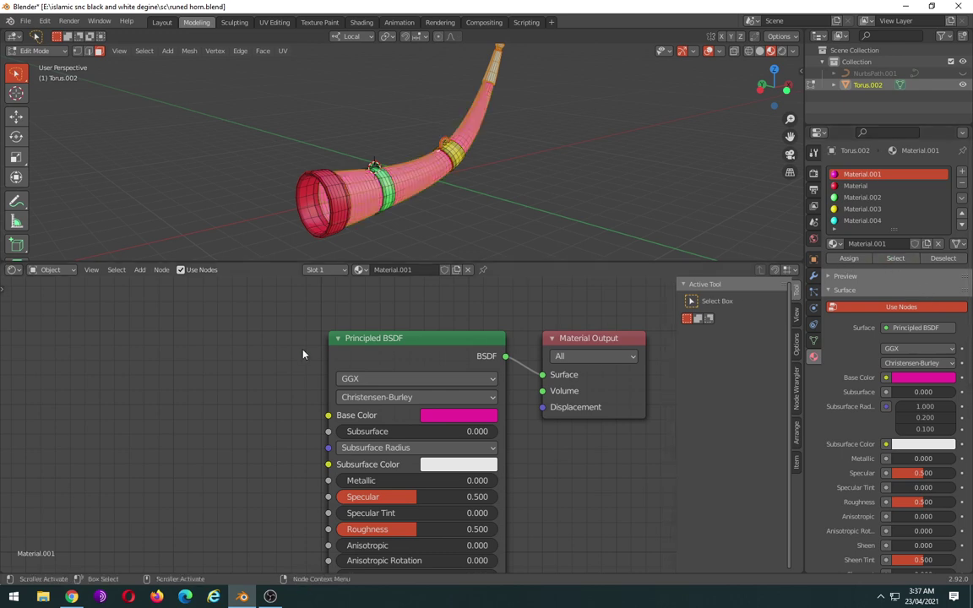
scroll(254, 321, "down", 2)
middle_click_drag(256, 361, 365, 351)
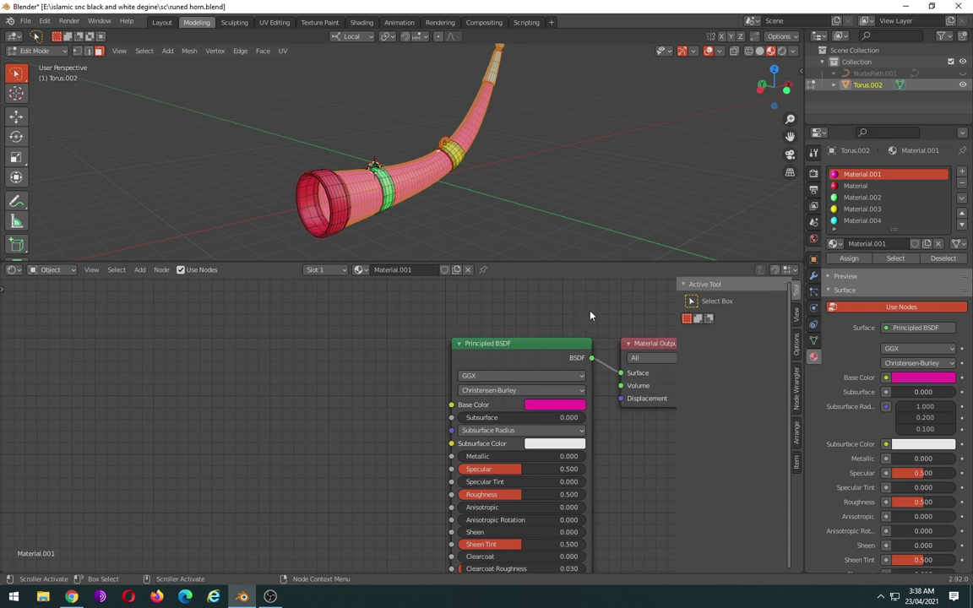
Step: Check which faces Material, Material.002 and Material.003 cover, then clear the selection
left_click(855, 186)
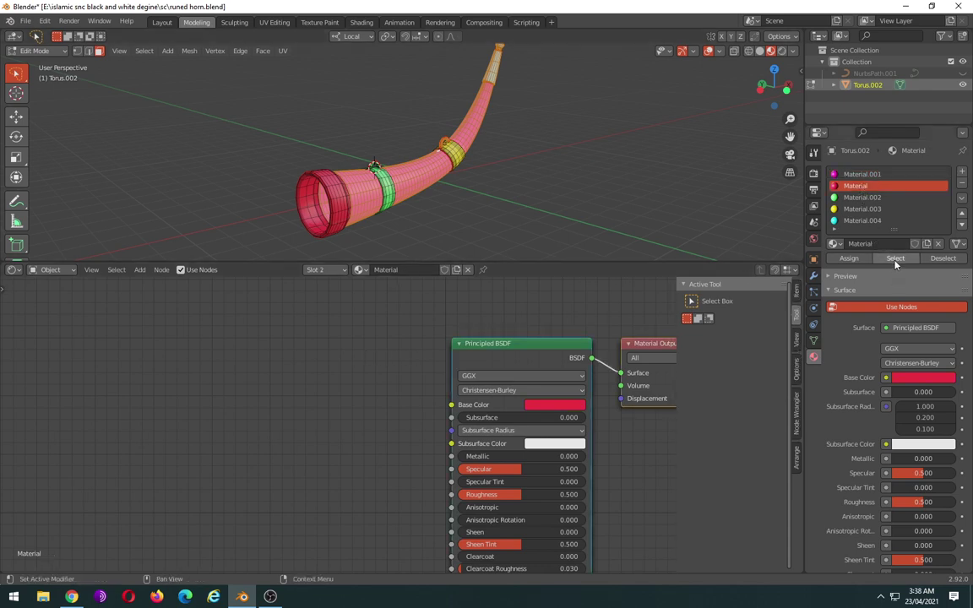
left_click(892, 259)
left_click(863, 198)
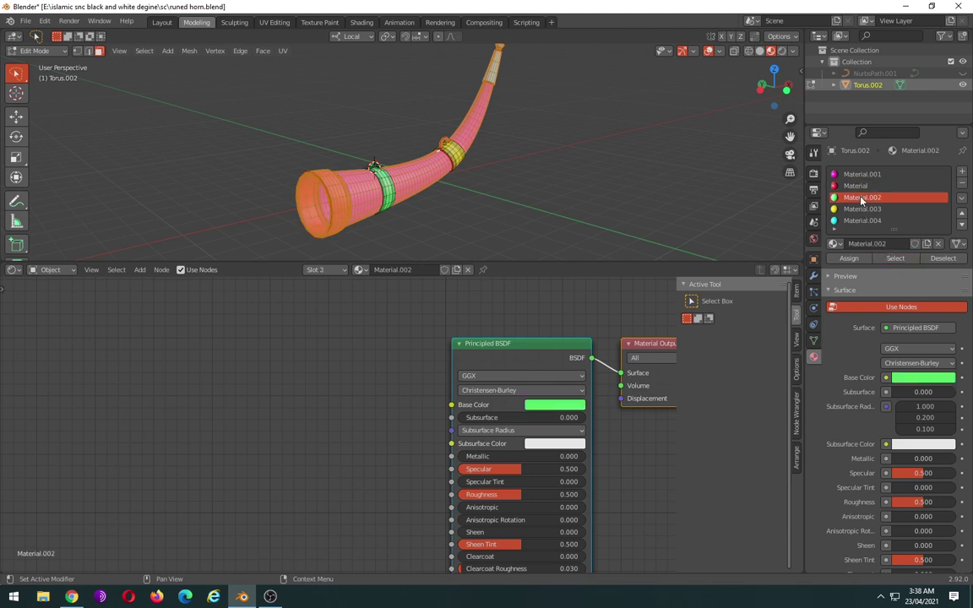
left_click(894, 258)
left_click(863, 209)
left_click(897, 262)
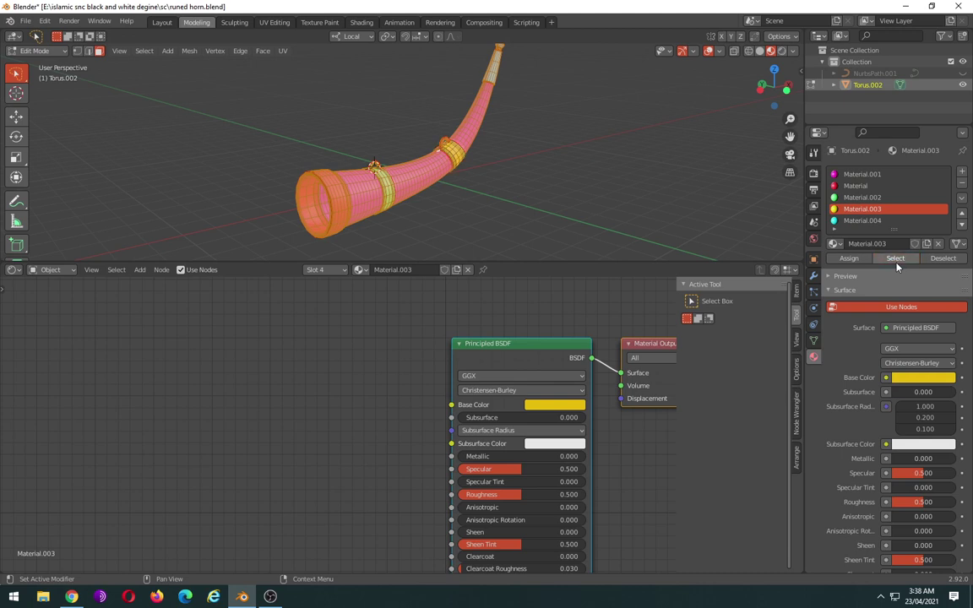
left_click(946, 261)
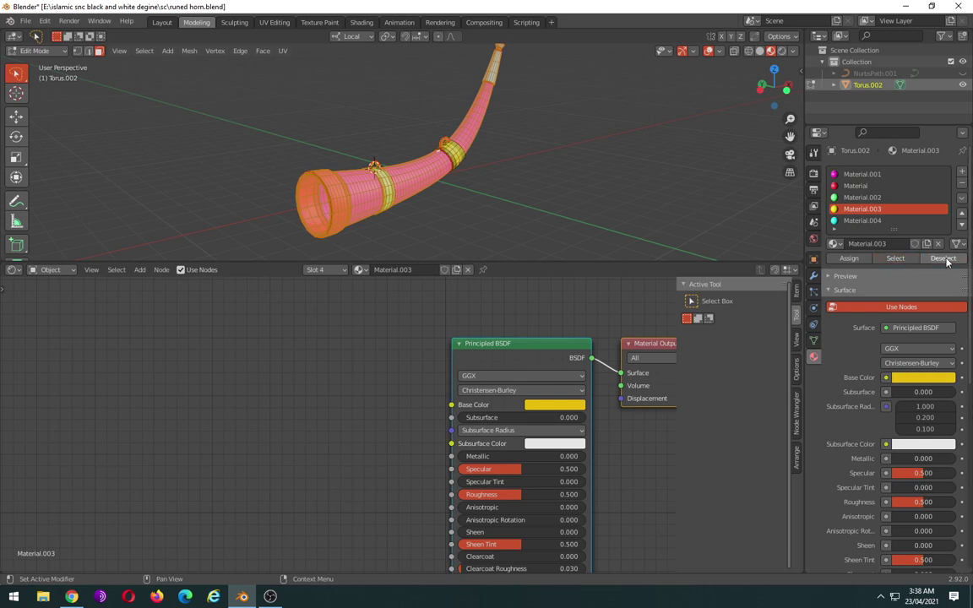
left_click(659, 198)
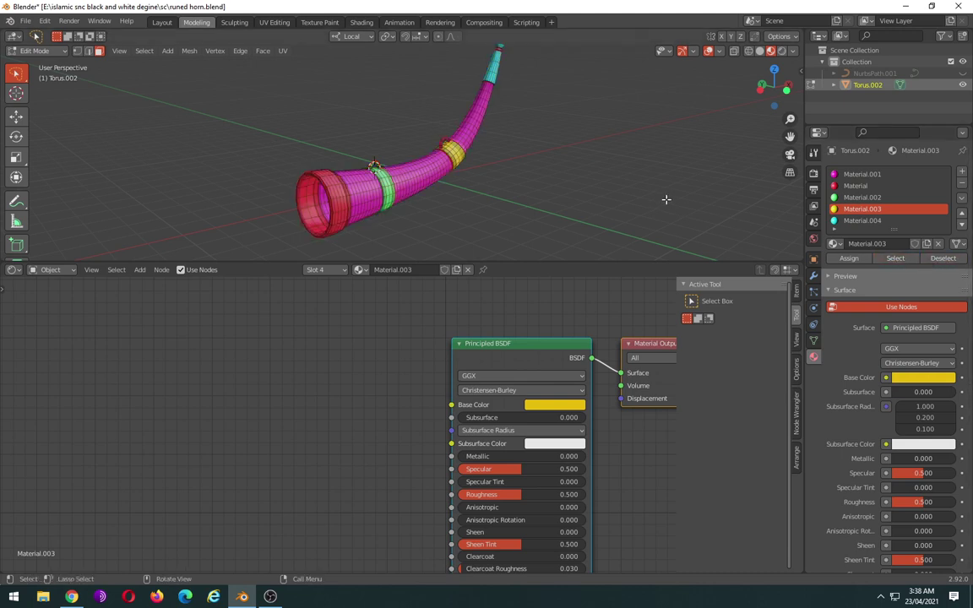
Step: Select the tip faces using Material.004 and orbit so the tip points upward
left_click(858, 221)
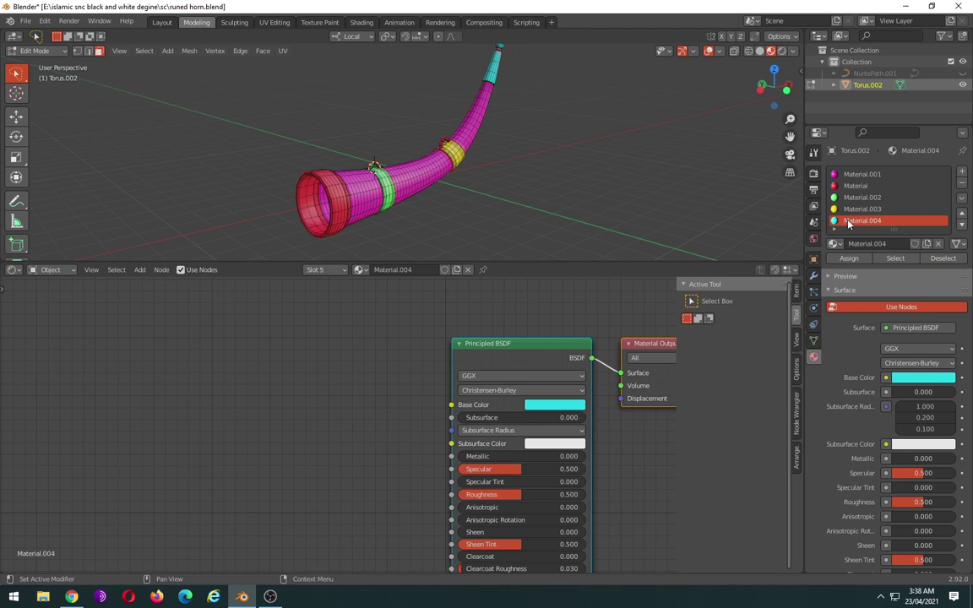
left_click(894, 260)
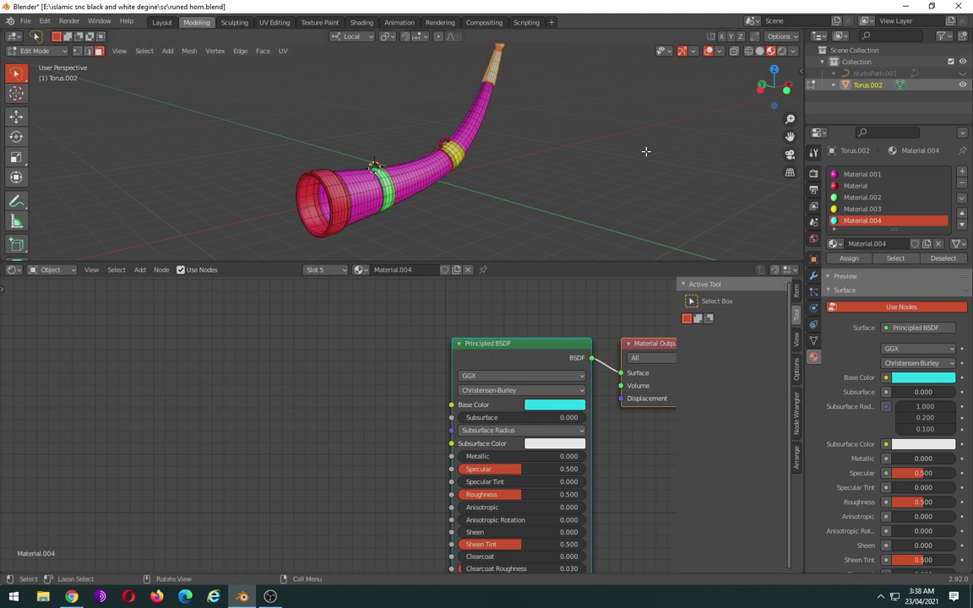
scroll(617, 140, "up", 3)
mouse_move(611, 136)
middle_mouse_down()
mouse_move(500, 210)
mouse_move(505, 155)
mouse_move(517, 152)
mouse_move(511, 186)
middle_mouse_up()
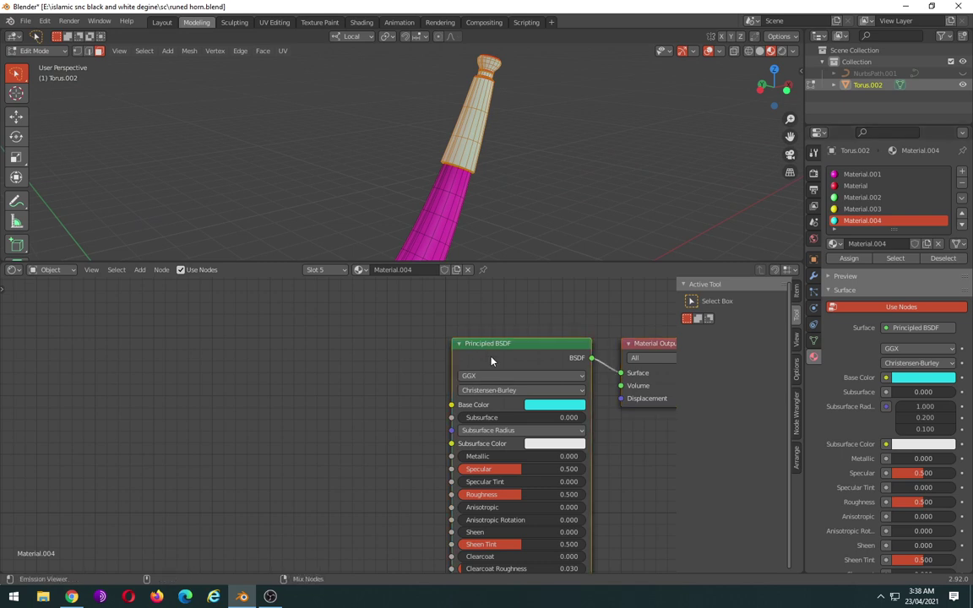
Step: Open Node Wrangler's texture browser on the horn old/texxt folder in detailed list view
key("ctrl+shift+t")
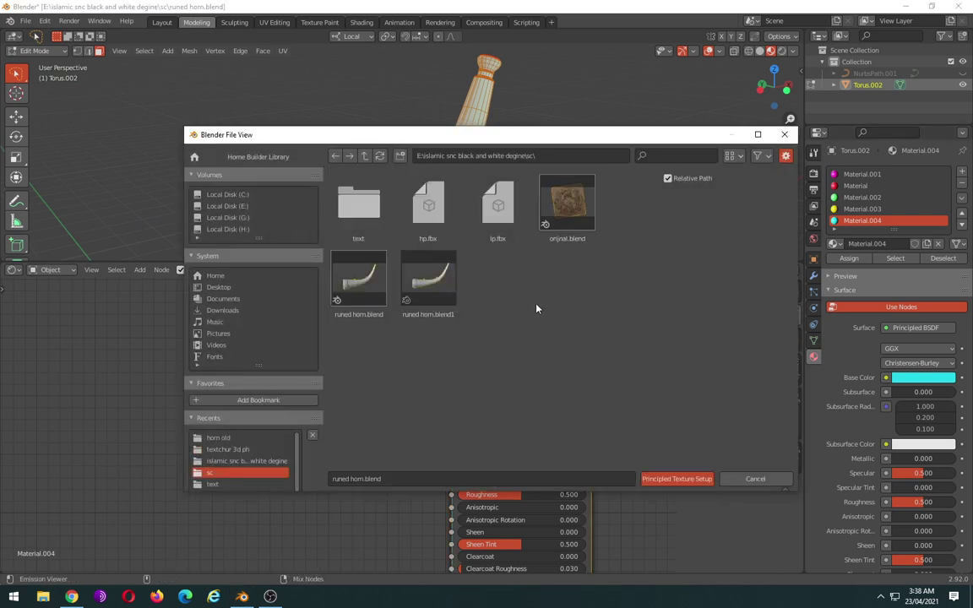
double_click(359, 203)
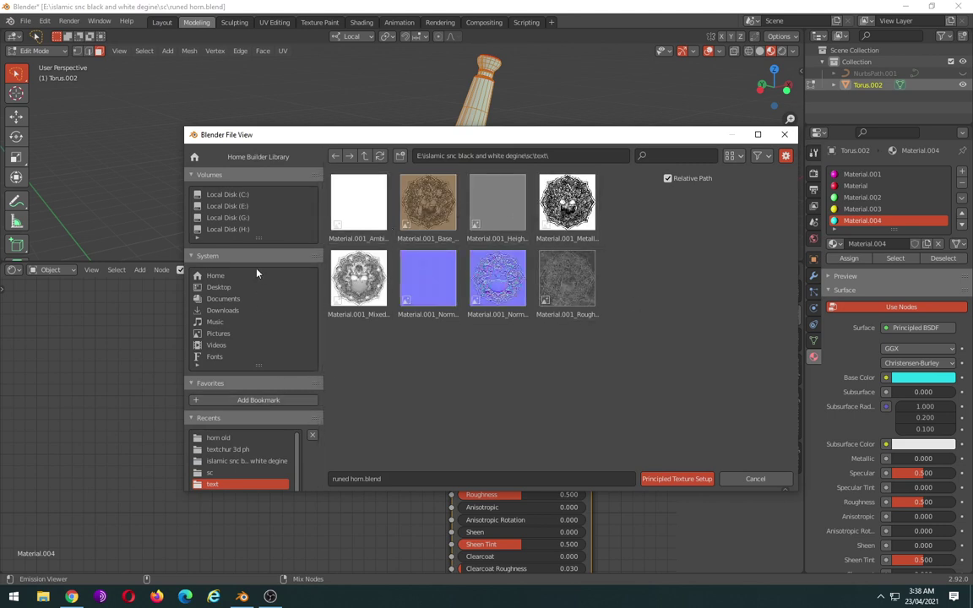
left_click(245, 460)
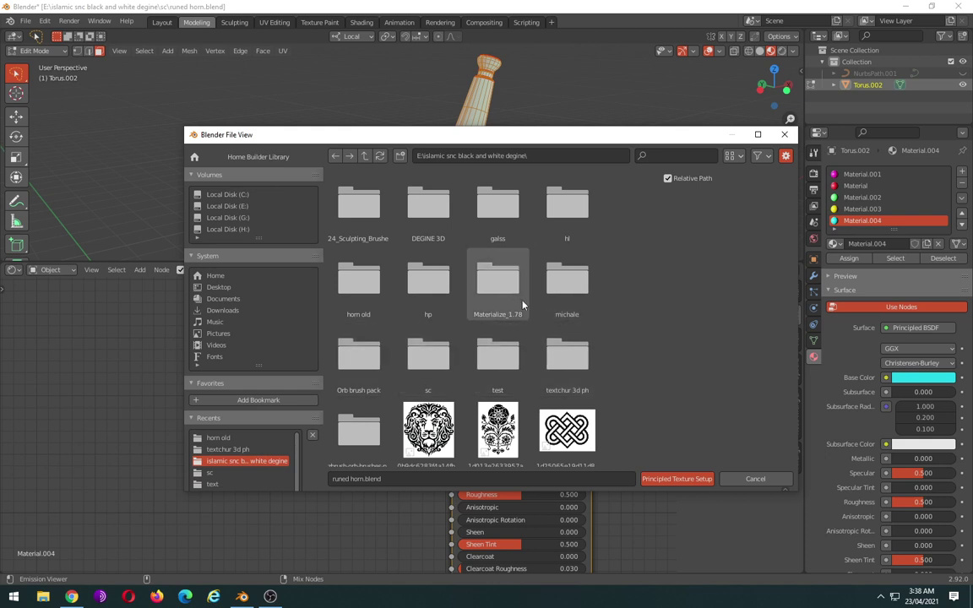
left_click(380, 300)
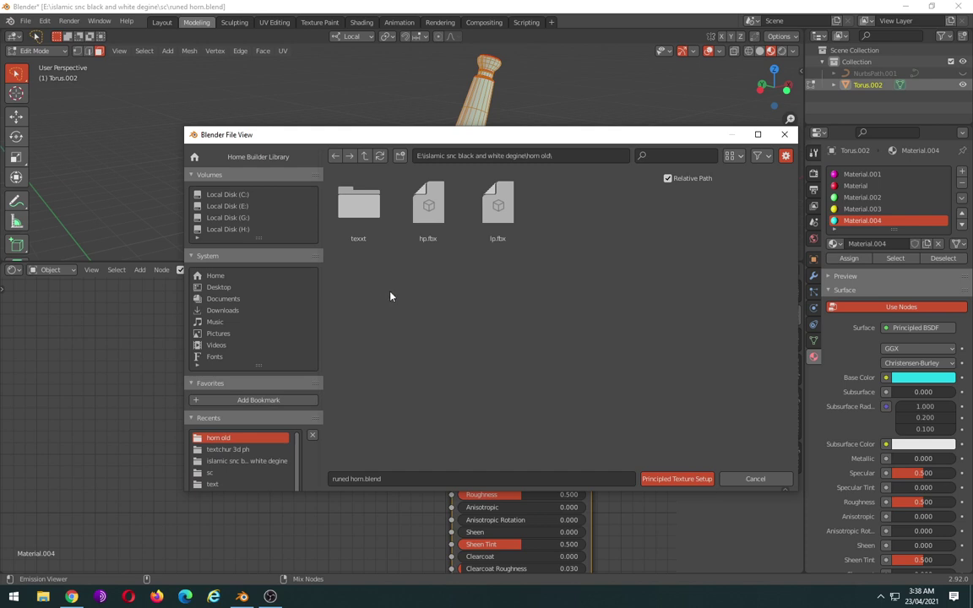
double_click(358, 203)
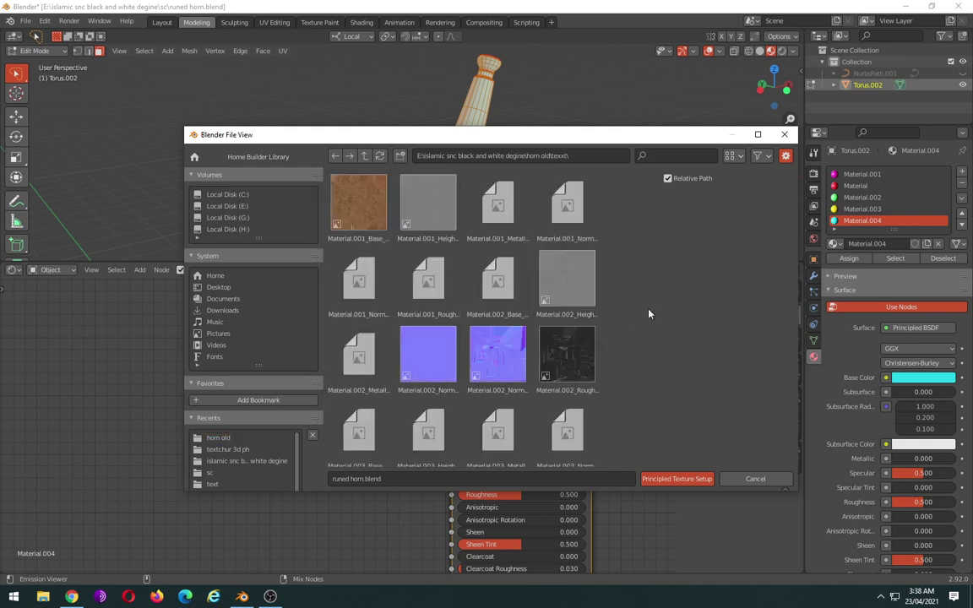
left_click(732, 155)
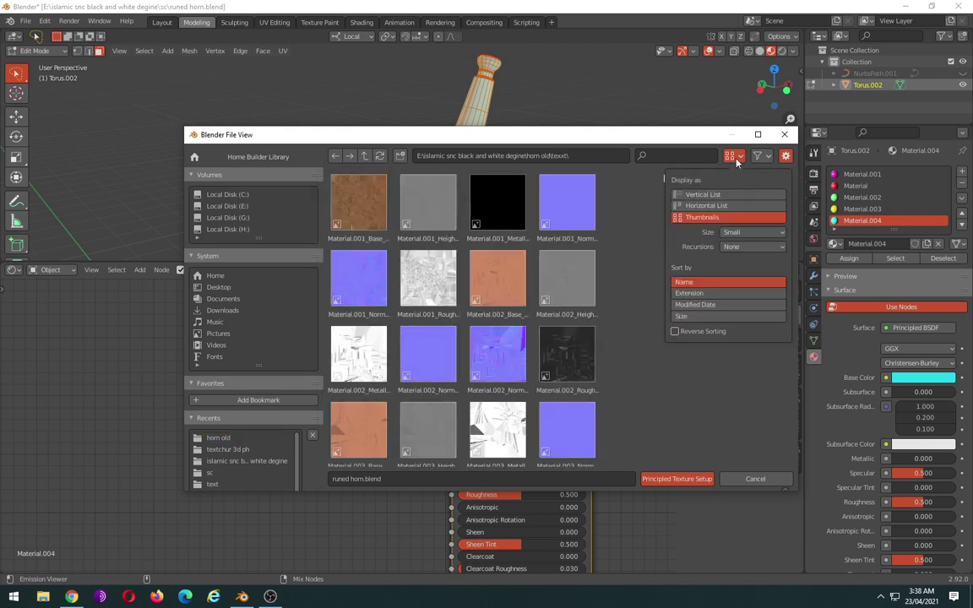
left_click(706, 205)
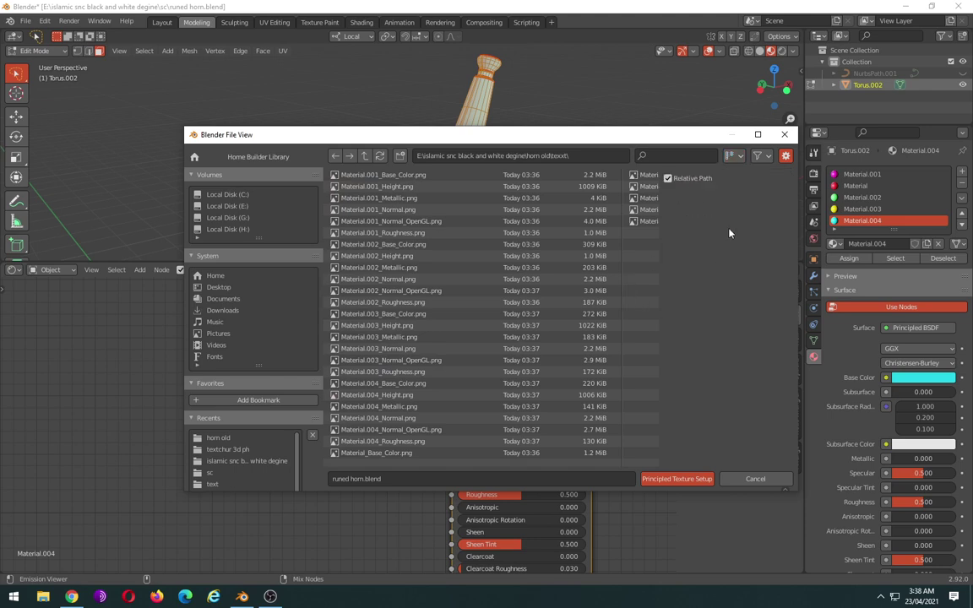
left_click(758, 134)
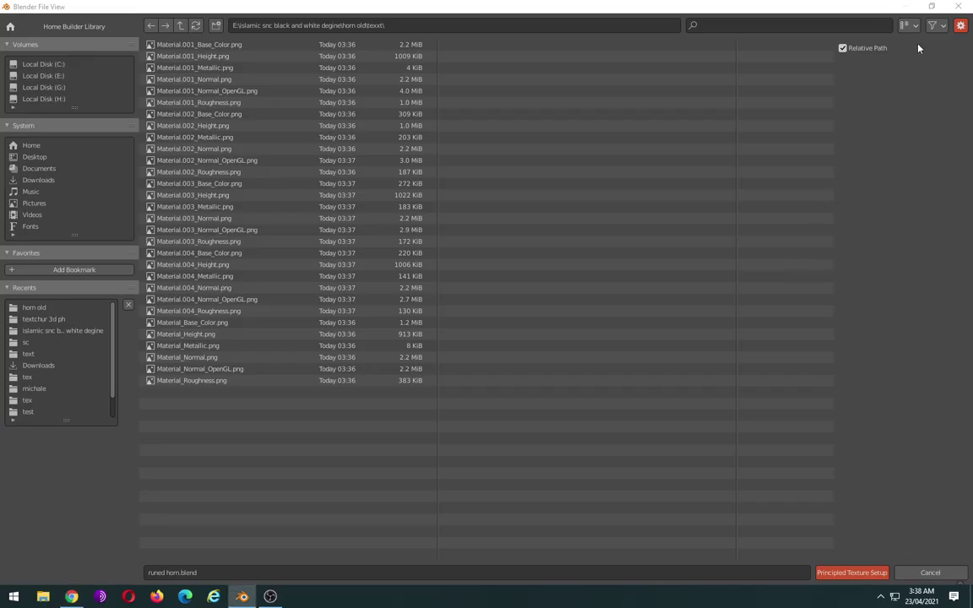
left_click(932, 6)
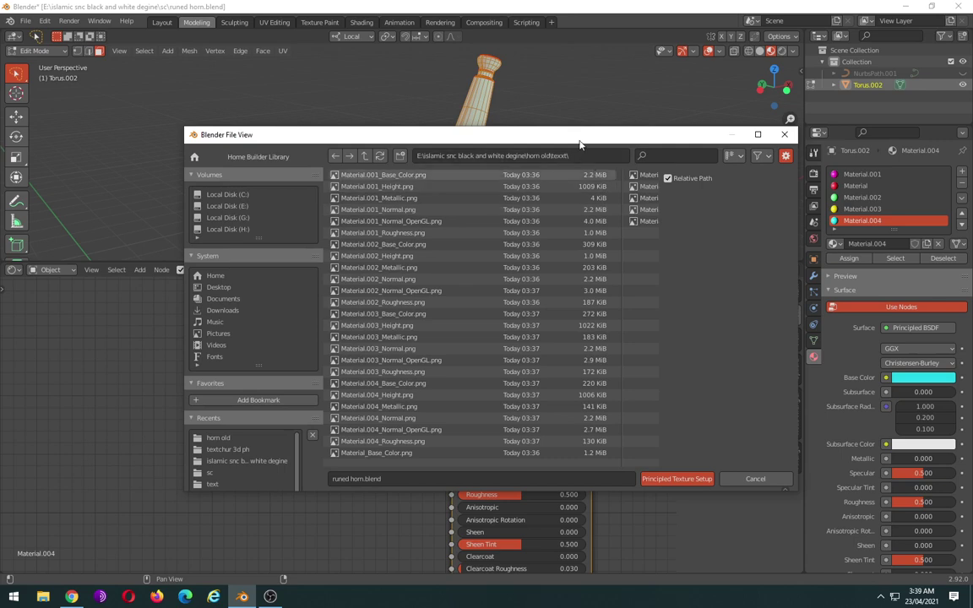
mouse_move(580, 136)
left_mouse_down()
mouse_move(620, 580)
mouse_move(647, 108)
left_mouse_up()
scroll(486, 323, "down", 1)
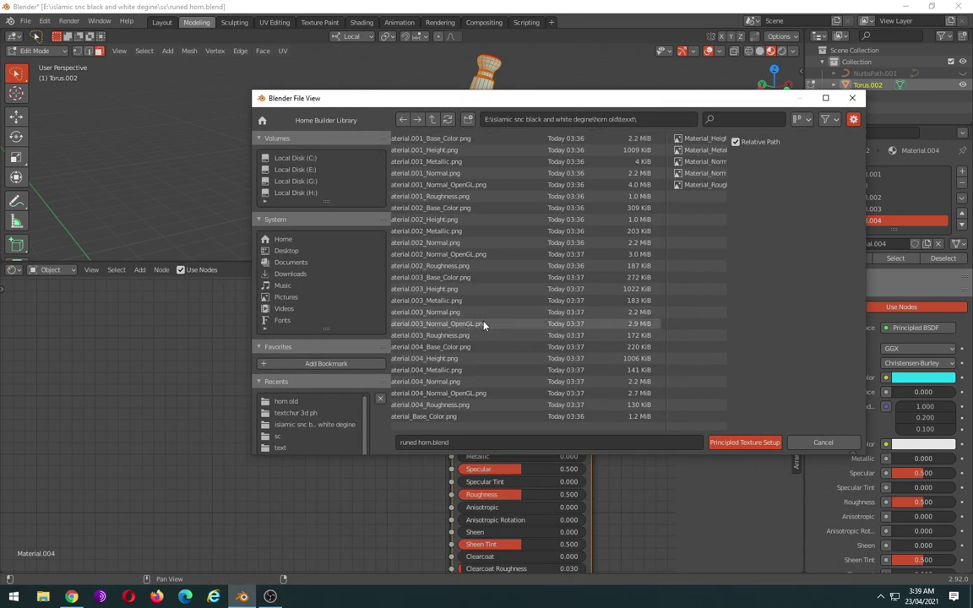
Step: Wire Material.004's Base_Color, Metallic, Normal_OpenGL and Roughness PNGs into its Principled BSDF
left_click(441, 346)
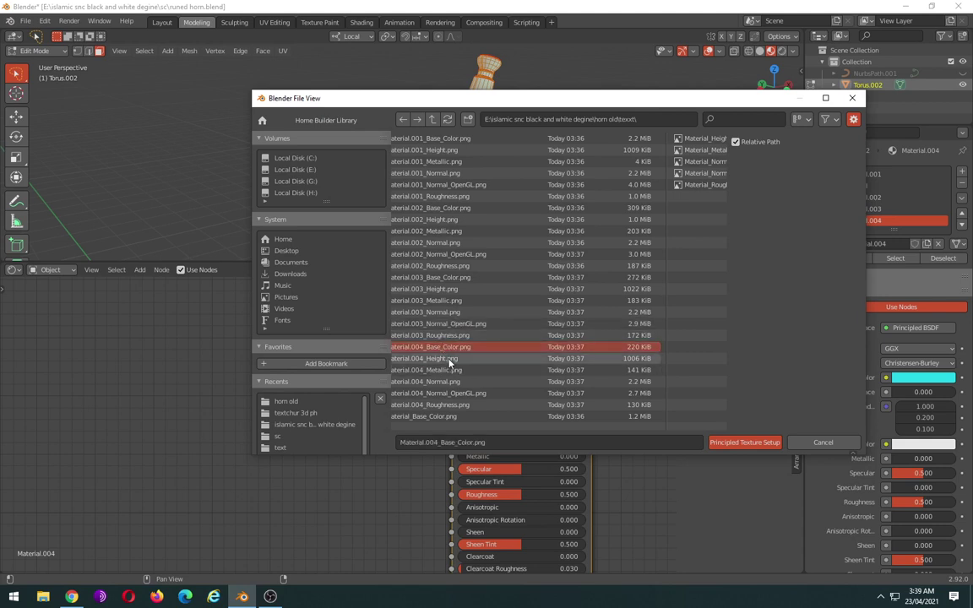
left_click(466, 393)
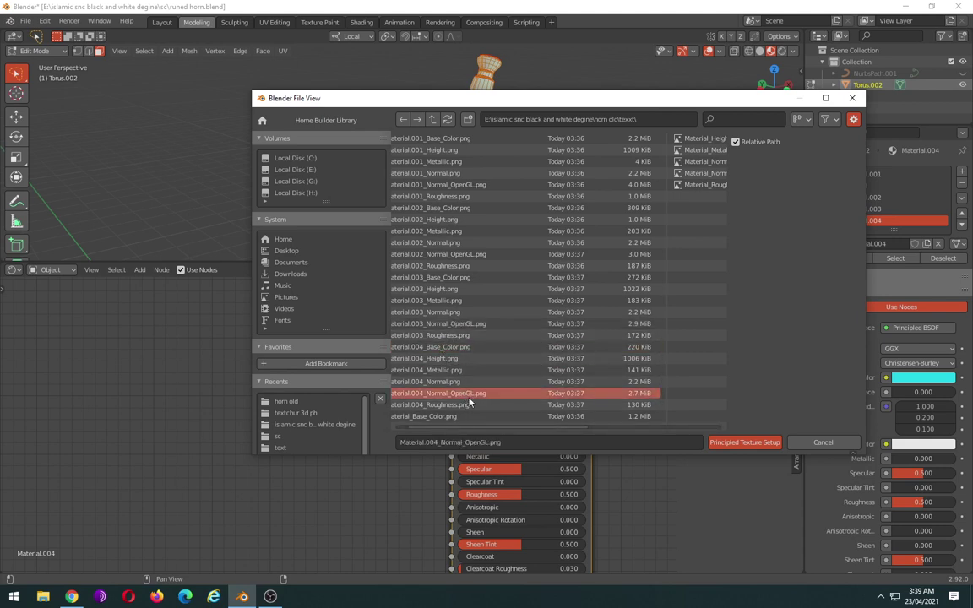
left_click(464, 405, "shift")
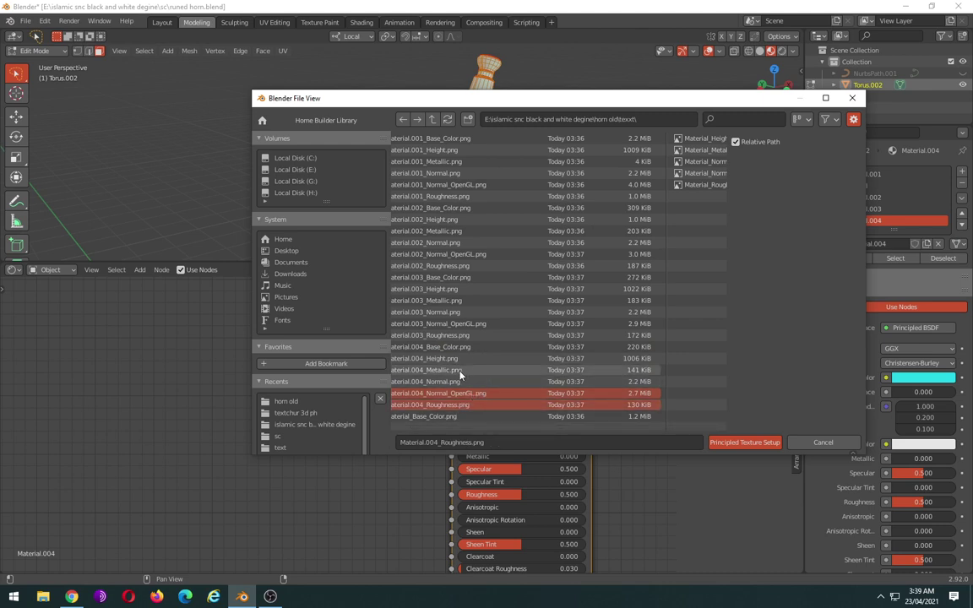
left_click(460, 371, "ctrl")
left_click(430, 347, "ctrl")
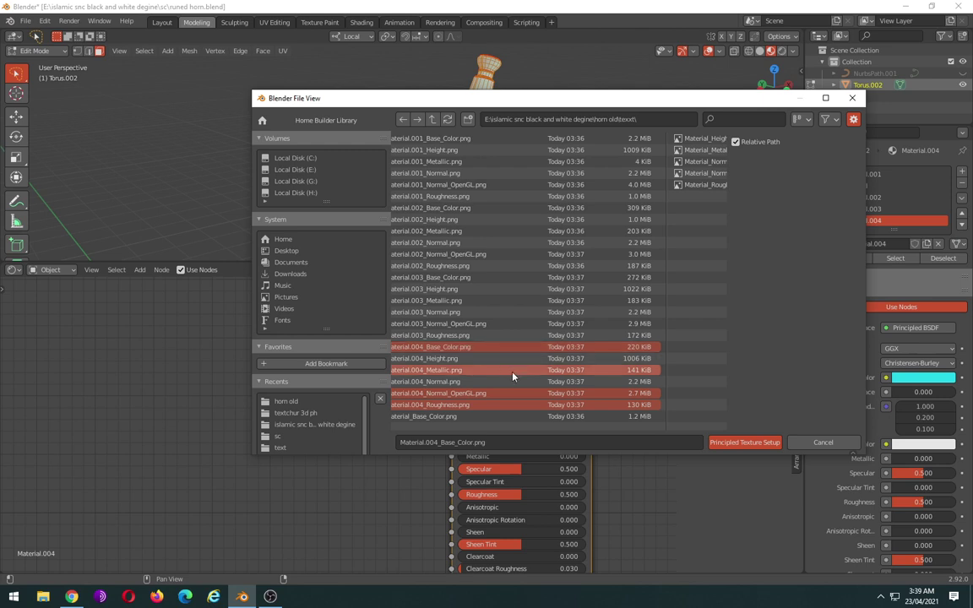
left_click(723, 443)
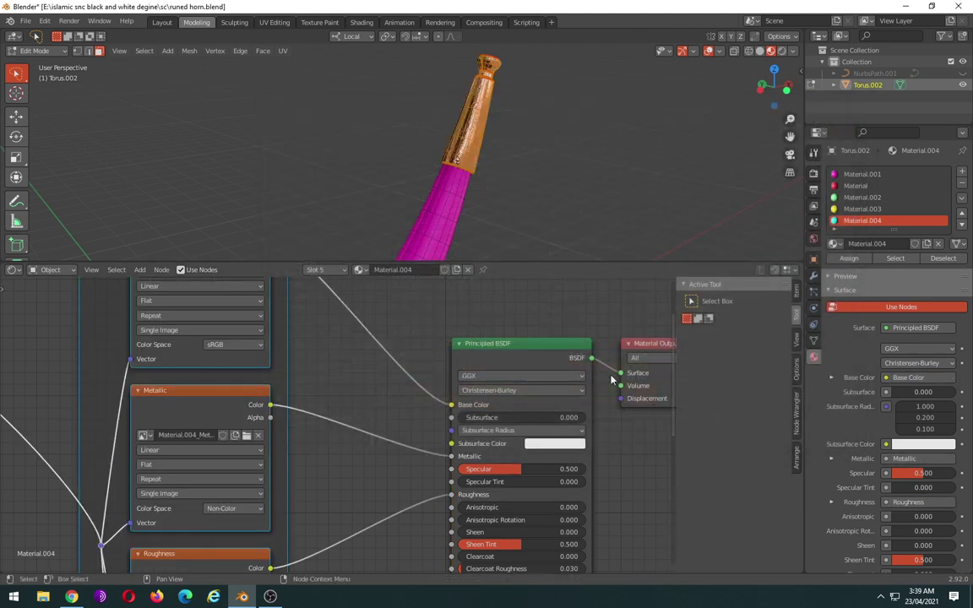
Step: Make Material.003 the active slot and select the yellow band faces that use it
scroll(534, 159, "up", 1)
scroll(533, 158, "up", 1)
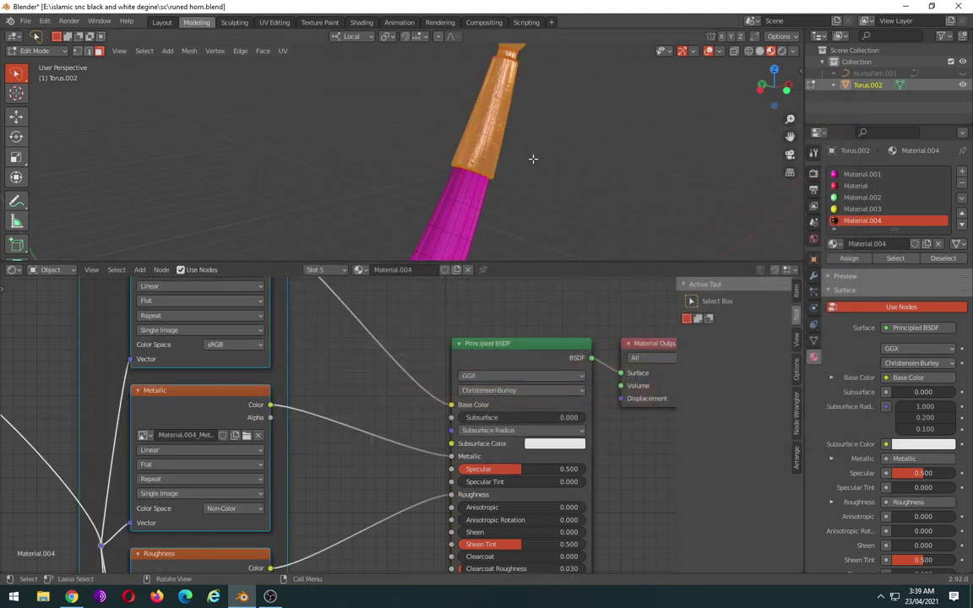
scroll(534, 159, "down", 1)
scroll(533, 159, "down", 1)
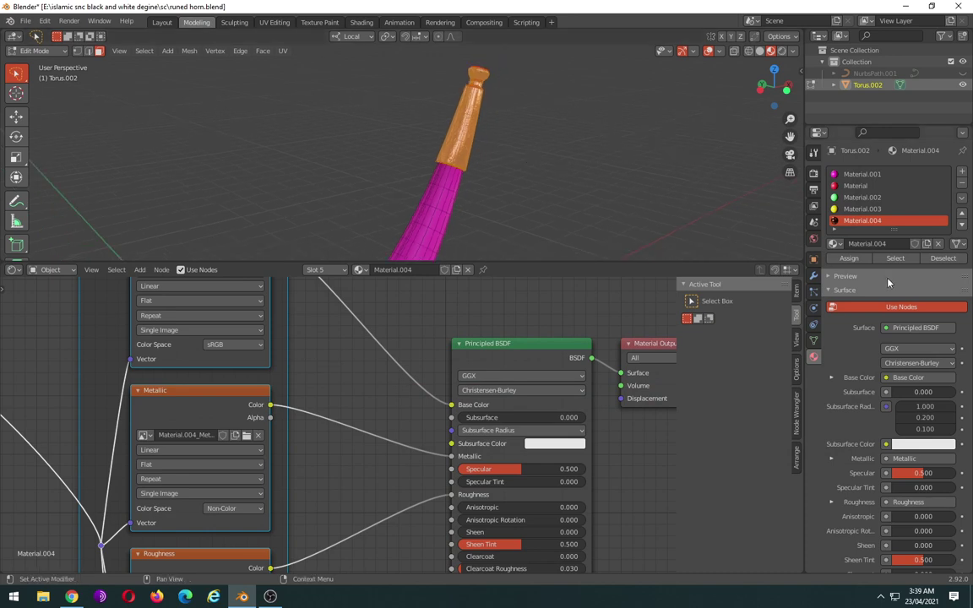
left_click(862, 209)
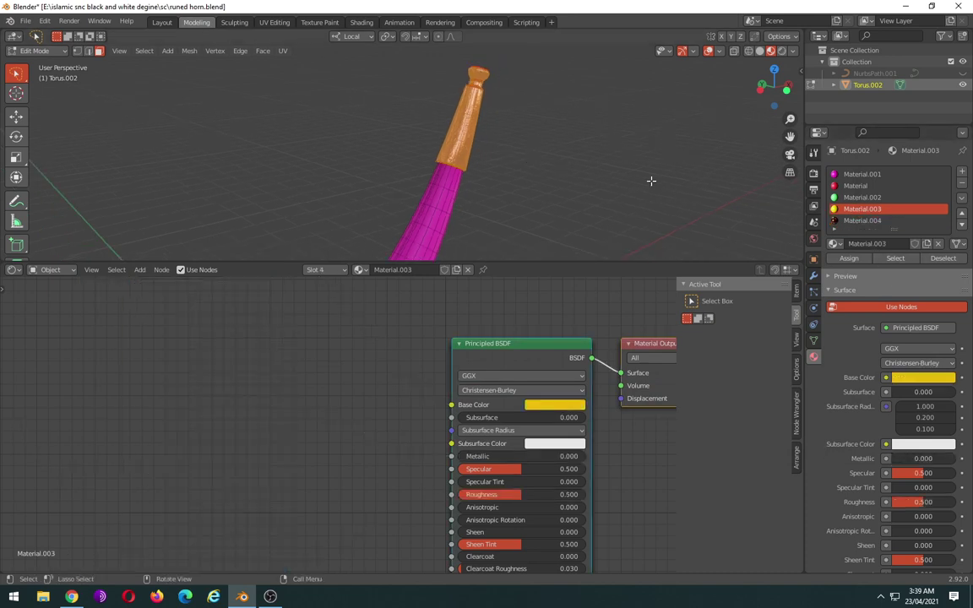
left_click(900, 262)
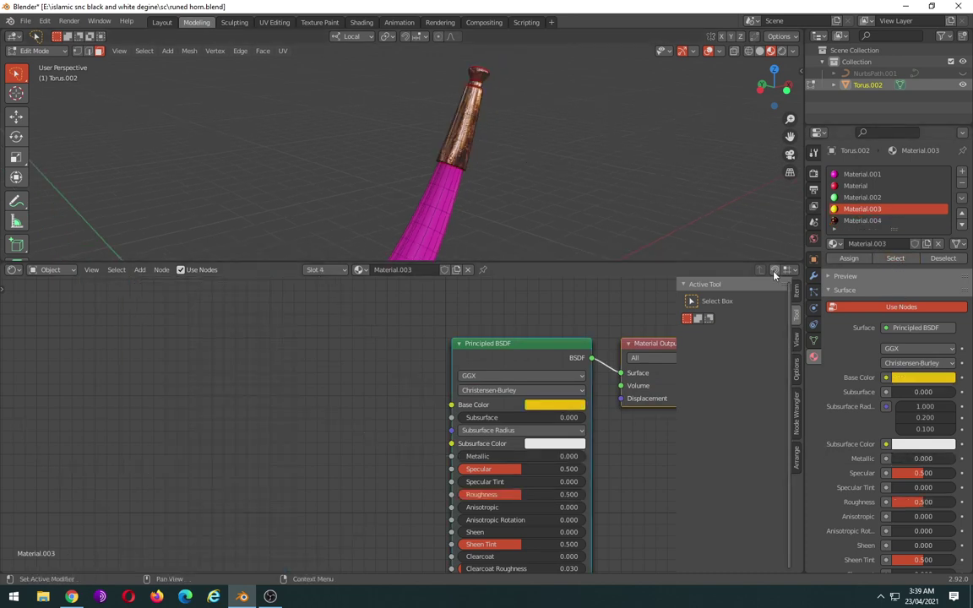
scroll(566, 185, "down", 1)
scroll(463, 210, "down", 1)
scroll(533, 159, "down", 1)
scroll(533, 159, "up", 1)
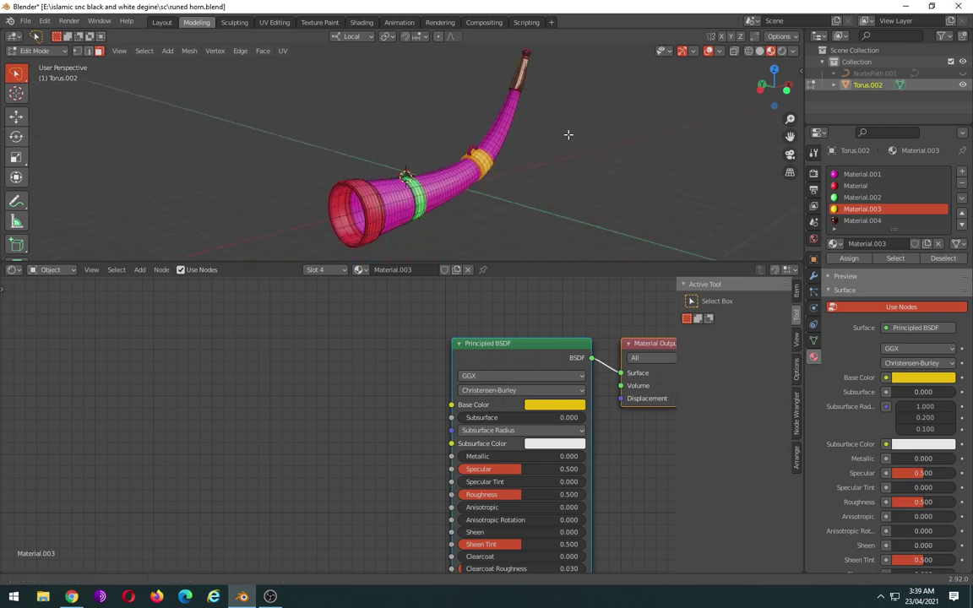
scroll(540, 160, "up", 2)
scroll(450, 176, "up", 1)
scroll(587, 198, "up", 1)
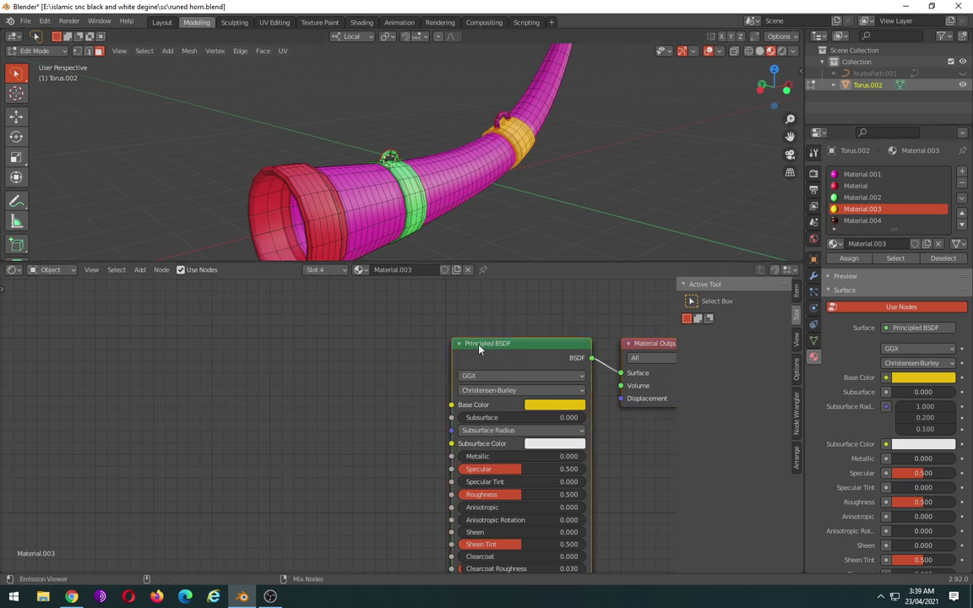
Step: Wire Material.003's Base_Color, Metallic, Normal_OpenGL and Roughness PNGs into its Principled BSDF
key("ctrl+shift+t")
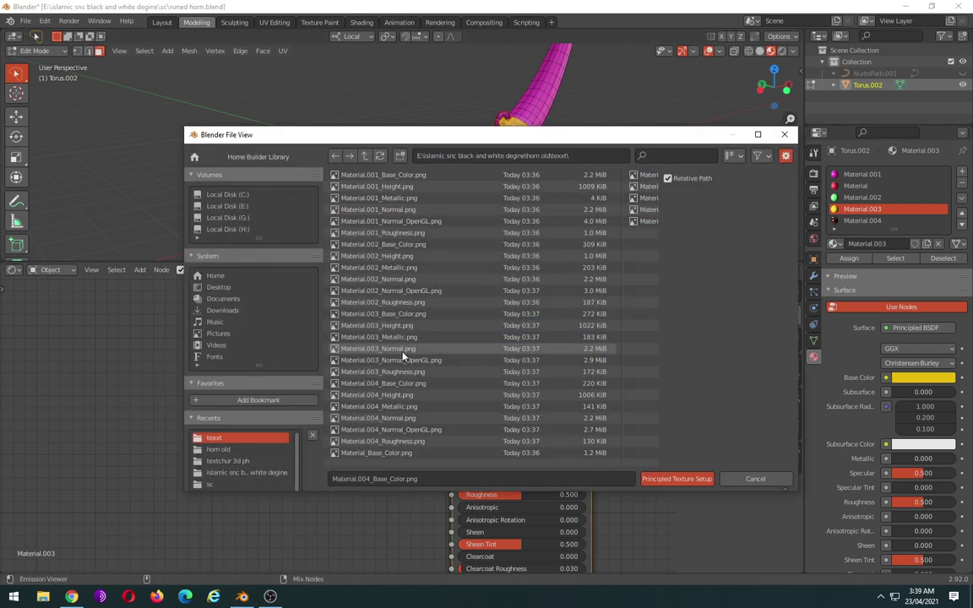
left_click(402, 353)
left_click(406, 361)
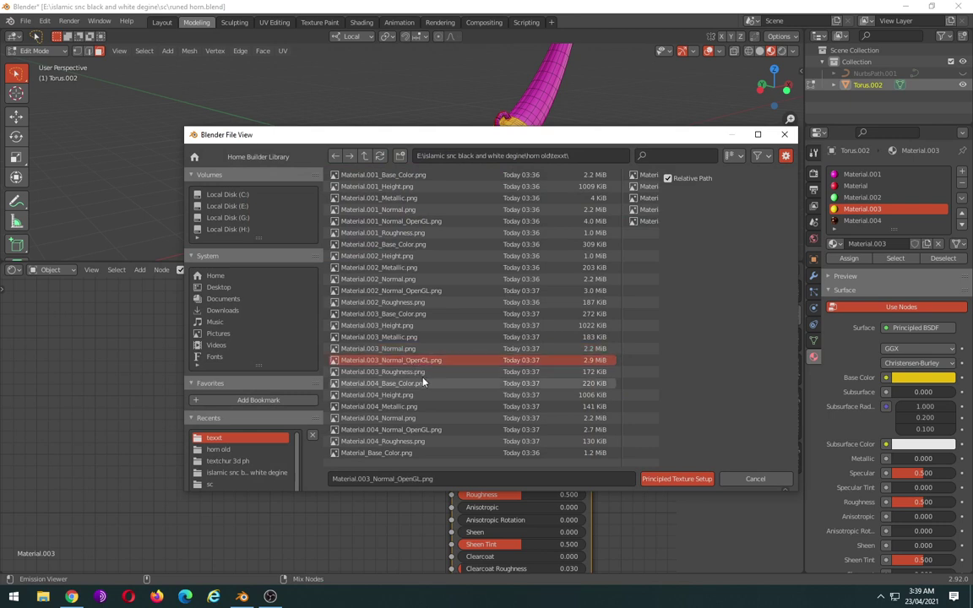
left_click(410, 372, "ctrl")
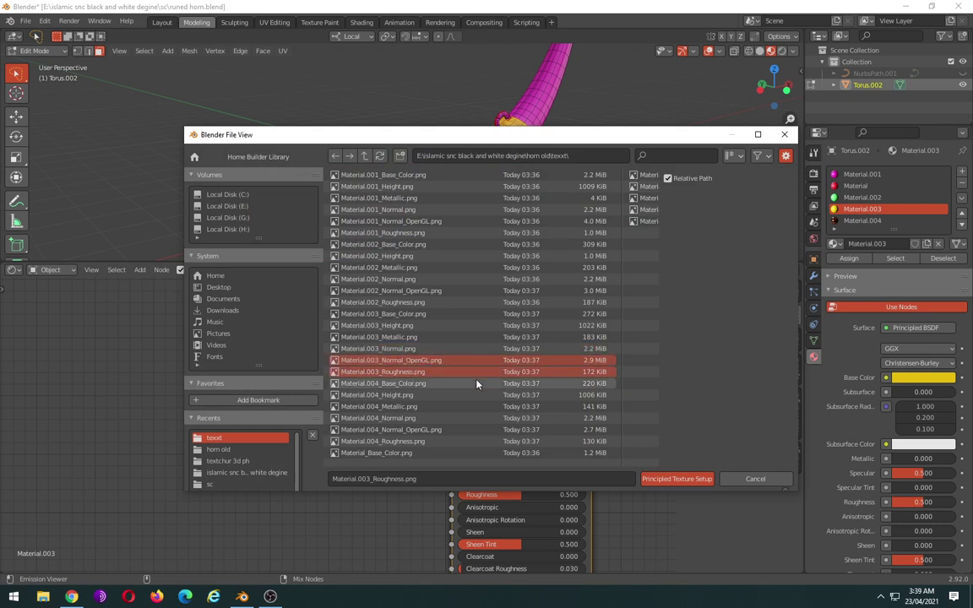
left_click(432, 337, "ctrl")
left_click(419, 315, "ctrl")
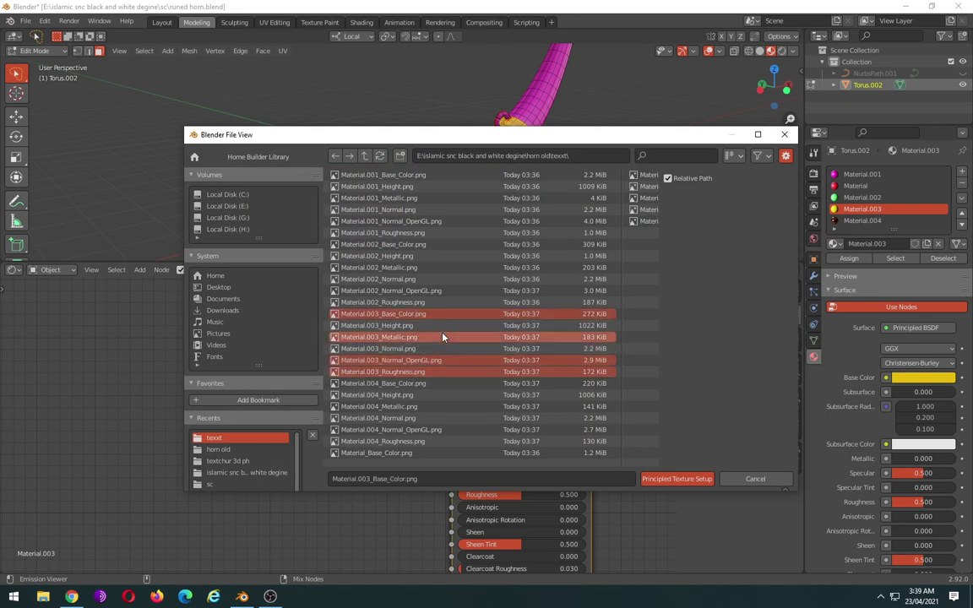
left_click(677, 479)
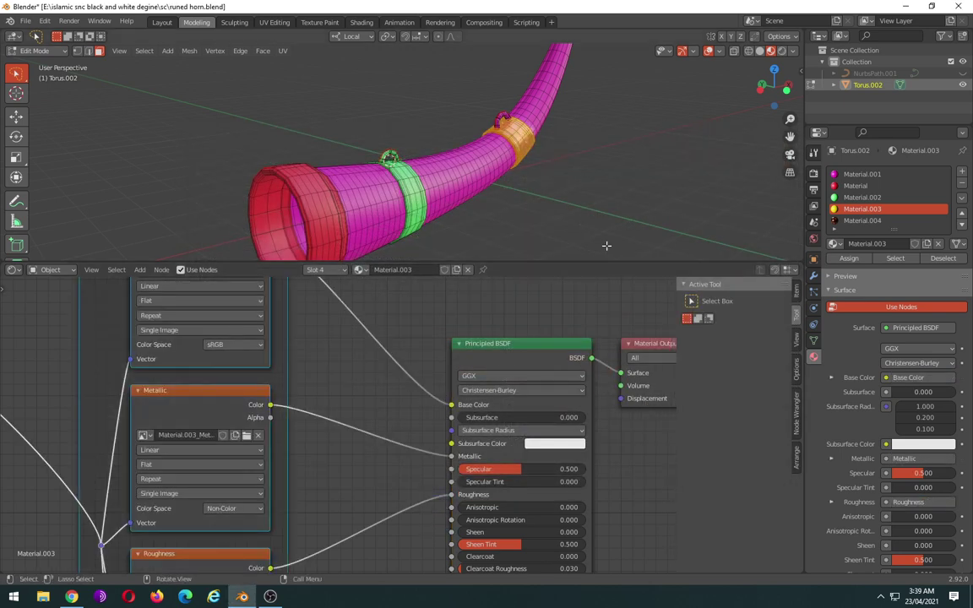
scroll(616, 187, "down", 4)
scroll(616, 187, "up", 2)
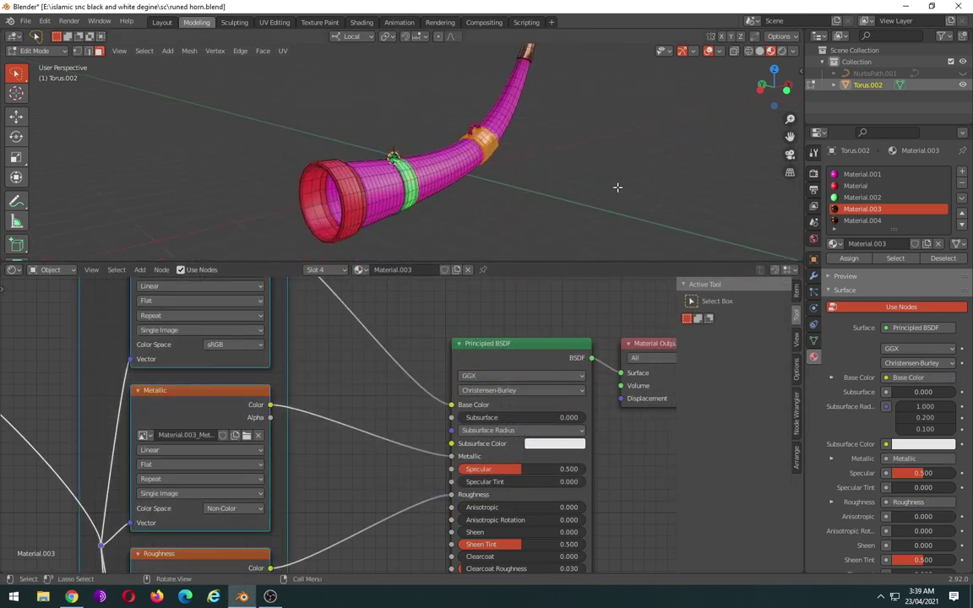
Step: Wire Material.002's Base_Color, Metallic, Normal_OpenGL and Roughness PNGs into its Principled BSDF
left_click(847, 200)
left_click(506, 348)
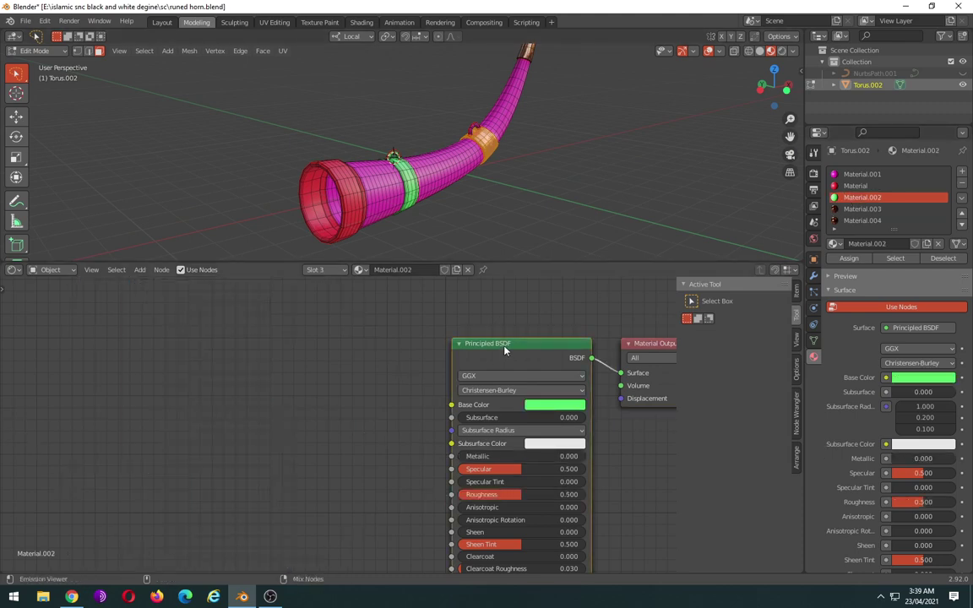
key("ctrl+shift+t")
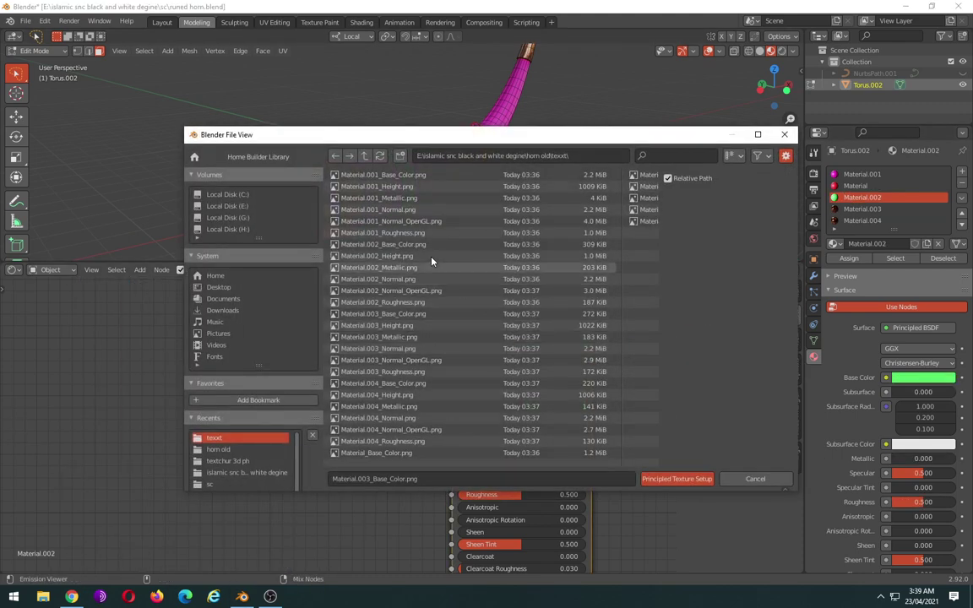
left_click(409, 245)
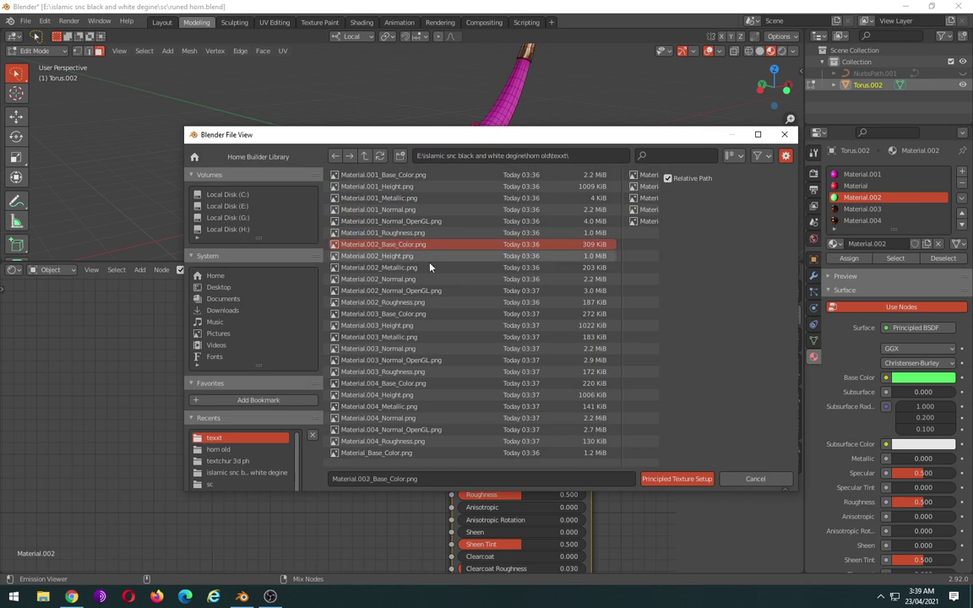
left_click(405, 267, "ctrl")
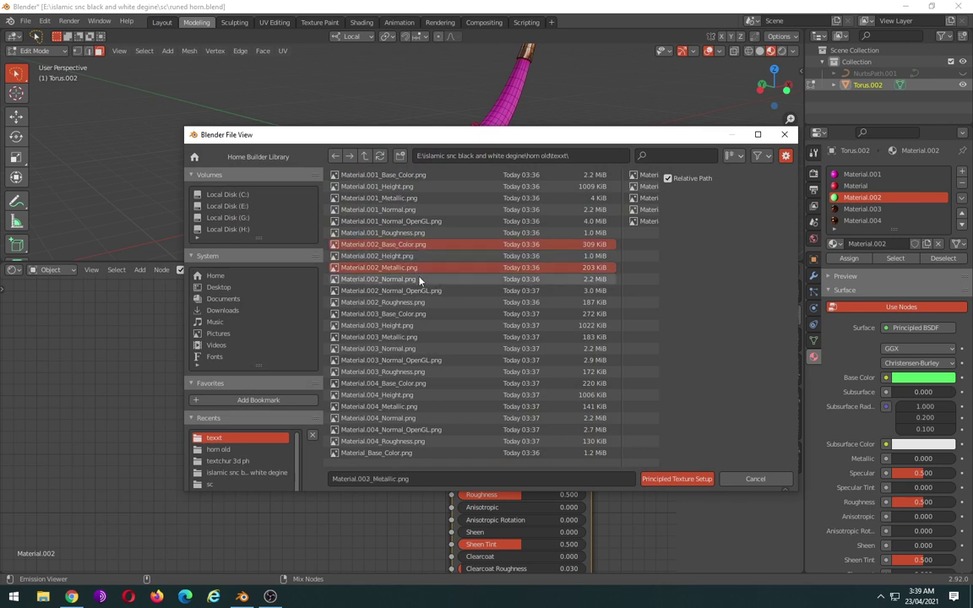
left_click(418, 294, "ctrl")
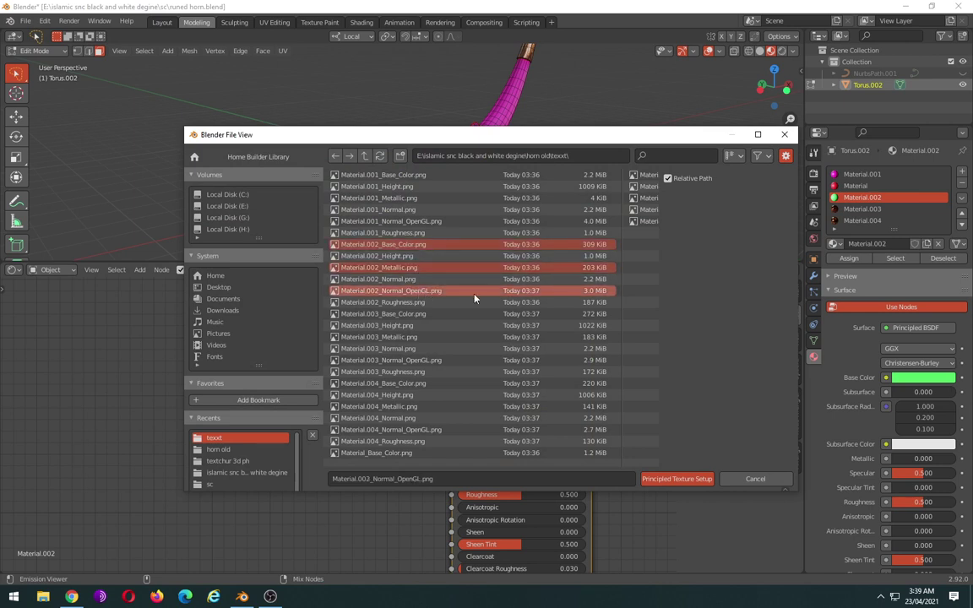
left_click(422, 302, "ctrl")
left_click(685, 480)
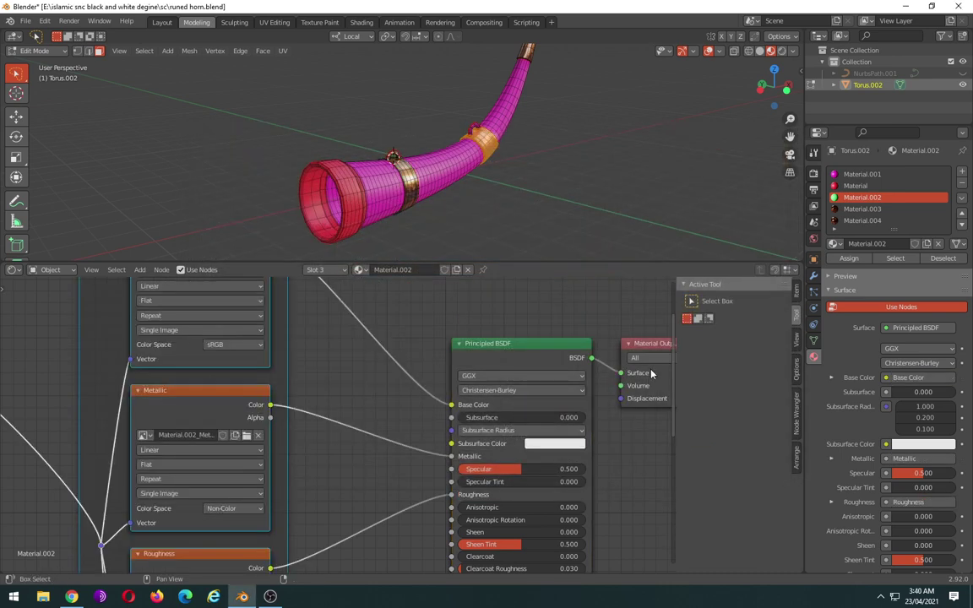
Step: Select the horn body faces using Material.001 and its Principled BSDF node
left_click(854, 186)
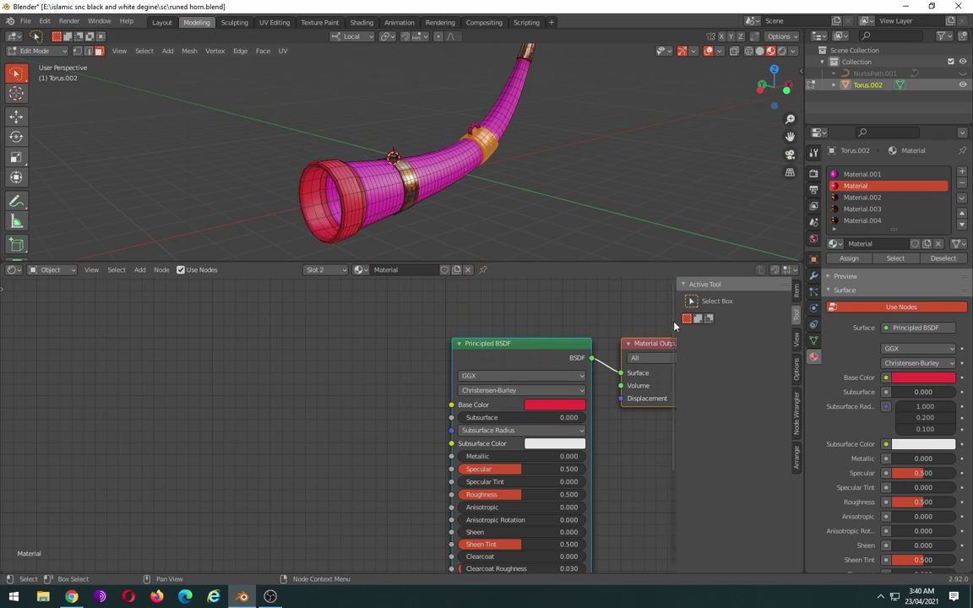
left_click(897, 260)
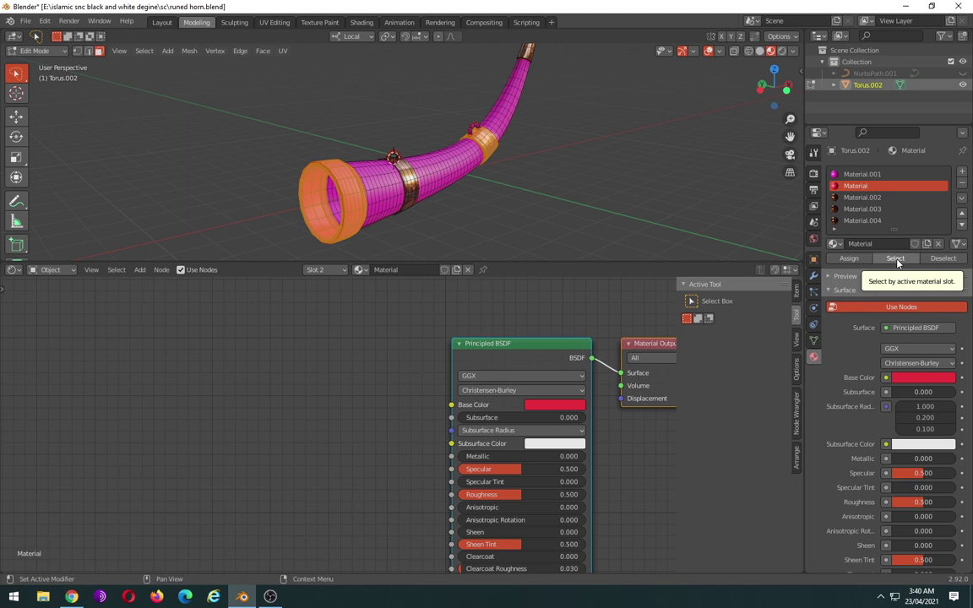
left_click(641, 189)
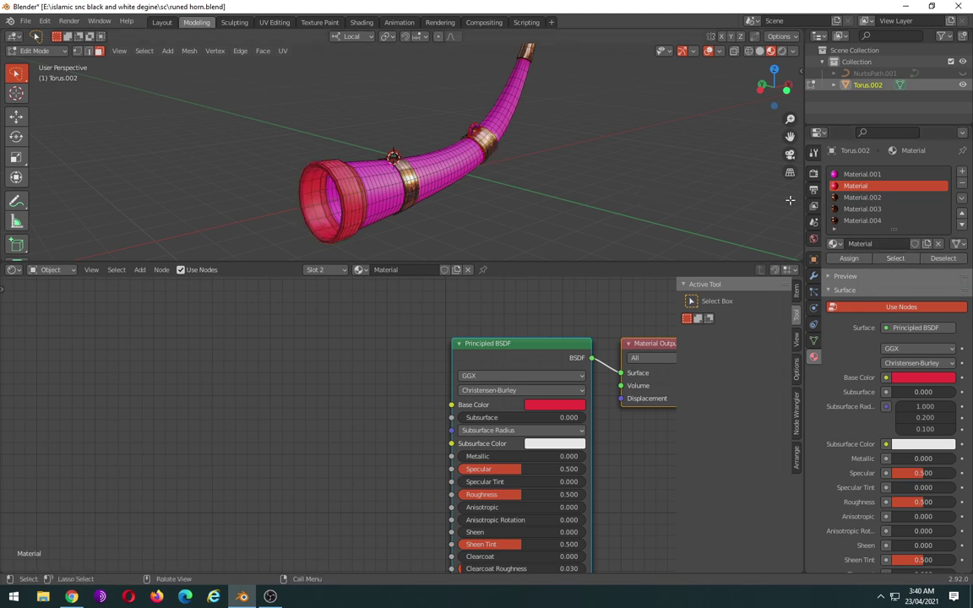
left_click(853, 174)
left_click(898, 258)
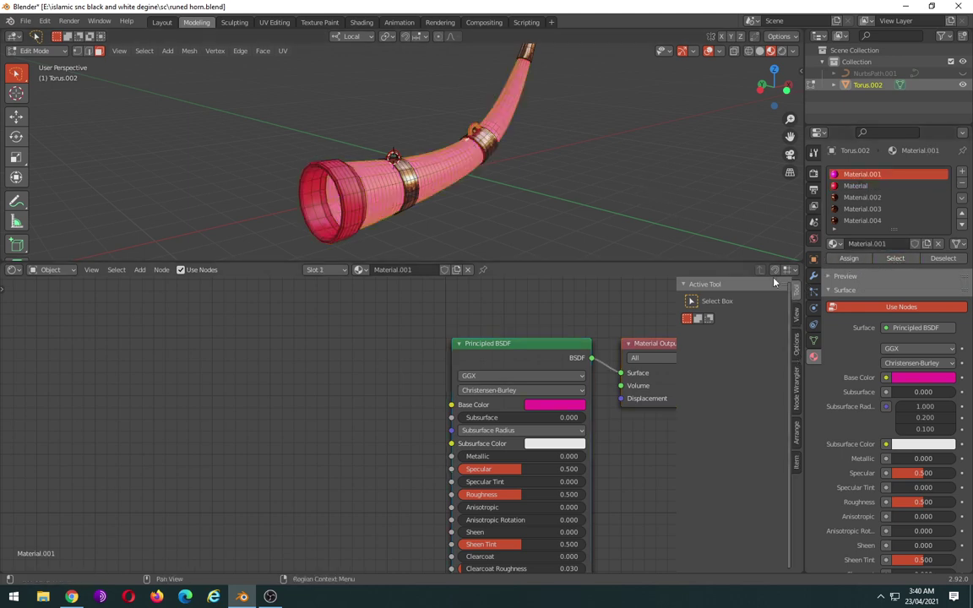
left_click(487, 346)
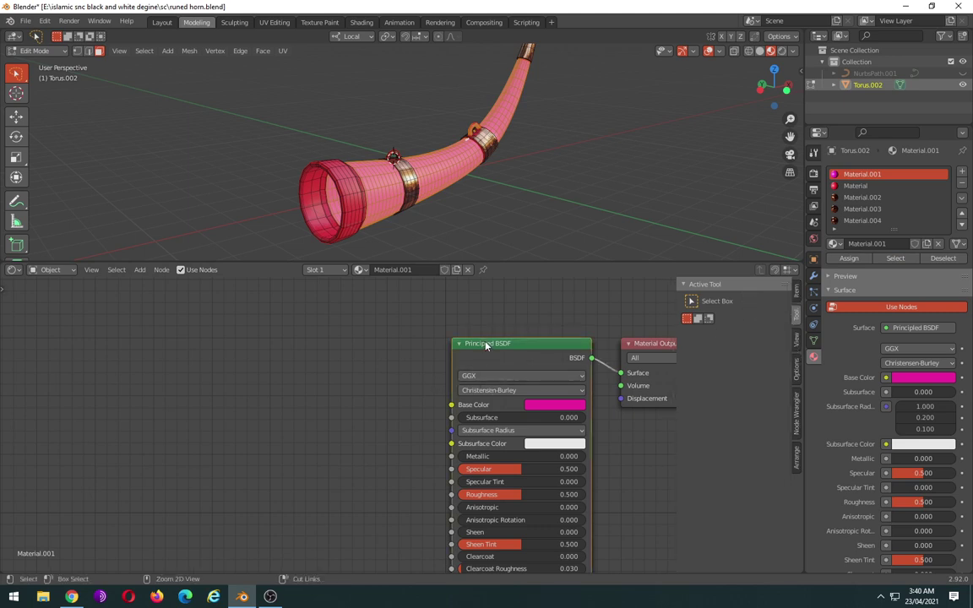
Step: Wire Material.001's four texture PNGs into its Principled BSDF and return to Object Mode
key("ctrl+shift+t")
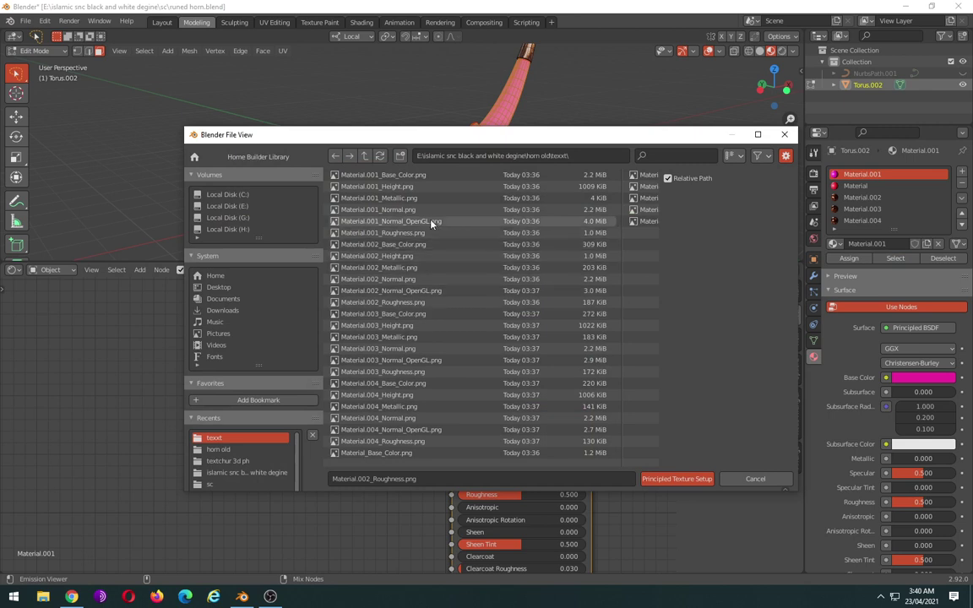
left_click(376, 175)
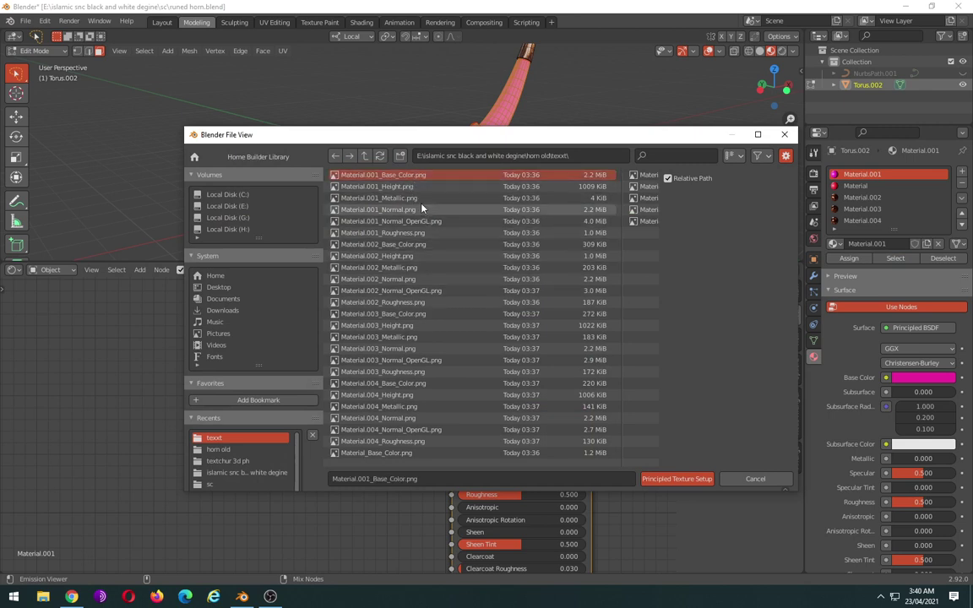
left_click(380, 197, "ctrl")
left_click(389, 221, "ctrl")
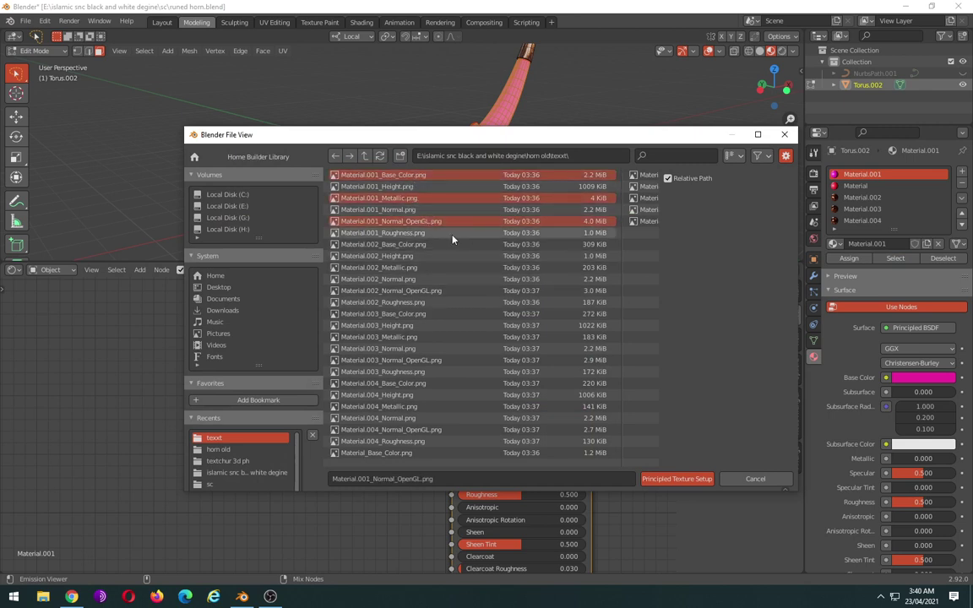
left_click(418, 234, "ctrl")
left_click(684, 482)
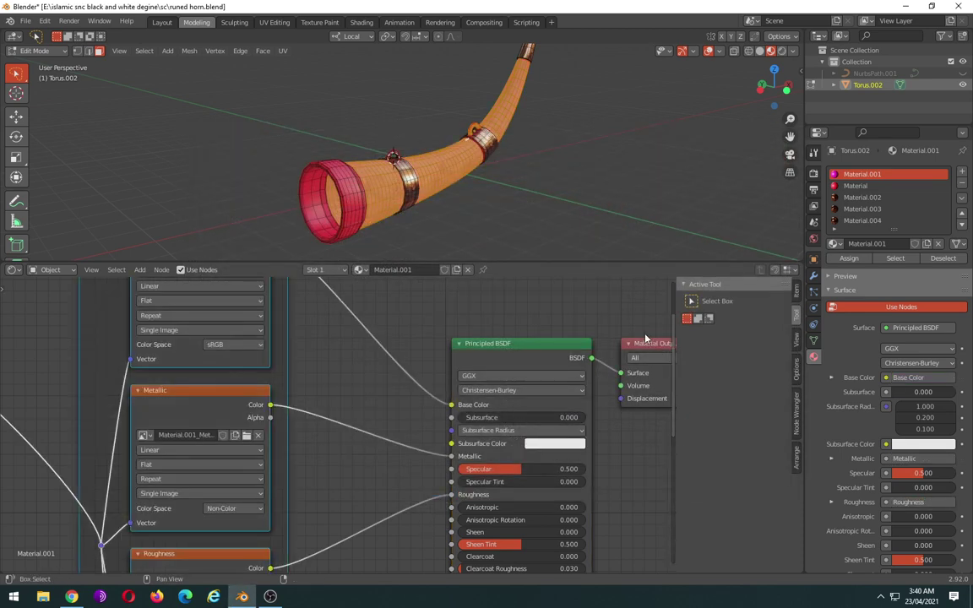
key("Tab")
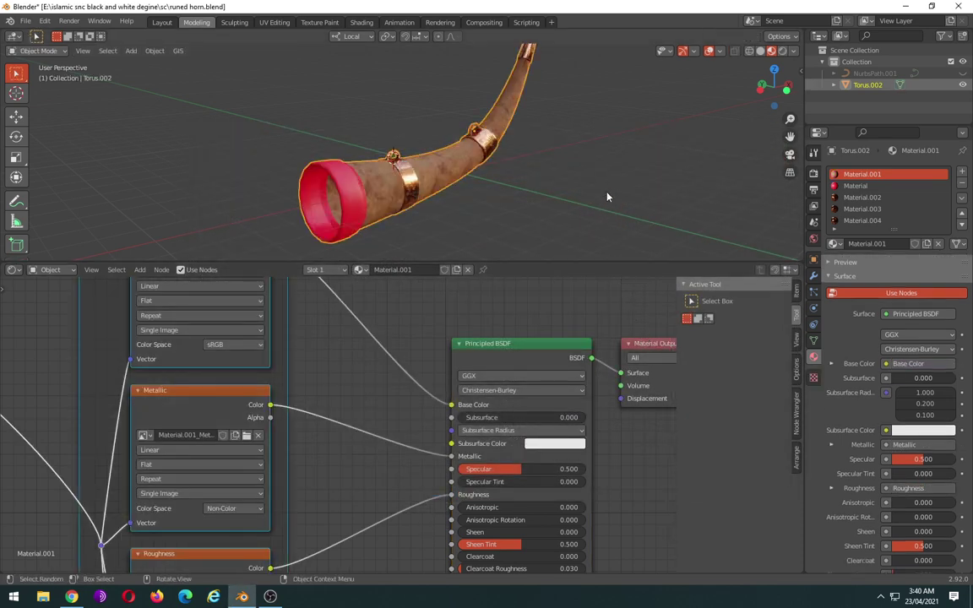
Step: Edit the material named Material and open Node Wrangler's texture picker with Ctrl+Shift+T
left_click(856, 185)
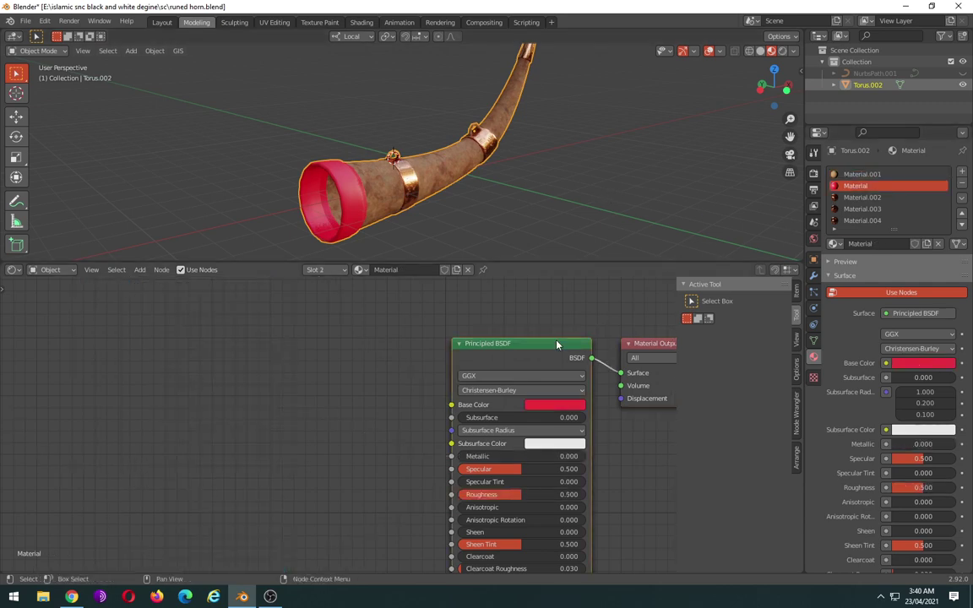
key("ctrl+shift+t")
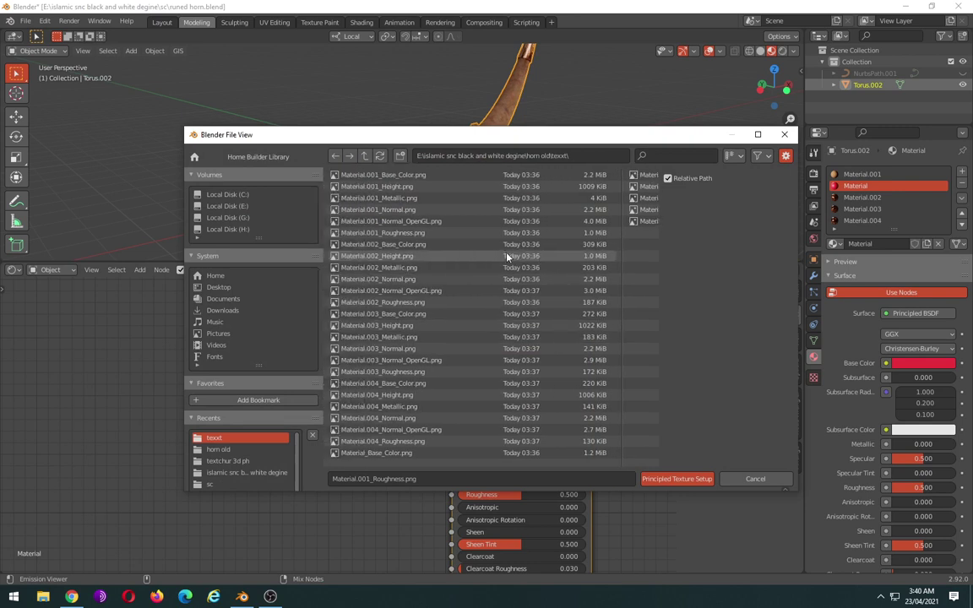
mouse_move(473, 463)
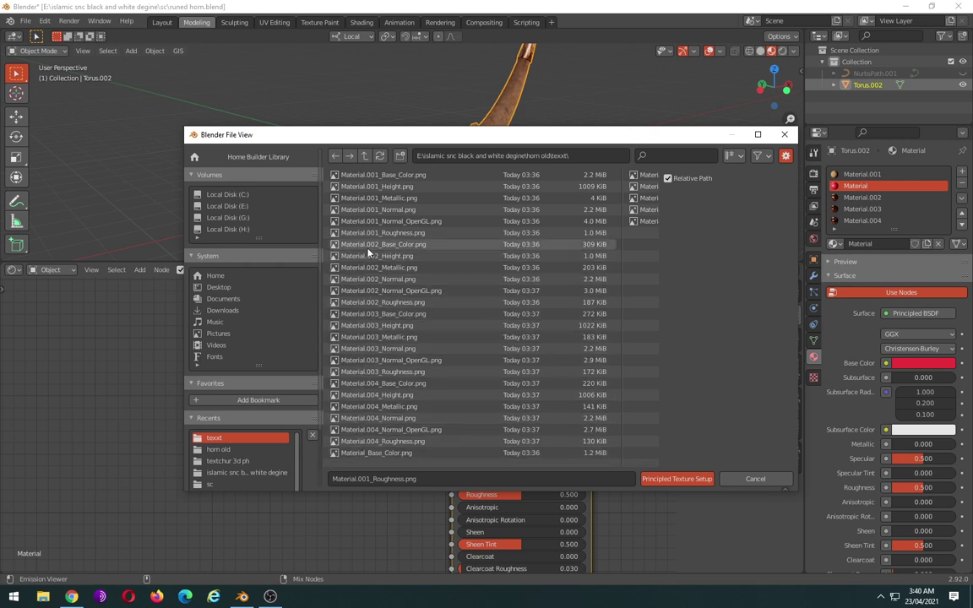
scroll(373, 221, "down", 3)
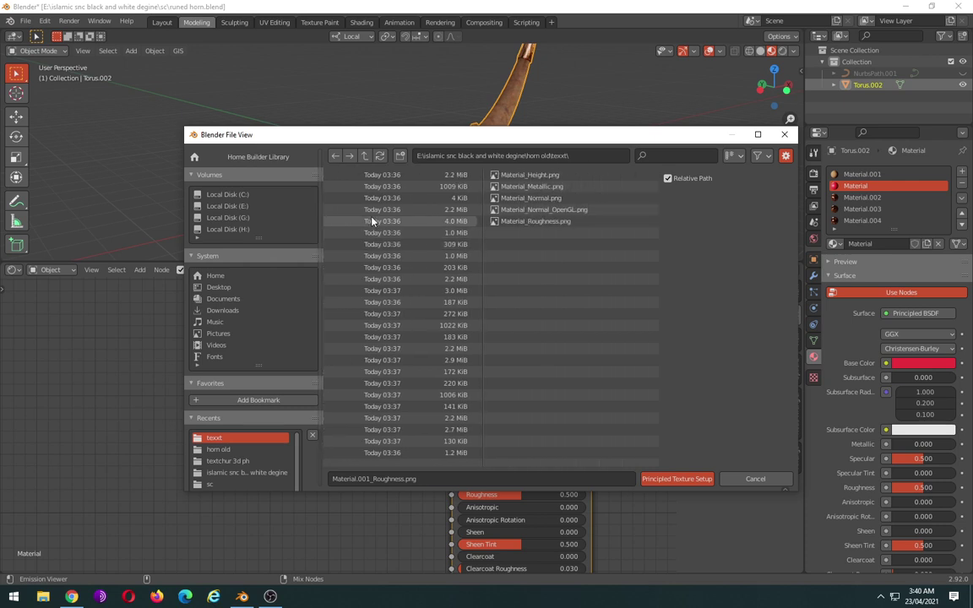
scroll(372, 222, "up", 3)
scroll(369, 221, "down", 1)
scroll(369, 221, "down", 2)
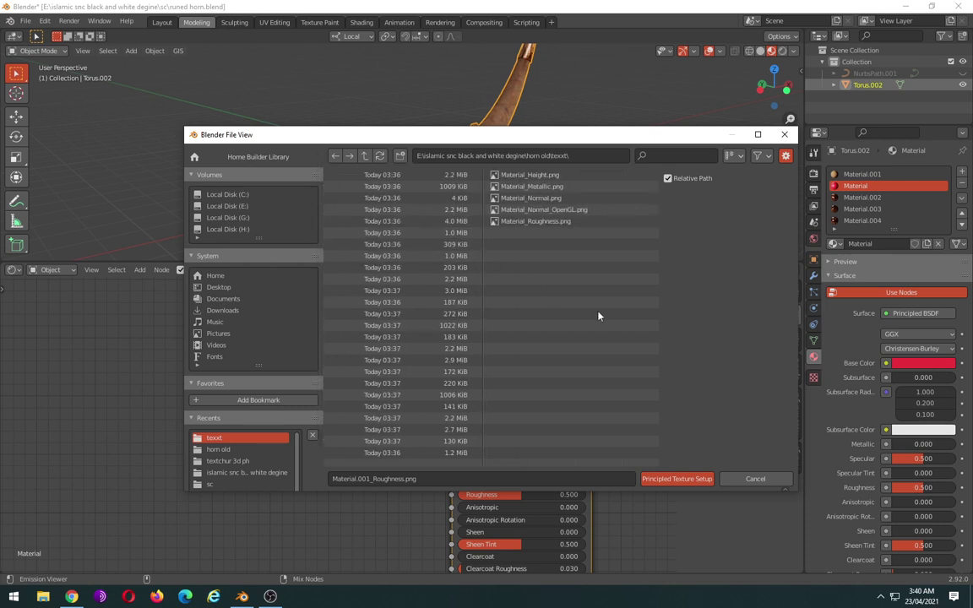
scroll(564, 317, "down", 1)
scroll(565, 317, "up", 1)
scroll(564, 317, "up", 2)
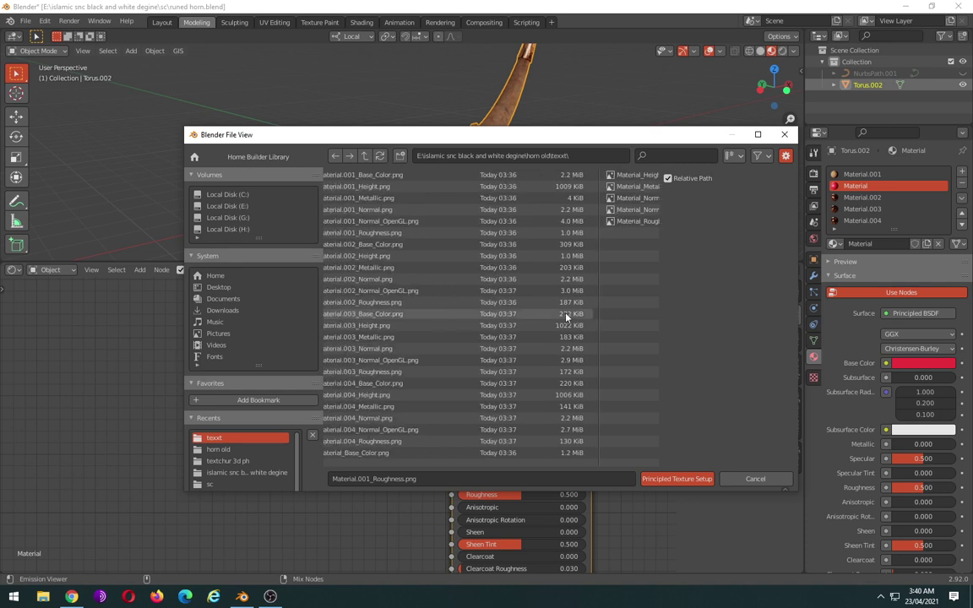
scroll(567, 317, "up", 1)
Step: Wire the Material_ Base_Color, Metallic, Normal_OpenGL and Roughness PNGs into the Principled BSDF
left_click(380, 453)
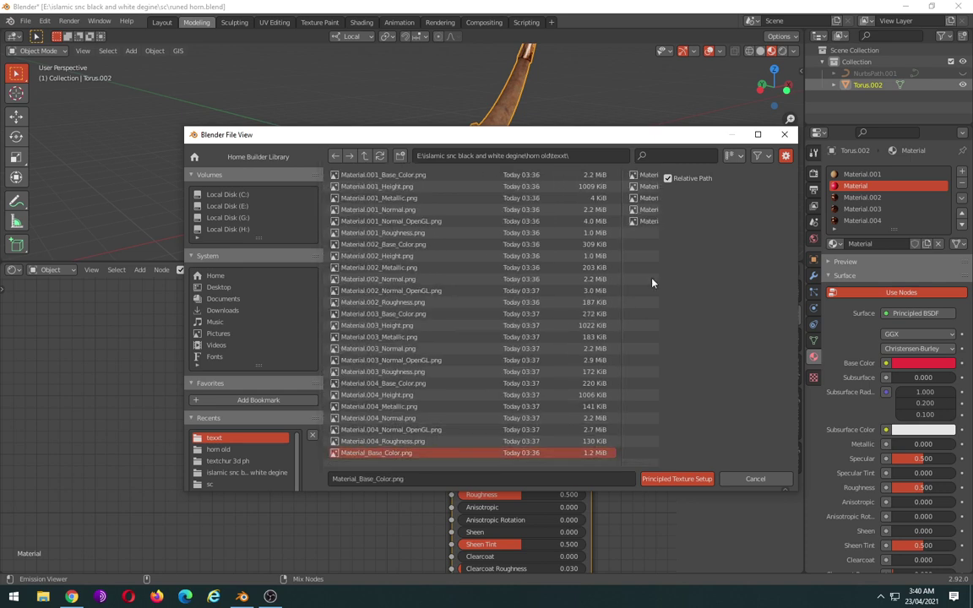
scroll(652, 282, "down", 1)
scroll(642, 274, "down", 1)
left_click(517, 188)
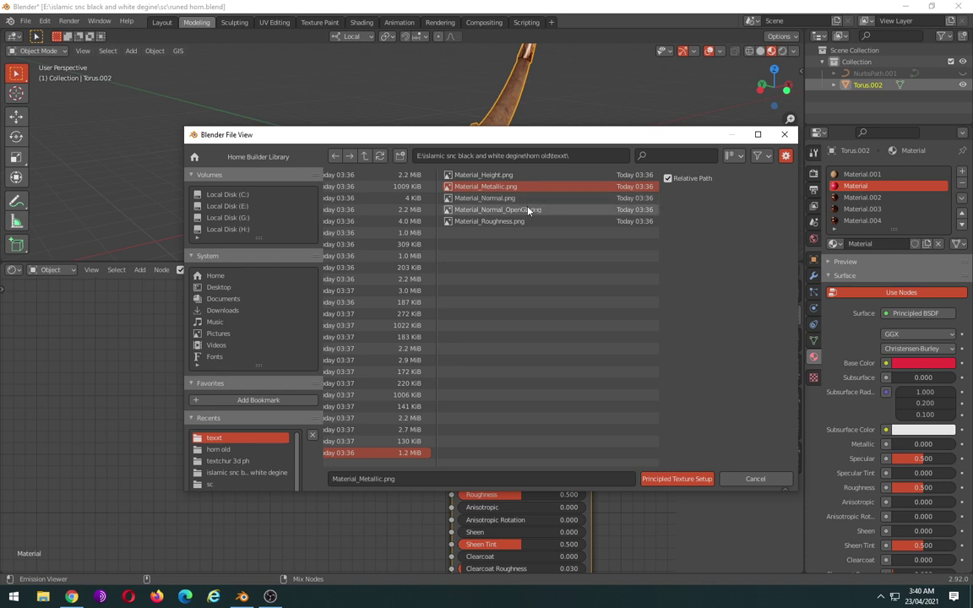
left_click(524, 211, "ctrl")
left_click(517, 222, "ctrl")
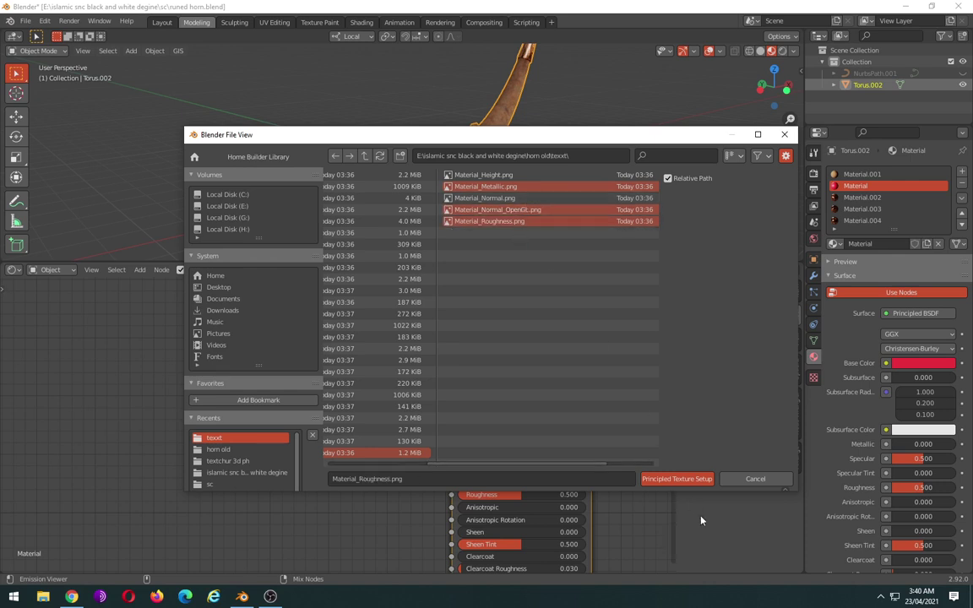
left_click(677, 480)
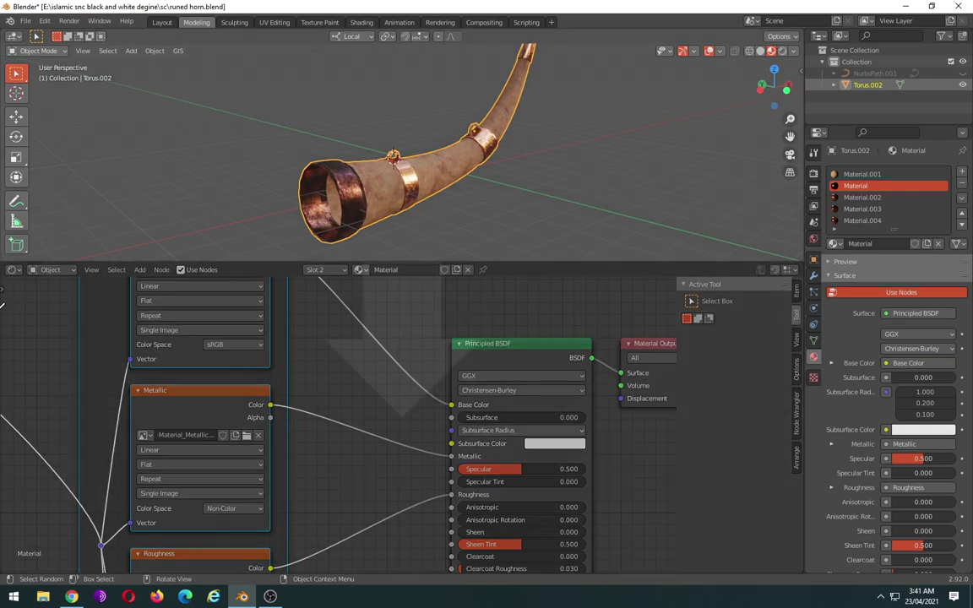
Step: Merge the node editor into the 3D view, orbit the horn side-on, and show its modifier properties
left_click_drag(6, 262, 4, 279)
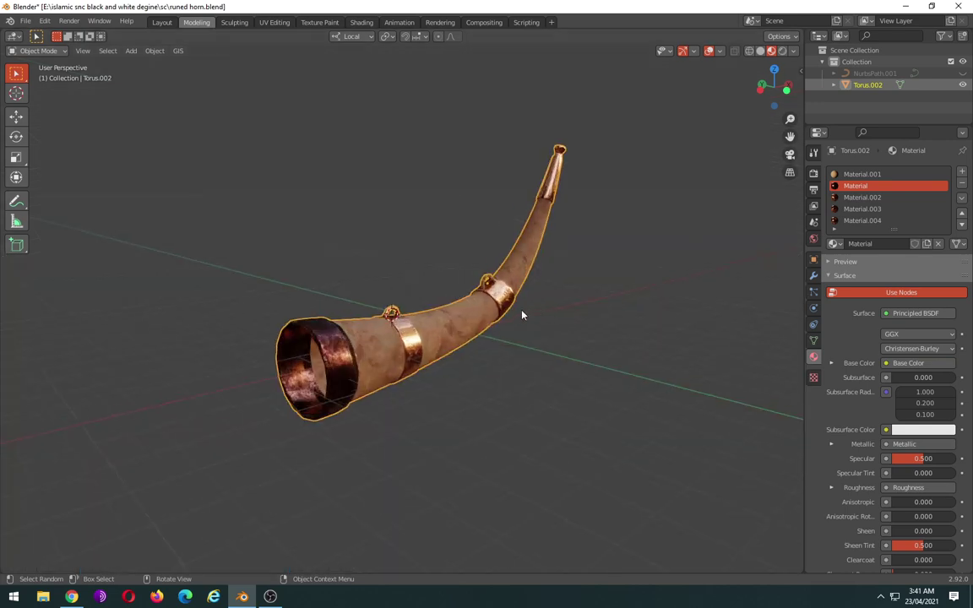
scroll(522, 315, "up", 3)
scroll(535, 307, "down", 1)
mouse_move(372, 271)
middle_mouse_down()
mouse_move(553, 235)
mouse_move(369, 278)
mouse_move(304, 278)
mouse_move(384, 285)
mouse_move(765, 74)
middle_mouse_up()
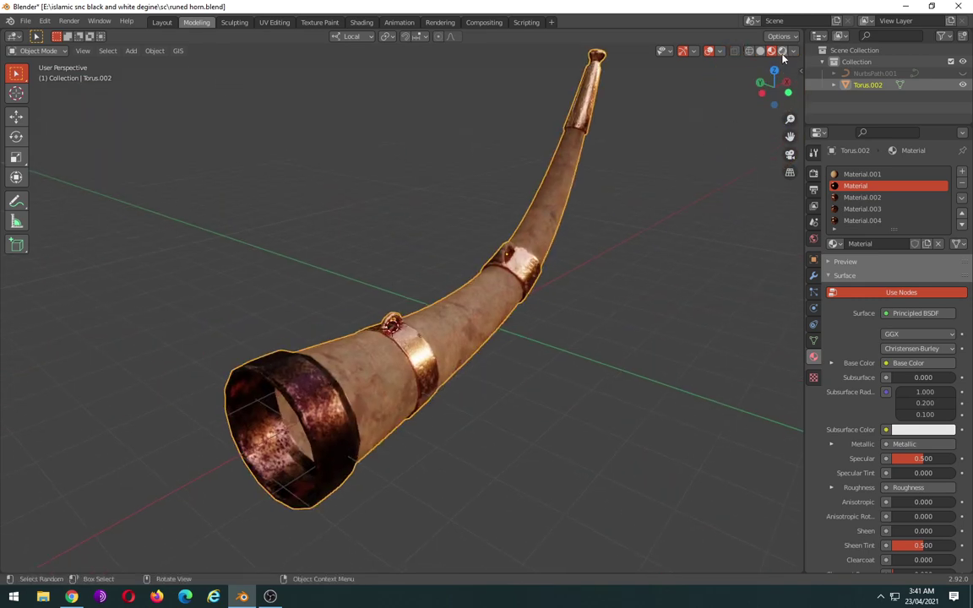
left_click(794, 51)
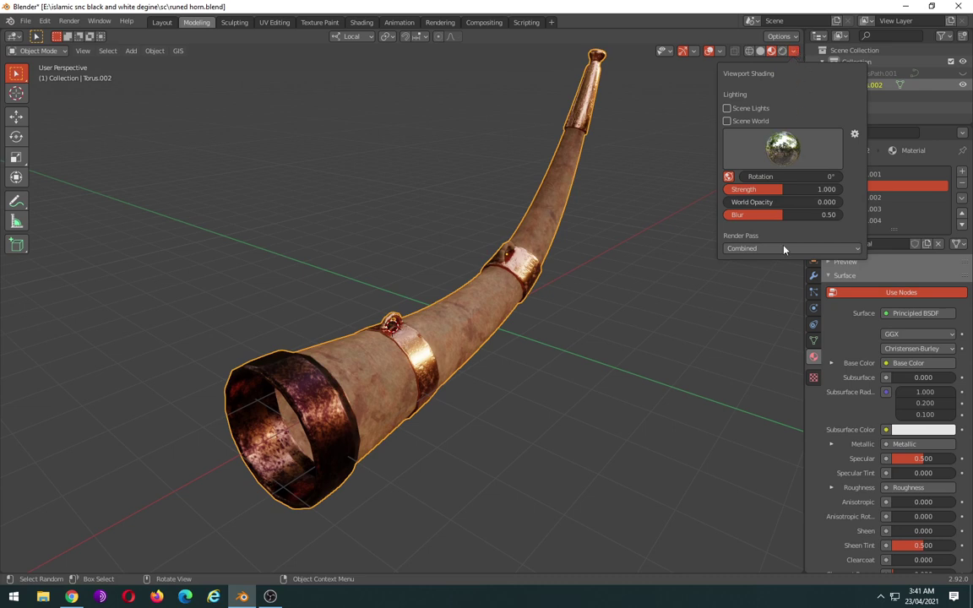
left_click(814, 275)
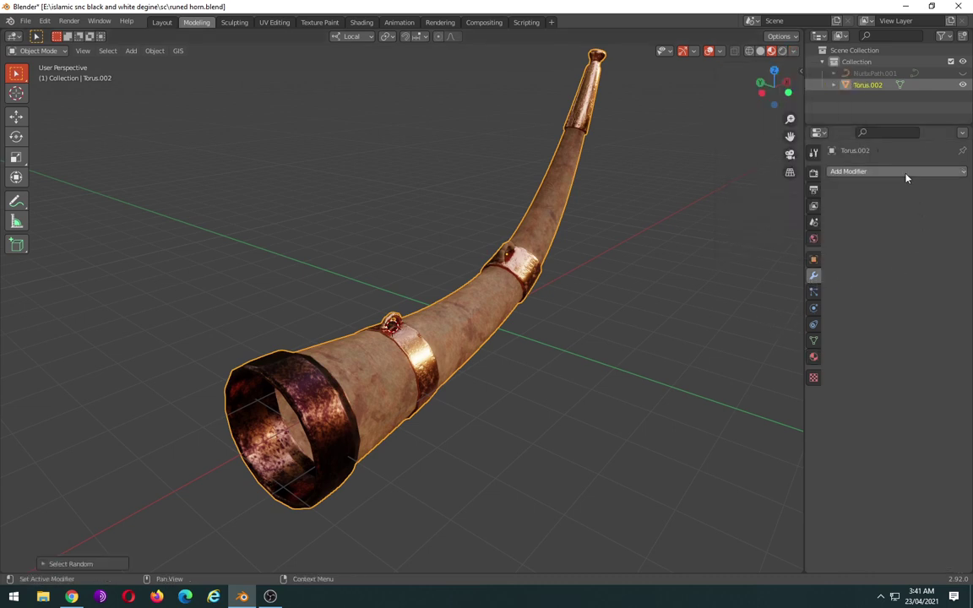
Step: Add a Multires modifier to the horn and subdivide it to level 5
left_click(906, 172)
left_click(767, 321)
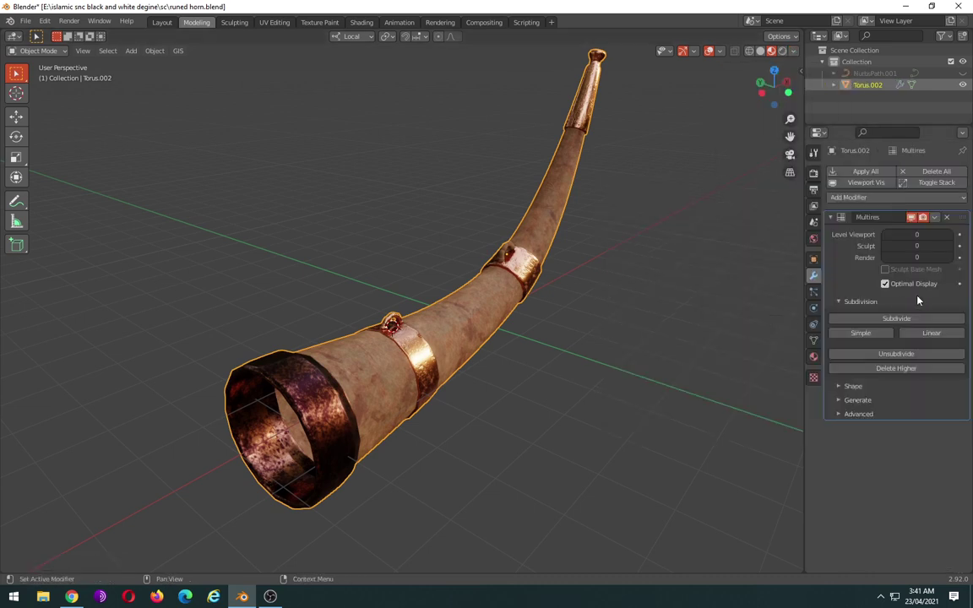
left_click(912, 320)
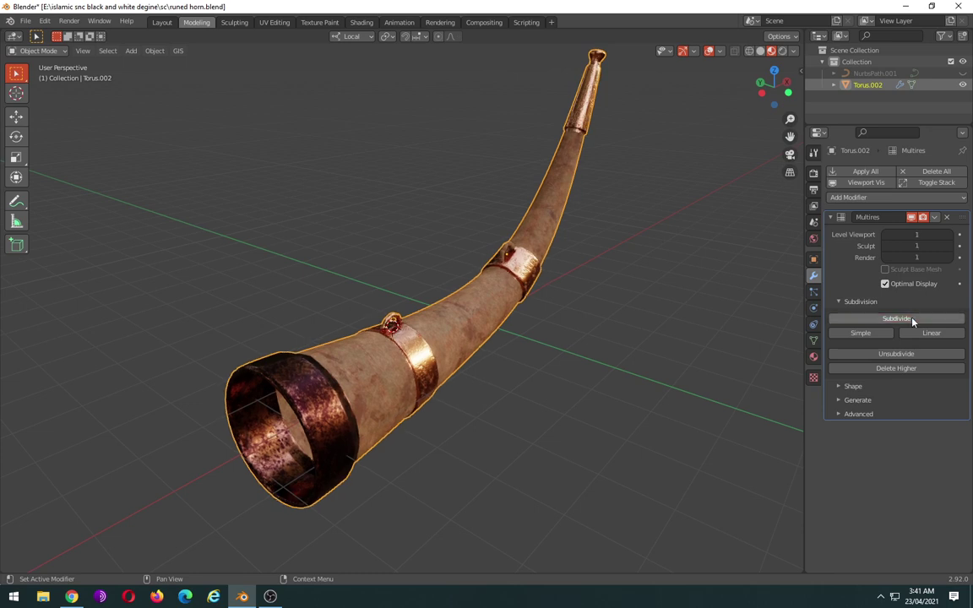
left_click(913, 320)
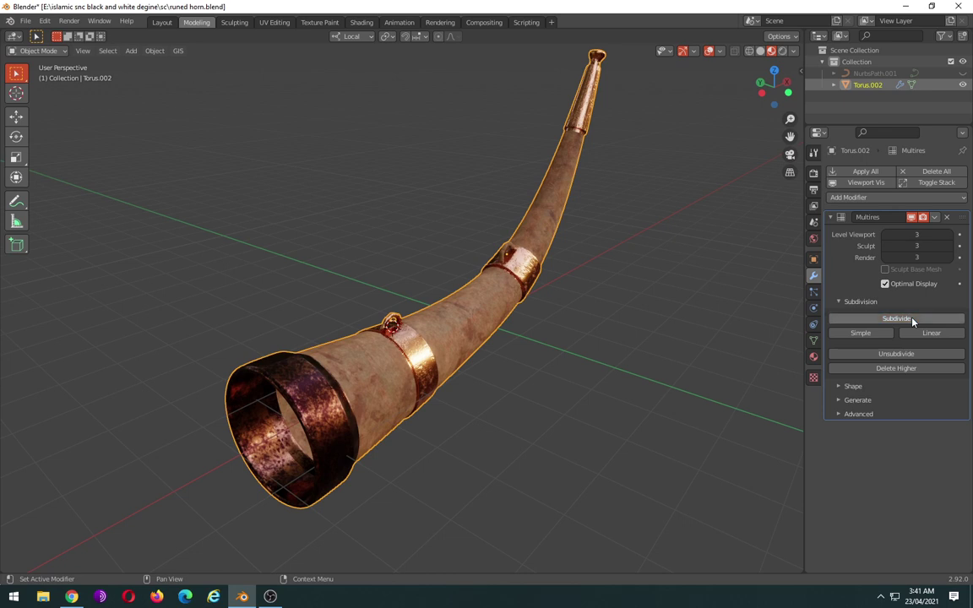
left_click(913, 319)
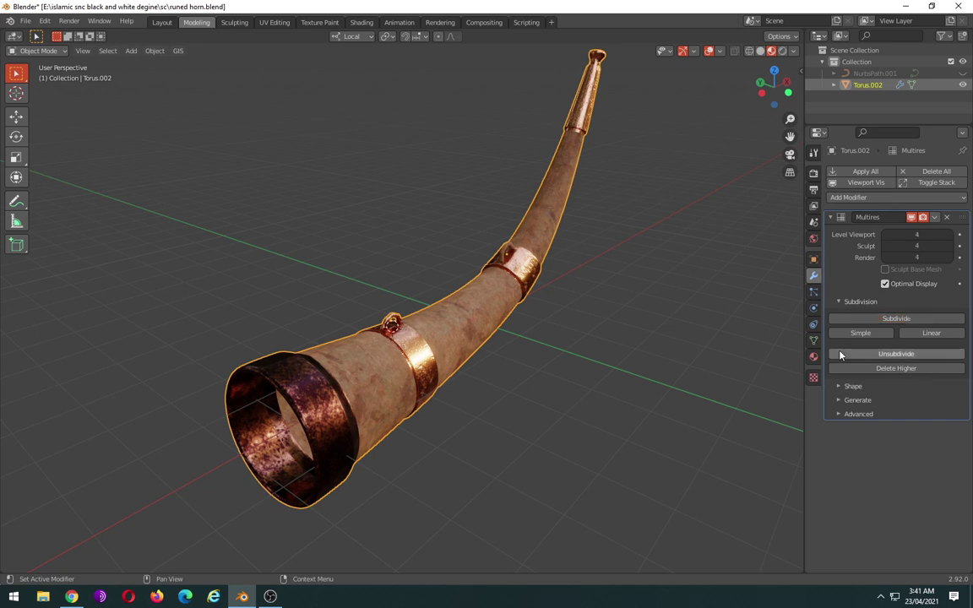
left_click(893, 319)
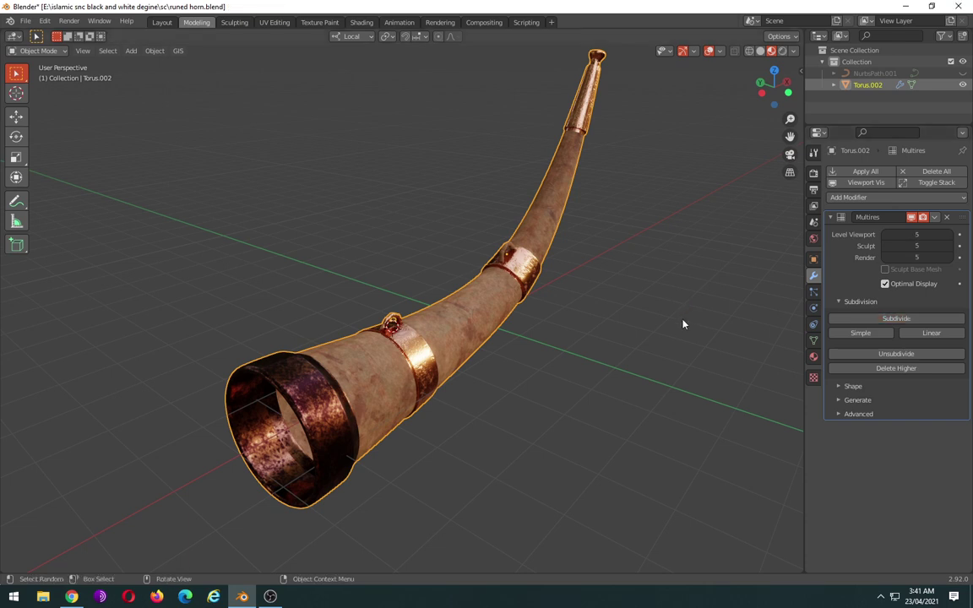
mouse_move(659, 344)
middle_mouse_down()
mouse_move(480, 330)
mouse_move(479, 308)
mouse_move(489, 304)
middle_mouse_up()
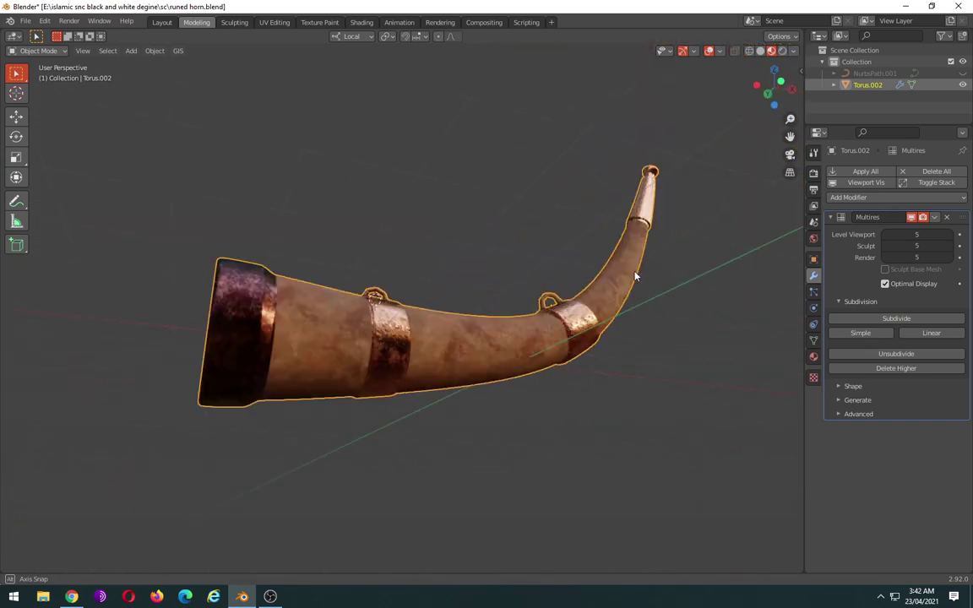
middle_click_drag(616, 279, 450, 320)
scroll(450, 320, "up", 3)
scroll(450, 319, "up", 2)
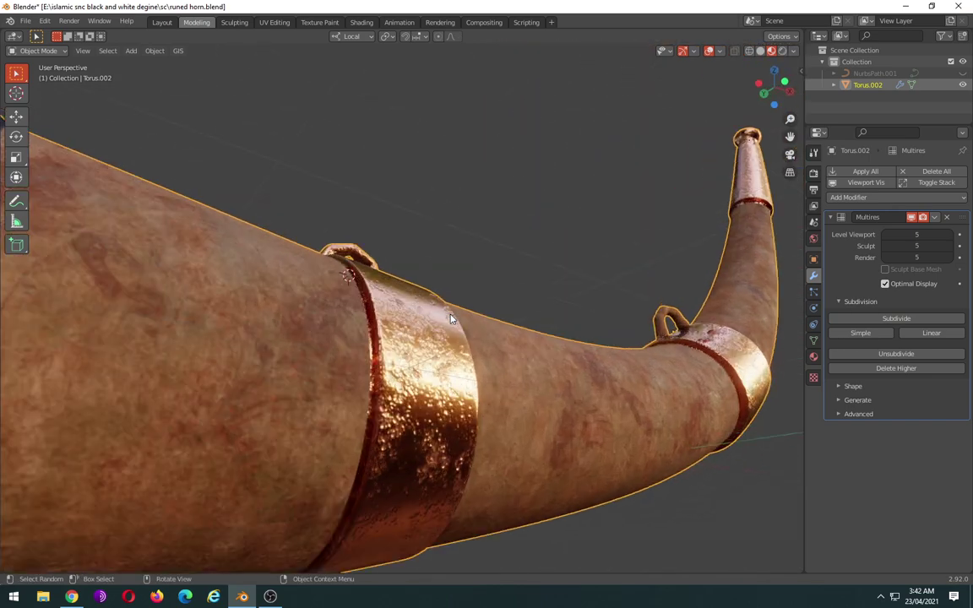
scroll(451, 319, "down", 2)
scroll(450, 320, "down", 3)
mouse_move(450, 319)
middle_mouse_down()
mouse_move(424, 464)
mouse_move(492, 357)
mouse_move(615, 326)
mouse_move(671, 248)
mouse_move(570, 307)
middle_mouse_up()
mouse_move(475, 361)
middle_mouse_down()
mouse_move(294, 343)
mouse_move(134, 426)
mouse_move(153, 430)
mouse_move(491, 326)
middle_mouse_up()
scroll(488, 327, "up", 3)
scroll(488, 327, "up", 2)
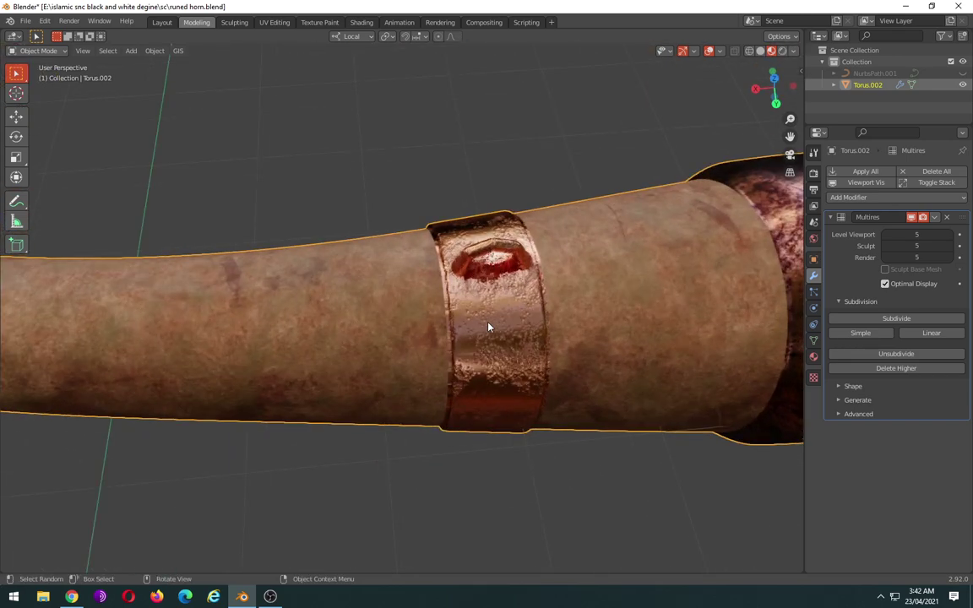
scroll(490, 326, "up", 2)
scroll(491, 326, "down", 4)
mouse_move(555, 359)
middle_mouse_down()
mouse_move(459, 335)
mouse_move(460, 311)
middle_mouse_up()
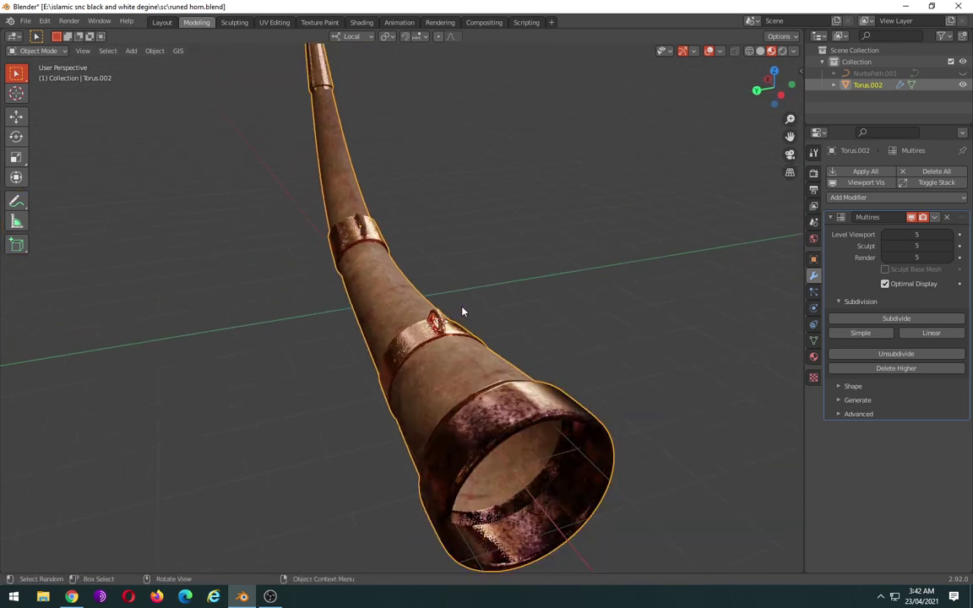
mouse_move(684, 350)
middle_mouse_down()
mouse_move(582, 343)
mouse_move(592, 338)
middle_mouse_up()
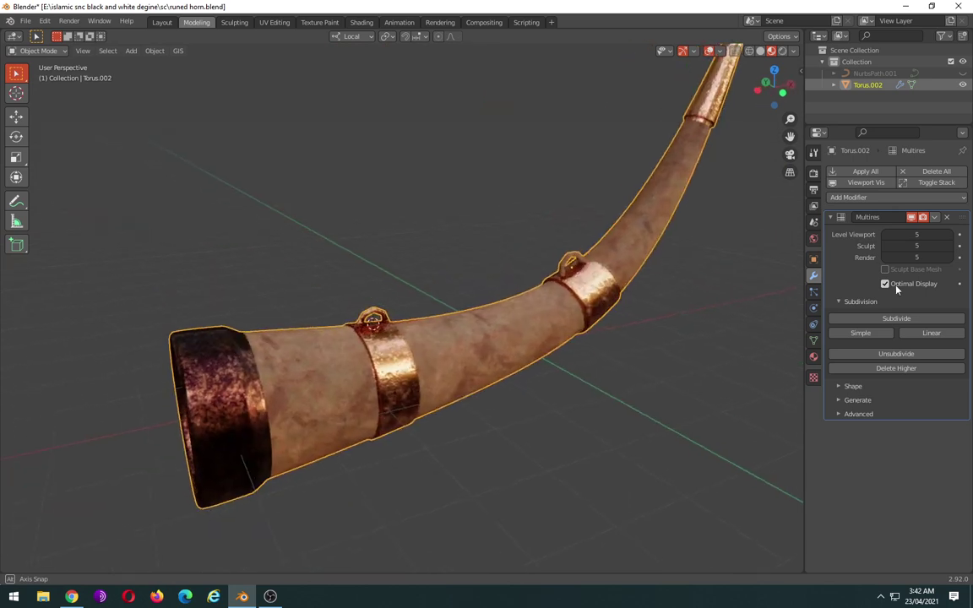
Step: Swap the Multires for a Catmull-Clark Subdivision Surface modifier at viewport level 5
left_click(948, 218)
left_click(862, 173)
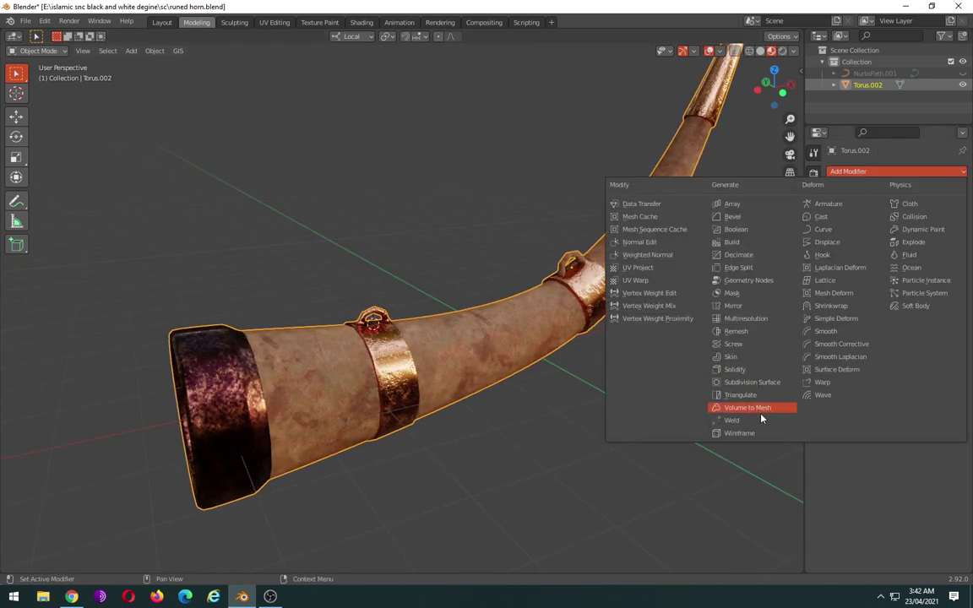
left_click(760, 382)
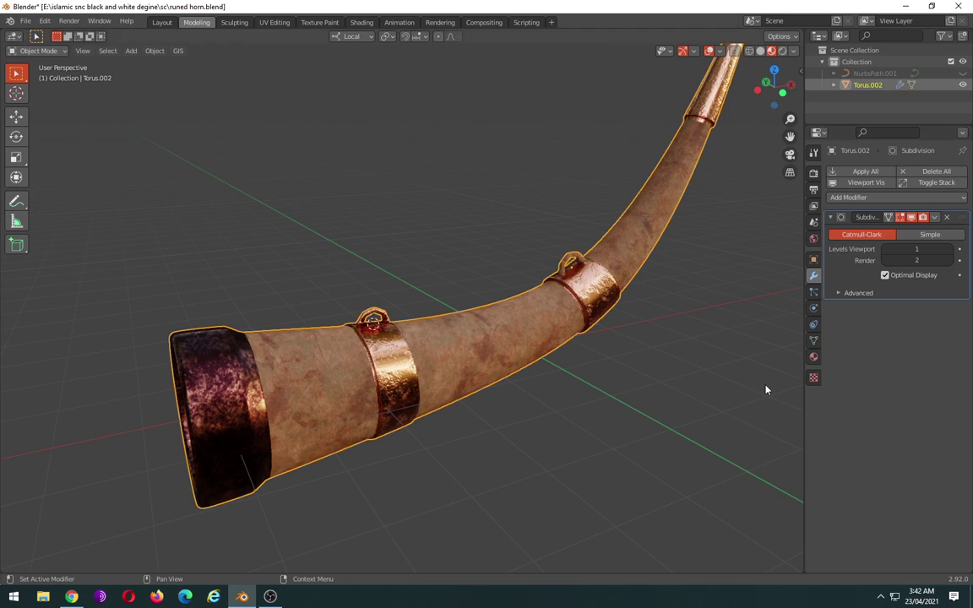
left_click(950, 249)
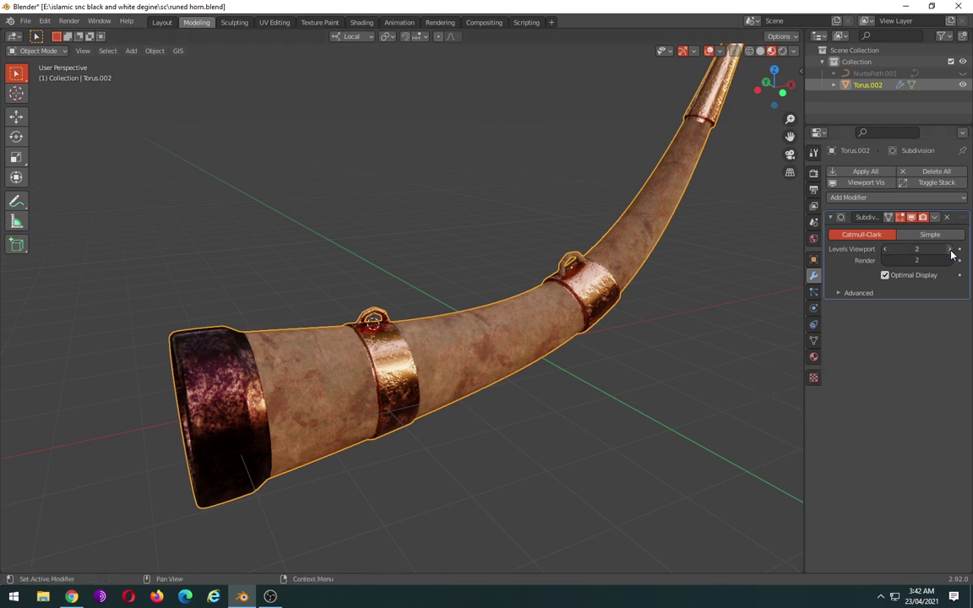
left_click(950, 249)
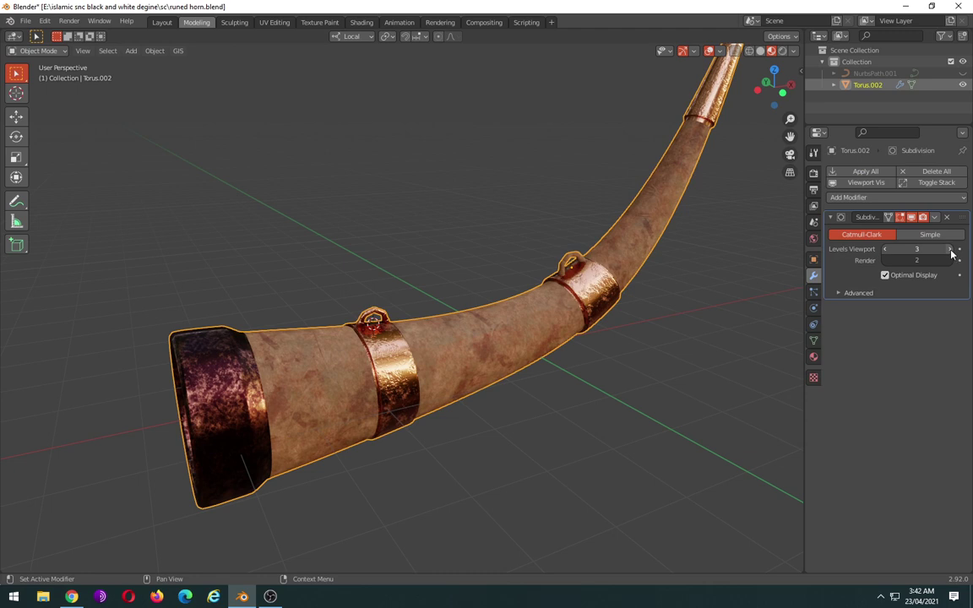
left_click(950, 250)
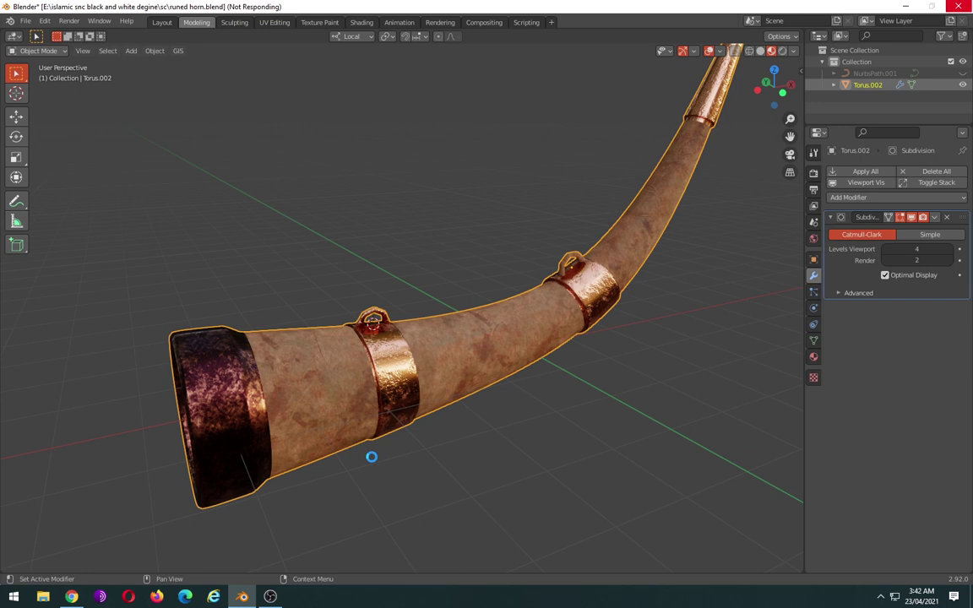
scroll(371, 461, "up", 5)
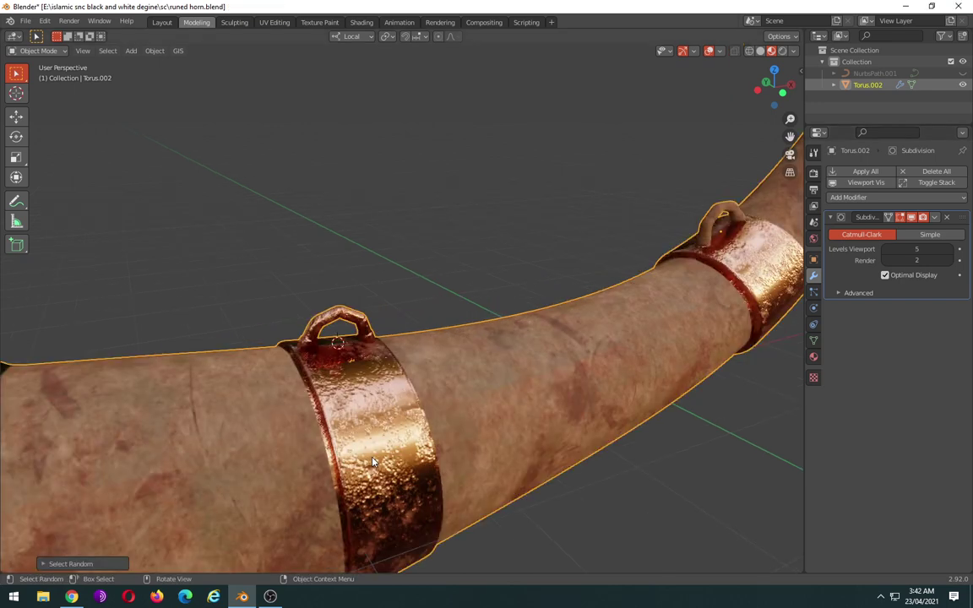
mouse_move(371, 461)
middle_mouse_down()
mouse_move(342, 419)
mouse_move(413, 443)
middle_mouse_up()
scroll(342, 418, "down", 6)
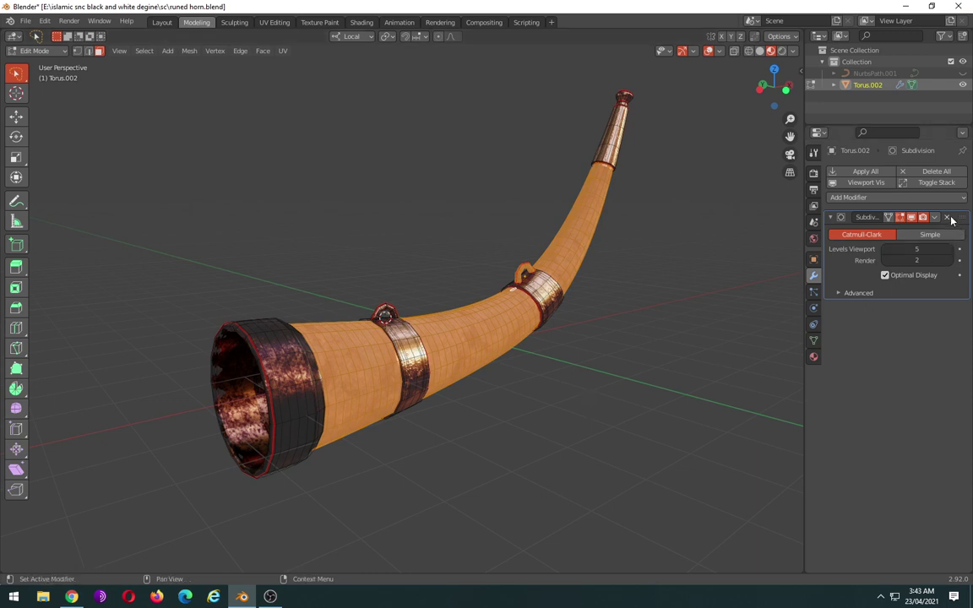
Step: Remove the Subdivision Surface modifier and select the whole horn mesh in Edit Mode
left_click(947, 217)
key("Tab")
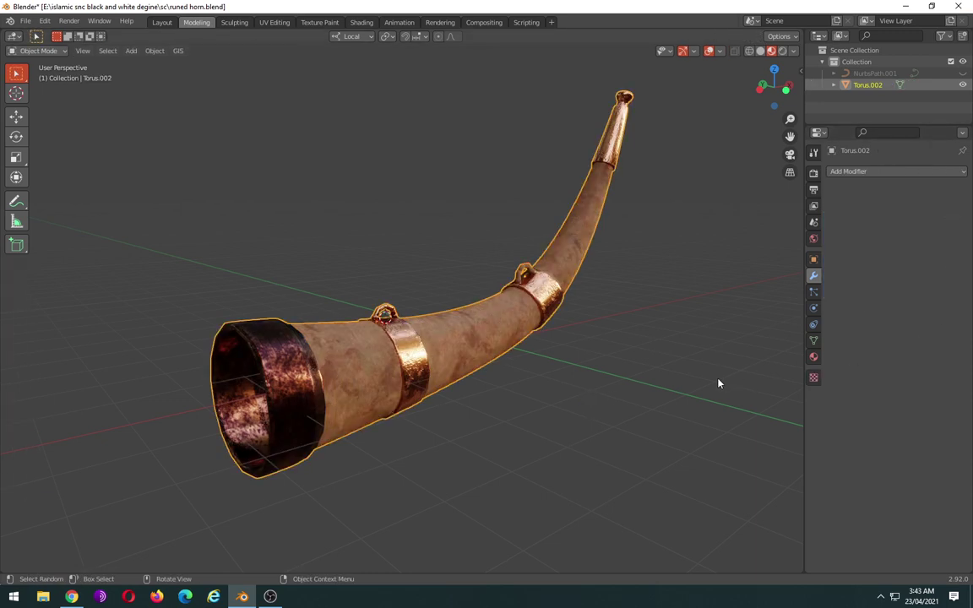
key("Tab")
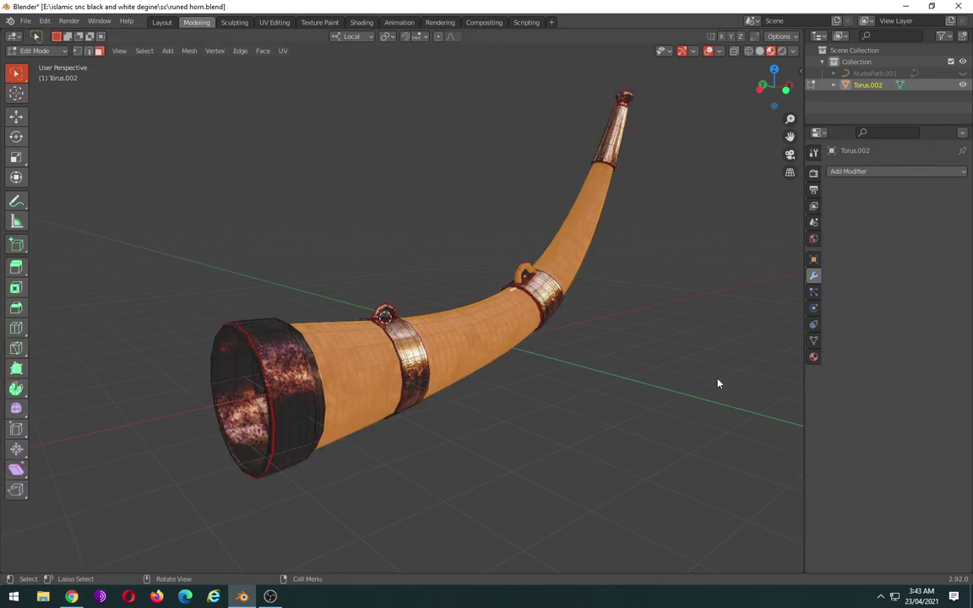
key("Tab")
key("Tab")
key("a")
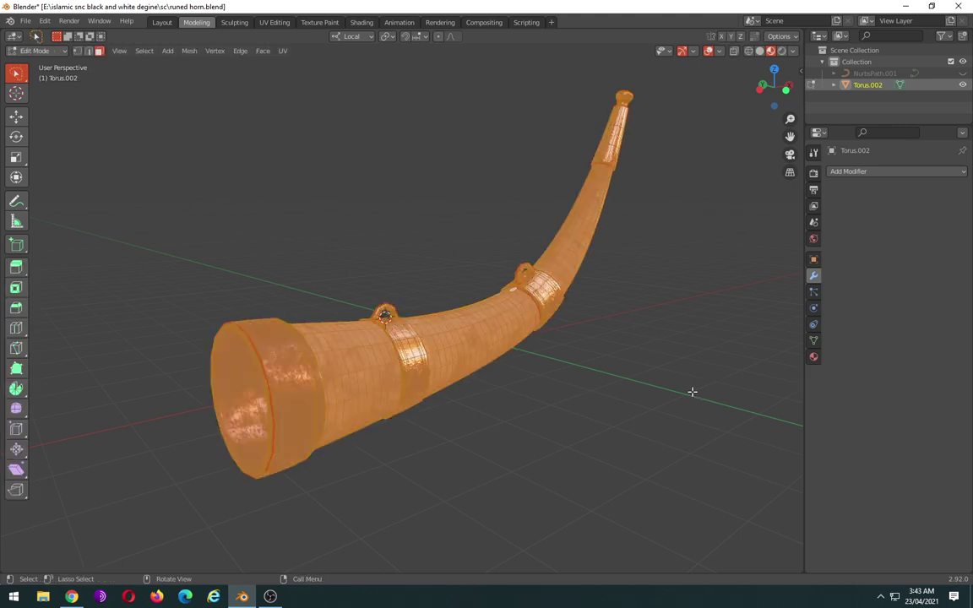
key("Tab")
Step: Try a Remesh modifier on the horn and discard it
left_click(833, 171)
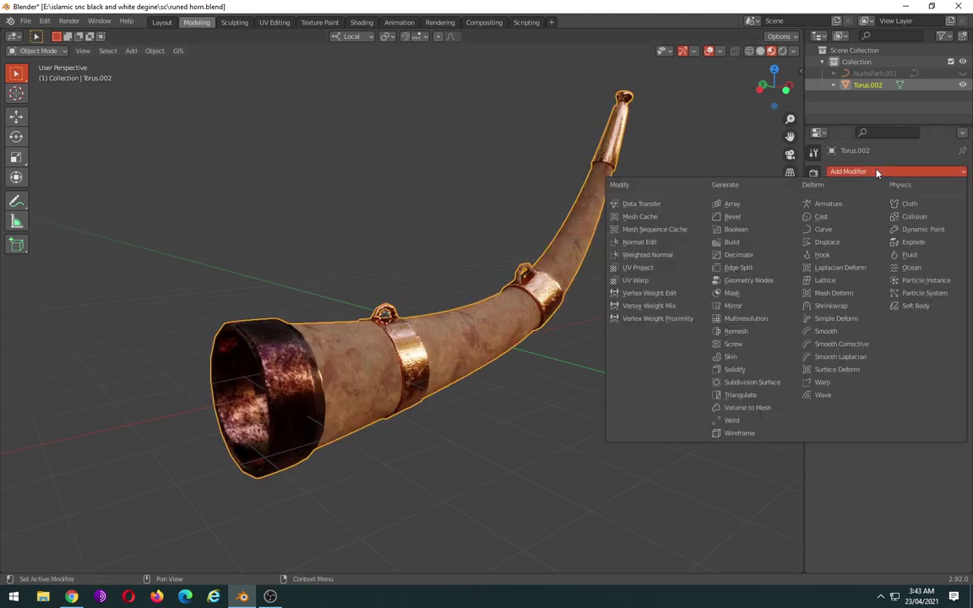
left_click(758, 333)
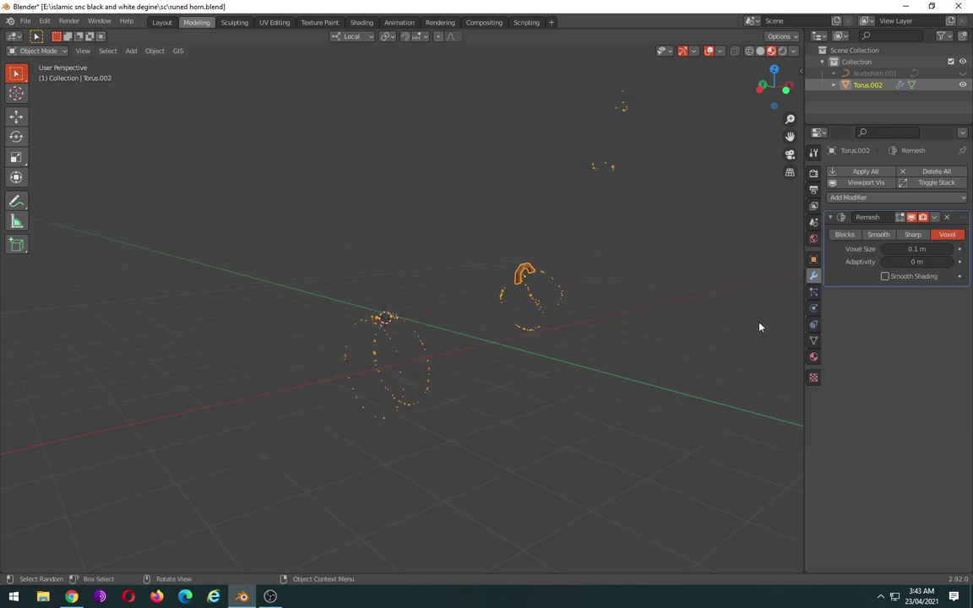
left_click(947, 217)
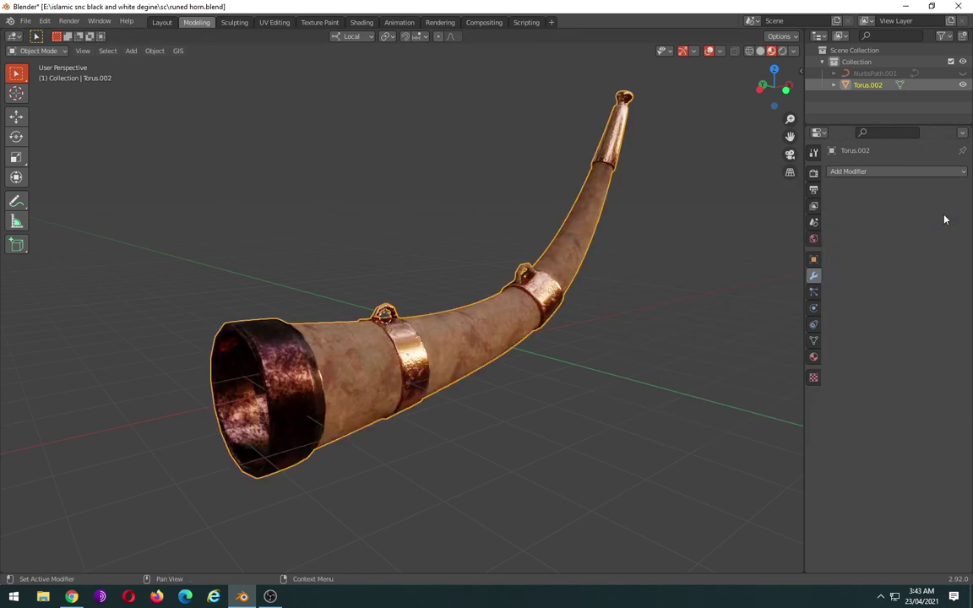
left_click(910, 173)
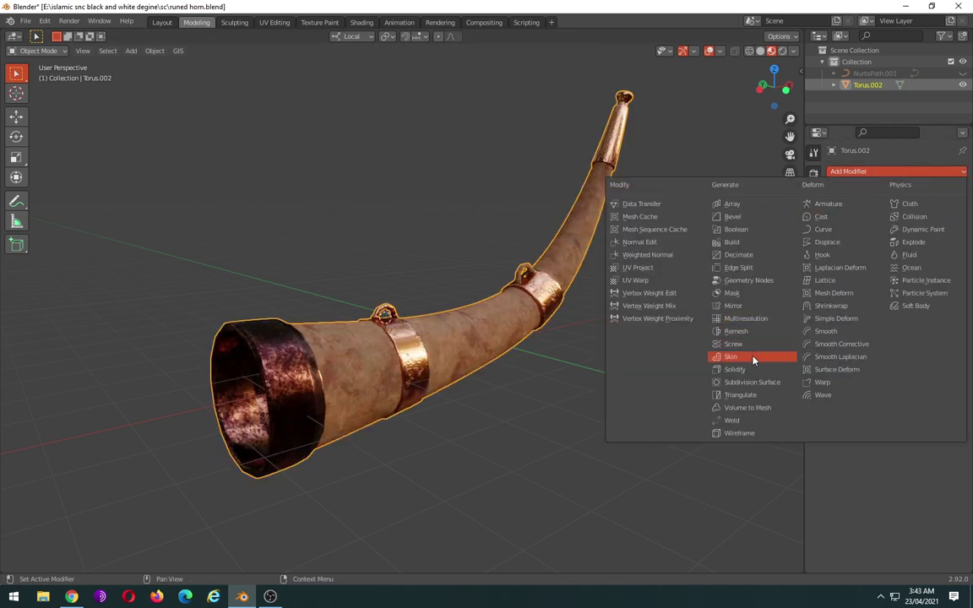
Step: Add a Multires modifier and apply two Simple subdivisions to the horn
left_click(761, 318)
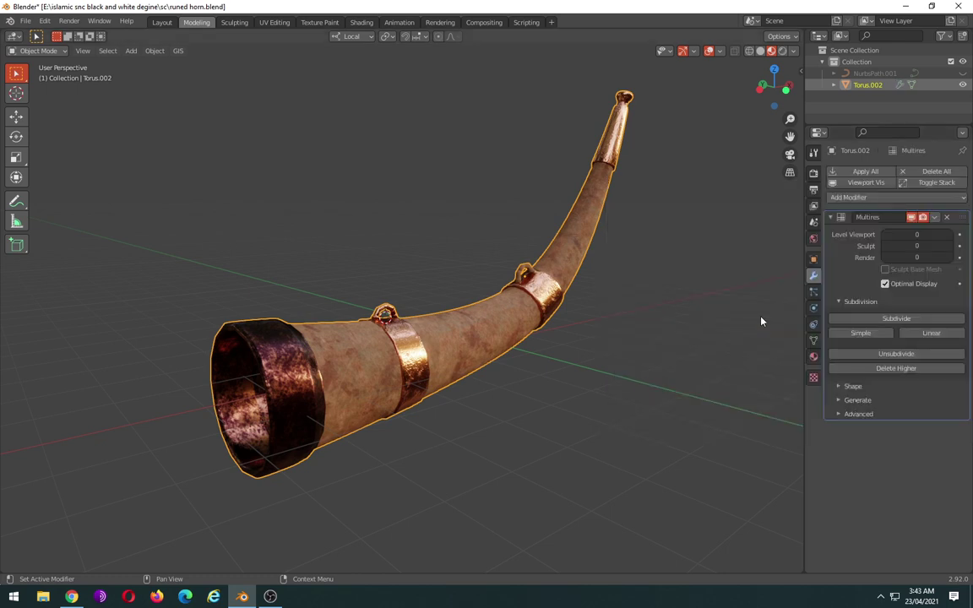
left_click(858, 334)
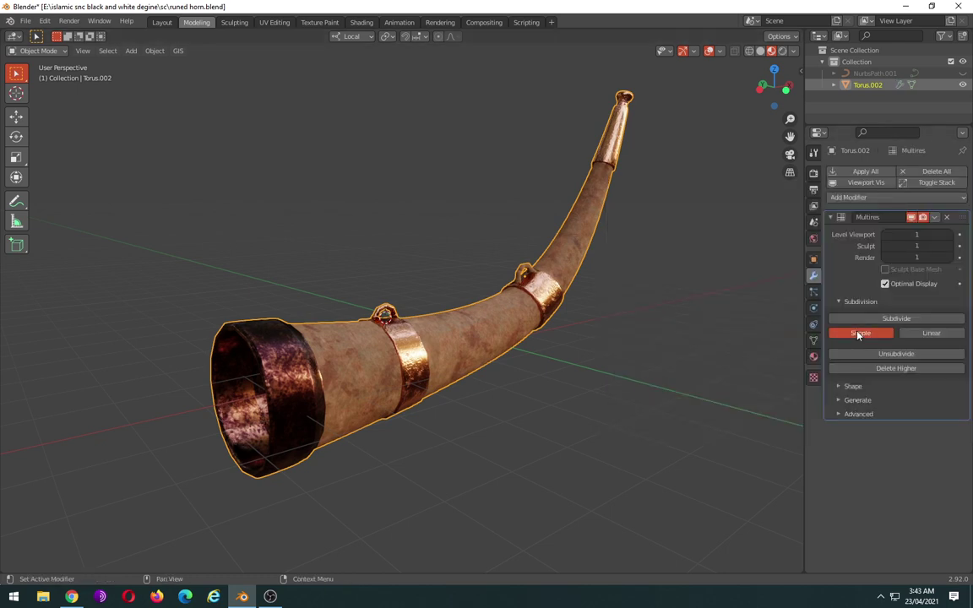
left_click(859, 334)
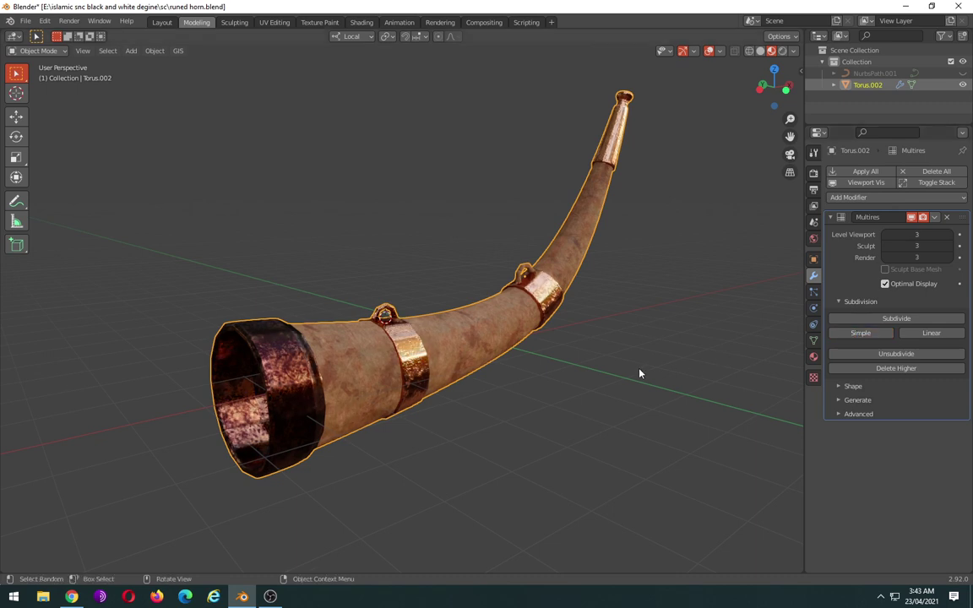
middle_click_drag(584, 419, 583, 430)
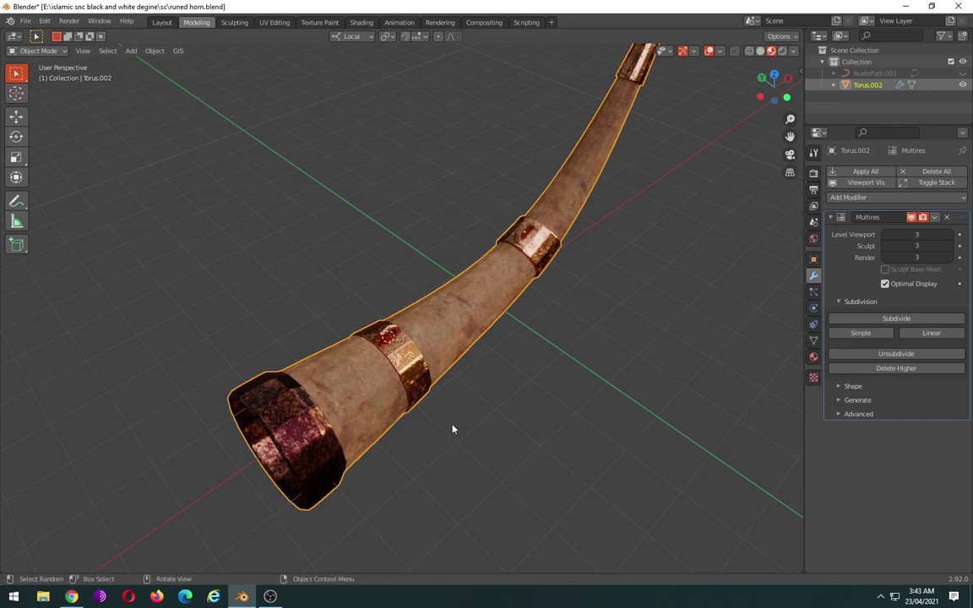
scroll(452, 429, "up", 3)
scroll(475, 418, "up", 2)
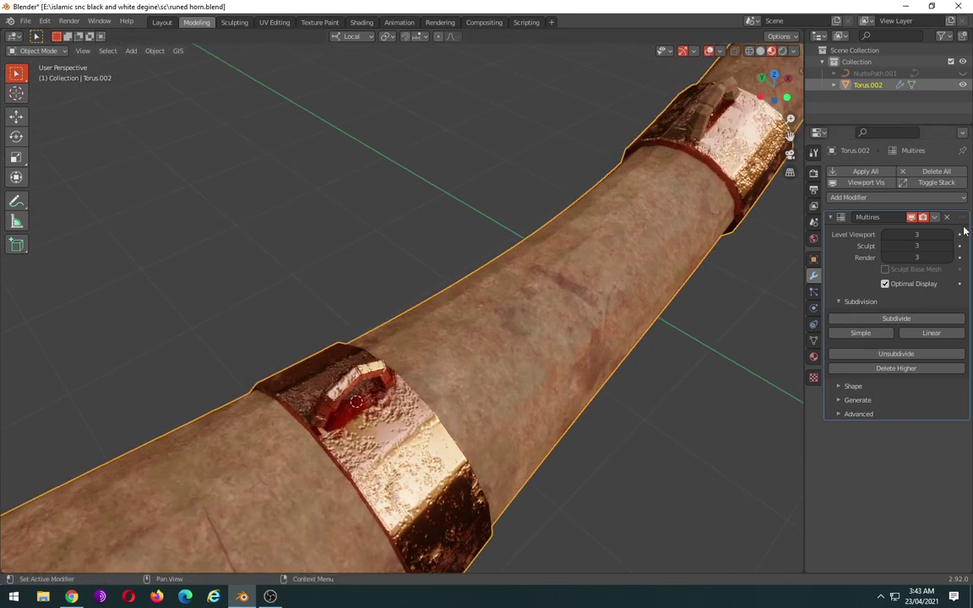
Step: Replace it with a fresh Multires modifier subdivided to level 3
key("ctrl+x")
left_click(877, 173)
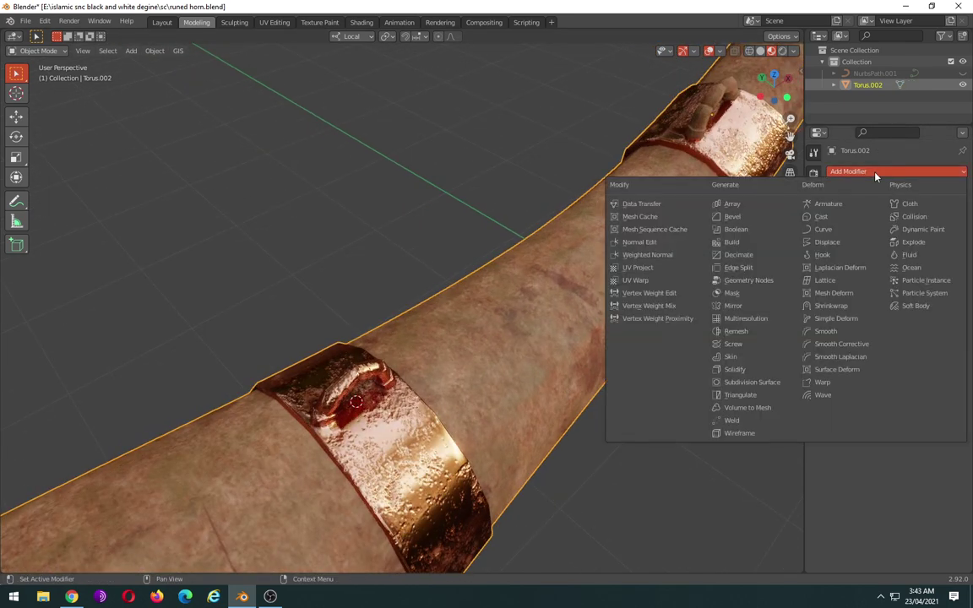
left_click(758, 320)
left_click(891, 318)
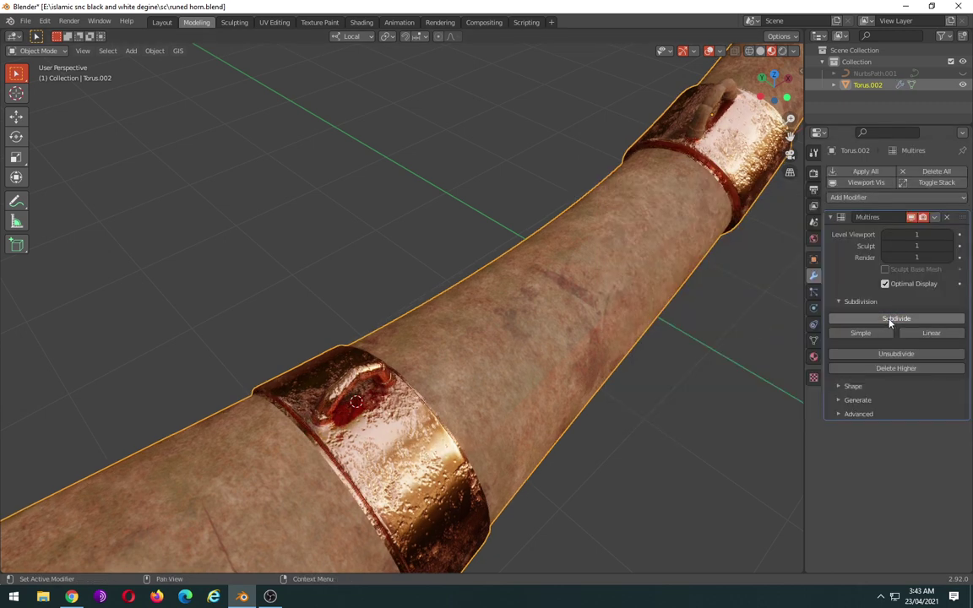
left_click(889, 319)
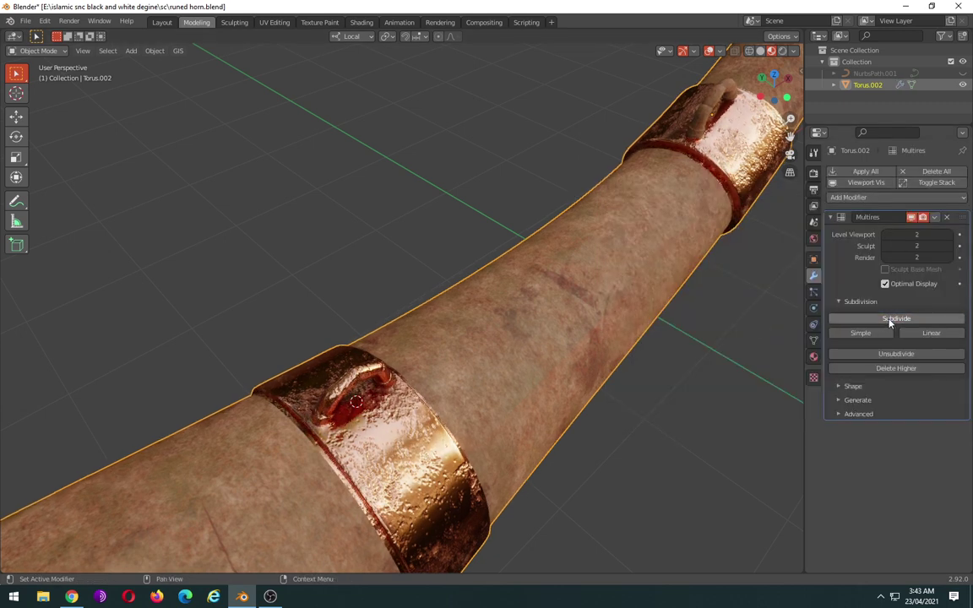
left_click(890, 319)
Step: Switch the viewport to Solid shading
scroll(692, 349, "down", 3)
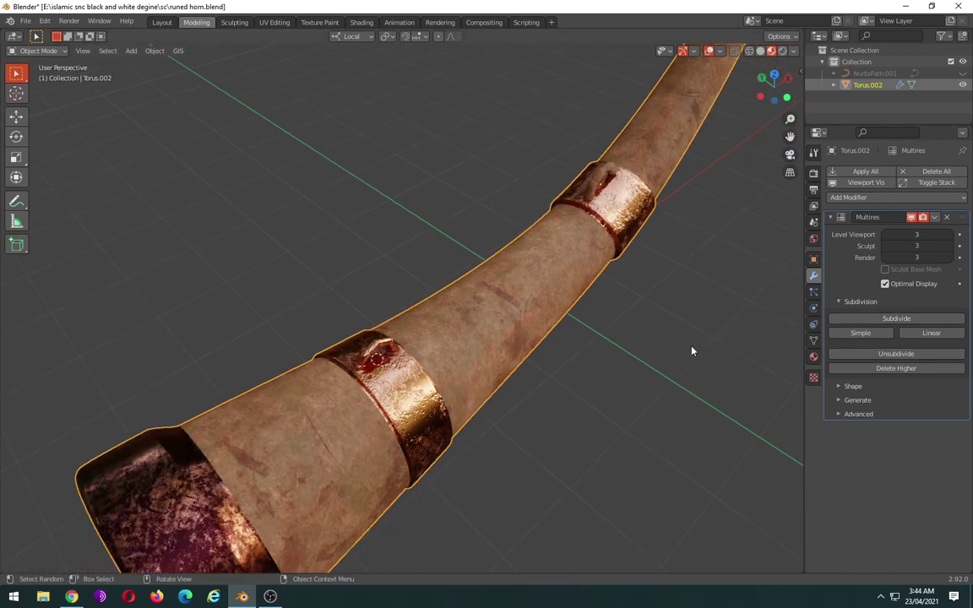
scroll(692, 351, "down", 2)
scroll(692, 351, "down", 1)
scroll(691, 350, "up", 1)
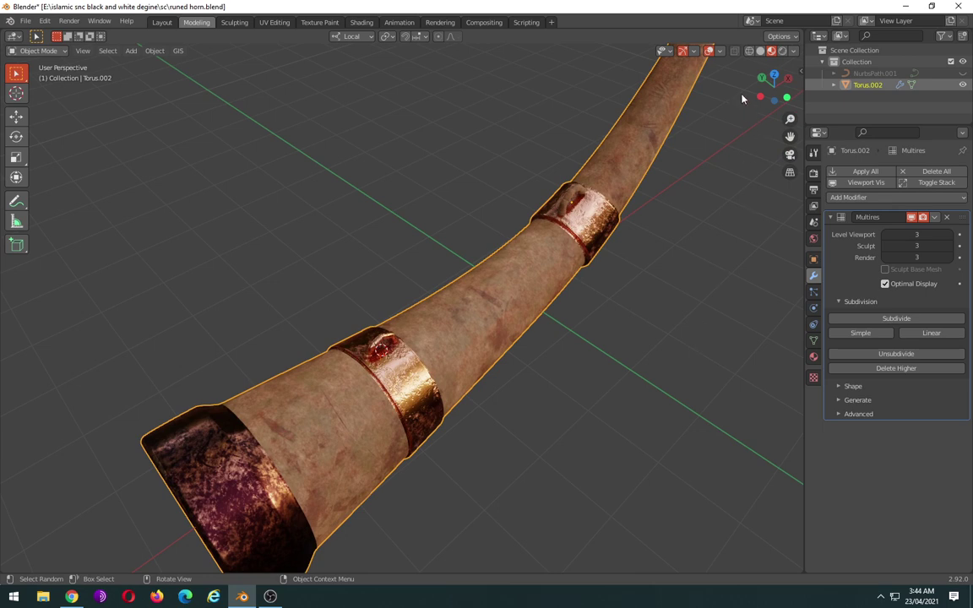
left_click(759, 51)
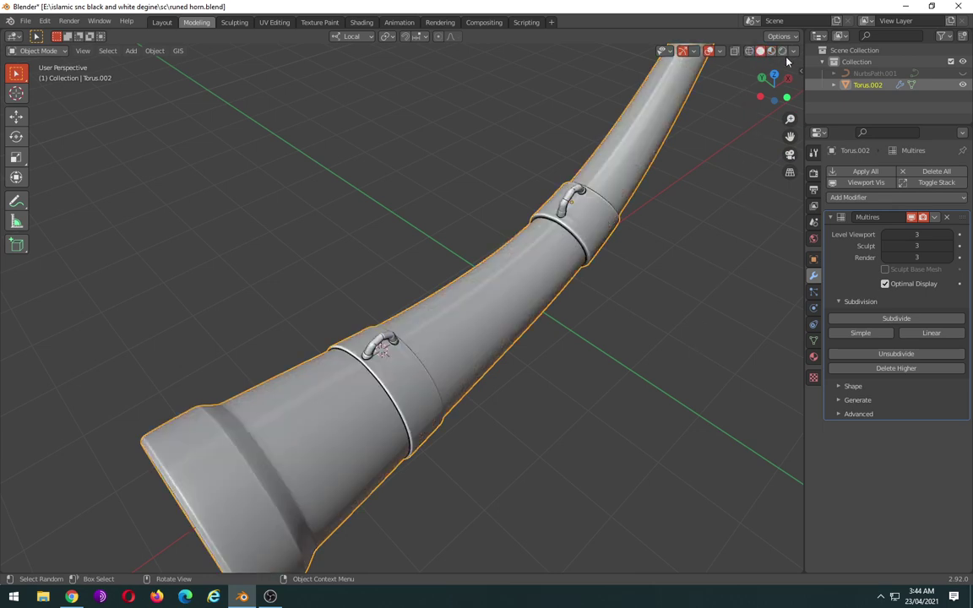
Step: Shade the horn with a different MatCap and look into its opening
left_click(794, 52)
left_click(782, 107)
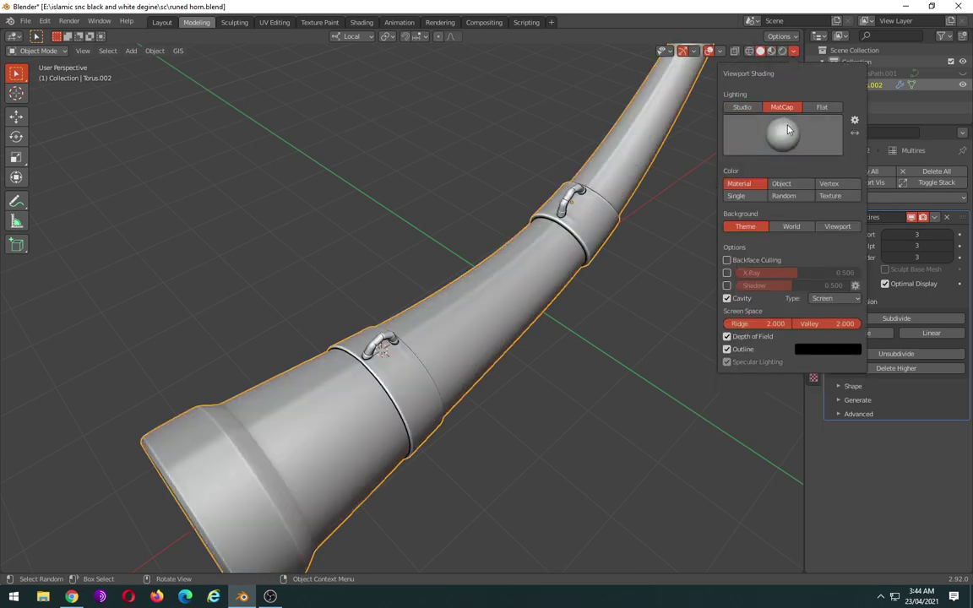
left_click(787, 129)
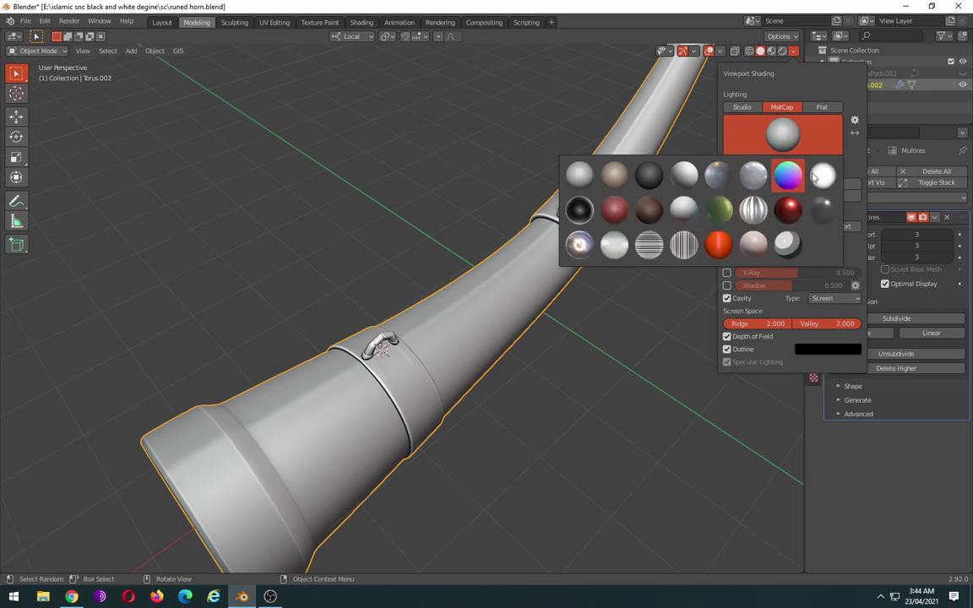
left_click(753, 178)
mouse_move(445, 358)
middle_mouse_down()
mouse_move(560, 332)
mouse_move(448, 343)
mouse_move(560, 321)
mouse_move(530, 347)
mouse_move(540, 338)
middle_mouse_up()
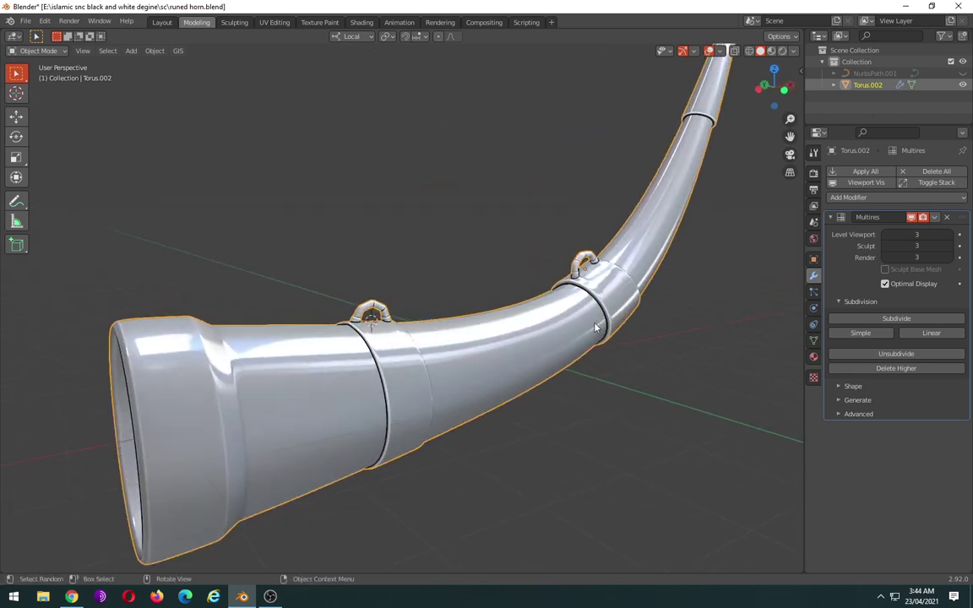
Step: Toggle NurbsPath.001's visibility and reselect the horn object Torus.002
left_click(875, 74)
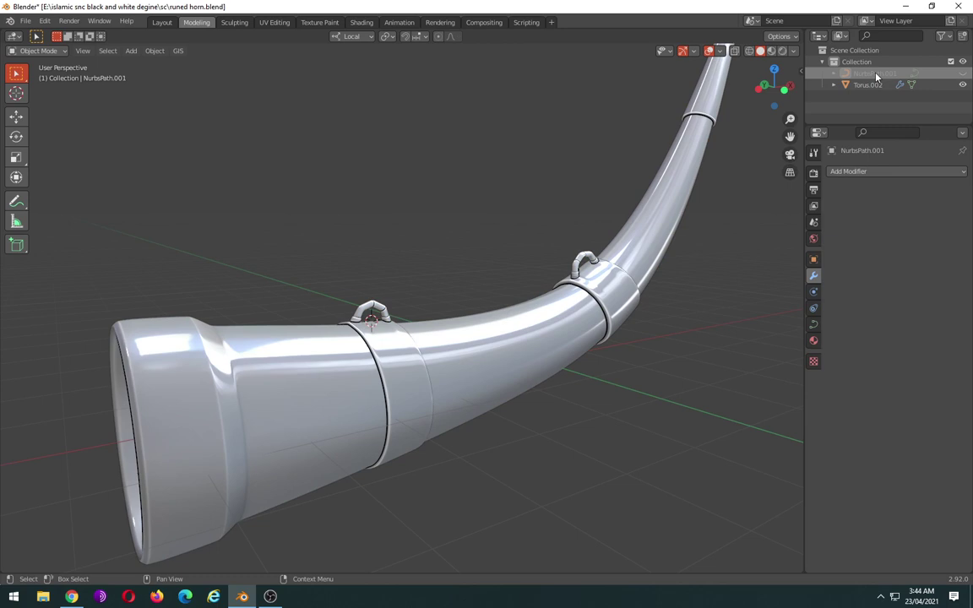
left_click(964, 74)
left_click(868, 85)
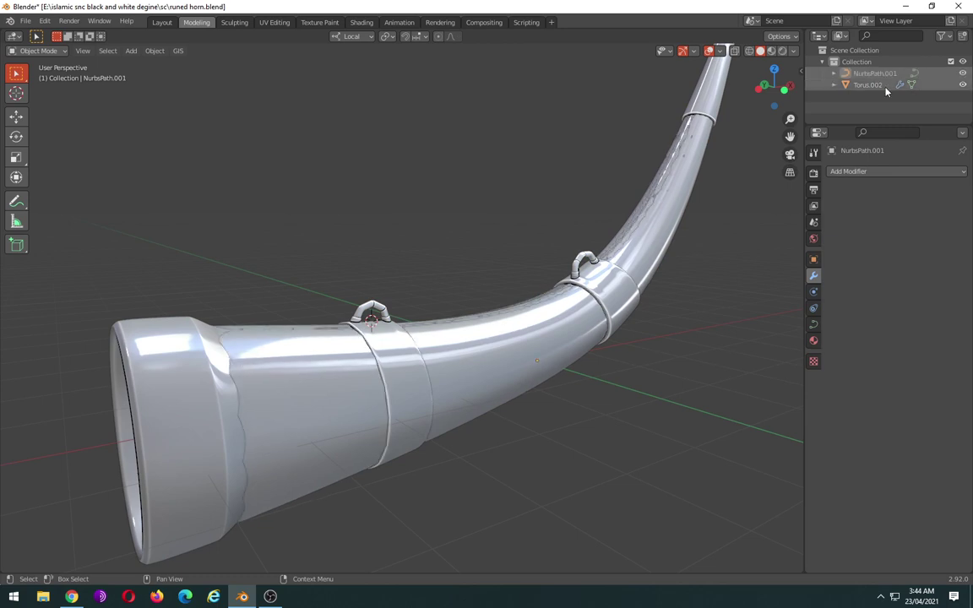
mouse_move(558, 304)
middle_mouse_down()
mouse_move(535, 327)
mouse_move(550, 319)
mouse_move(543, 300)
mouse_move(505, 355)
mouse_move(664, 220)
middle_mouse_up()
scroll(504, 354, "down", 3)
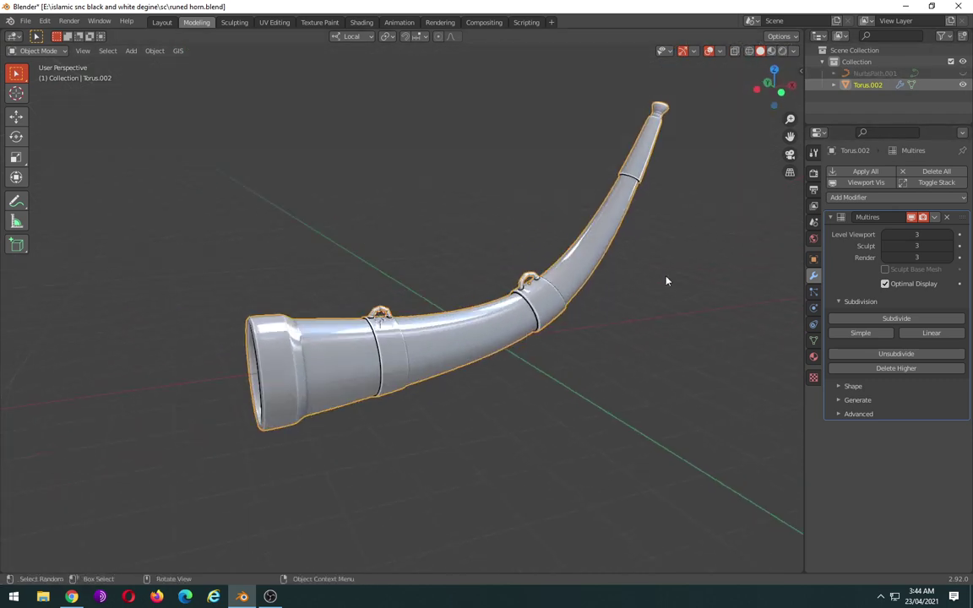
Step: Switch back to Material Preview shading to show the textured horn
left_click(772, 51)
middle_click_drag(536, 355, 554, 343)
scroll(554, 344, "up", 3)
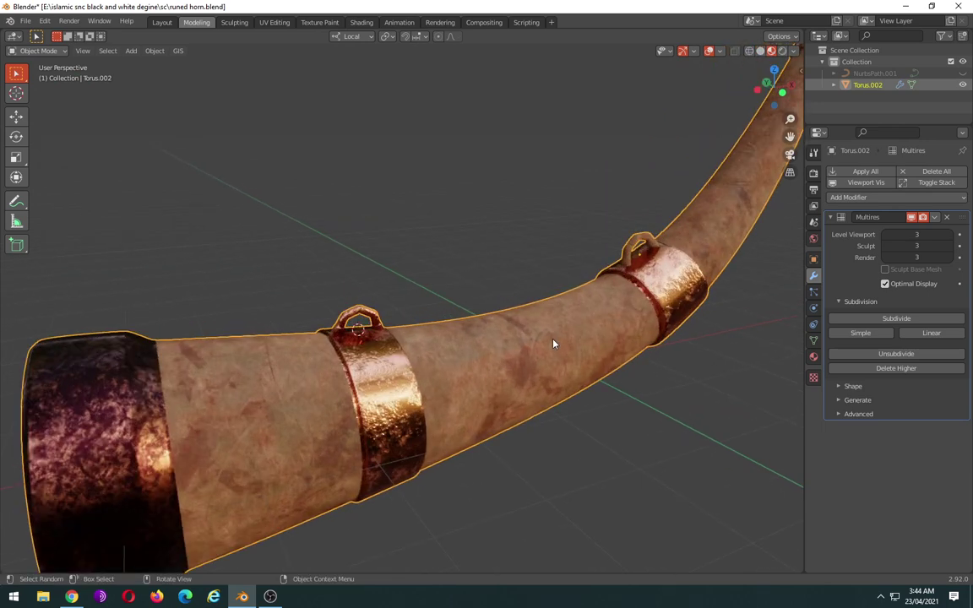
scroll(554, 343, "up", 2)
scroll(555, 343, "down", 3)
scroll(558, 342, "down", 1)
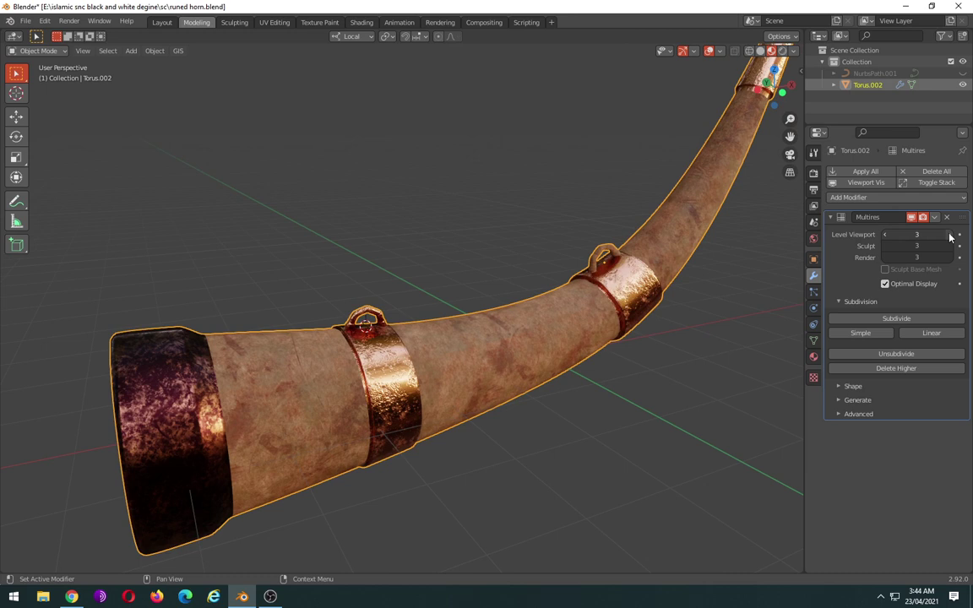
Step: Look at the horn in the Sculpting workspace, then return to Modeling
left_click(236, 22)
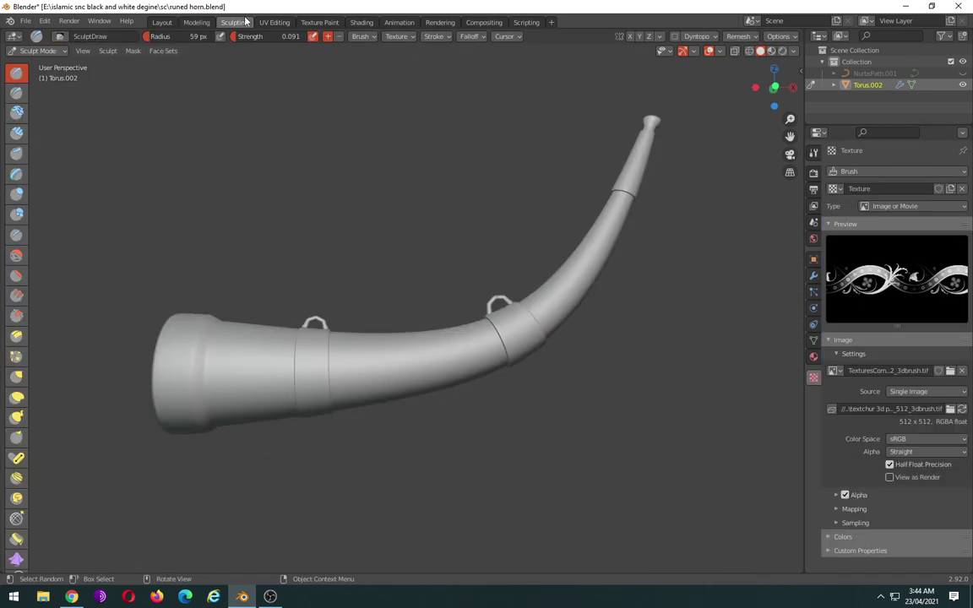
middle_click_drag(380, 217, 422, 241)
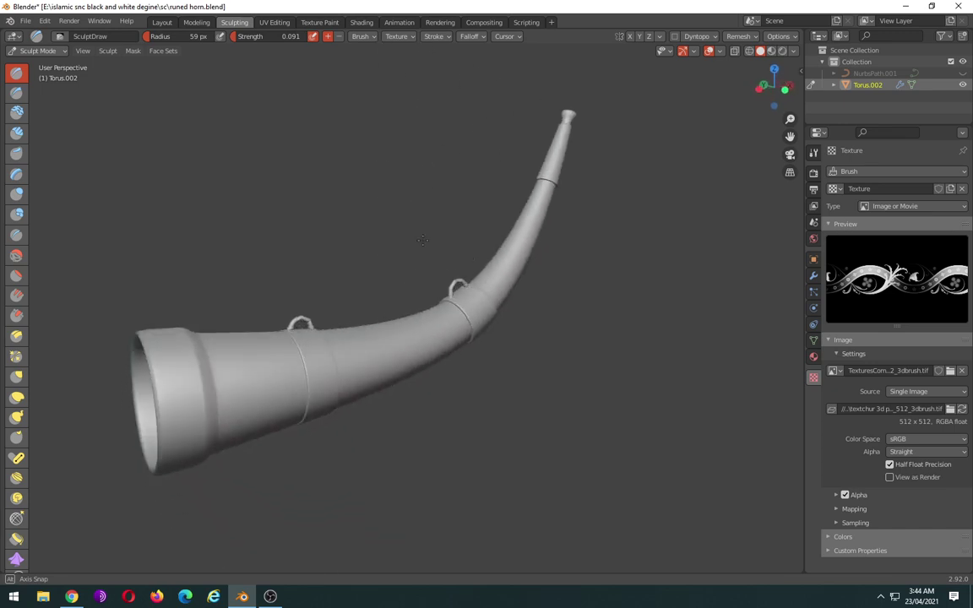
scroll(421, 238, "up", 3)
scroll(422, 236, "down", 4)
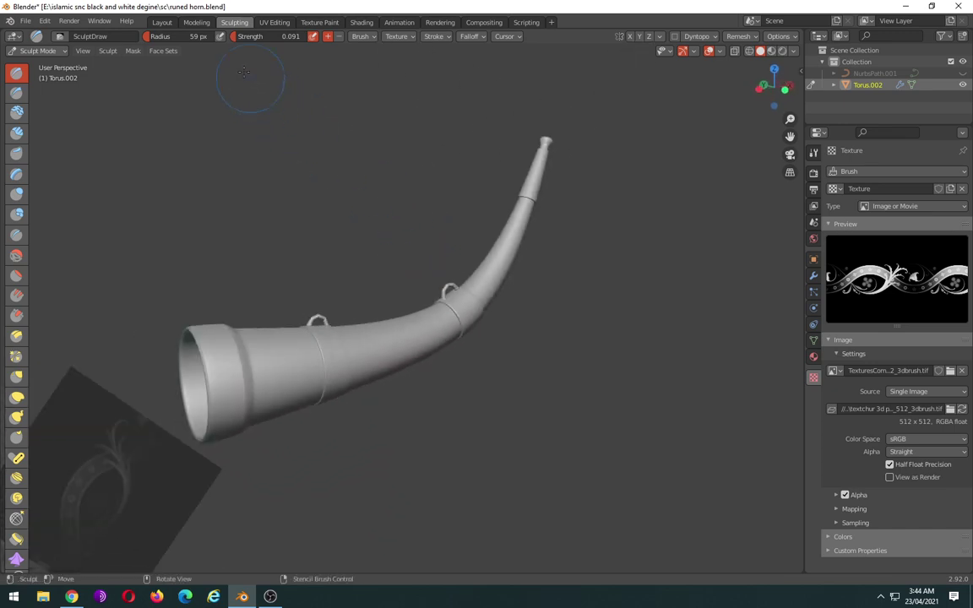
left_click(196, 22)
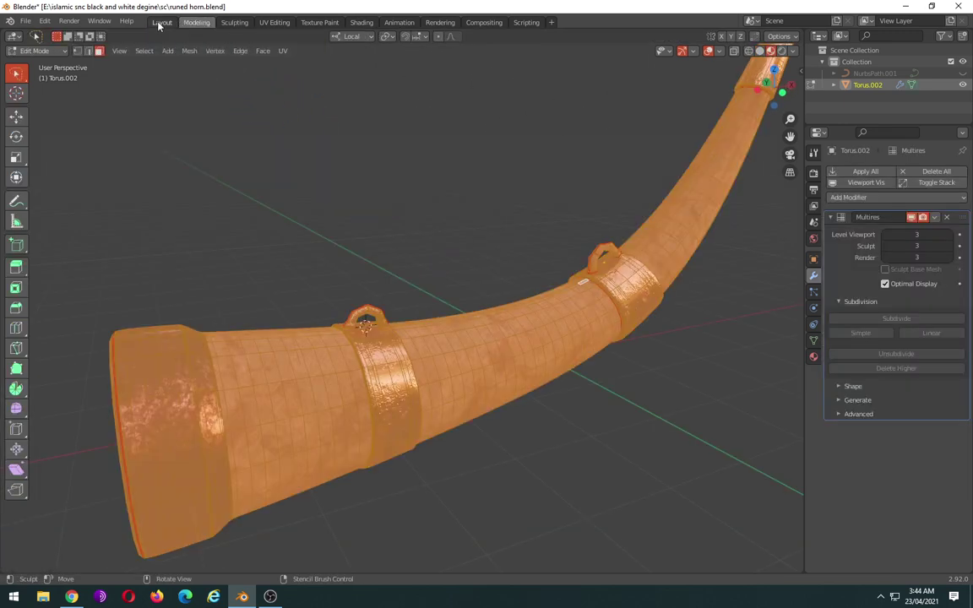
Step: Replace the horn's Multires modifier with a fresh one and return to Object Mode
key("Tab")
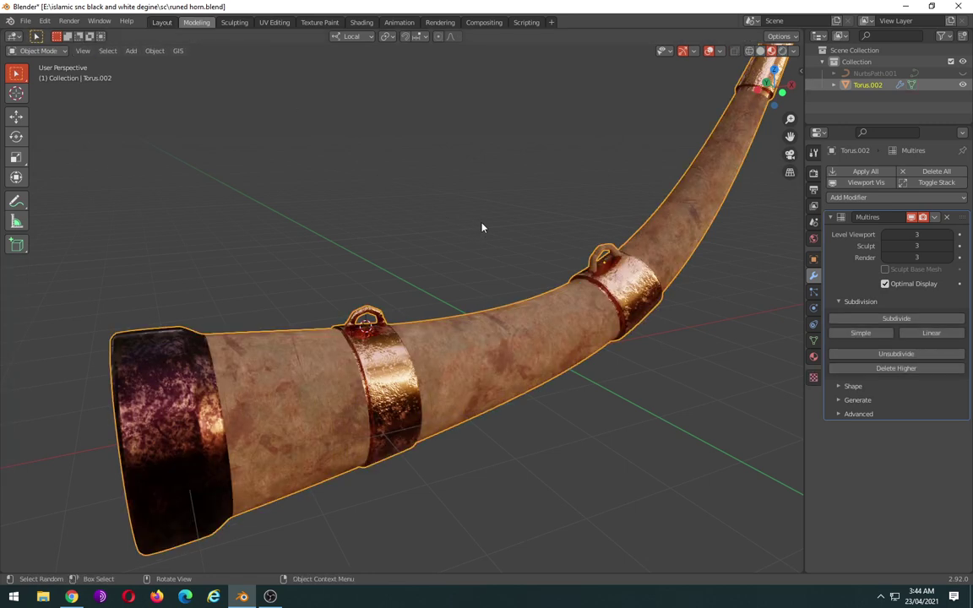
left_click(947, 218)
key("Tab")
left_click(879, 172)
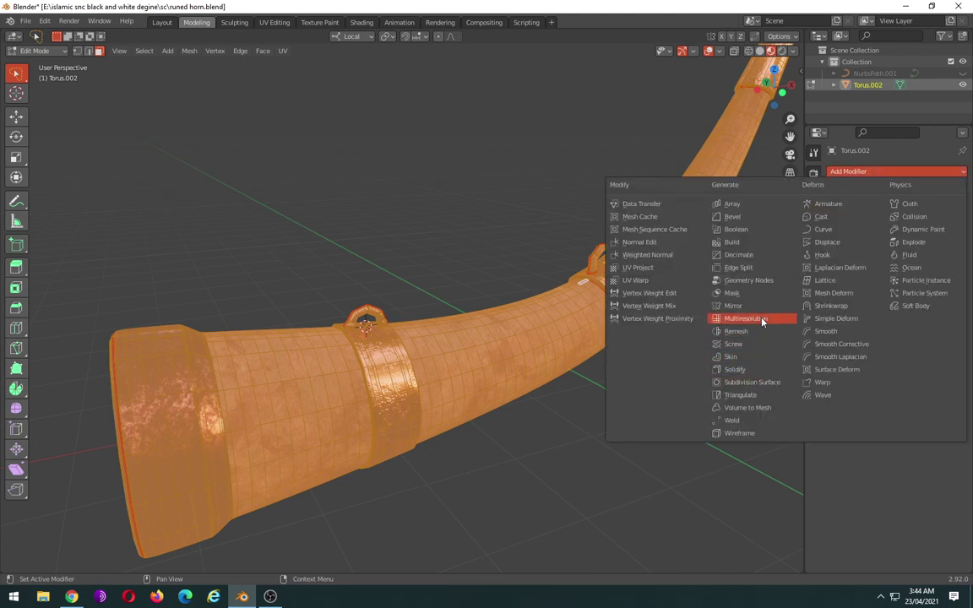
left_click(735, 319)
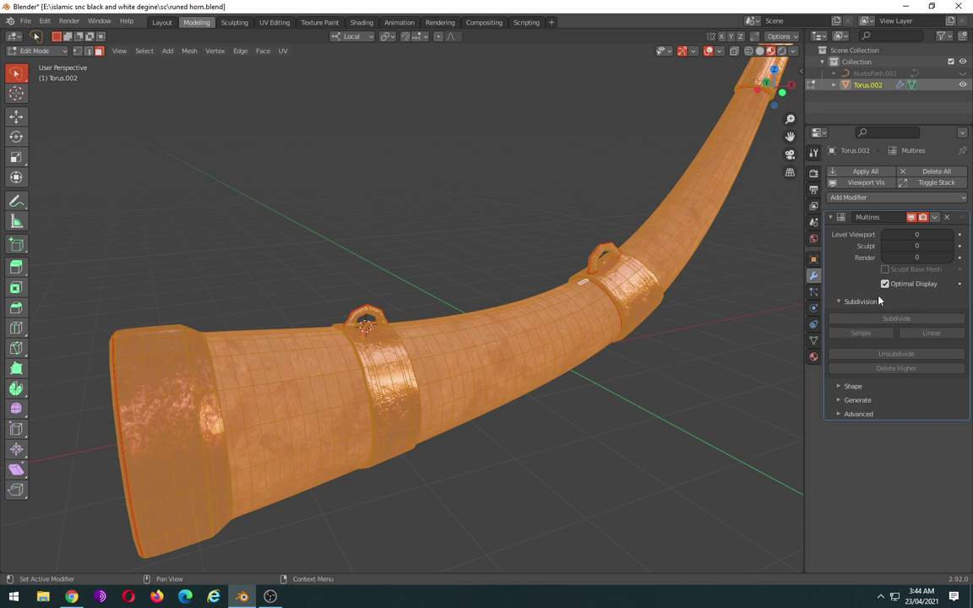
key("Tab")
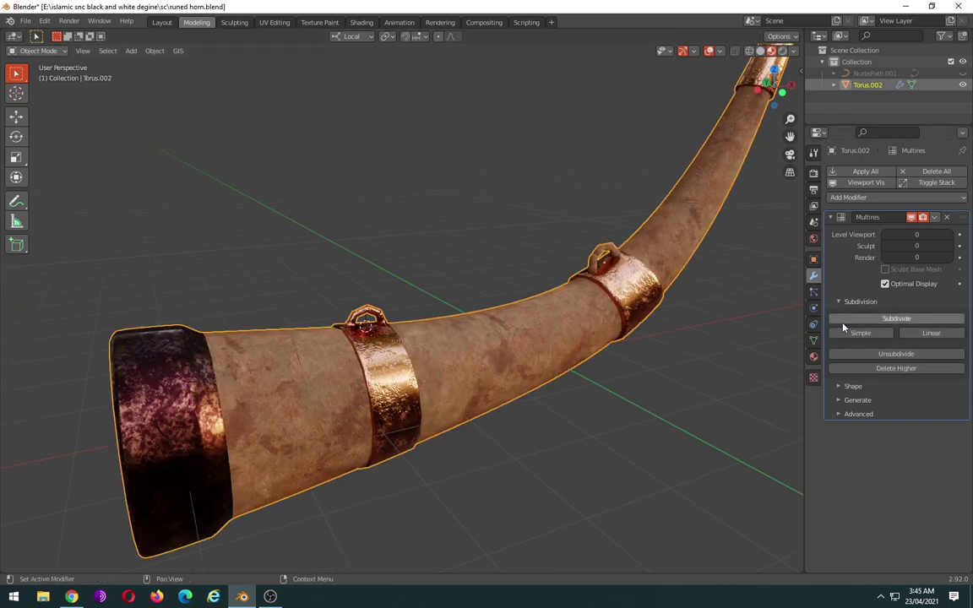
Step: Subdivide the new Multires modifier up to level 5
left_click(879, 319)
left_click(879, 320)
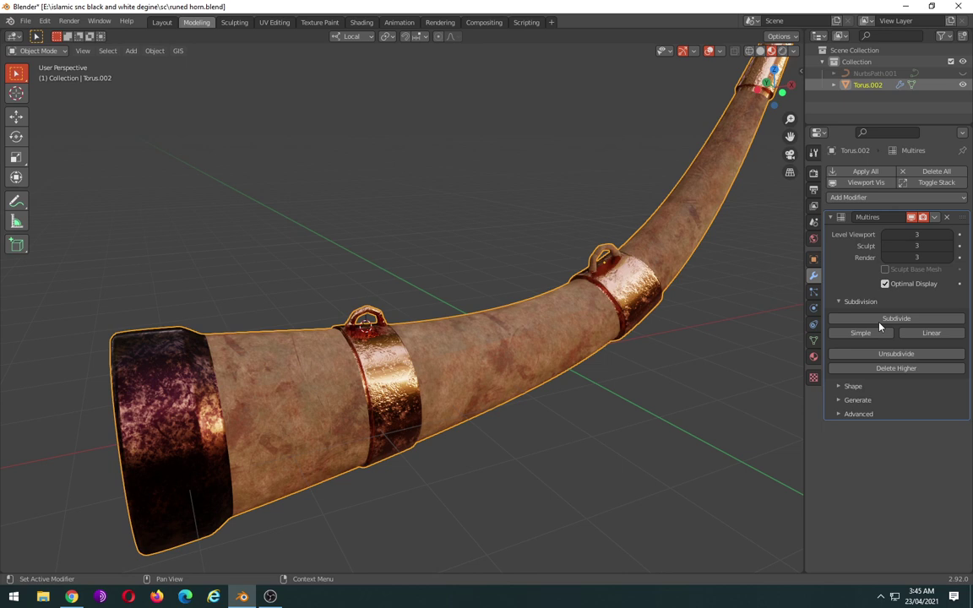
left_click(879, 320)
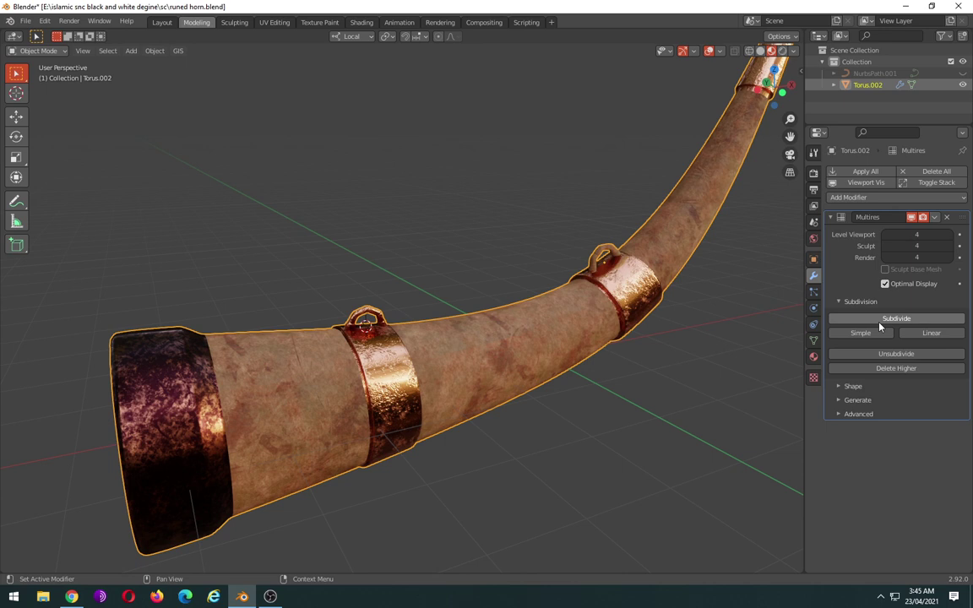
left_click(880, 322)
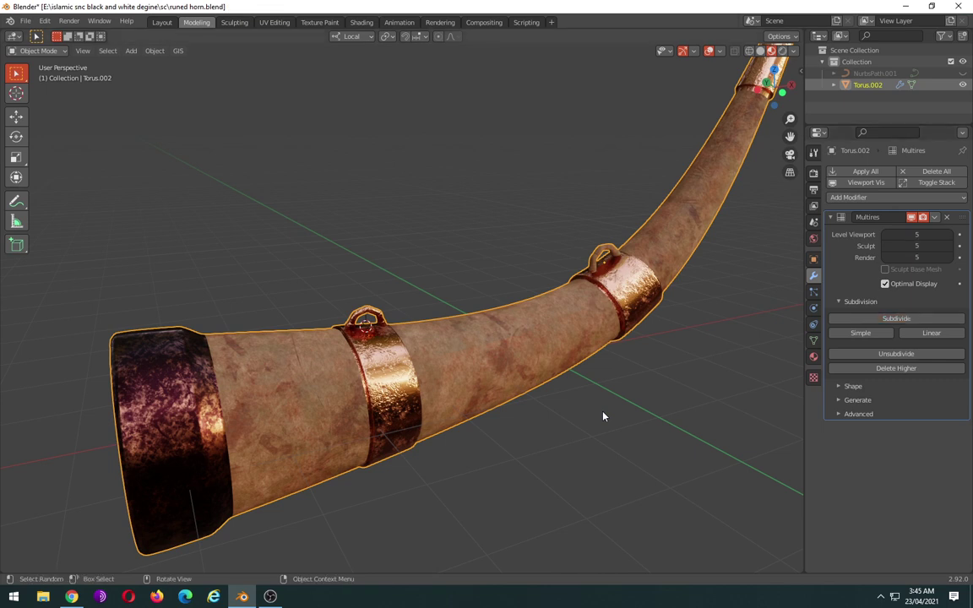
scroll(603, 416, "down", 3)
scroll(603, 416, "down", 4)
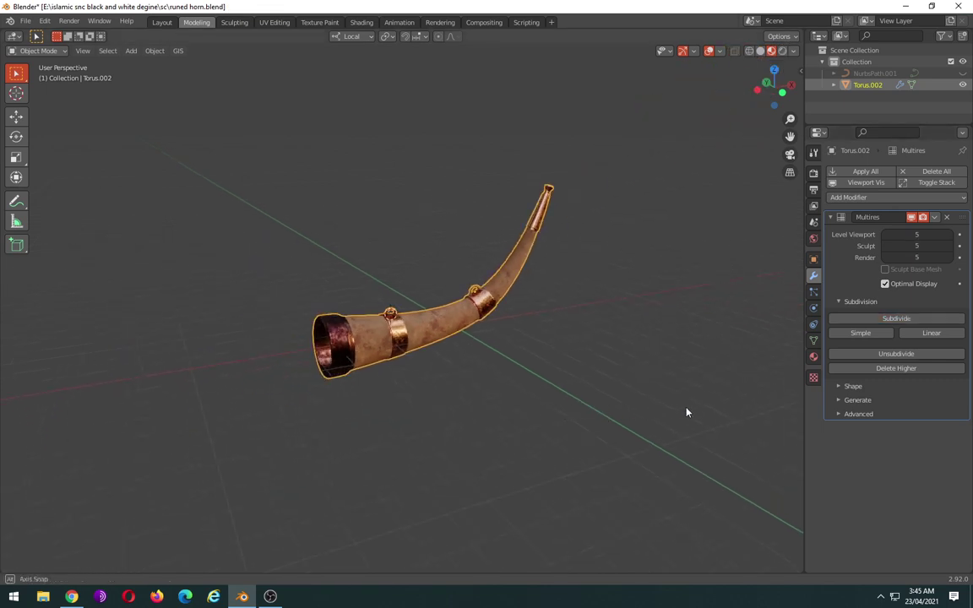
middle_click_drag(687, 412, 397, 351)
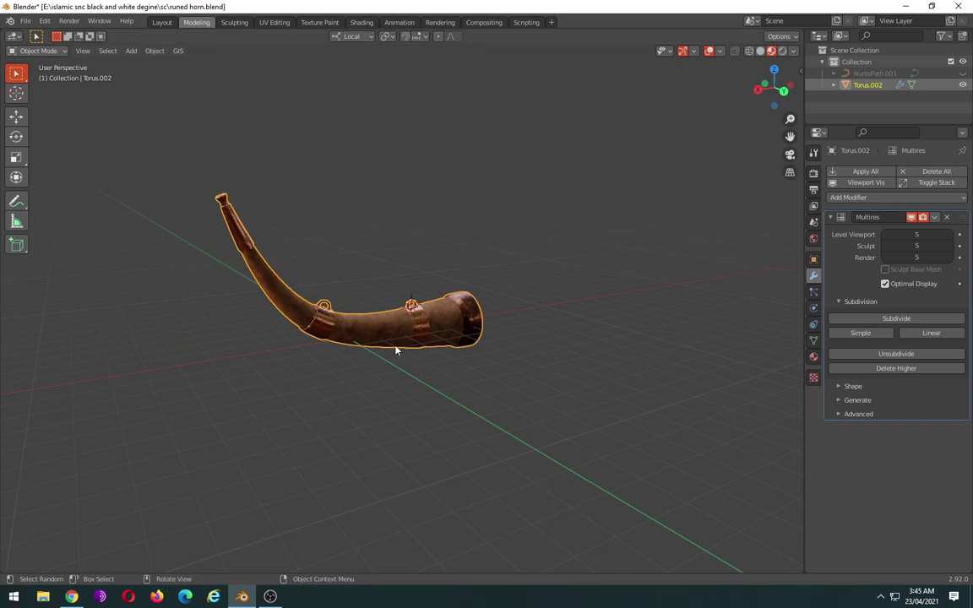
scroll(396, 350, "up", 3)
scroll(396, 350, "up", 3)
scroll(397, 351, "up", 2)
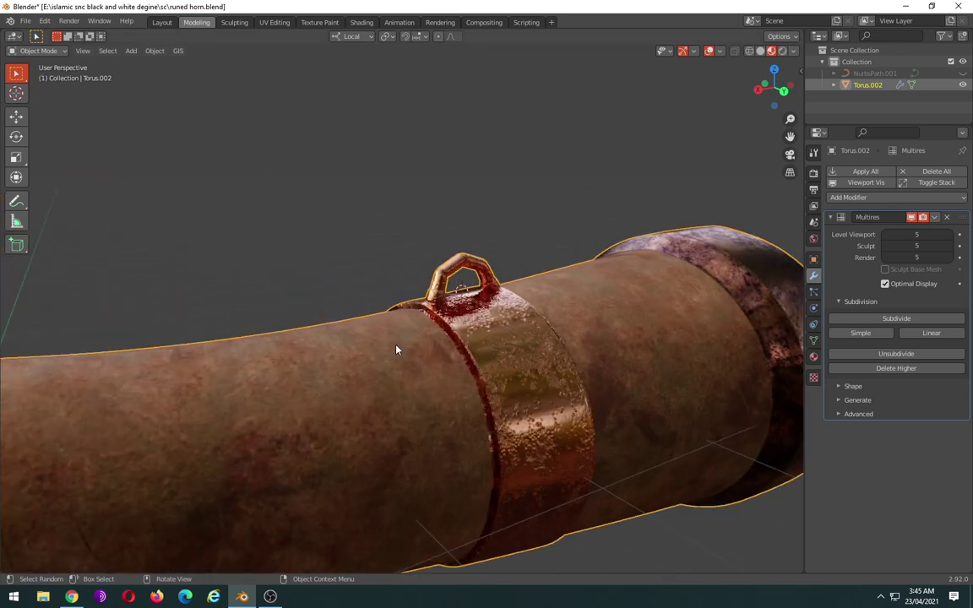
scroll(397, 349, "down", 1)
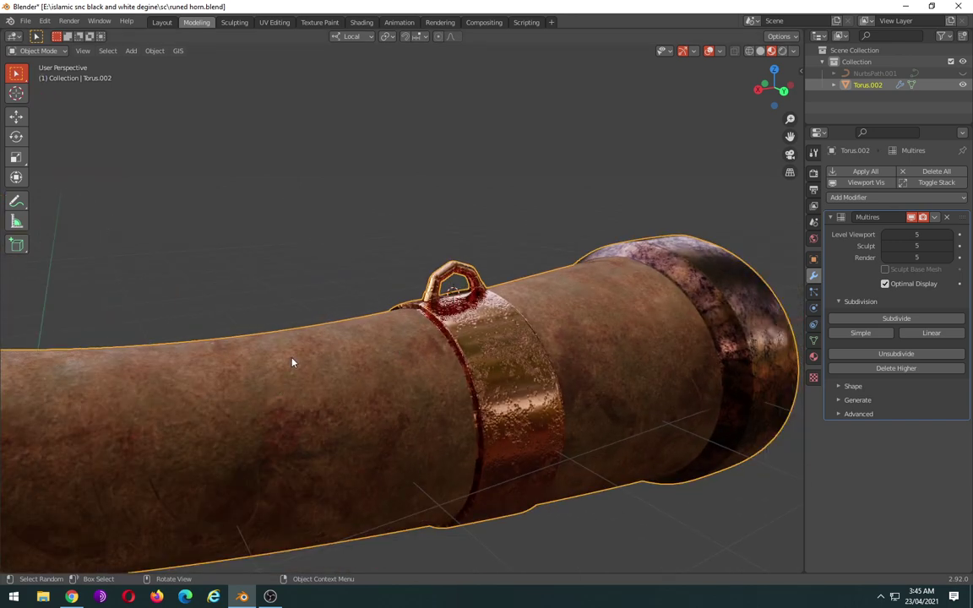
mouse_move(292, 362)
middle_mouse_down()
mouse_move(308, 315)
mouse_move(171, 326)
mouse_move(99, 347)
middle_mouse_up()
scroll(169, 351, "up", 3)
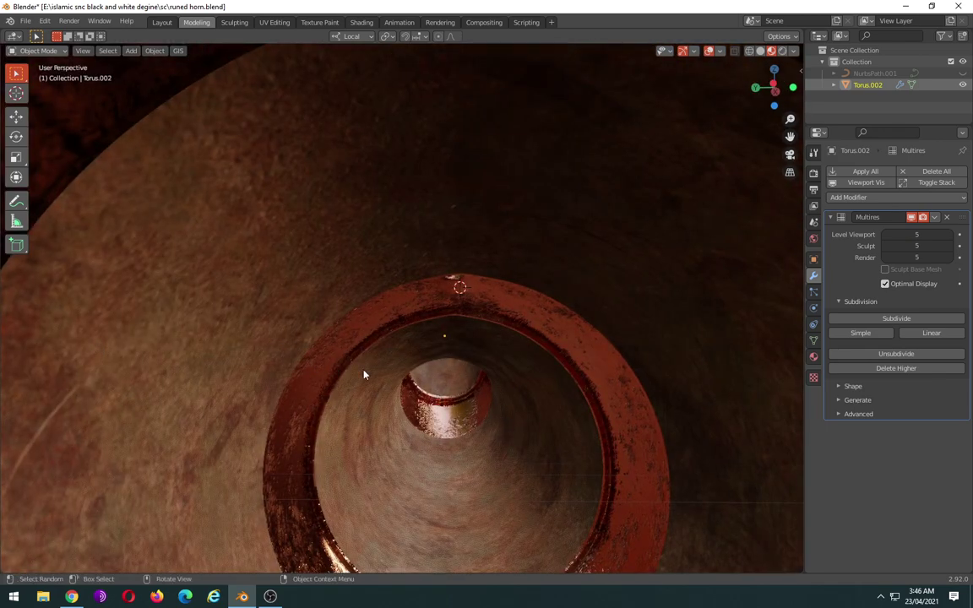
middle_click_drag(347, 355, 341, 341)
scroll(355, 334, "down", 8)
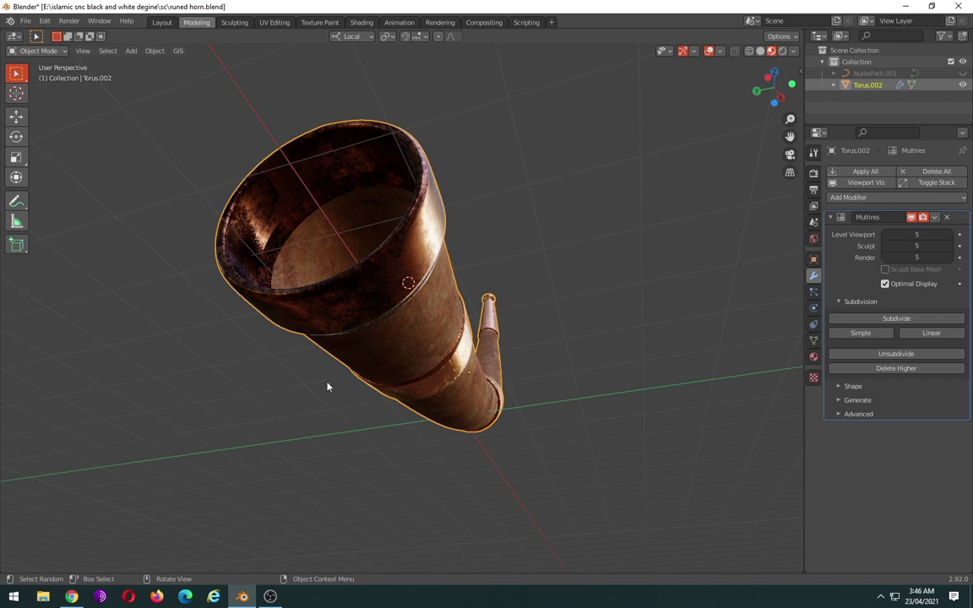
mouse_move(328, 387)
middle_mouse_down()
mouse_move(289, 391)
mouse_move(360, 388)
middle_mouse_up()
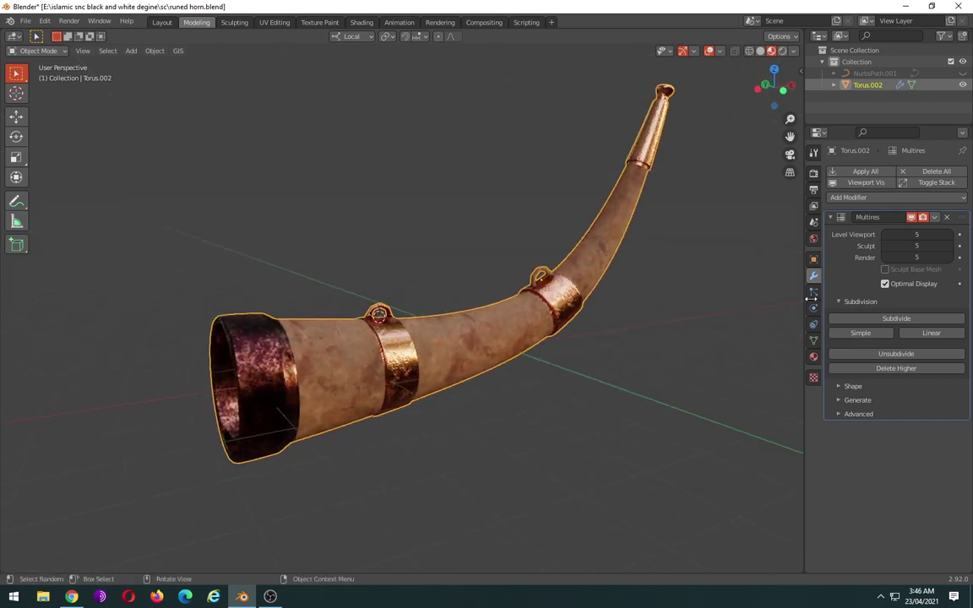
Step: Apply the level-5 Multires modifier from its header dropdown and orbit to check the horn
left_click(935, 218)
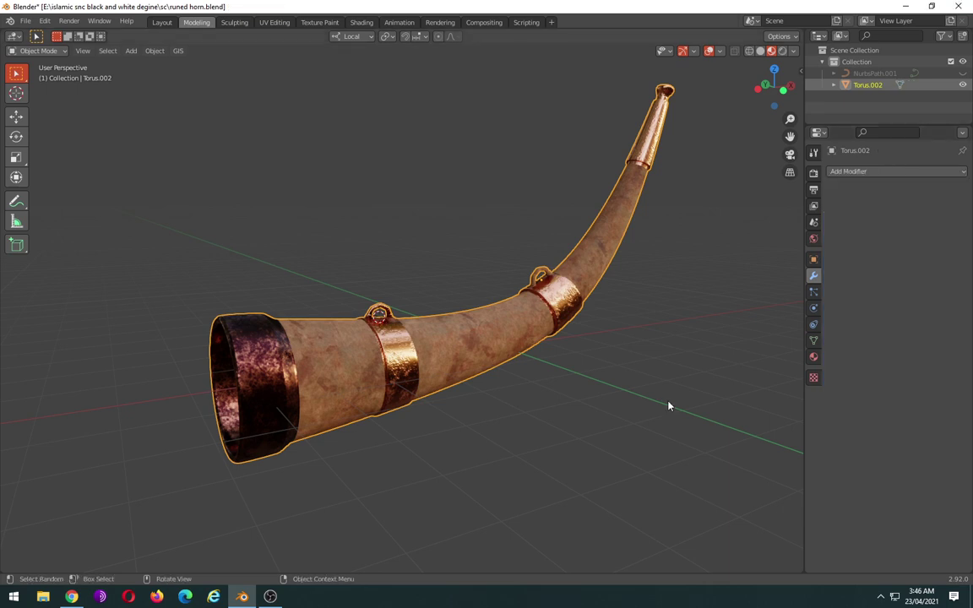
mouse_move(574, 414)
middle_mouse_down()
mouse_move(8, 414)
mouse_move(283, 129)
middle_mouse_up()
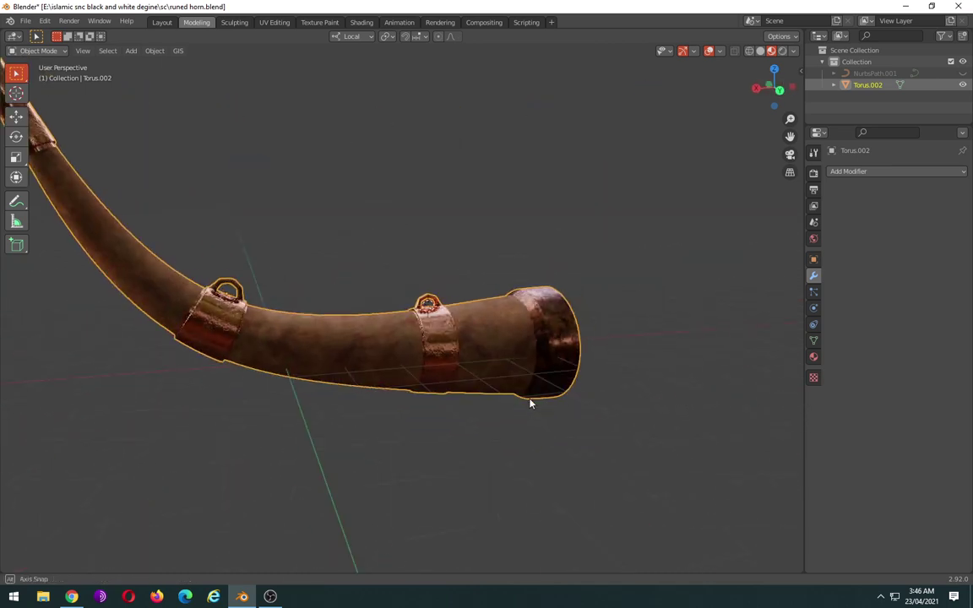
Step: Save the horn as runed horn.blend
left_click(25, 20)
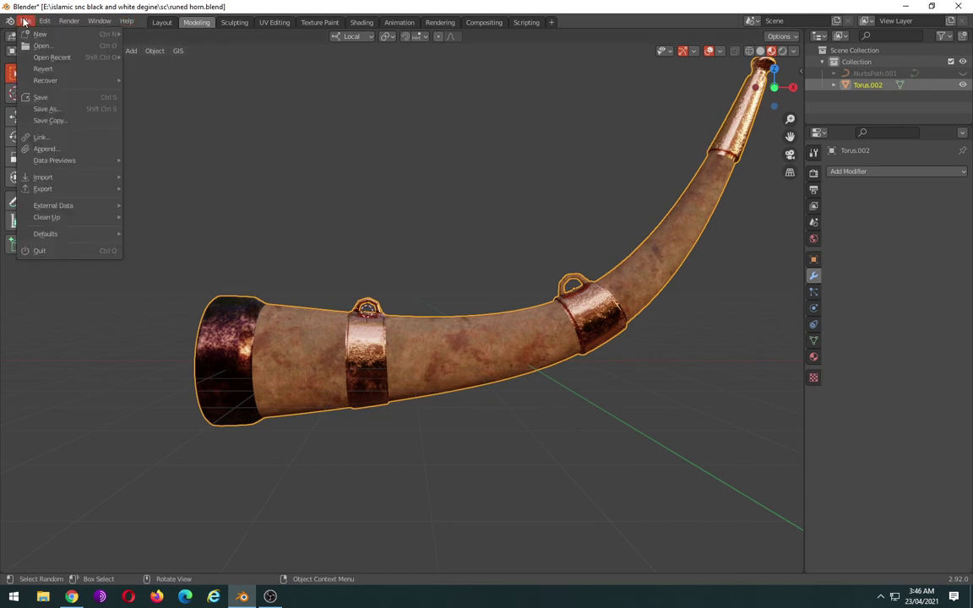
left_click(63, 121)
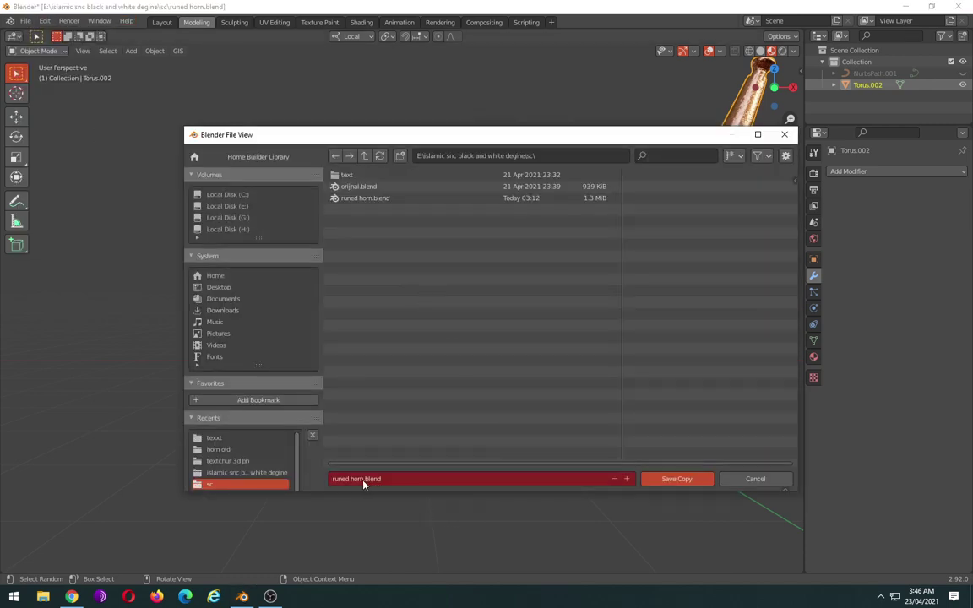
left_click(666, 480)
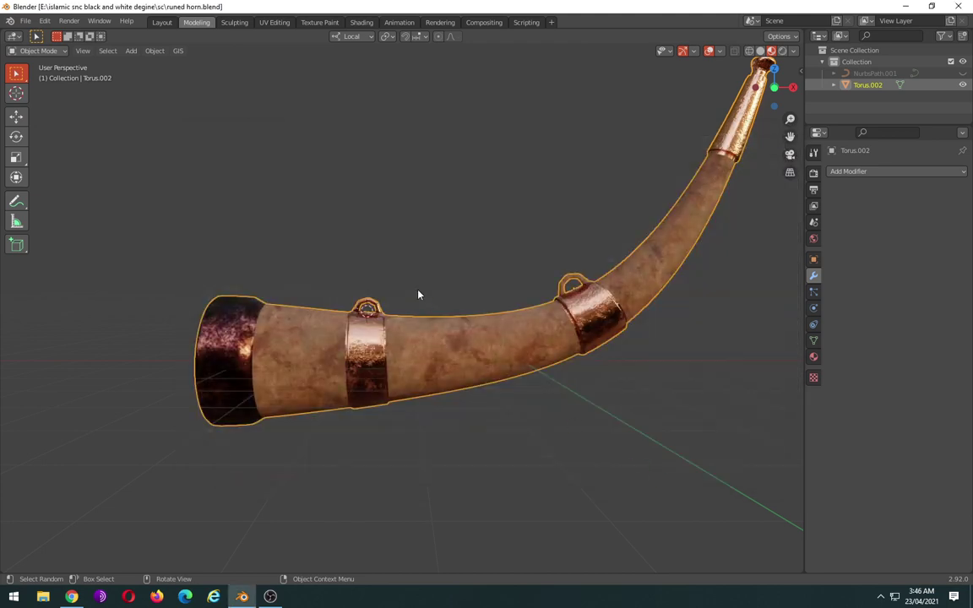
Step: Open the recent file orijnal.blend, then browse folders such as horn old for another file
left_click(29, 22)
mouse_move(53, 57)
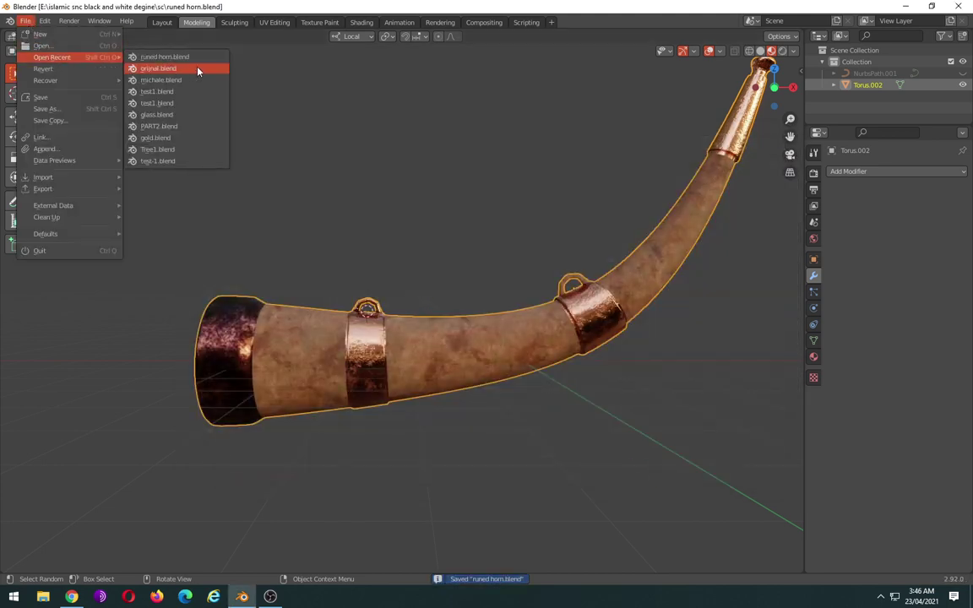
left_click(198, 71)
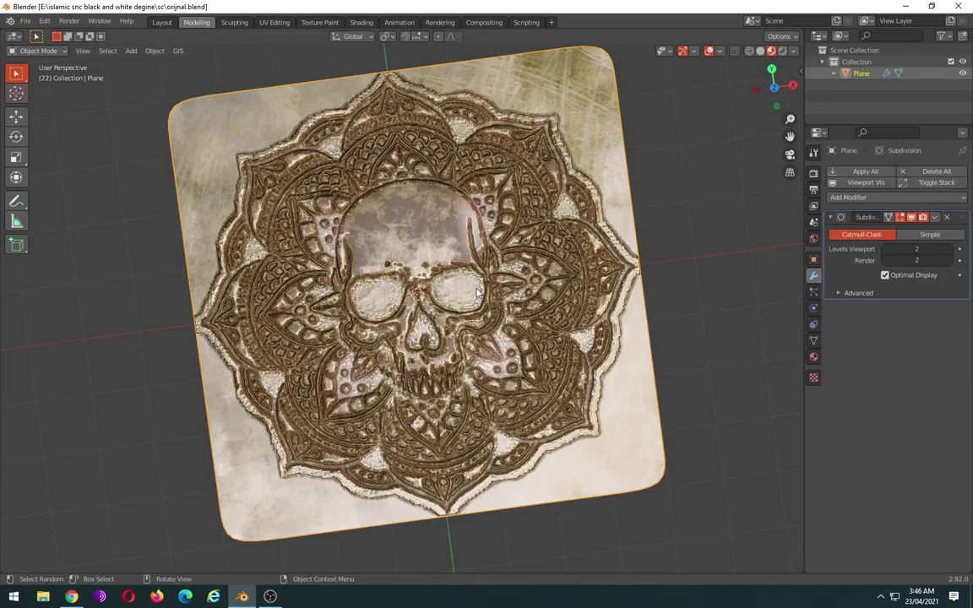
left_click(26, 21)
mouse_move(52, 57)
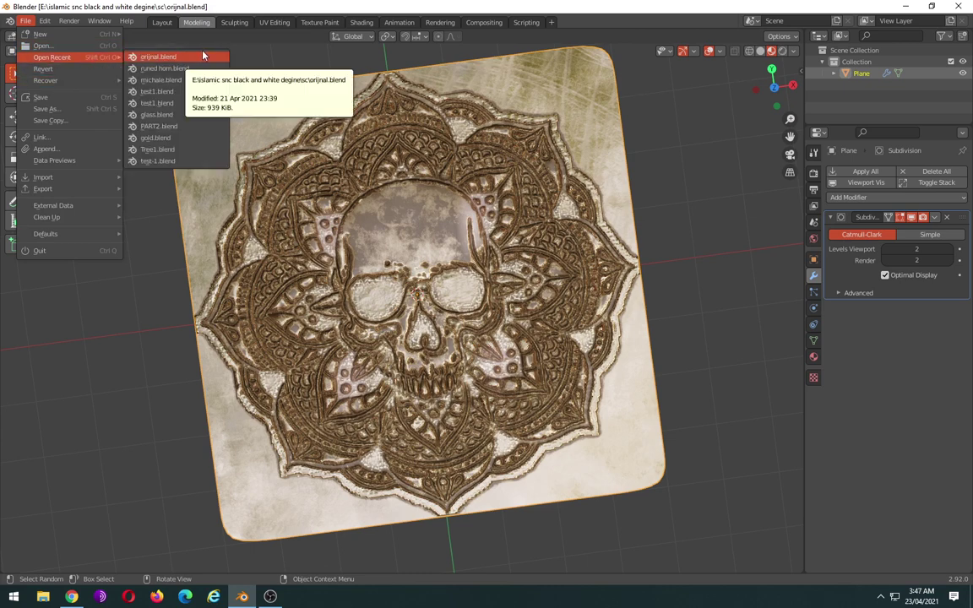
left_click(44, 43)
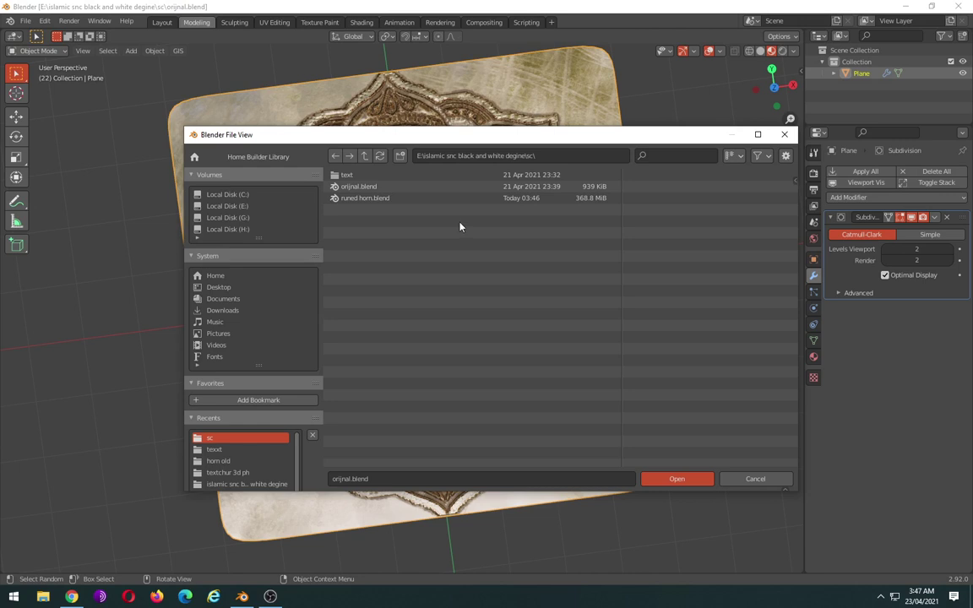
left_click(364, 155)
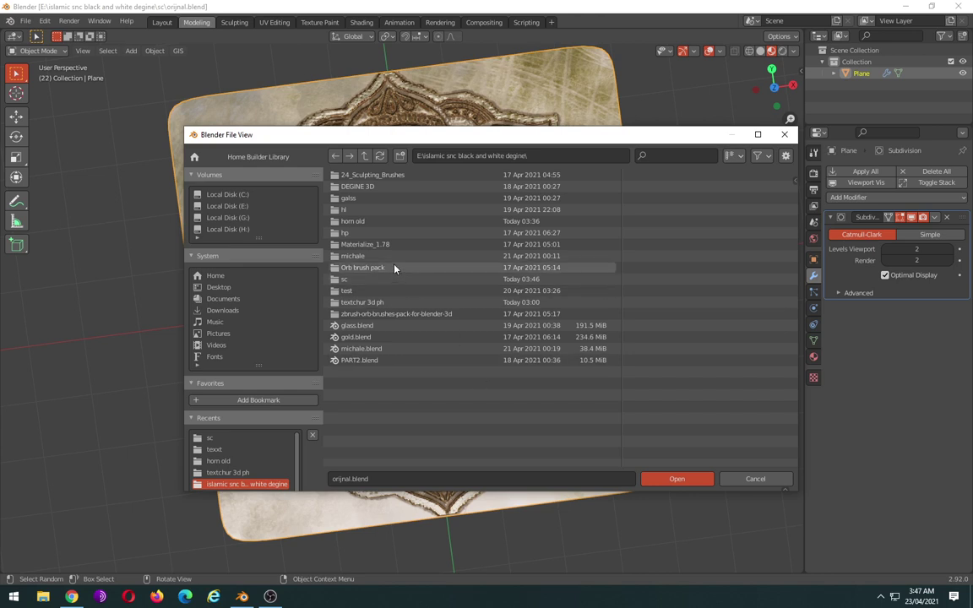
double_click(382, 222)
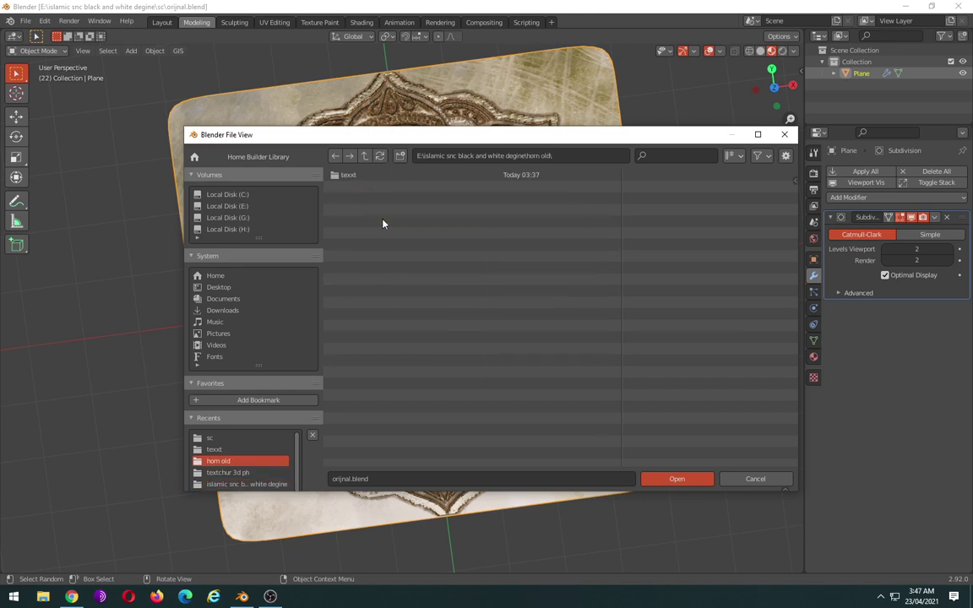
key("BackSpace")
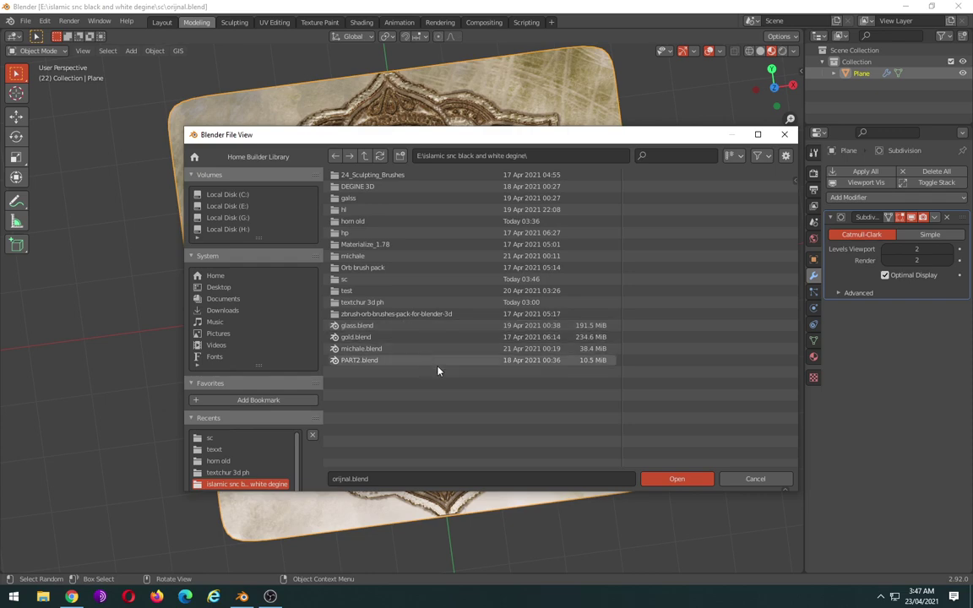
left_click(270, 597)
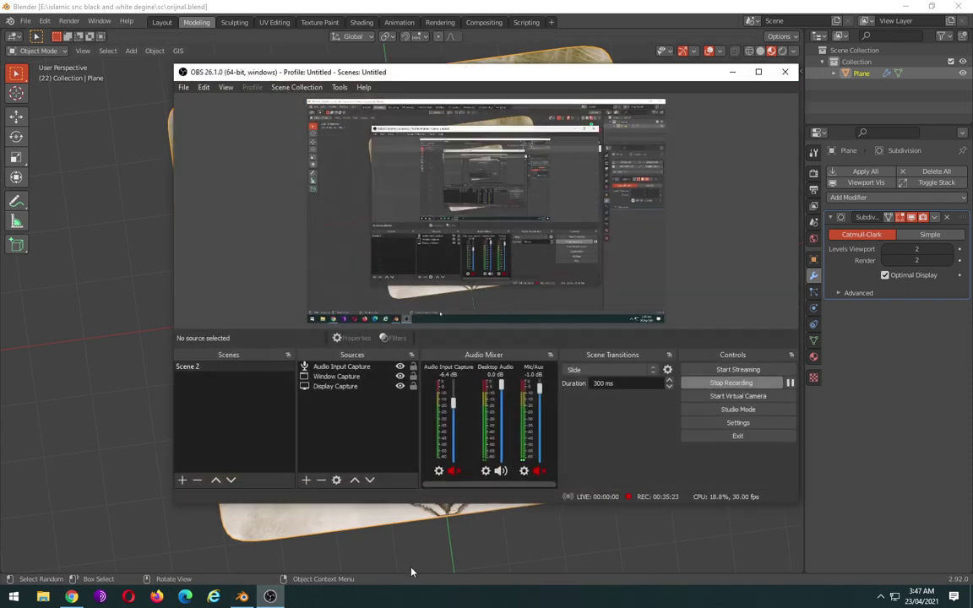